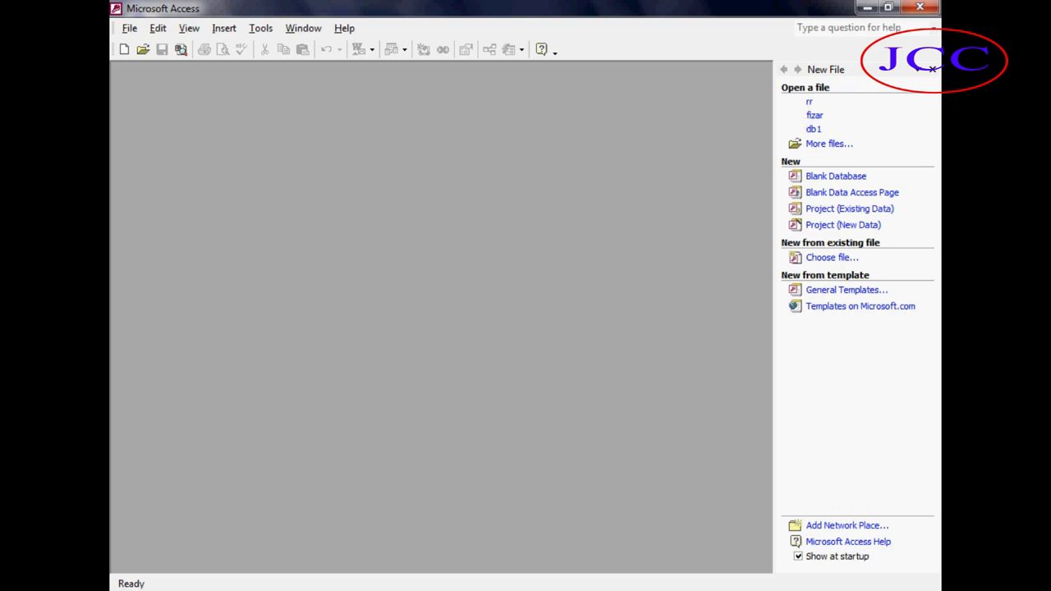
pyautogui.click(146, 585)
pyautogui.click(147, 535)
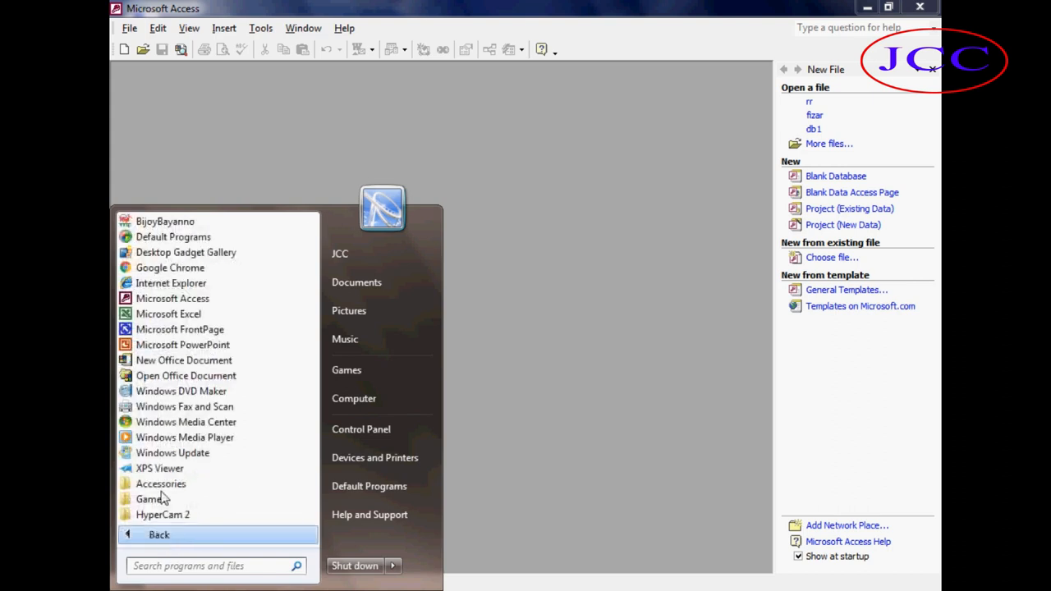
pyautogui.scroll(-2, 197, 496)
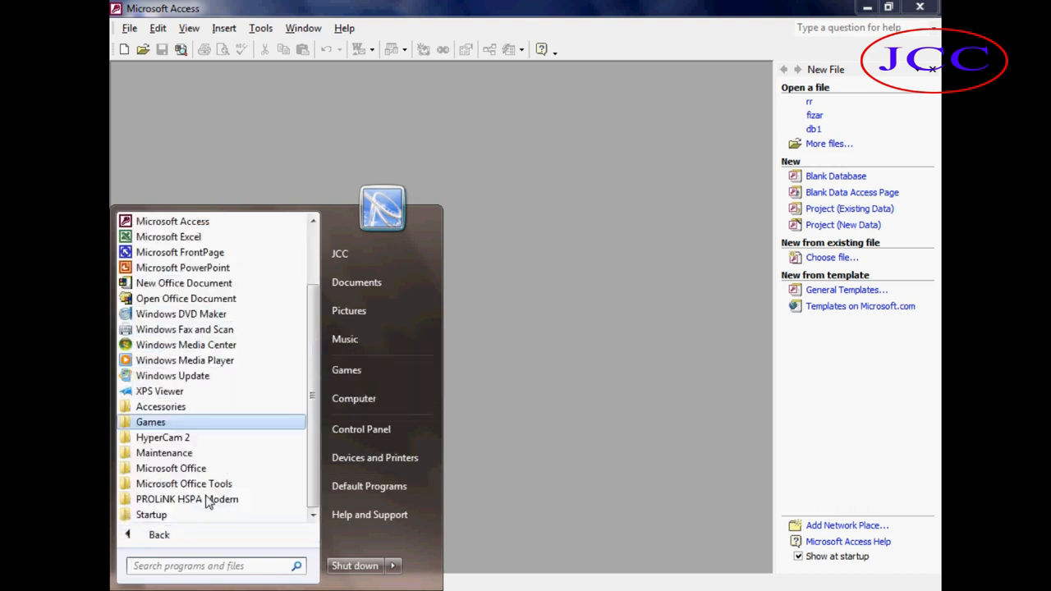
pyautogui.click(192, 473)
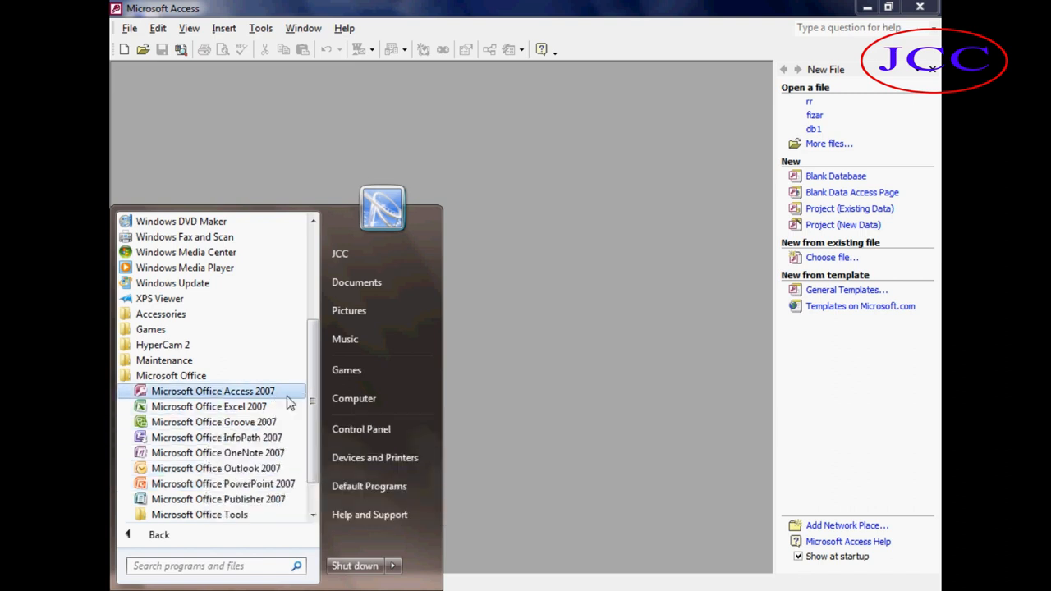
pyautogui.click(563, 376)
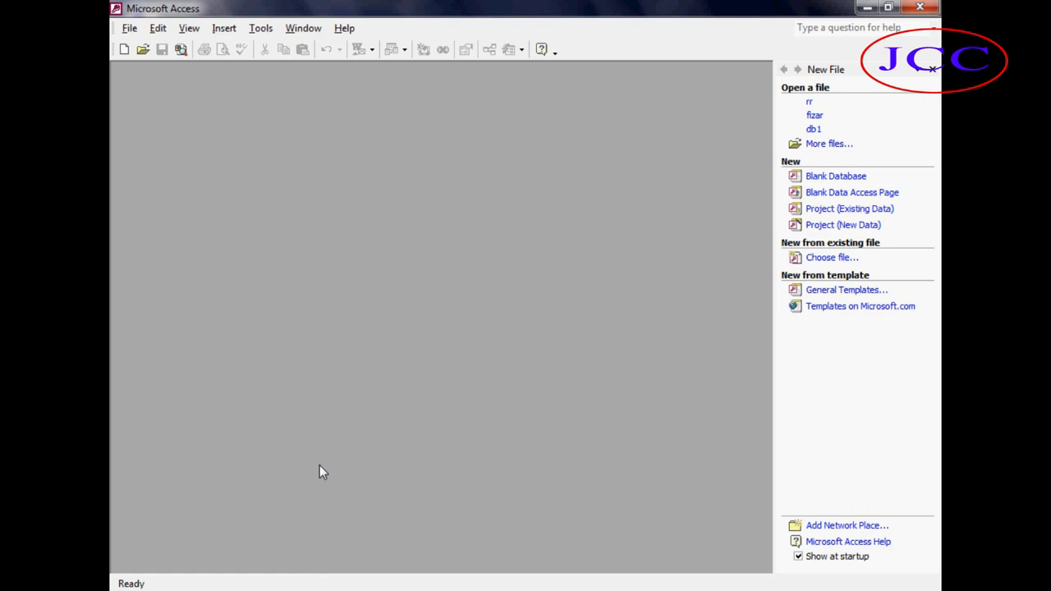
pyautogui.press('super+r')
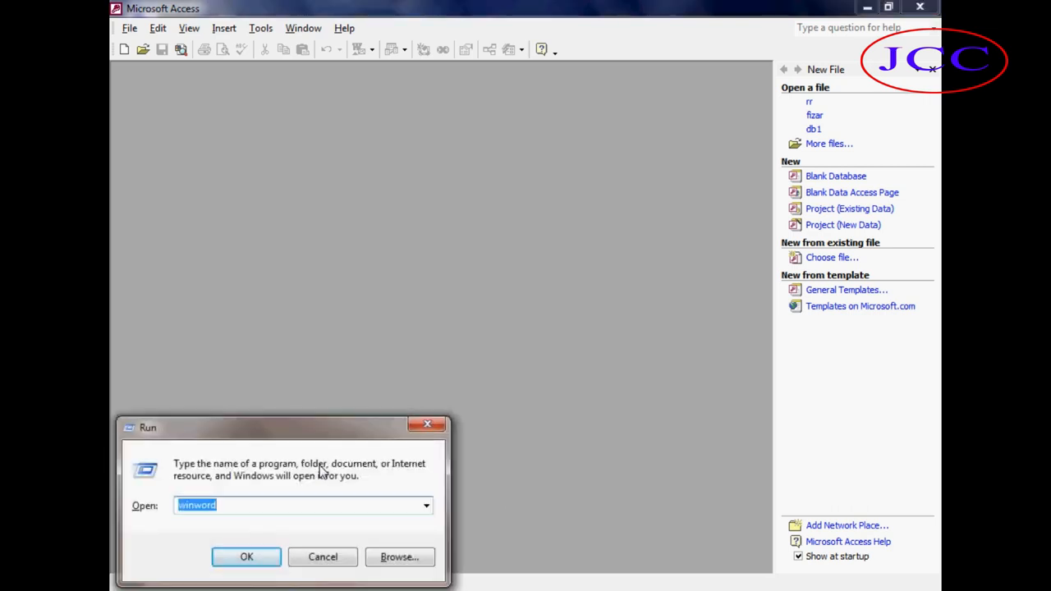
pyautogui.write(',')
pyautogui.press('BackSpace')
pyautogui.write('msa')
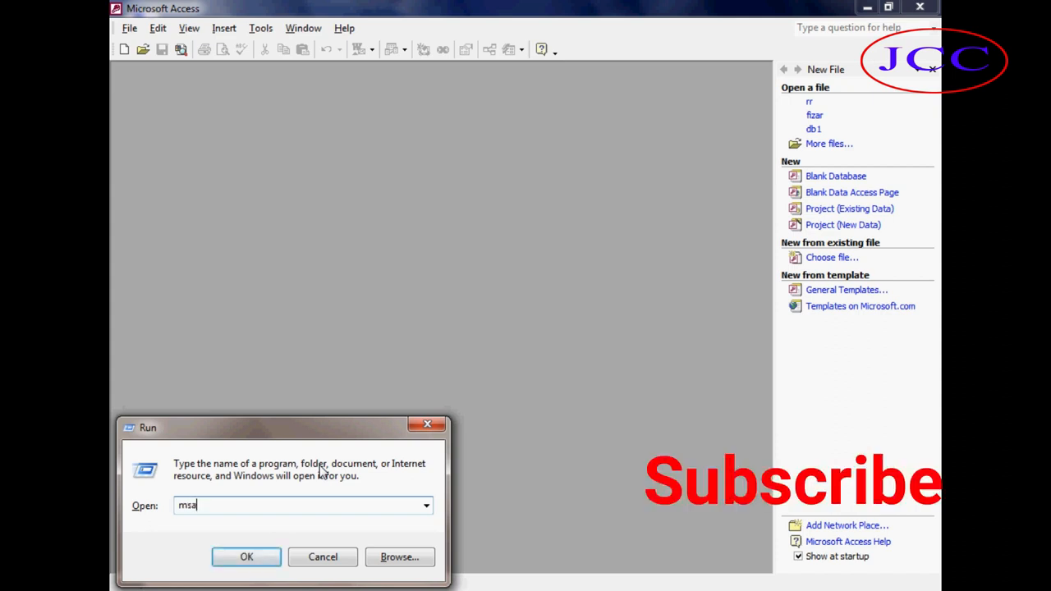
pyautogui.write('ccess')
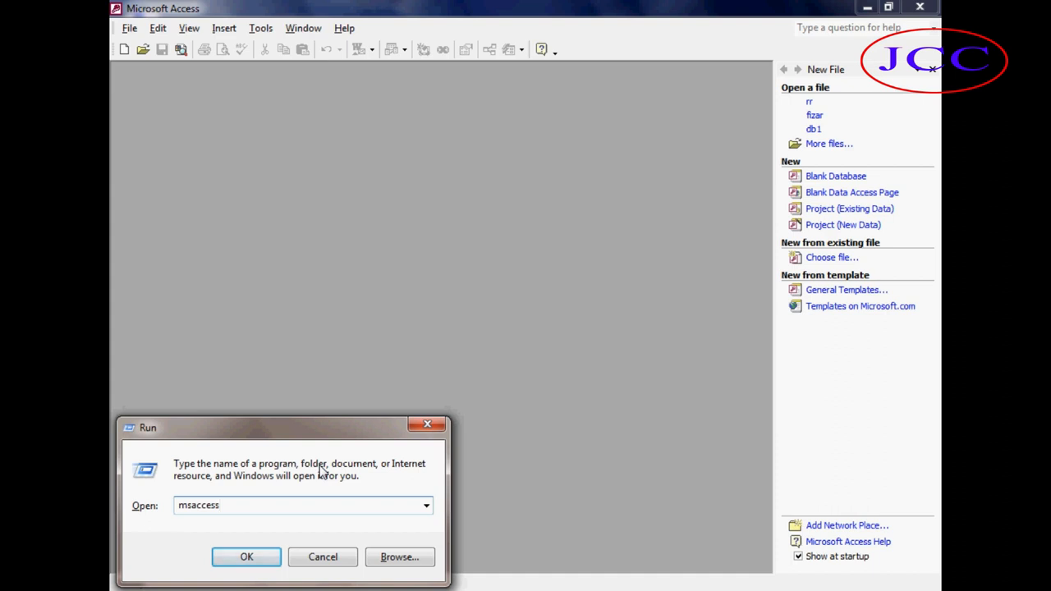
pyautogui.click(427, 424)
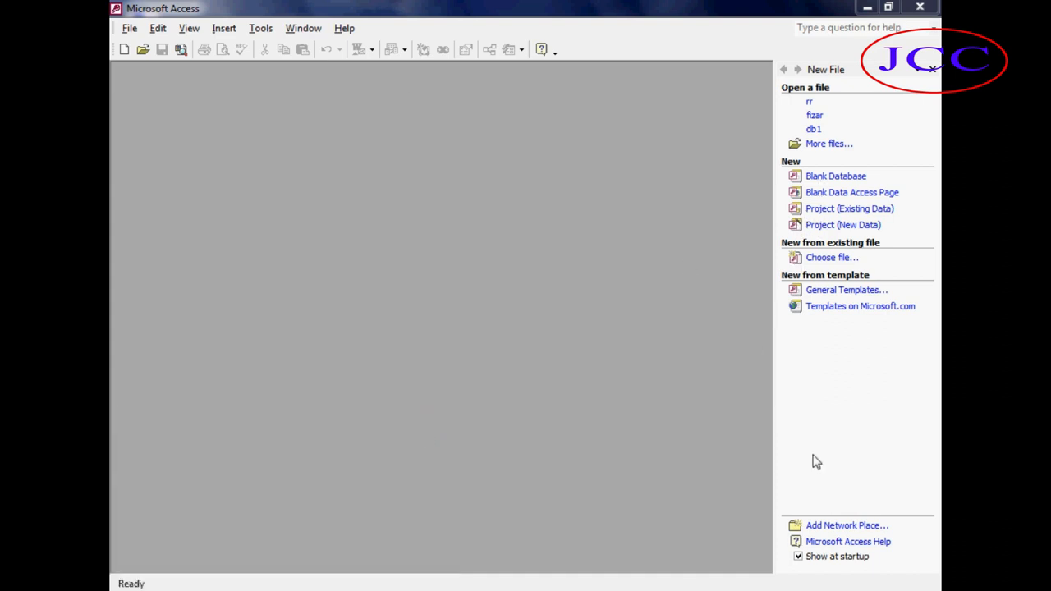
# Create a new blank database named jcc14.
pyautogui.click(820, 181)
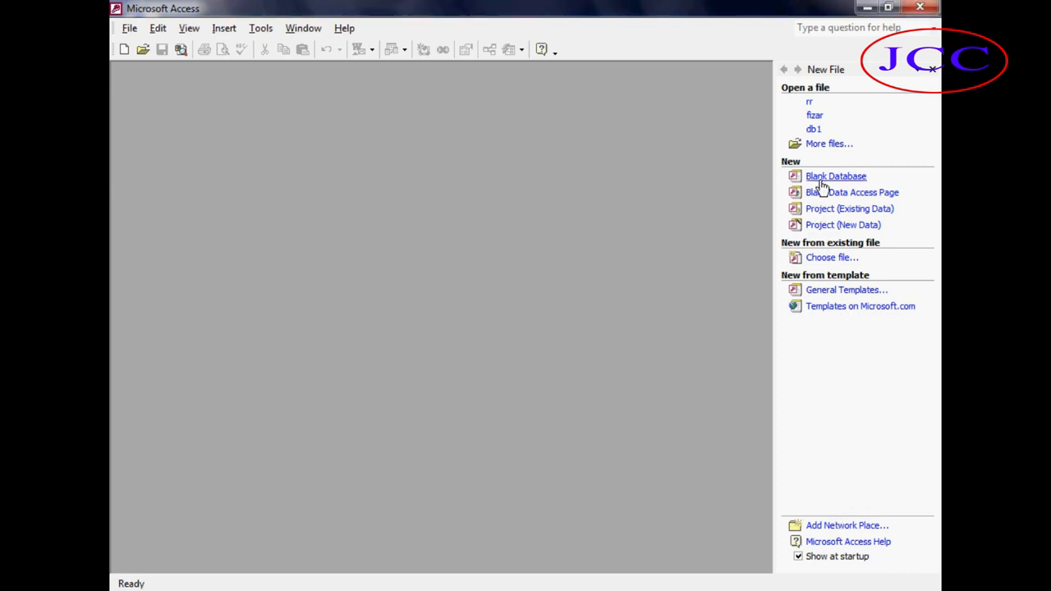
pyautogui.click(838, 179)
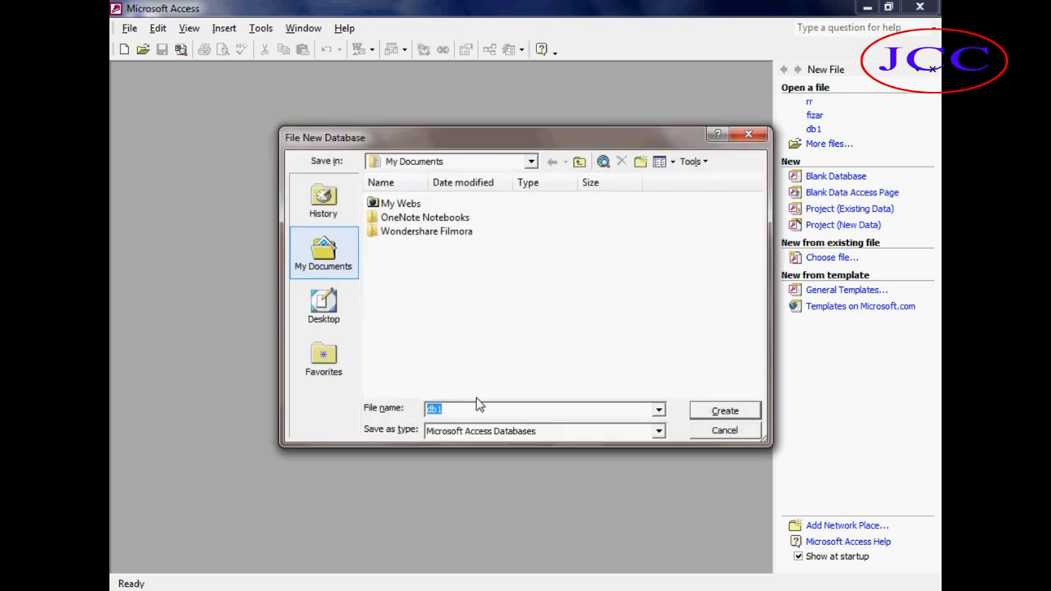
pyautogui.press('BackSpace')
pyautogui.write('jcc')
pyautogui.write('14')
pyautogui.click(727, 416)
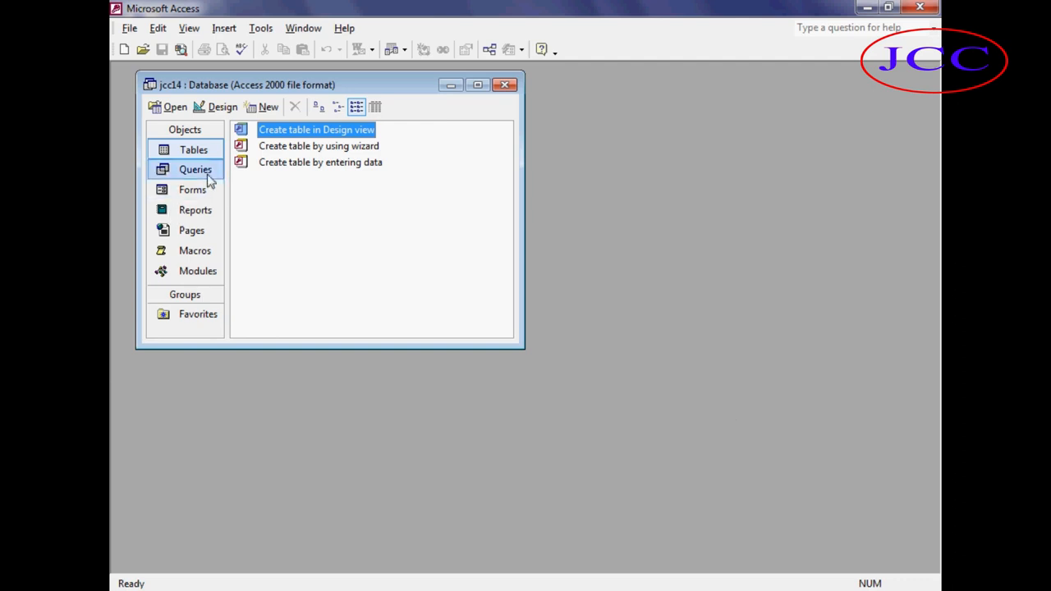
pyautogui.click(271, 111)
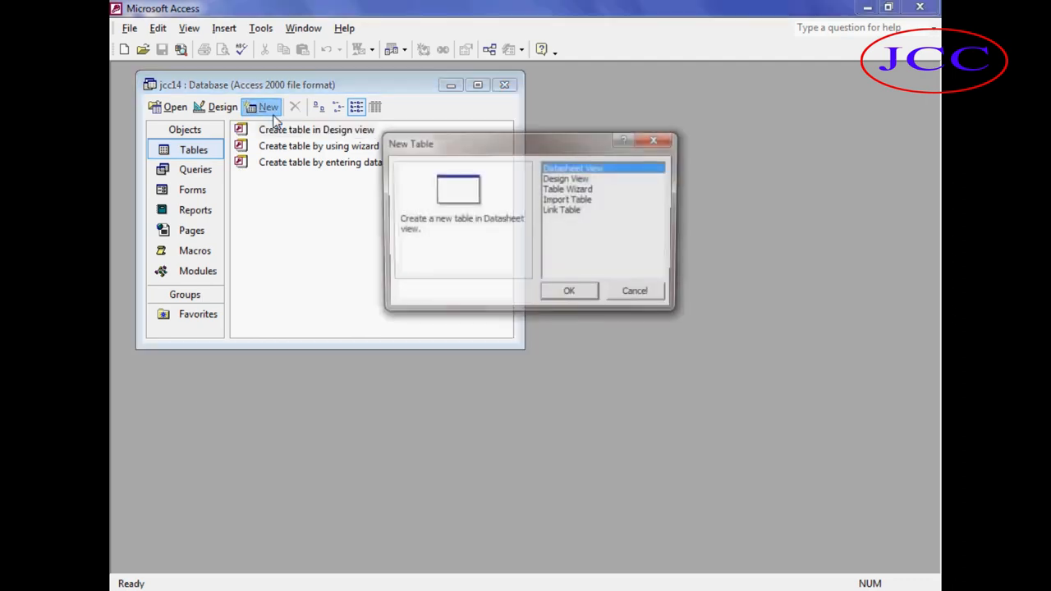
pyautogui.click(573, 181)
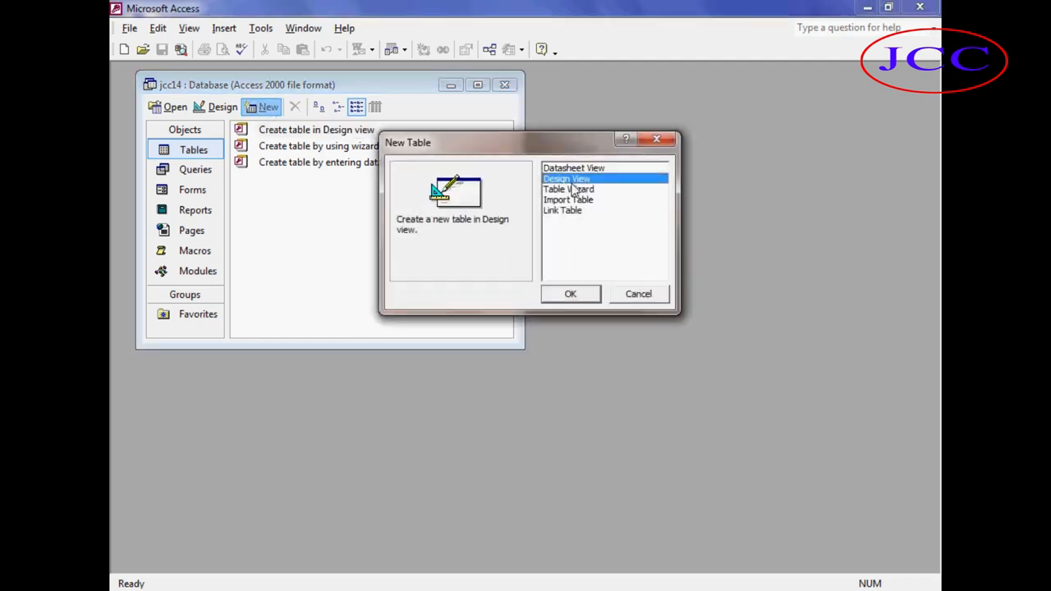
pyautogui.click(565, 281)
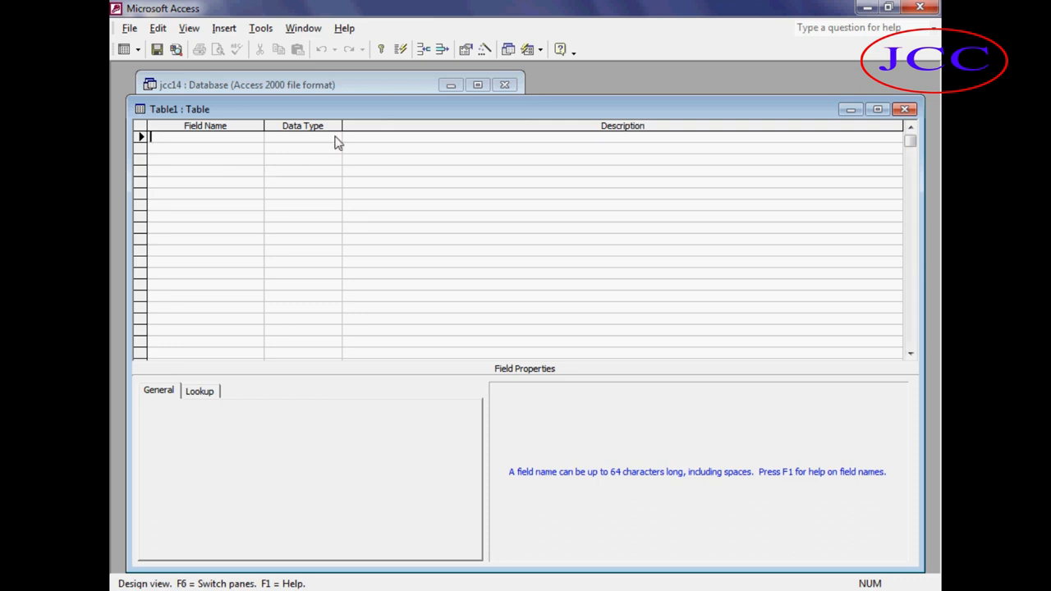
pyautogui.moveTo(361, 115); pyautogui.dragTo(343, 110)
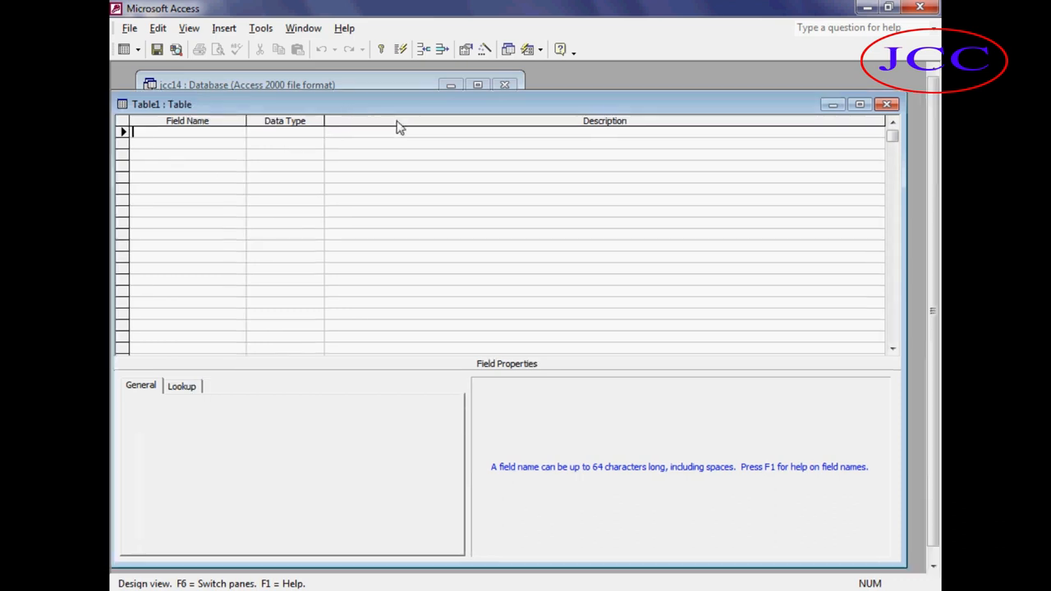
pyautogui.click(887, 105)
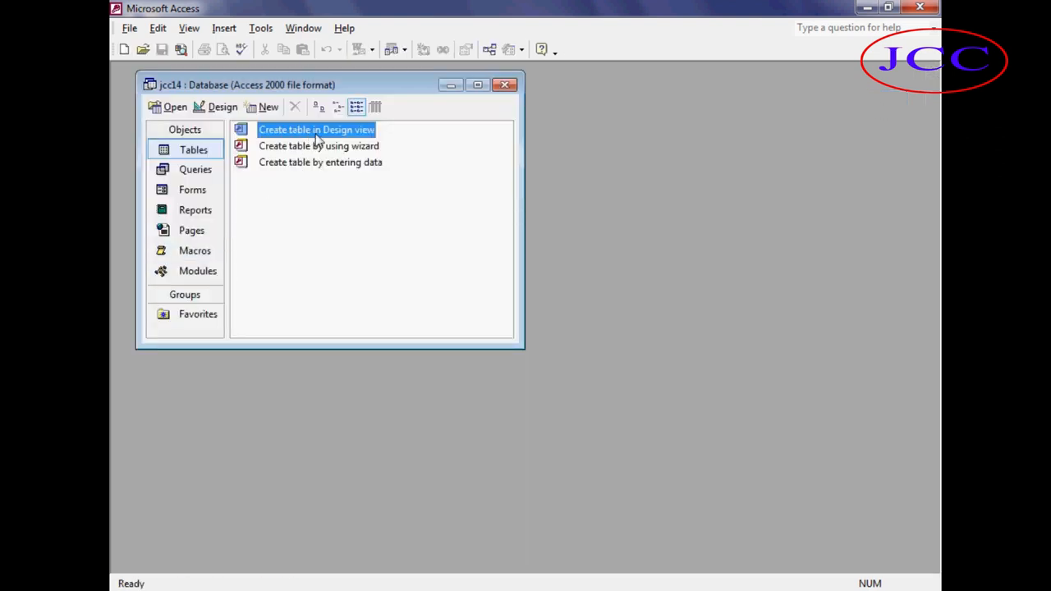
# Open a new table in Design view and add a field named Mid with the AutoNumber data type.
pyautogui.doubleClick(349, 139)
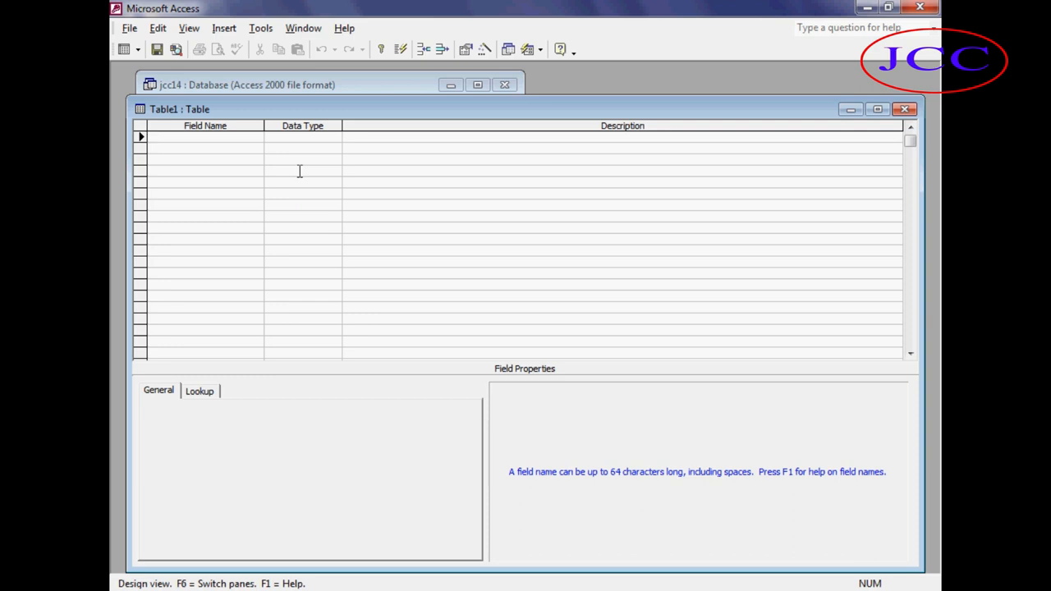
pyautogui.write('e')
pyautogui.press('BackSpace')
pyautogui.write('Mid')
pyautogui.press('Tab')
pyautogui.write('a')
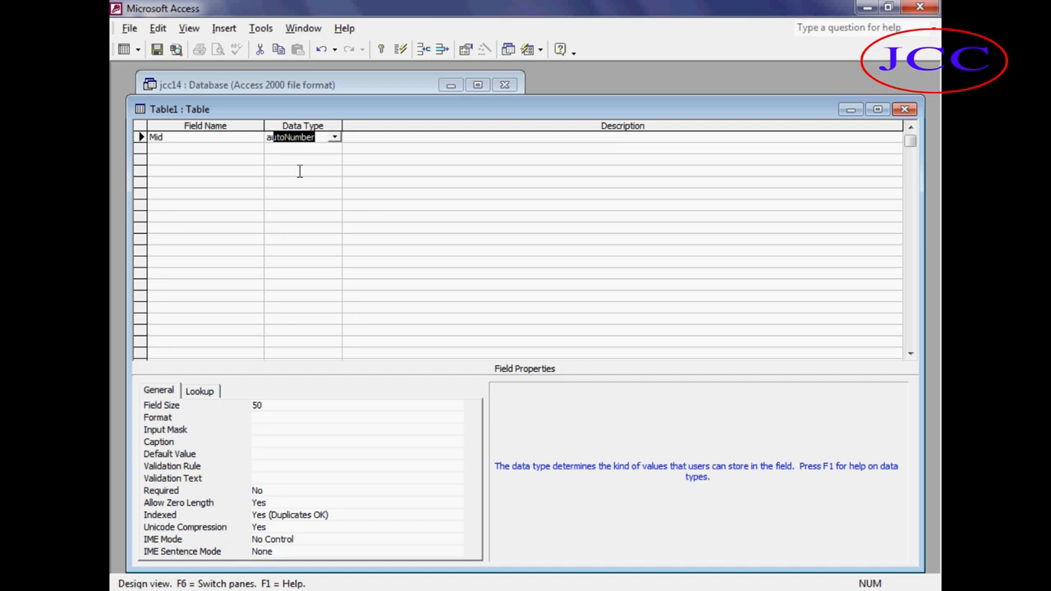
pyautogui.press('Tab')
pyautogui.press('Tab')
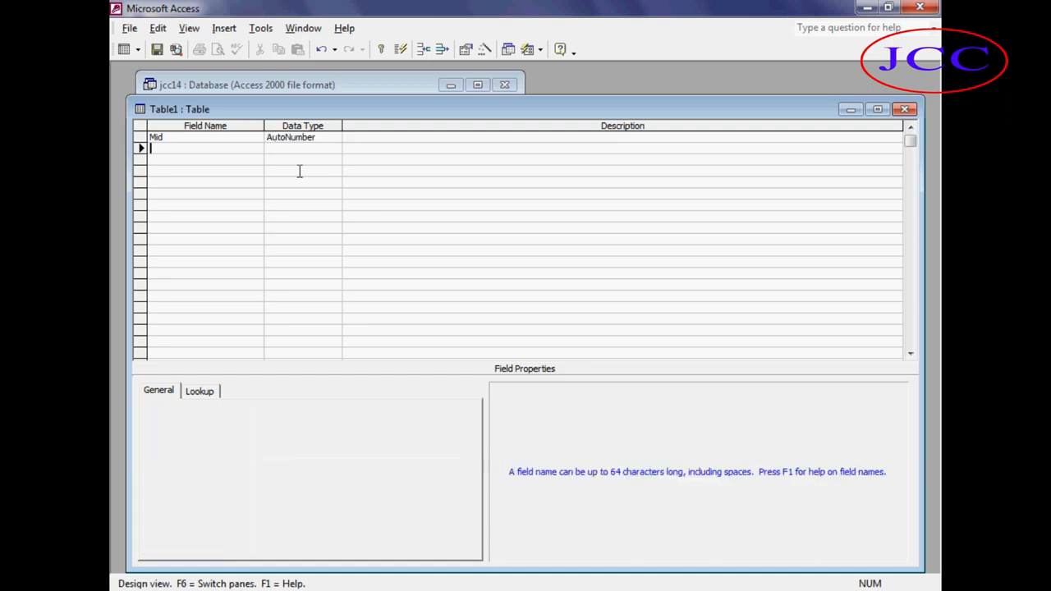
# Add fields named Mname and Maddress, both with the Text data type.
pyautogui.write('Mname')
pyautogui.press('Tab')
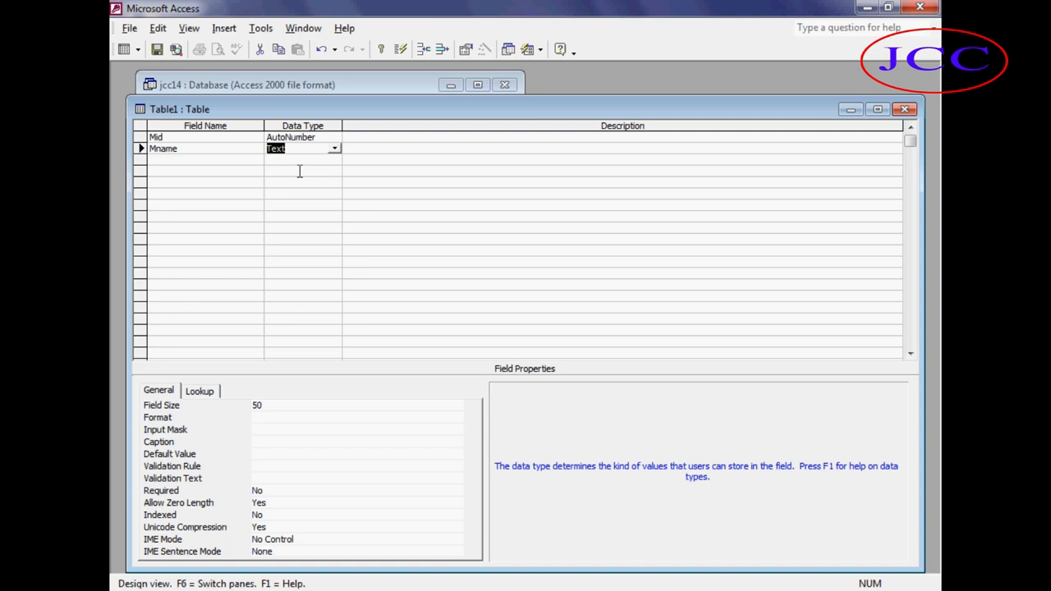
pyautogui.press('Tab')
pyautogui.press('Tab')
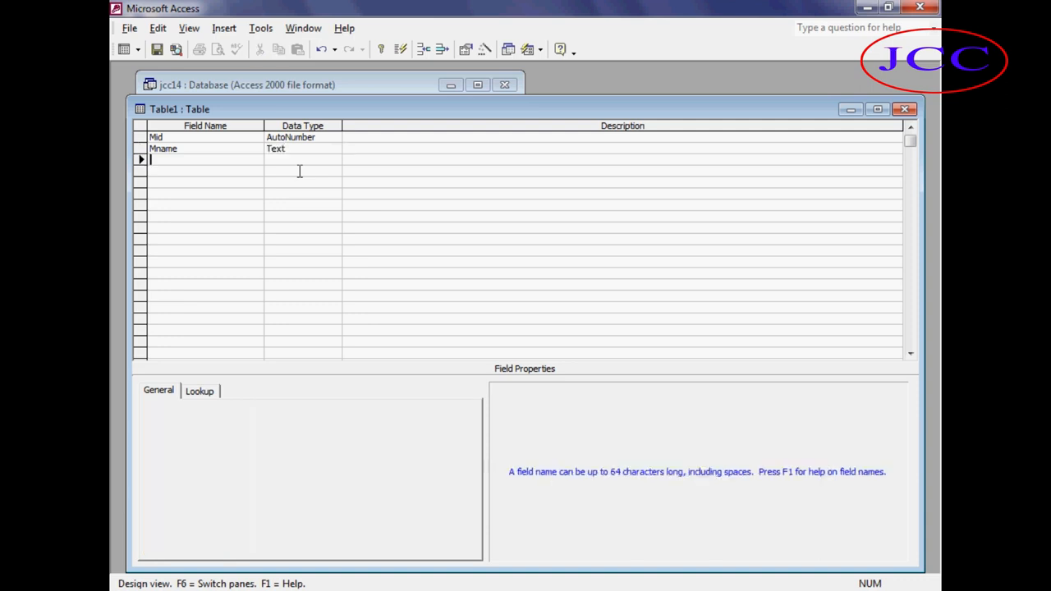
pyautogui.write('Maddress')
pyautogui.press('Tab')
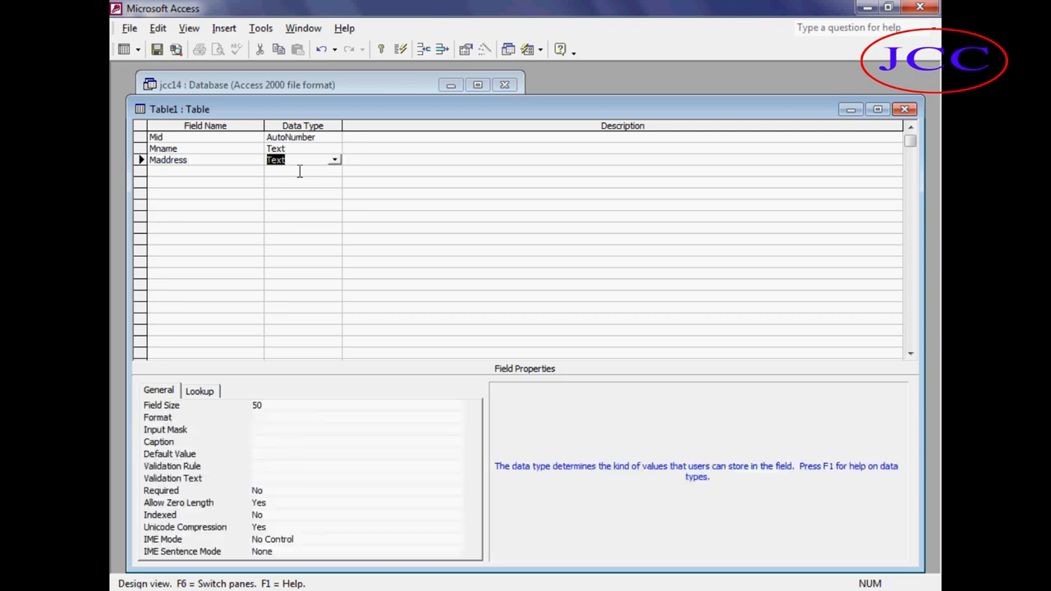
pyautogui.press('Tab')
pyautogui.press('Tab')
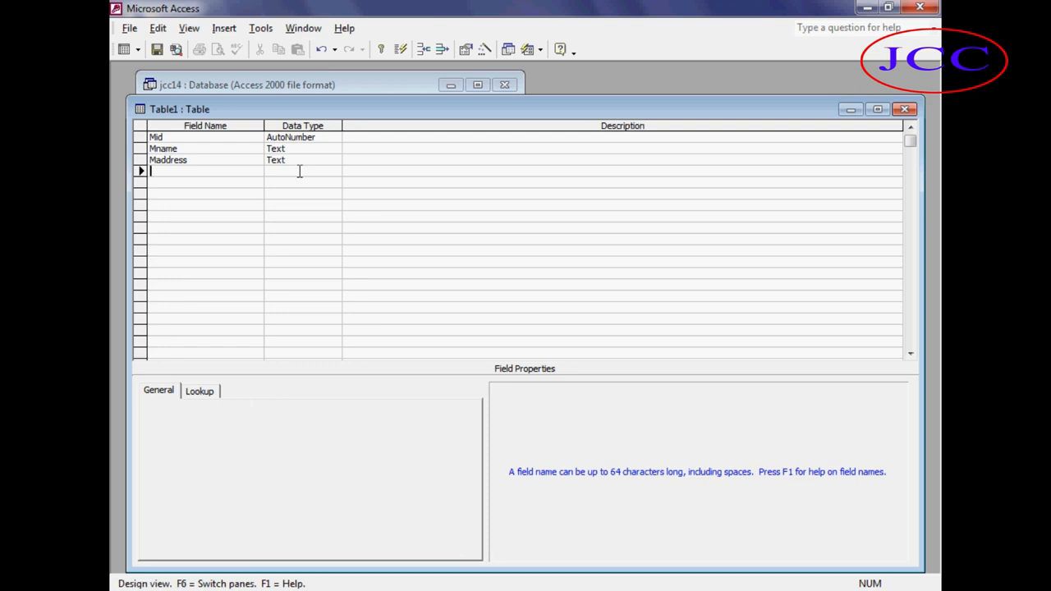
# Add fields named Mage and Mphone, both with the Number data type.
pyautogui.write('Mage')
pyautogui.press('Tab')
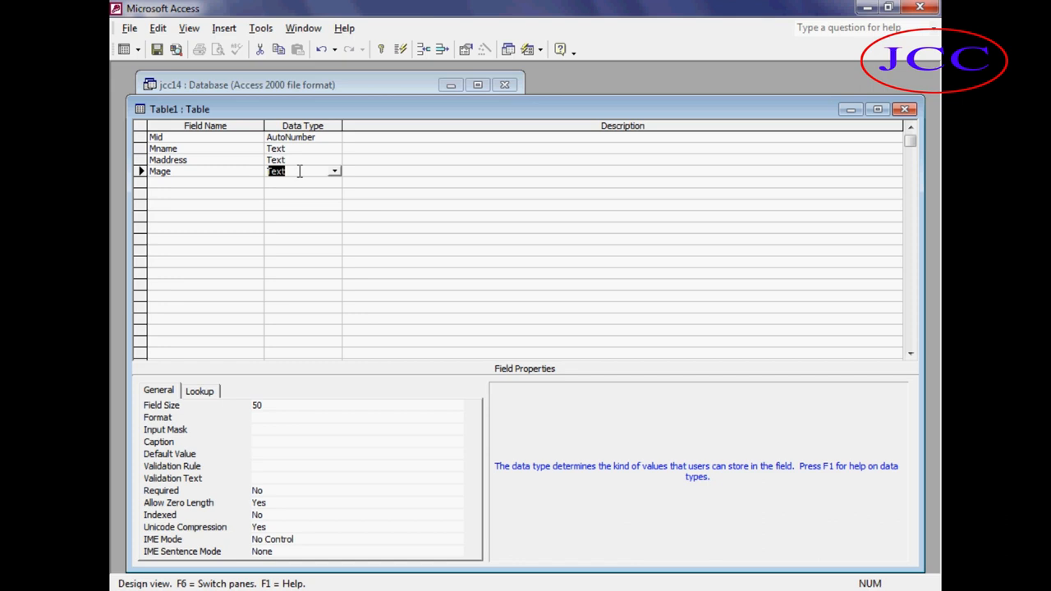
pyautogui.click(335, 172)
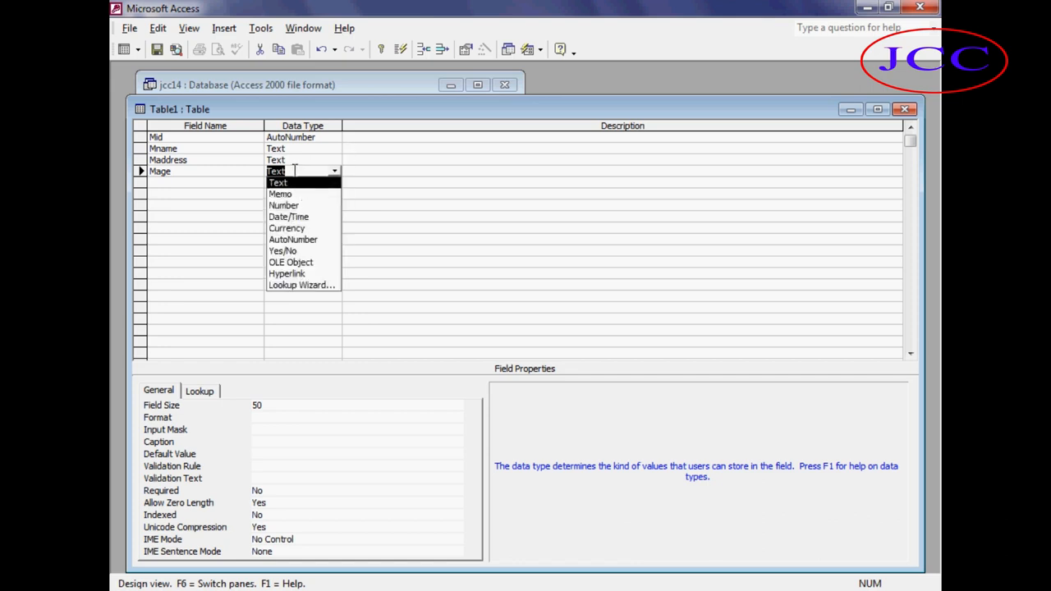
pyautogui.click(284, 194)
pyautogui.write('n')
pyautogui.press('Return')
pyautogui.press('Return')
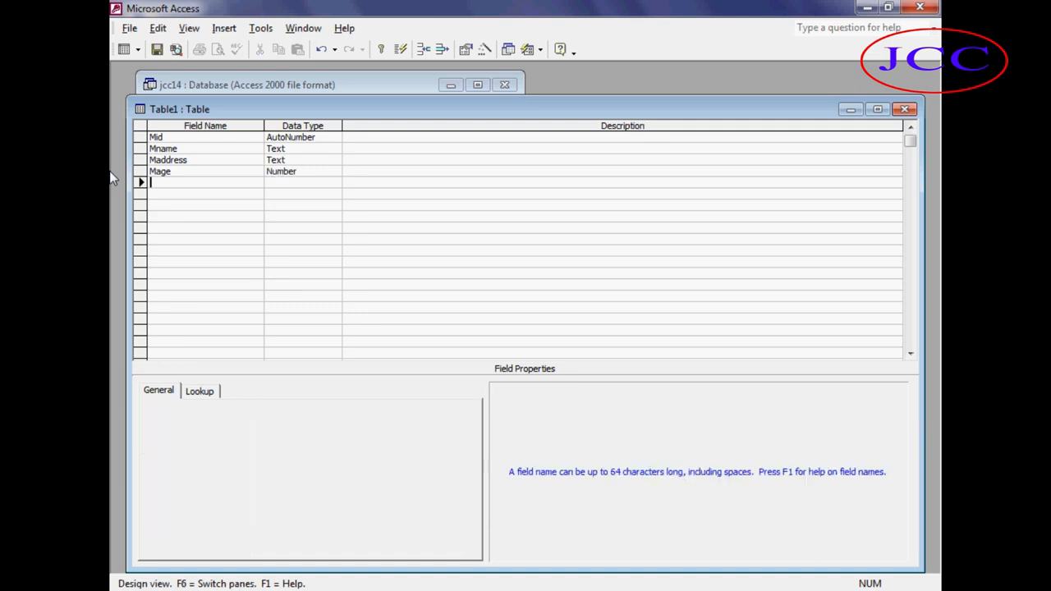
pyautogui.write('Mp')
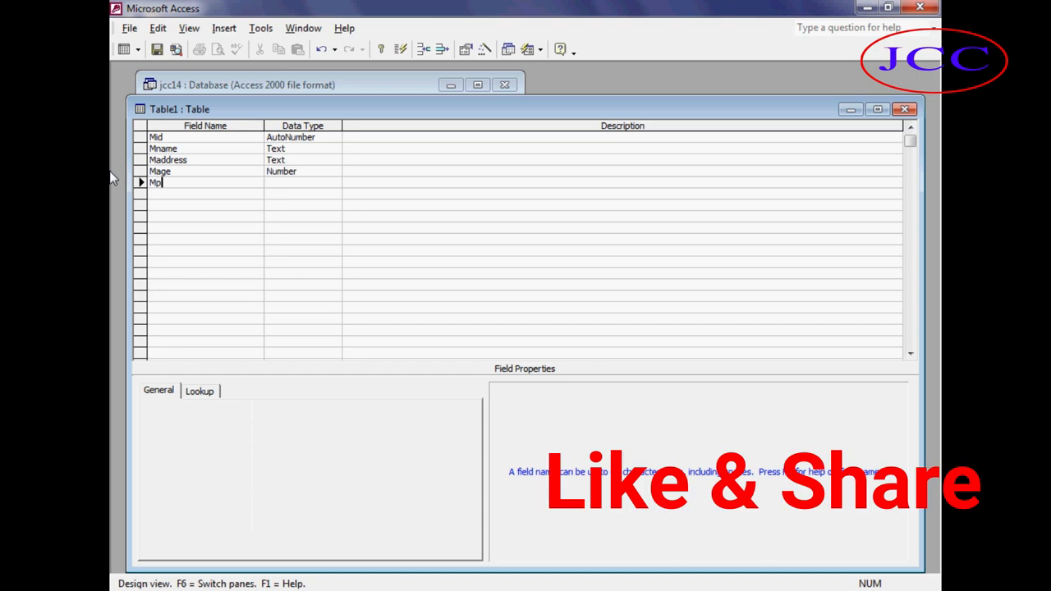
pyautogui.write('hone')
pyautogui.press('Return')
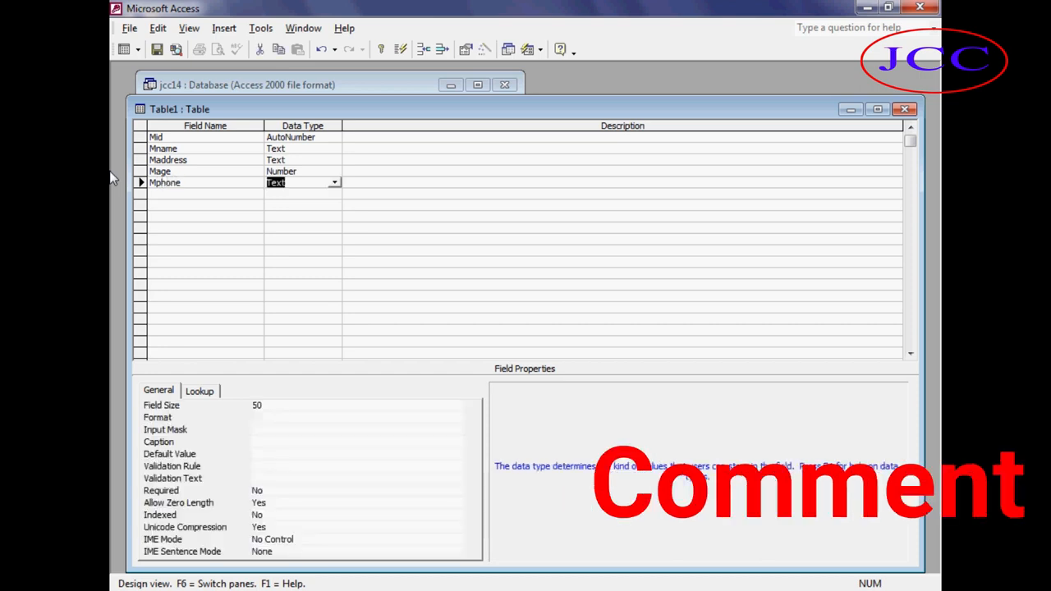
pyautogui.write('n')
pyautogui.press('Return')
pyautogui.press('Return')
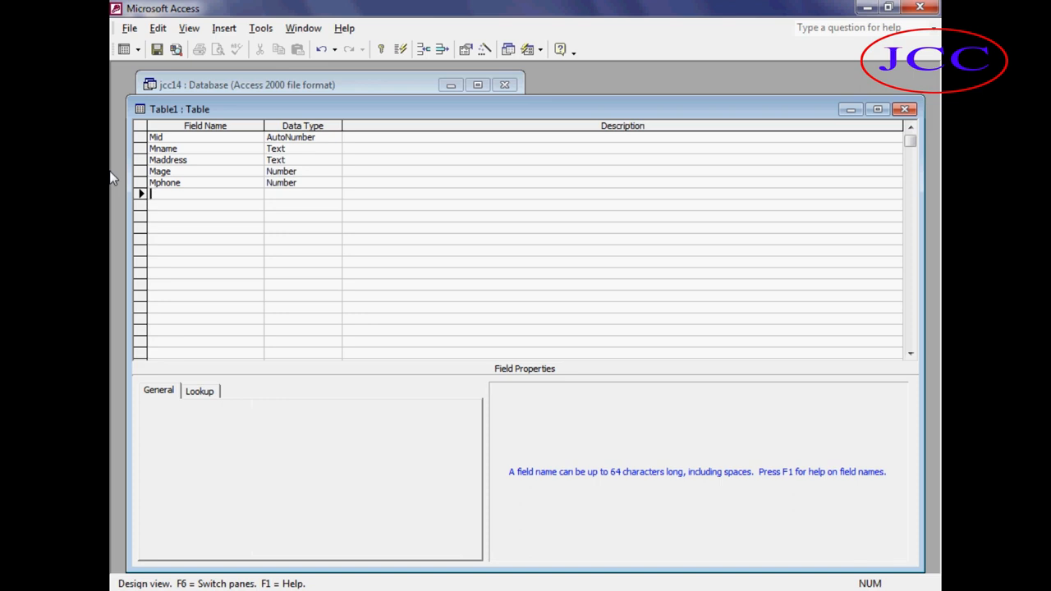
# Add a field named Mdate with the Date/Time data type.
pyautogui.write('Mdate')
pyautogui.press('Tab')
pyautogui.write('d')
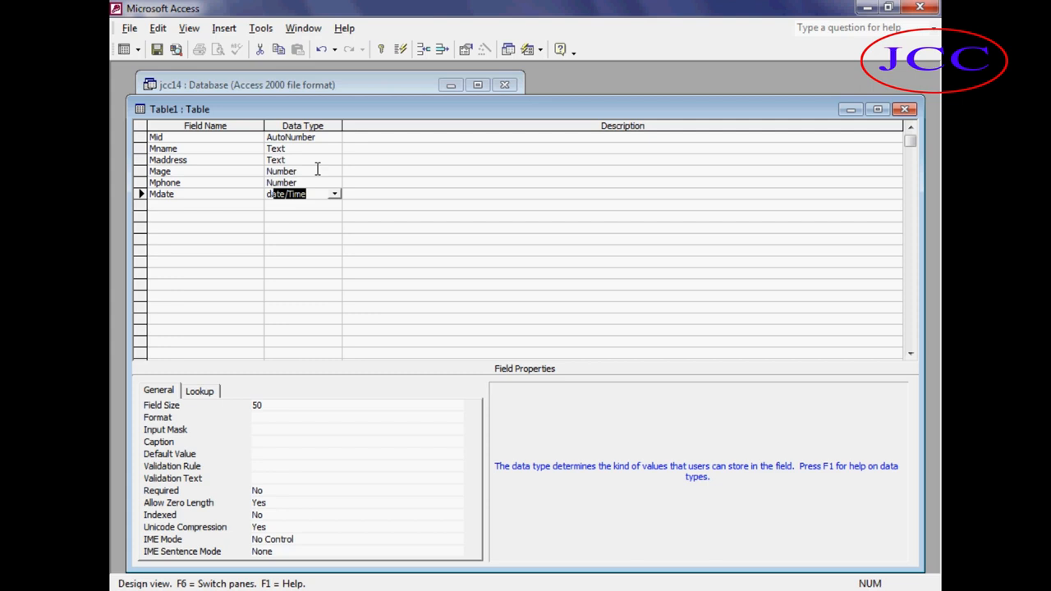
# Close and save the table as Member Table without defining a primary key, then select it in the database window.
pyautogui.hotkey('ctrl', 'w')
pyautogui.click(444, 347)
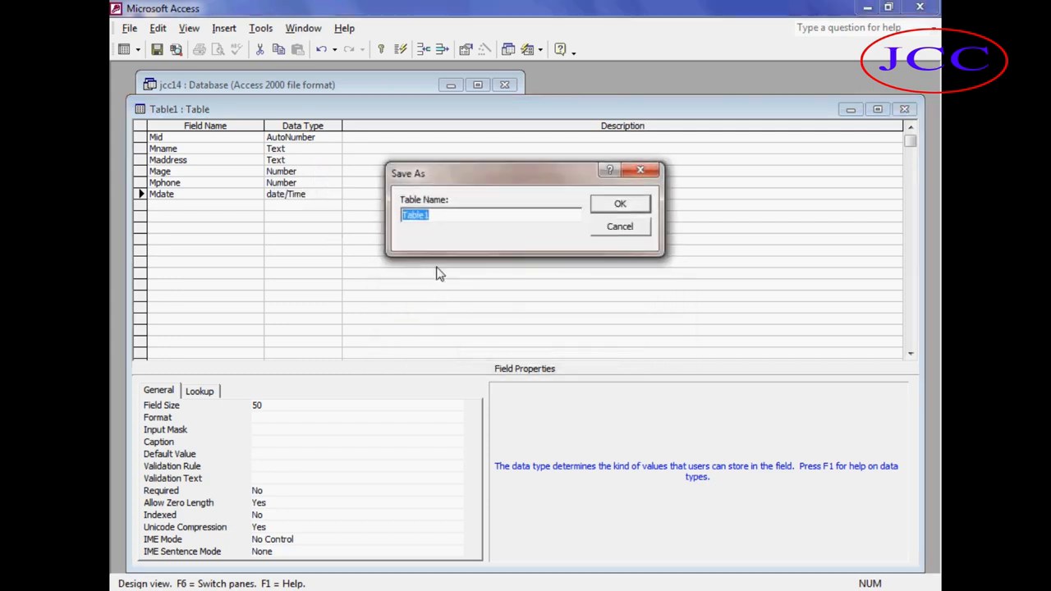
pyautogui.press('BackSpace')
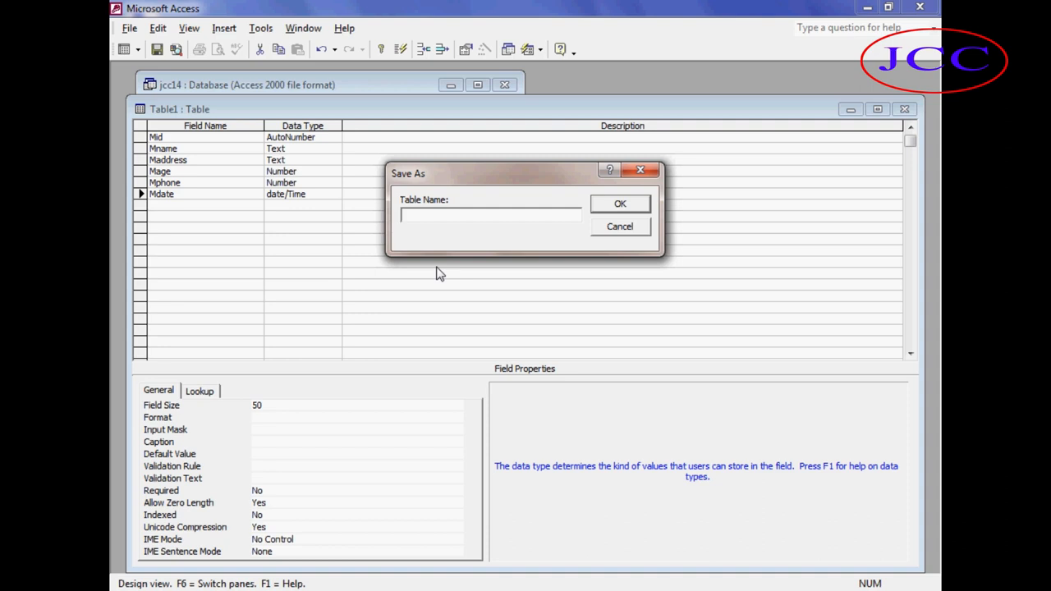
pyautogui.write('Member R')
pyautogui.press('BackSpace')
pyautogui.write('Table')
pyautogui.click(597, 210)
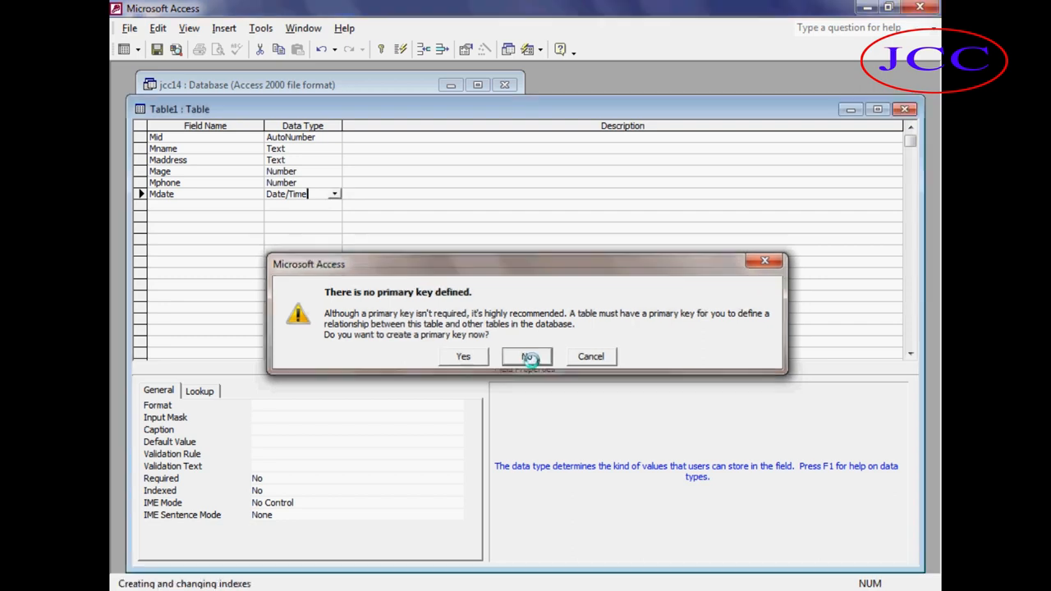
pyautogui.click(532, 360)
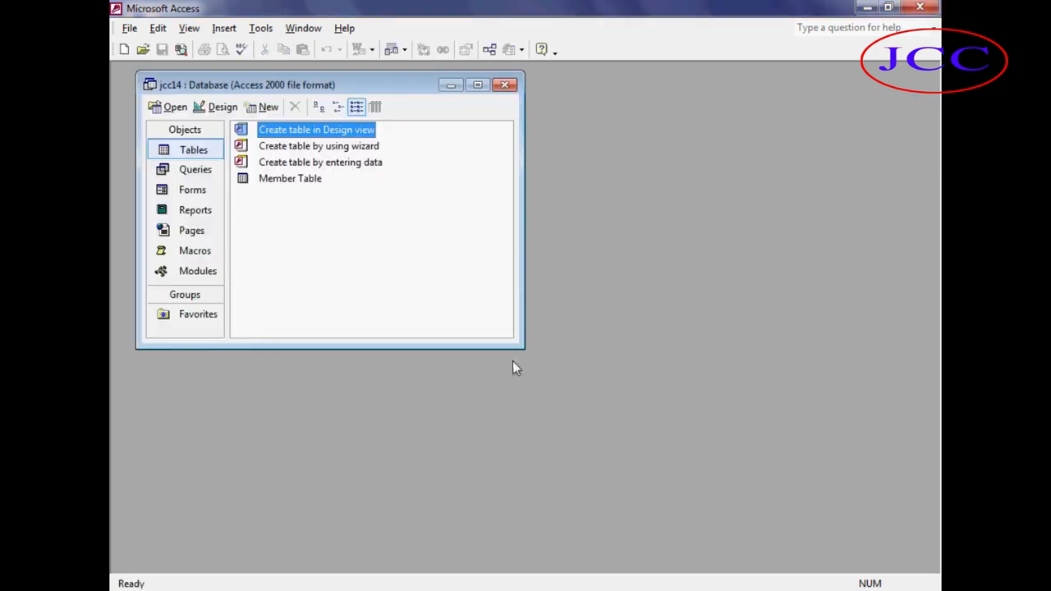
pyautogui.click(280, 185)
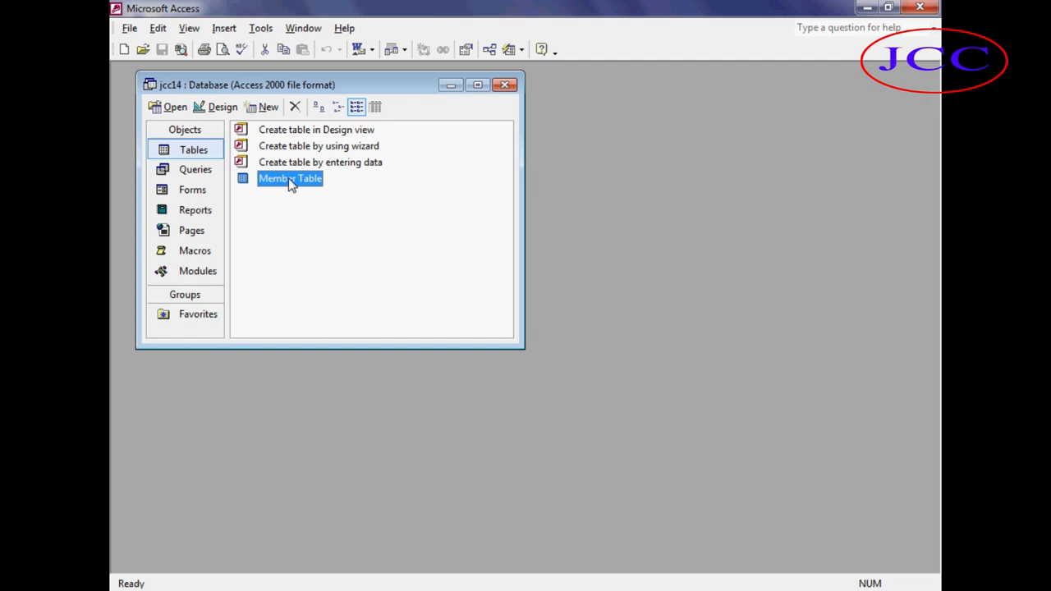
# Open the Member Table and enter a first record: a member's name, Dinajpur, age 22, a phone number and date 22-2-20.
pyautogui.click(172, 106)
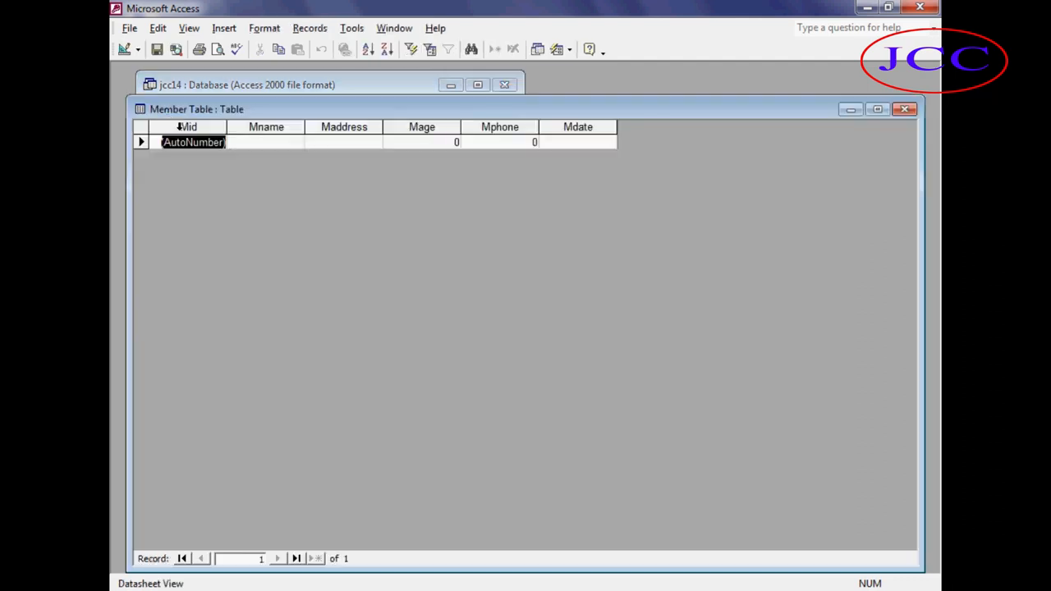
pyautogui.click(255, 143)
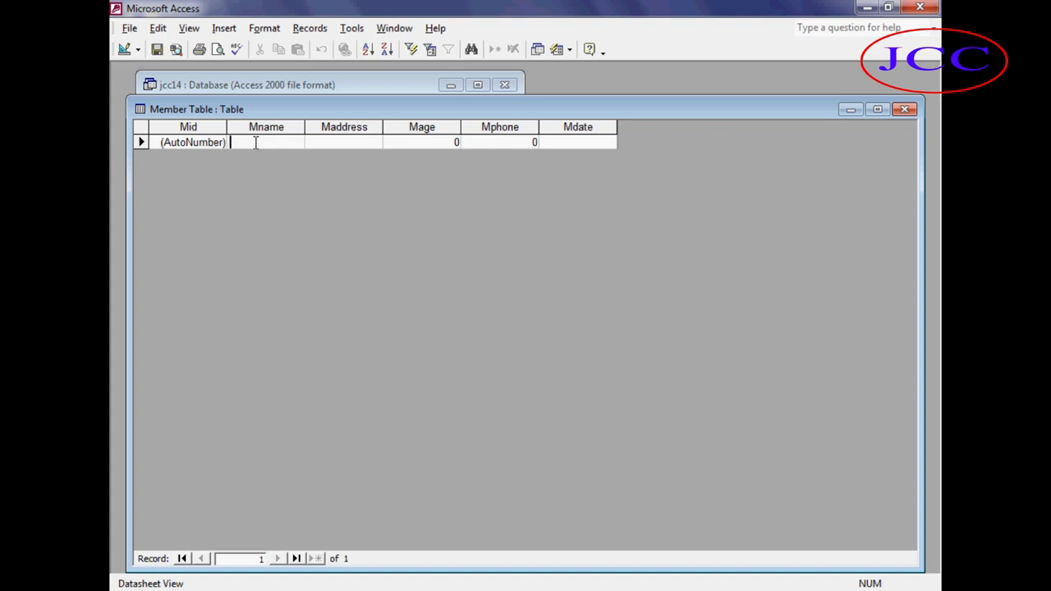
pyautogui.write('T')
pyautogui.press('BackSpace')
pyautogui.write('e')
pyautogui.press('BackSpace')
pyautogui.write('r')
pyautogui.press('BackSpace')
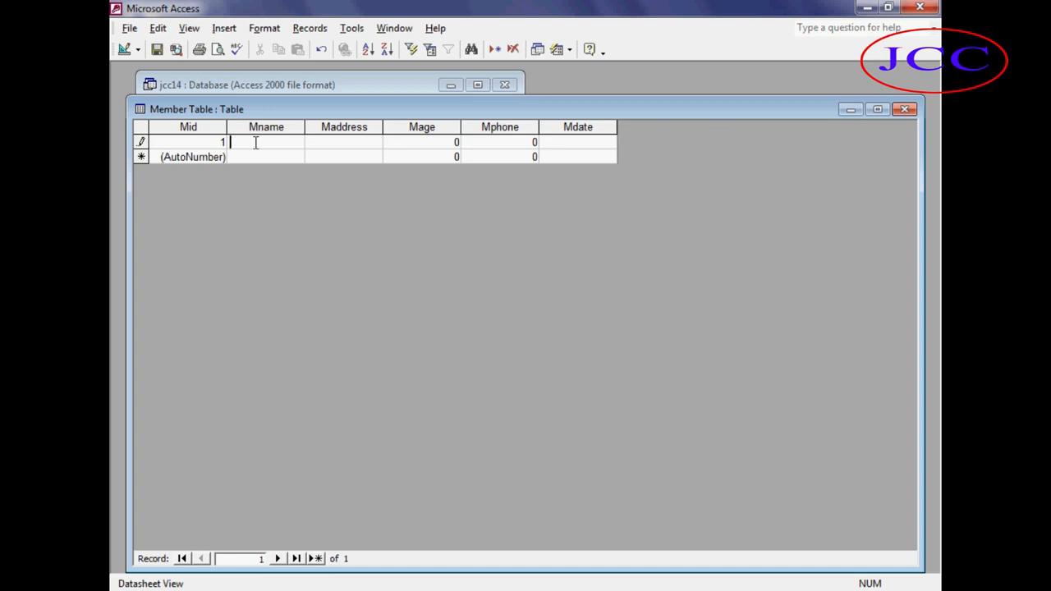
pyautogui.write('Rana')
pyautogui.write('Dinajpur')
pyautogui.press('Tab')
pyautogui.write('22')
pyautogui.press('Tab')
pyautogui.write('034')
pyautogui.write('654')
pyautogui.press('Tab')
pyautogui.write('22-2-20')
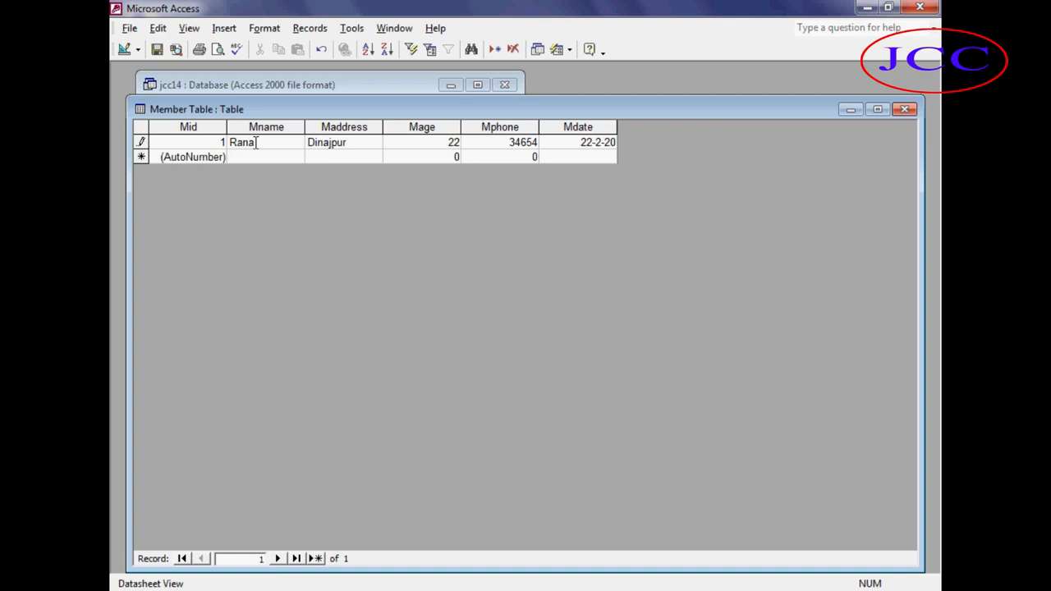
pyautogui.press('Tab')
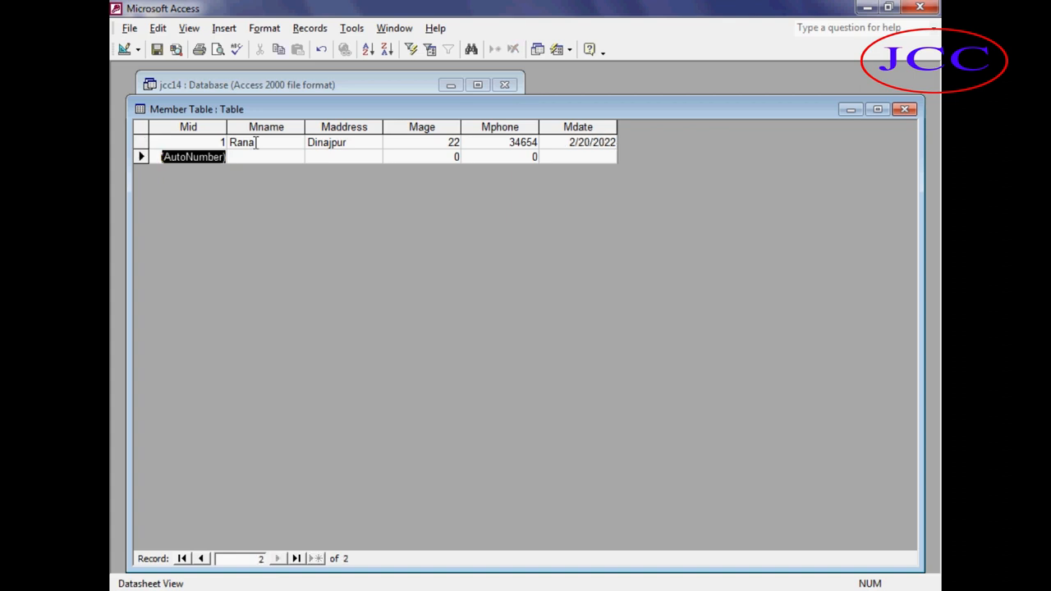
# Correct the first record's date to 2/20/2020.
pyautogui.click(616, 143)
pyautogui.press('BackSpace')
pyautogui.write('0')
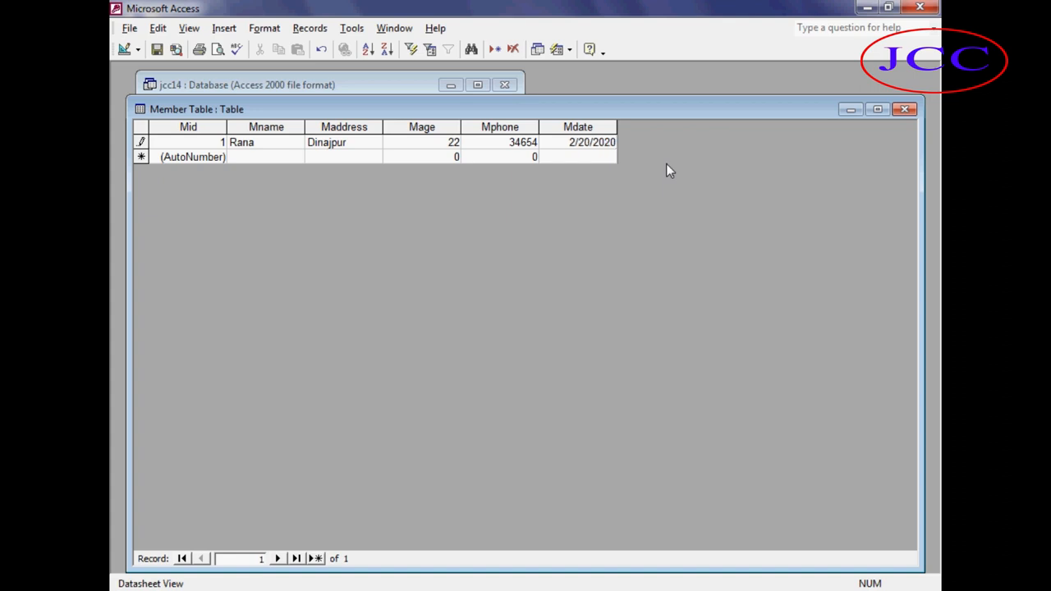
# Add a second member record with a name, Rangpur, age 23, a phone number and date 6-05-2020.
pyautogui.click(237, 157)
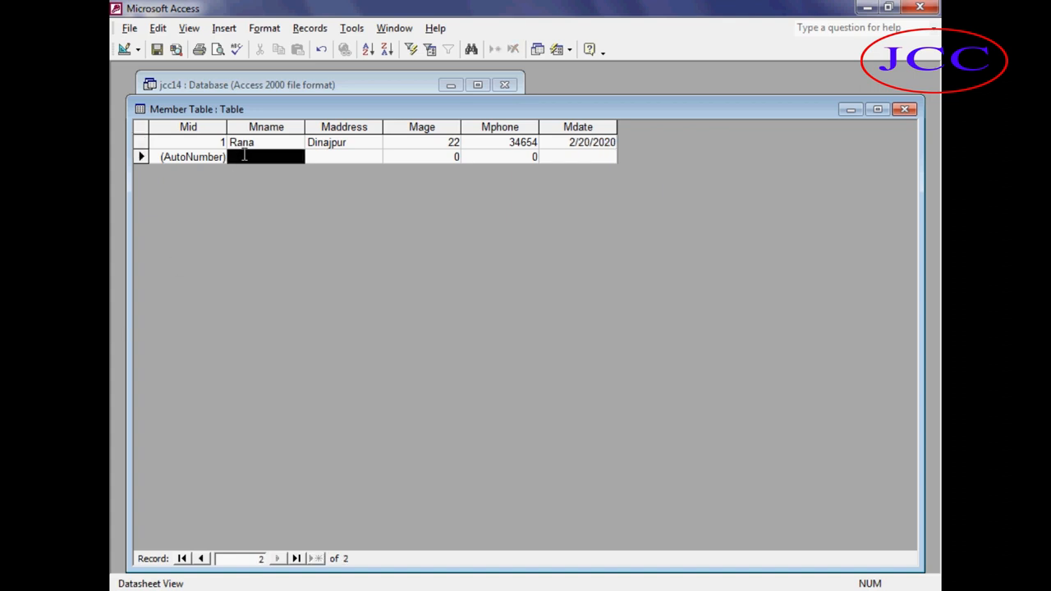
pyautogui.click(244, 157)
pyautogui.write('suvo')
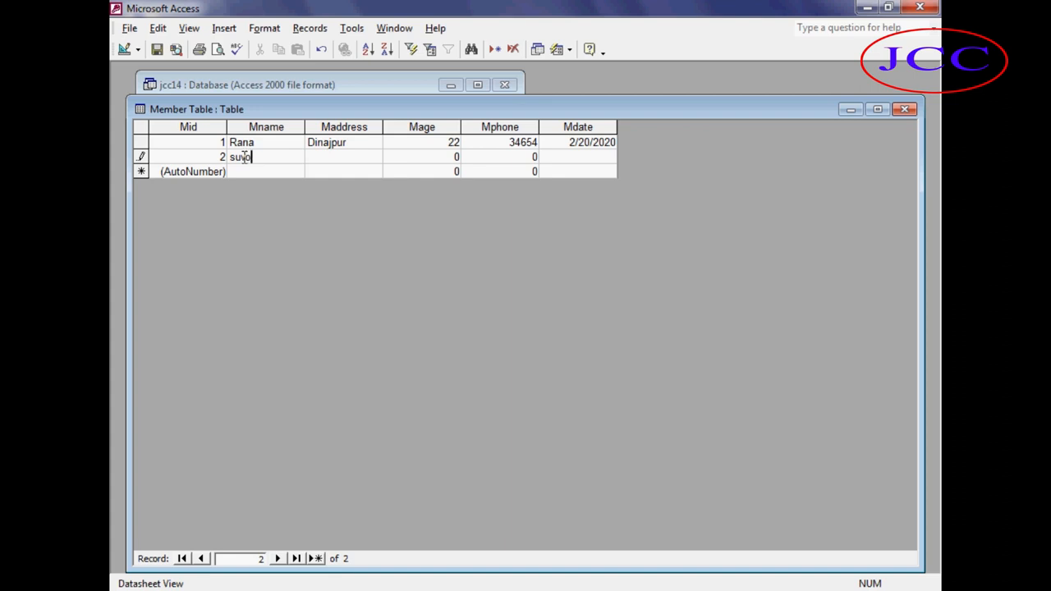
pyautogui.press('Tab')
pyautogui.write('Rangpur')
pyautogui.press('Tab')
pyautogui.write('23')
pyautogui.press('Tab')
pyautogui.write('54564')
pyautogui.write('6-05-')
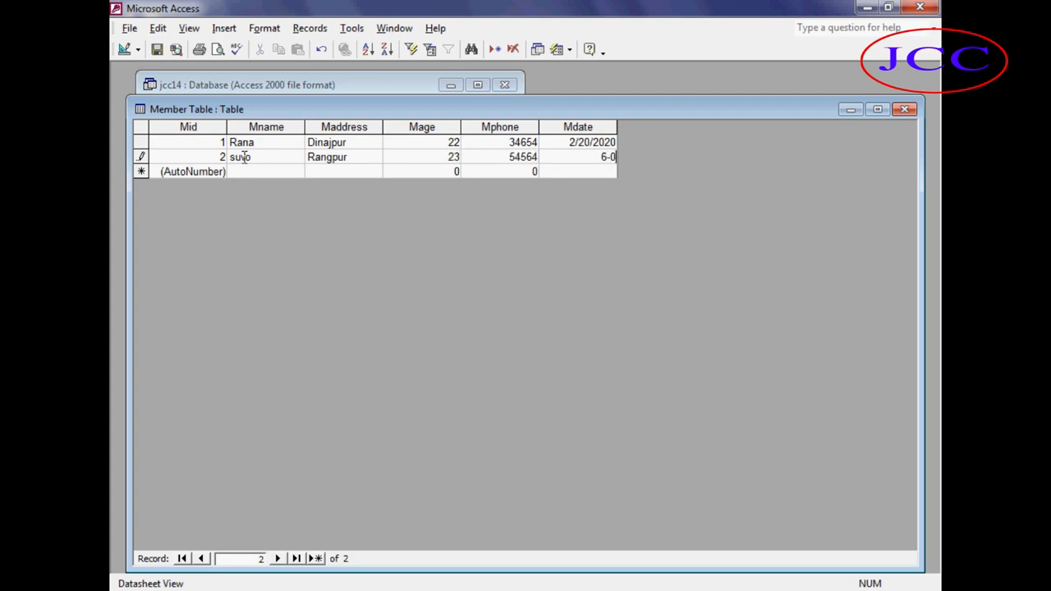
pyautogui.write('2020')
pyautogui.press('Tab')
pyautogui.press('Tab')
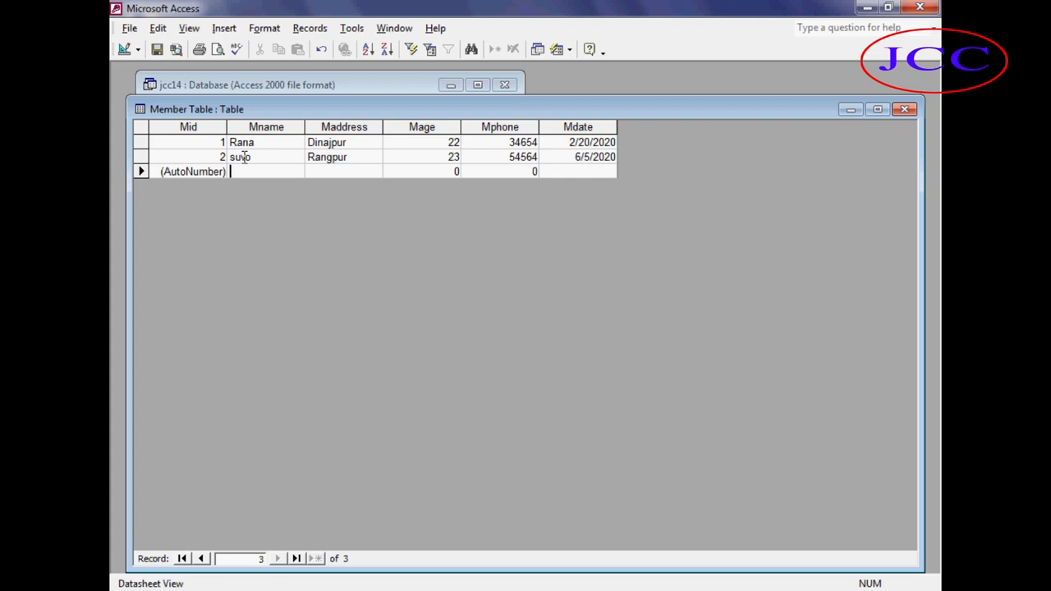
# Add a third member record with a name, Dhaka, age 30, a phone number and date 9-5-020.
pyautogui.write('HS')
pyautogui.press('BackSpace')
pyautogui.press('BackSpace')
pyautogui.write('Sojib')
pyautogui.press('Tab')
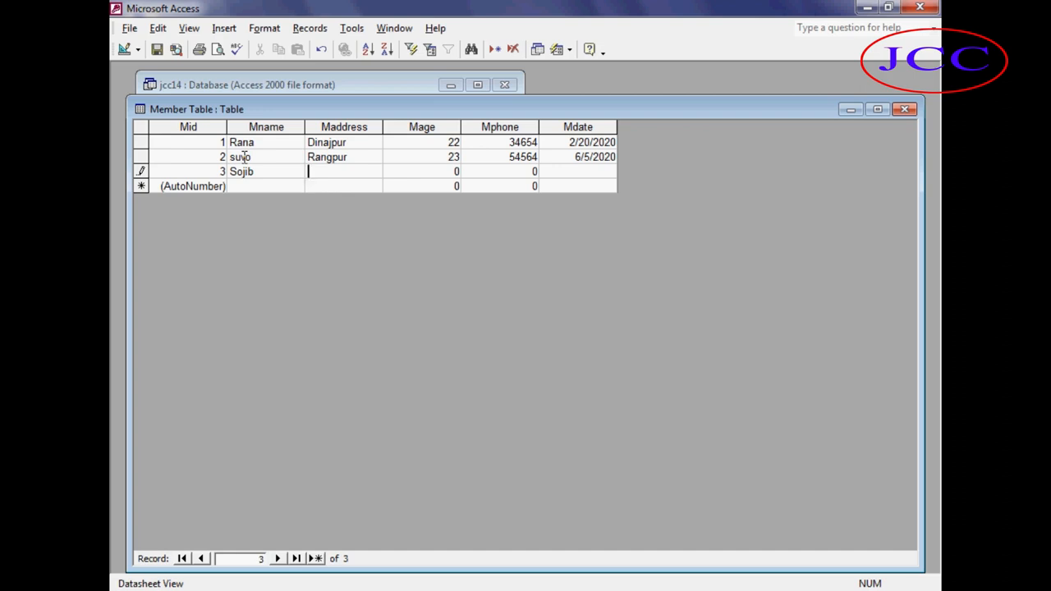
pyautogui.write('Dhaka')
pyautogui.press('Tab')
pyautogui.write('30')
pyautogui.press('Tab')
pyautogui.write('5456')
pyautogui.write('9-')
pyautogui.write('5-')
pyautogui.write('020')
pyautogui.press('Tab')
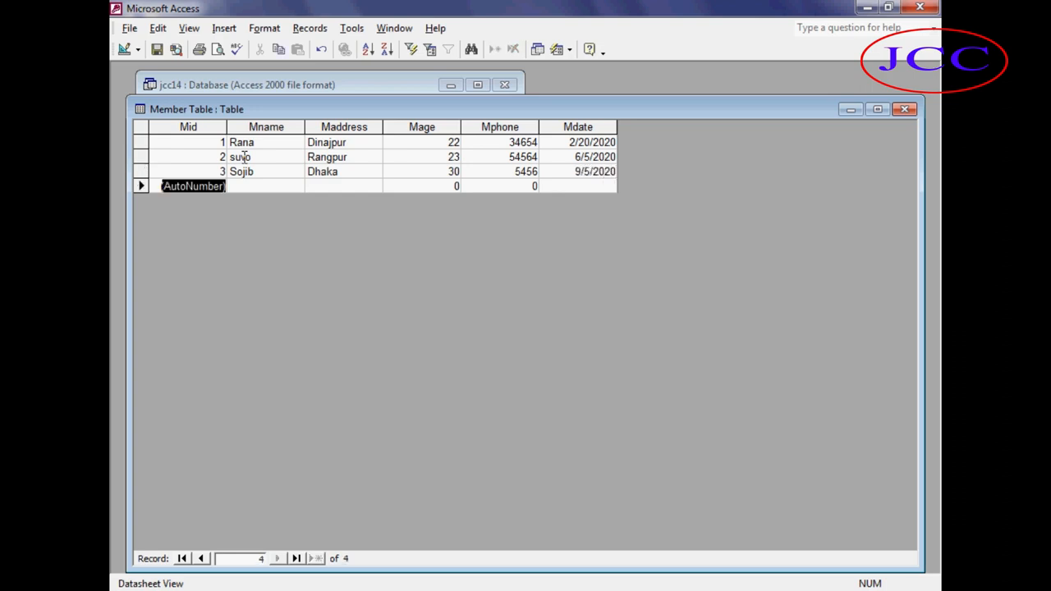
# Close the Member Table datasheet.
pyautogui.click(904, 109)
pyautogui.click(172, 108)
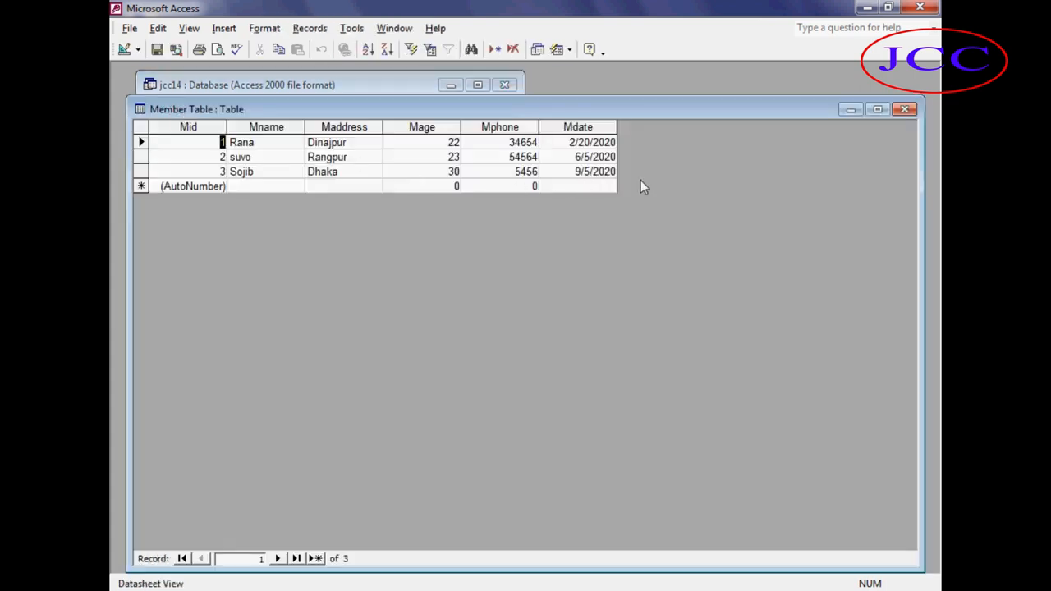
pyautogui.click(904, 109)
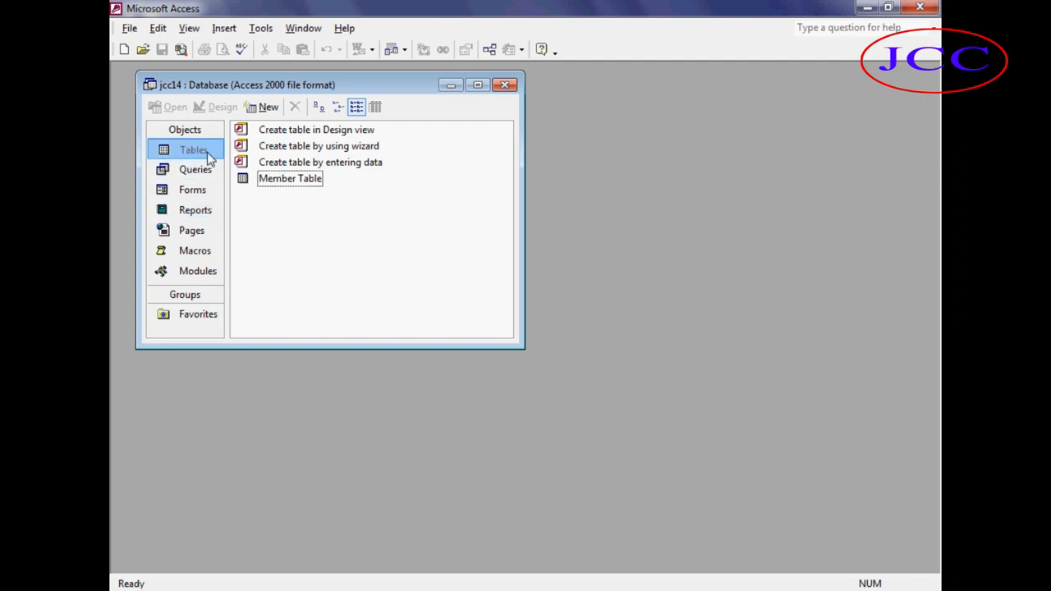
# Create a new table in Design view with fields Pid as AutoNumber and Pname as Text.
pyautogui.click(264, 107)
pyautogui.click(554, 178)
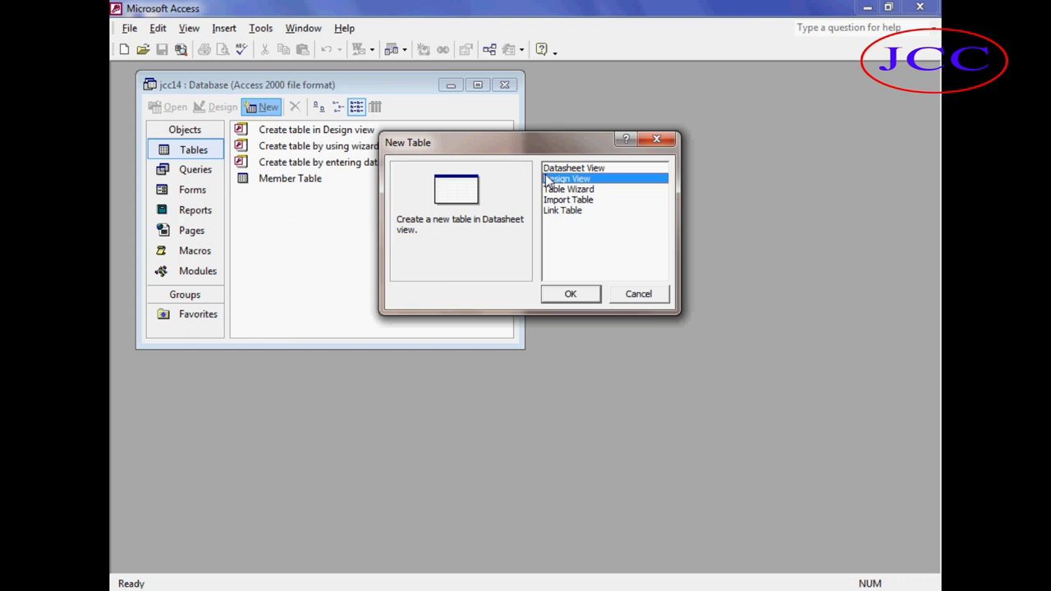
pyautogui.click(575, 298)
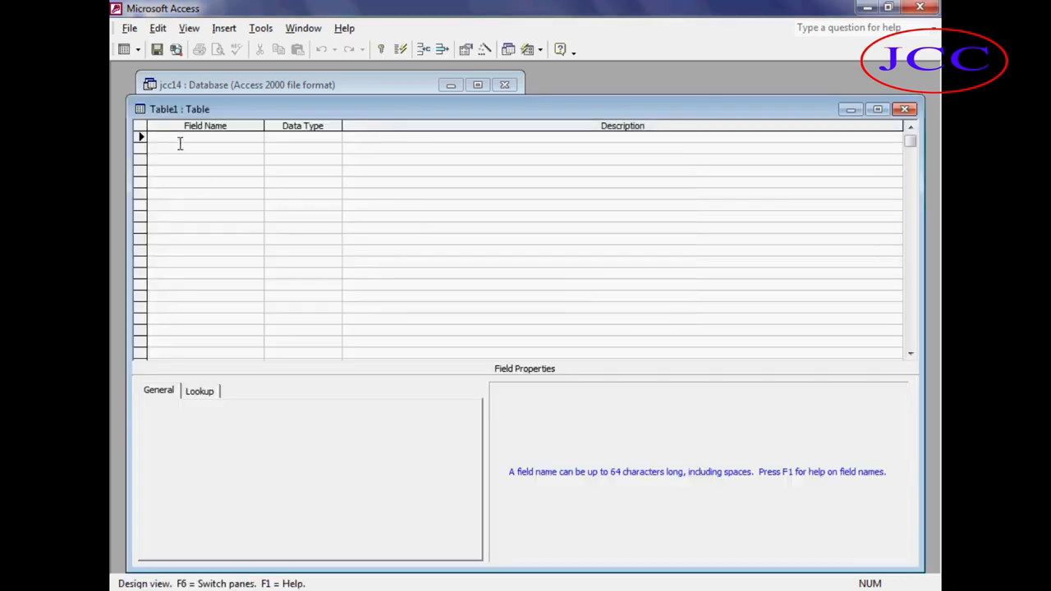
pyautogui.write('Pid')
pyautogui.press('Tab')
pyautogui.write('a')
pyautogui.press('Tab')
pyautogui.press('Tab')
pyautogui.write('Pname')
pyautogui.press('Tab')
pyautogui.press('Tab')
pyautogui.press('Tab')
# Add fields Pcompany with the Text data type and expdate with the Date/Time data type.
pyautogui.write('p')
pyautogui.press('BackSpace')
pyautogui.write('P')
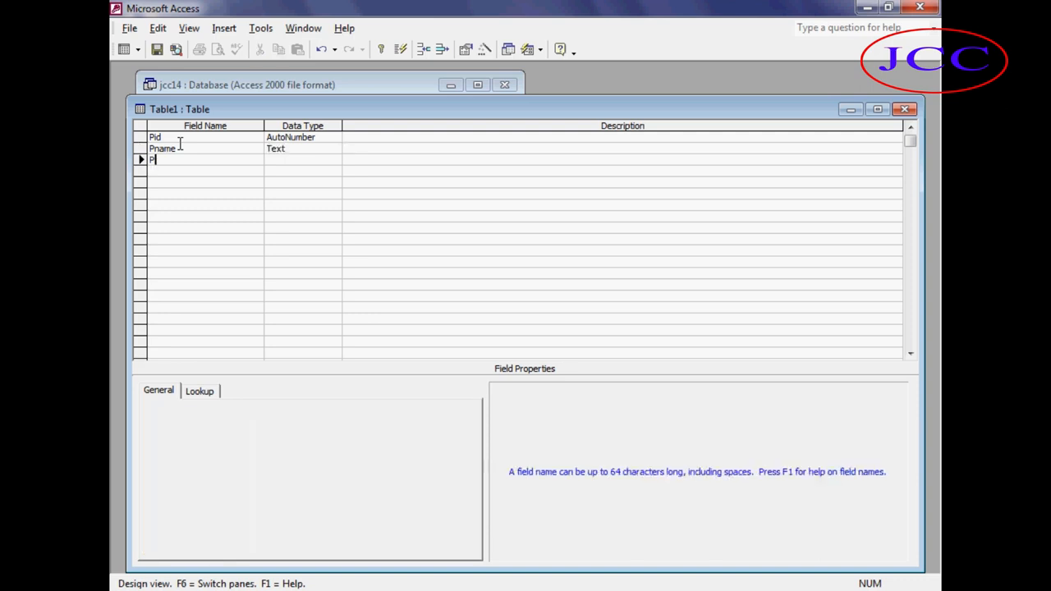
pyautogui.write('company')
pyautogui.press('Tab')
pyautogui.press('Tab')
pyautogui.press('Tab')
pyautogui.write('expdate')
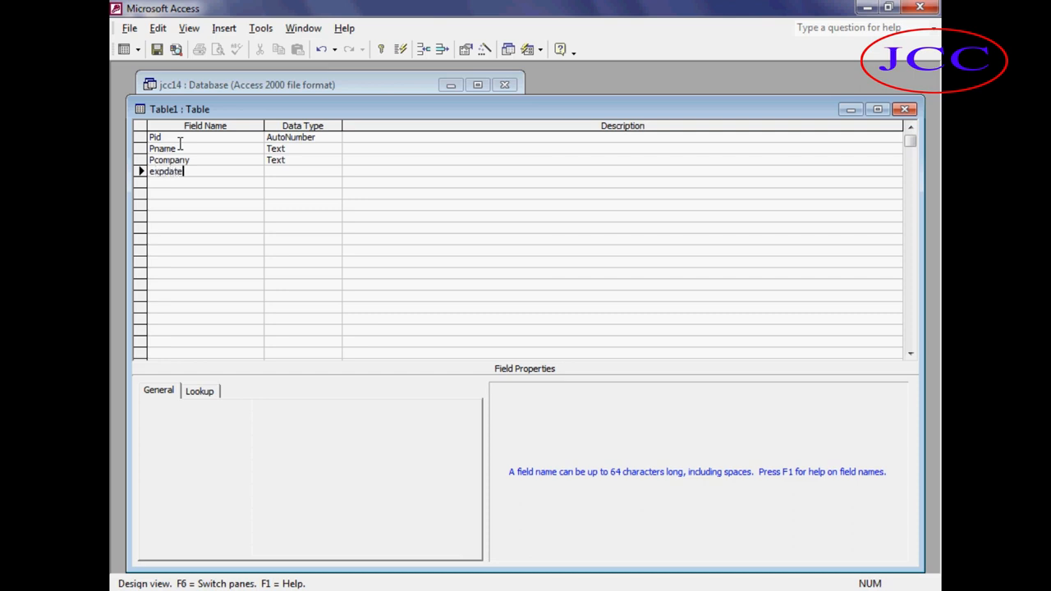
pyautogui.press('Tab')
pyautogui.write('d')
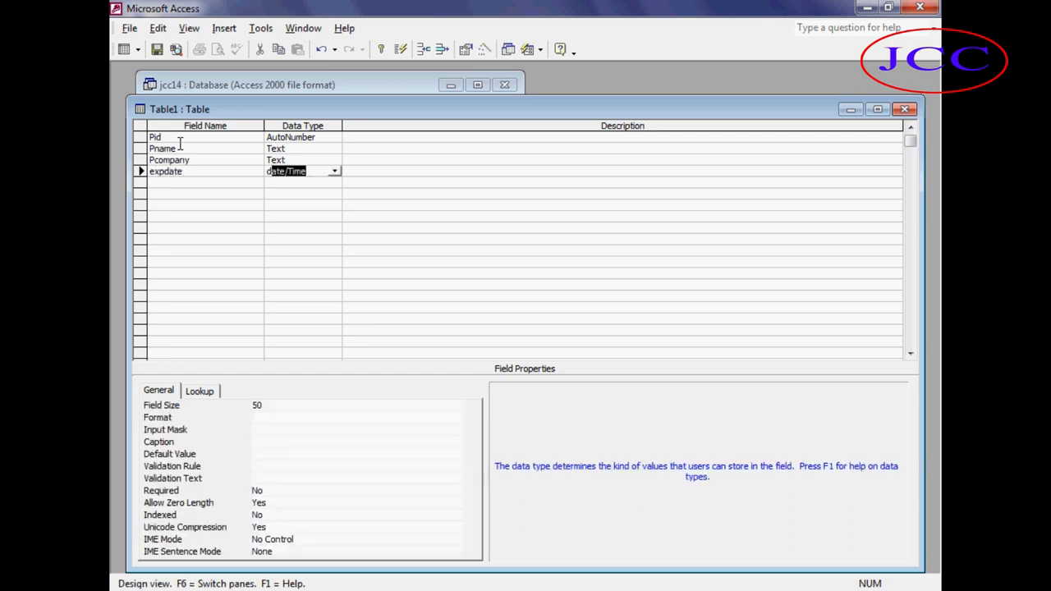
# Close and save the table as Product Table without defining a primary key, then select it.
pyautogui.hotkey('ctrl', 'w')
pyautogui.click(462, 343)
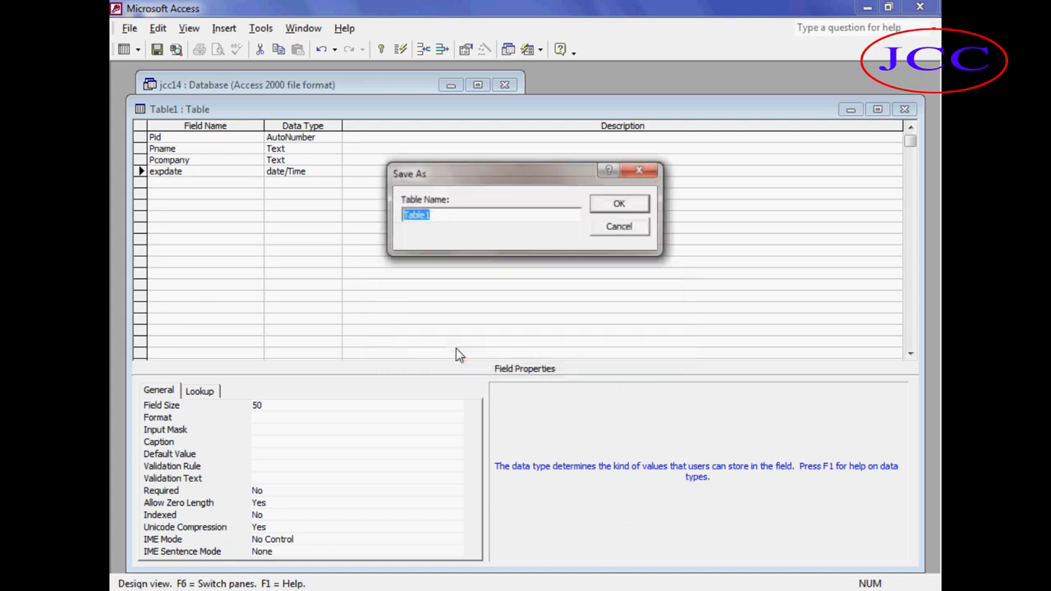
pyautogui.write('P')
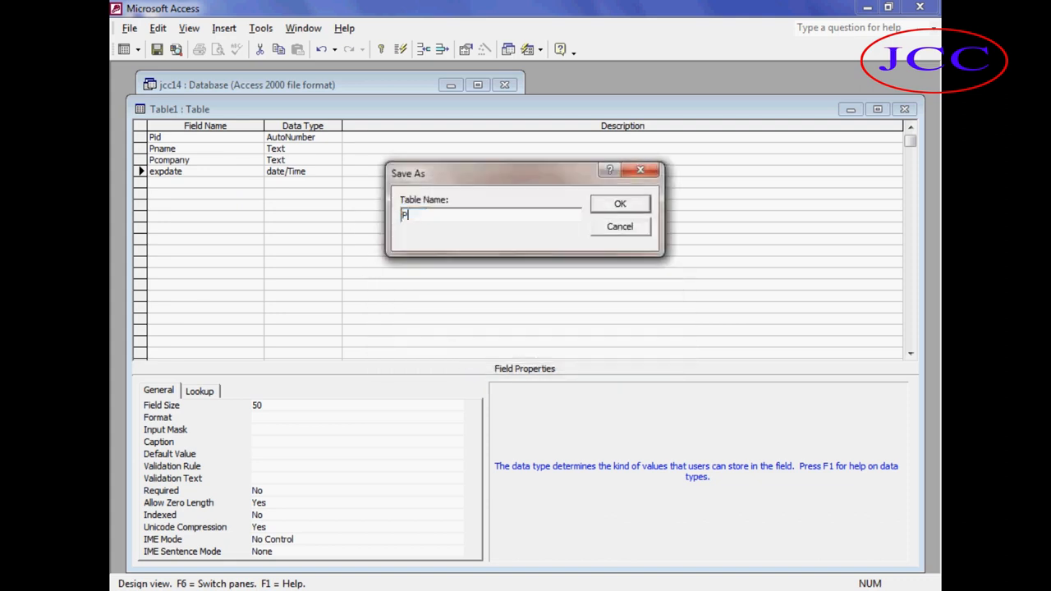
pyautogui.write('roduct Table')
pyautogui.click(606, 212)
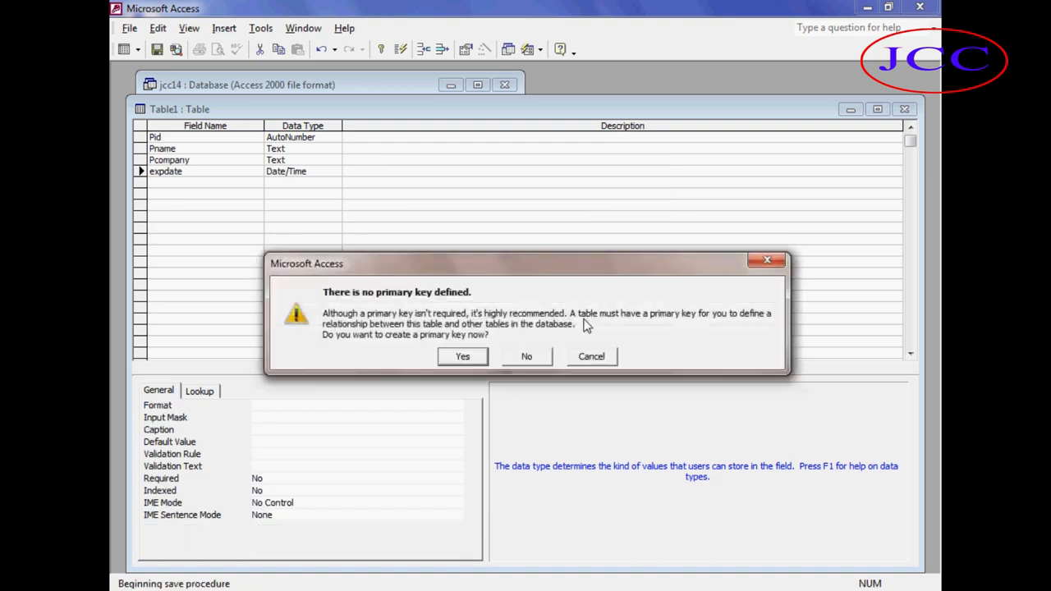
pyautogui.click(528, 356)
pyautogui.click(301, 203)
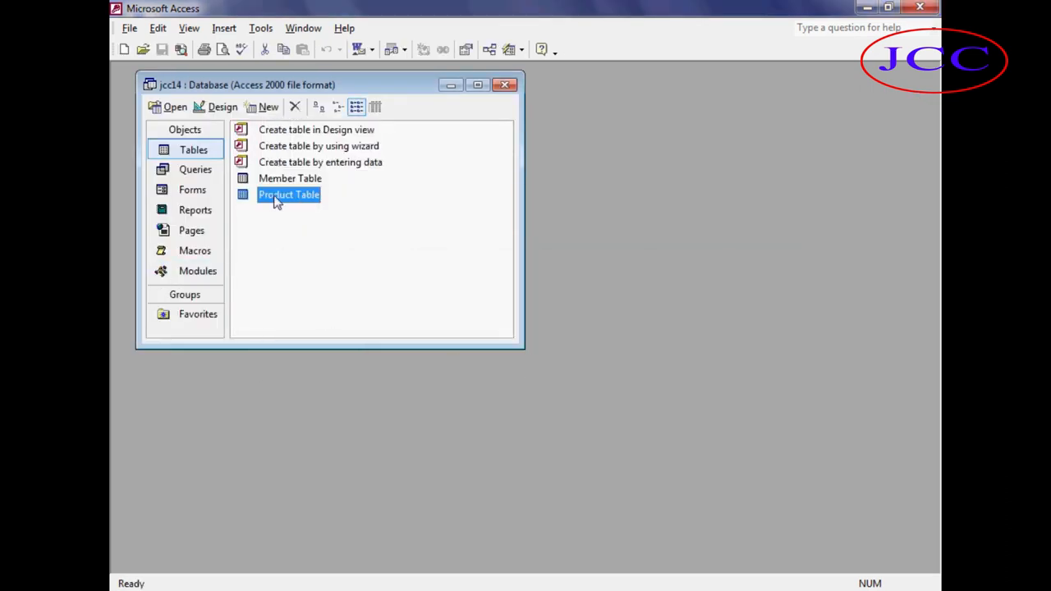
# Open the Product Table and enter a record for Napa by Square expiring 12-6-2025.
pyautogui.click(169, 106)
pyautogui.click(270, 141)
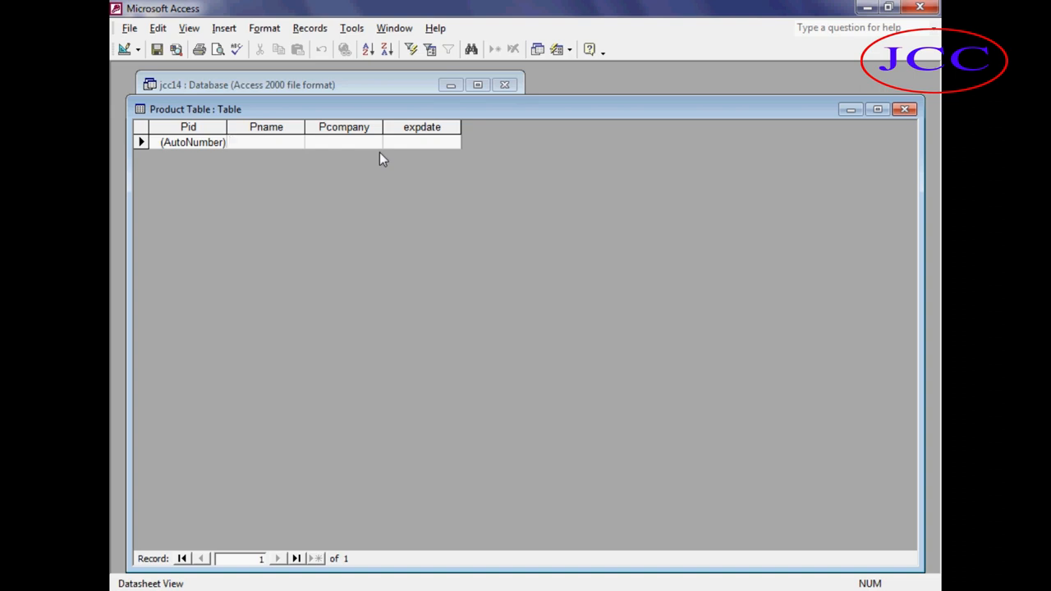
pyautogui.write('Napa')
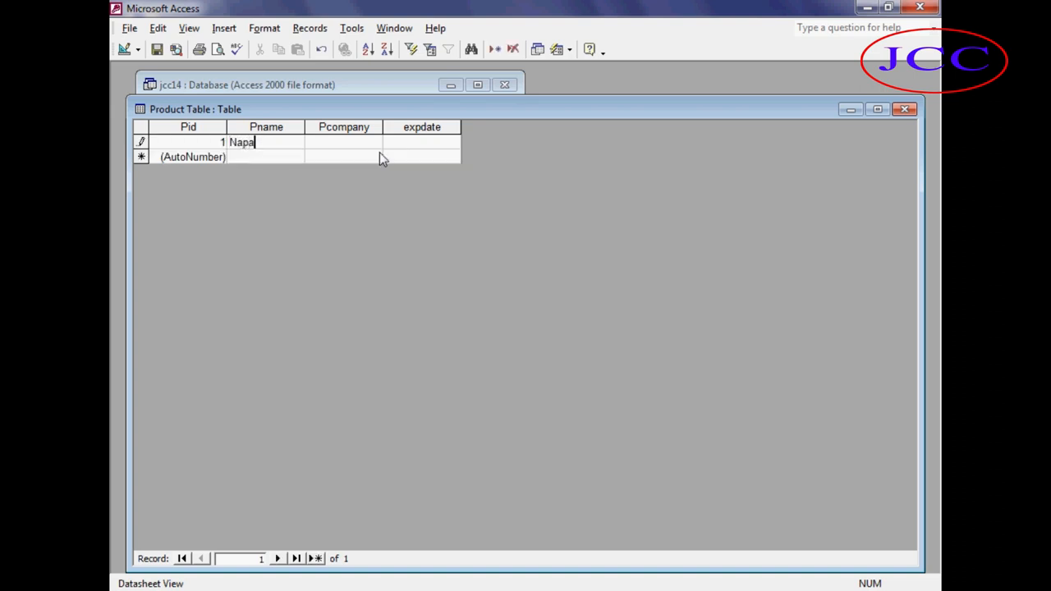
pyautogui.press('Tab')
pyautogui.write('Square')
pyautogui.press('Tab')
pyautogui.write('12+')
pyautogui.press('BackSpace')
pyautogui.write('-6-2025')
pyautogui.press('Tab')
# Add a product record for Nimo by Square expiring 12-7-2025.
pyautogui.press('Tab')
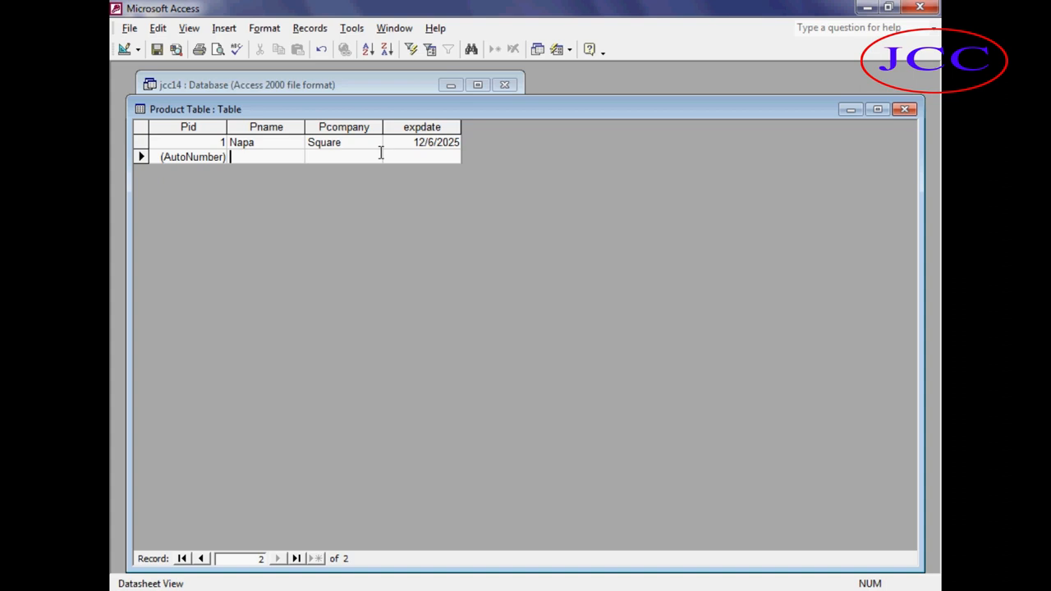
pyautogui.write('Nimo')
pyautogui.press('Tab')
pyautogui.write('Squr')
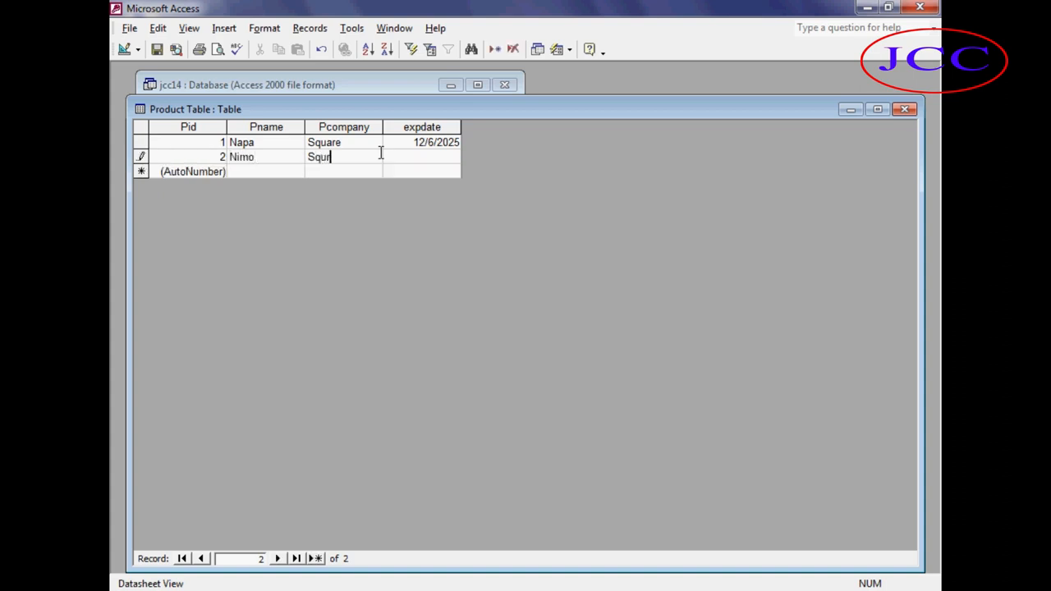
pyautogui.press('BackSpace')
pyautogui.write('are')
pyautogui.press('Tab')
pyautogui.write('12-7-2025')
pyautogui.press('Tab')
pyautogui.press('Tab')
# Add a product record for Histasin by Square expiring 12-08-2025.
pyautogui.write('Hi')
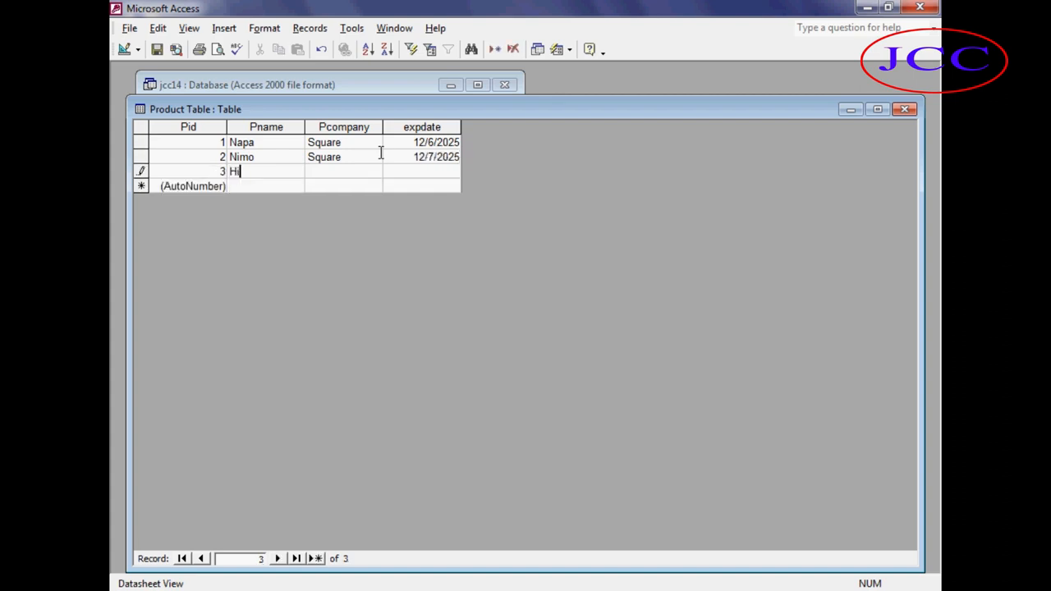
pyautogui.write('stasin')
pyautogui.press('Tab')
pyautogui.write('Square')
pyautogui.press('Tab')
pyautogui.write('12-0')
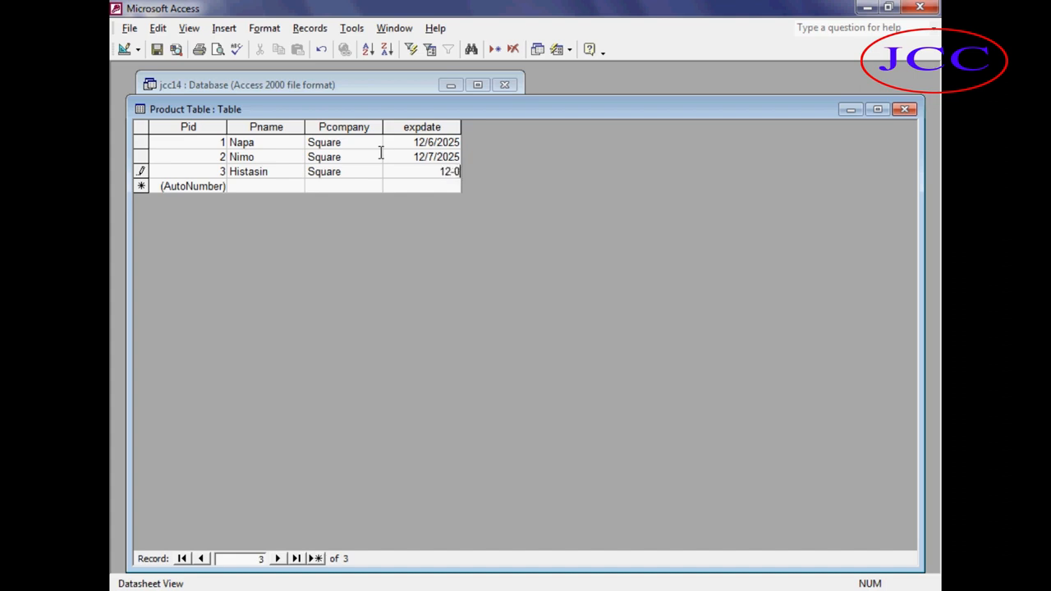
pyautogui.write('8-2025')
pyautogui.press('Tab')
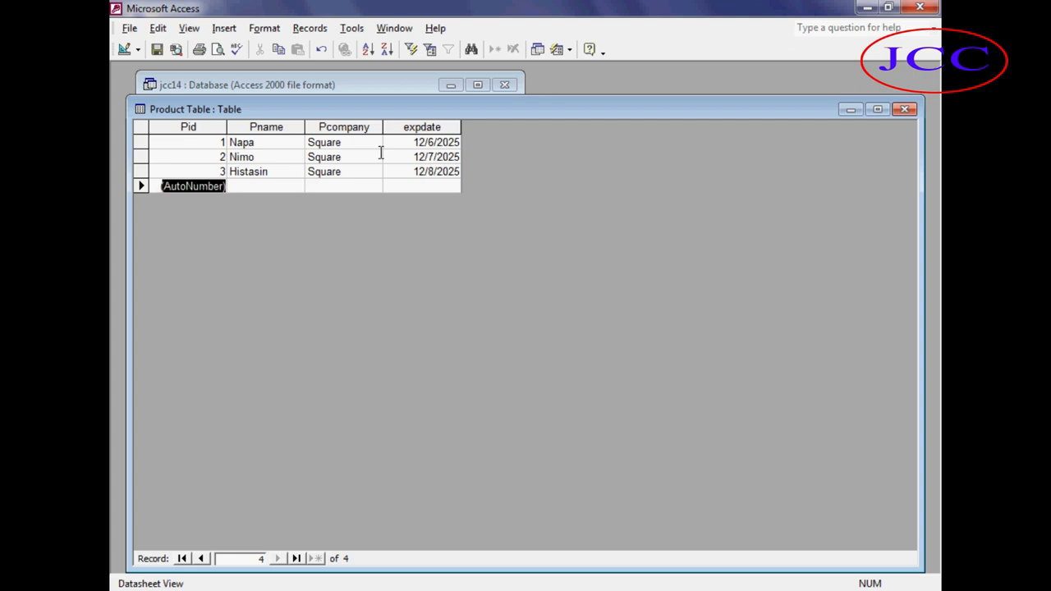
# Open the Product Table in Design view.
pyautogui.click(191, 145)
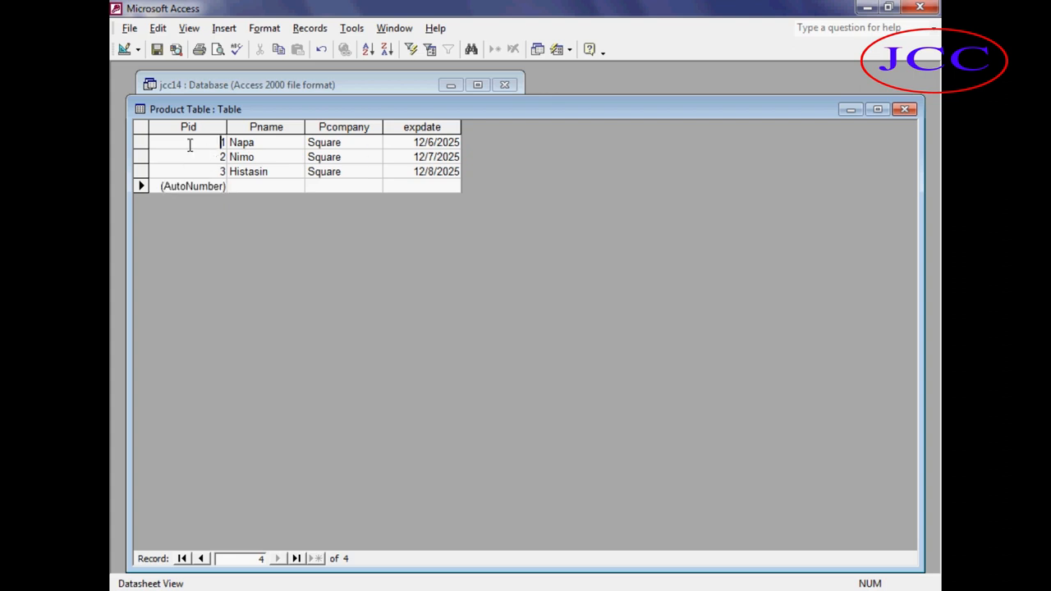
pyautogui.moveTo(227, 110); pyautogui.dragTo(348, 197)
pyautogui.click(250, 195)
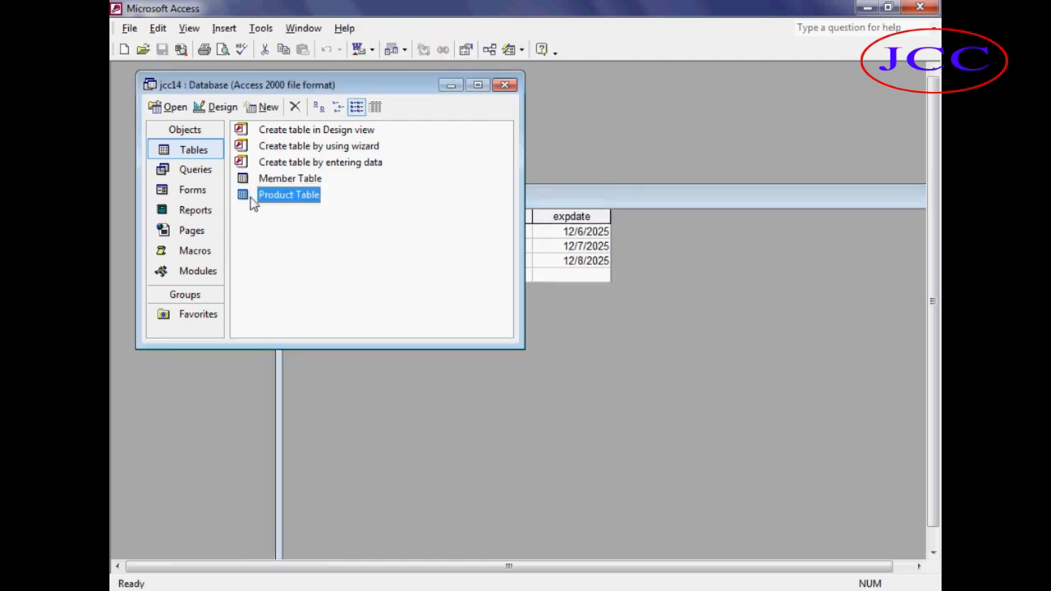
pyautogui.click(222, 108)
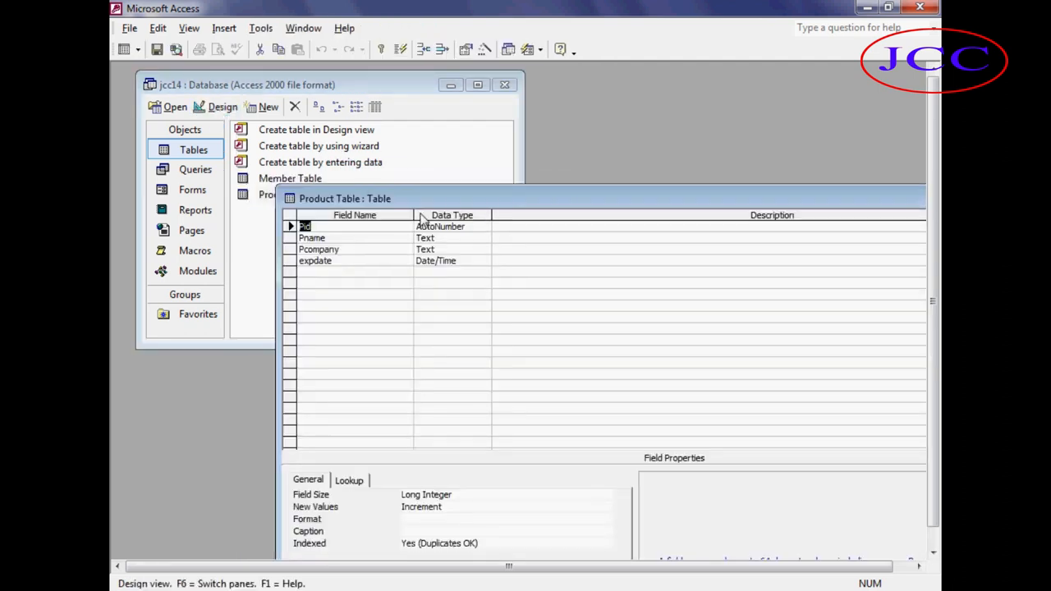
pyautogui.moveTo(439, 203); pyautogui.dragTo(371, 62)
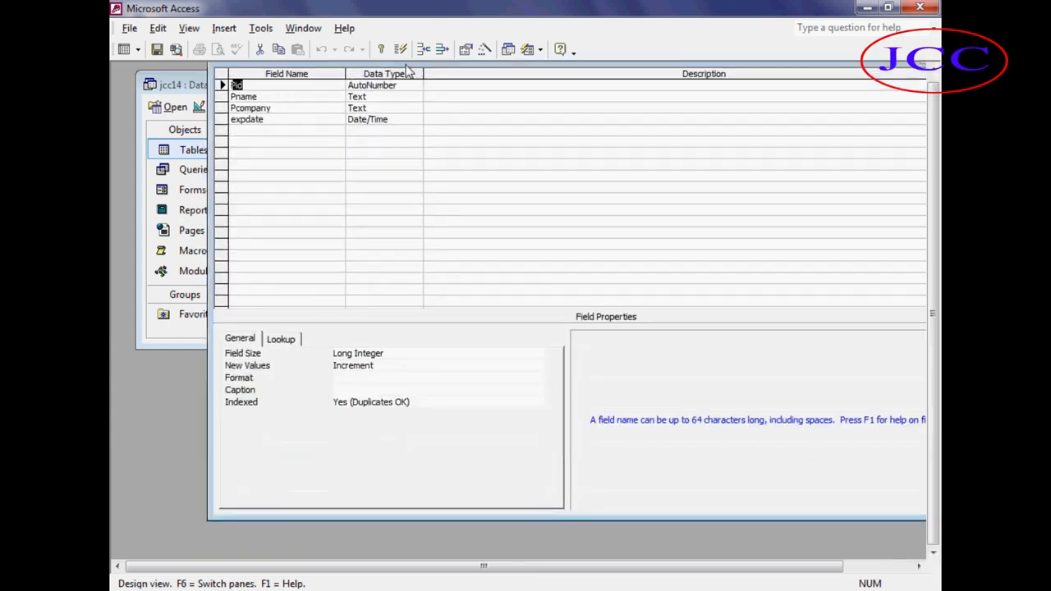
# Switch the Product Table between datasheet and design views, and open the Member Table's records to review them.
pyautogui.moveTo(409, 70); pyautogui.dragTo(250, 176)
pyautogui.click(826, 174)
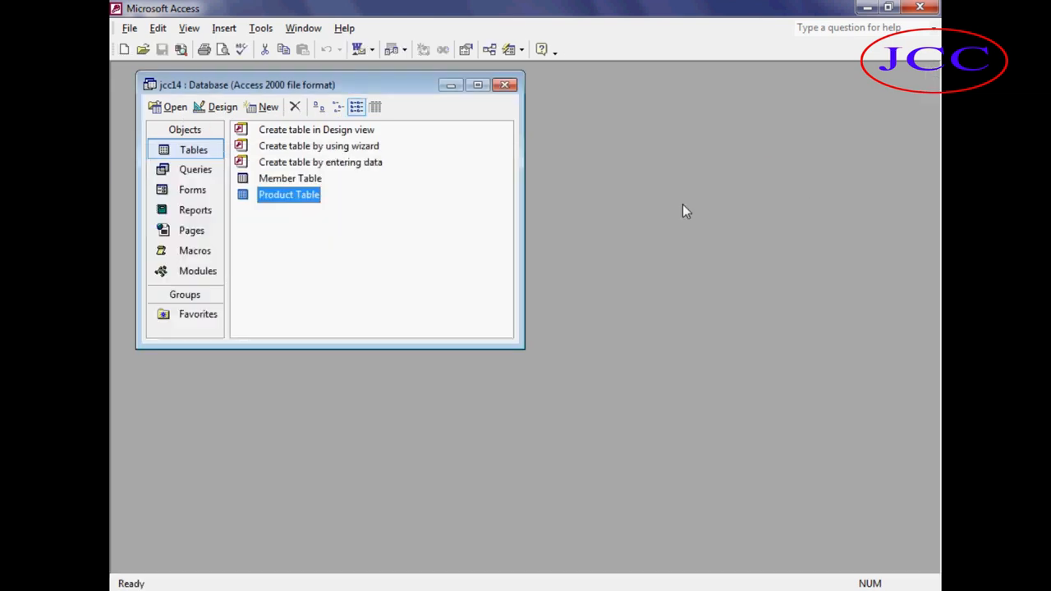
pyautogui.click(170, 107)
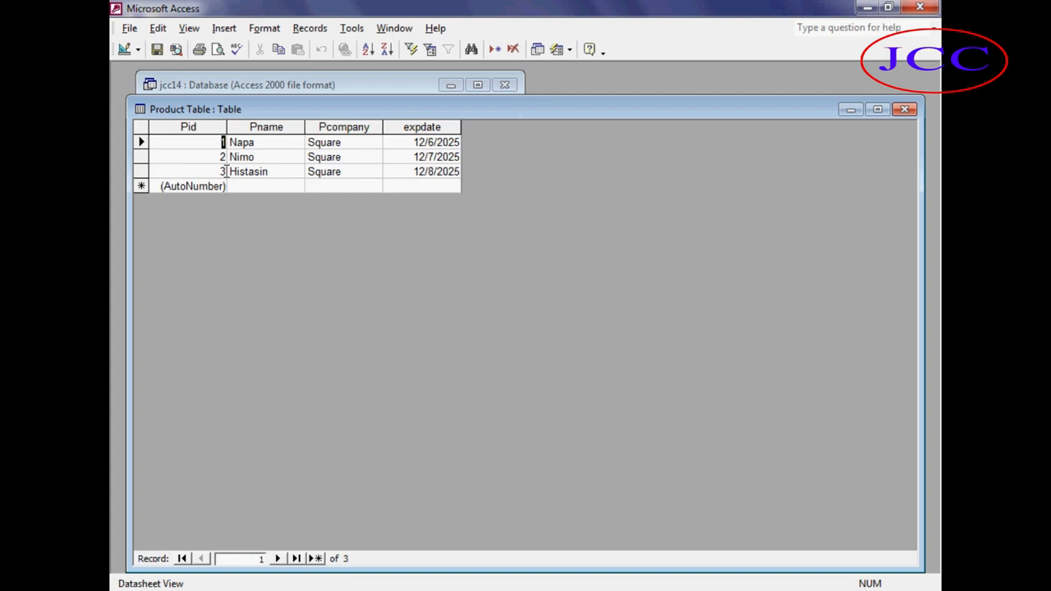
pyautogui.moveTo(222, 113); pyautogui.dragTo(357, 147)
pyautogui.click(199, 106)
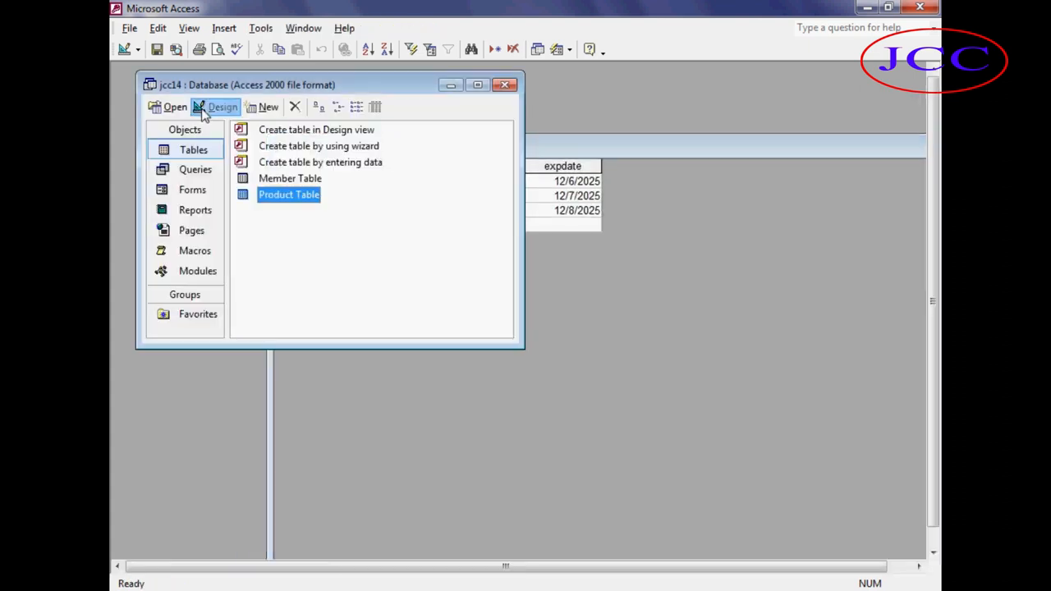
pyautogui.click(450, 179)
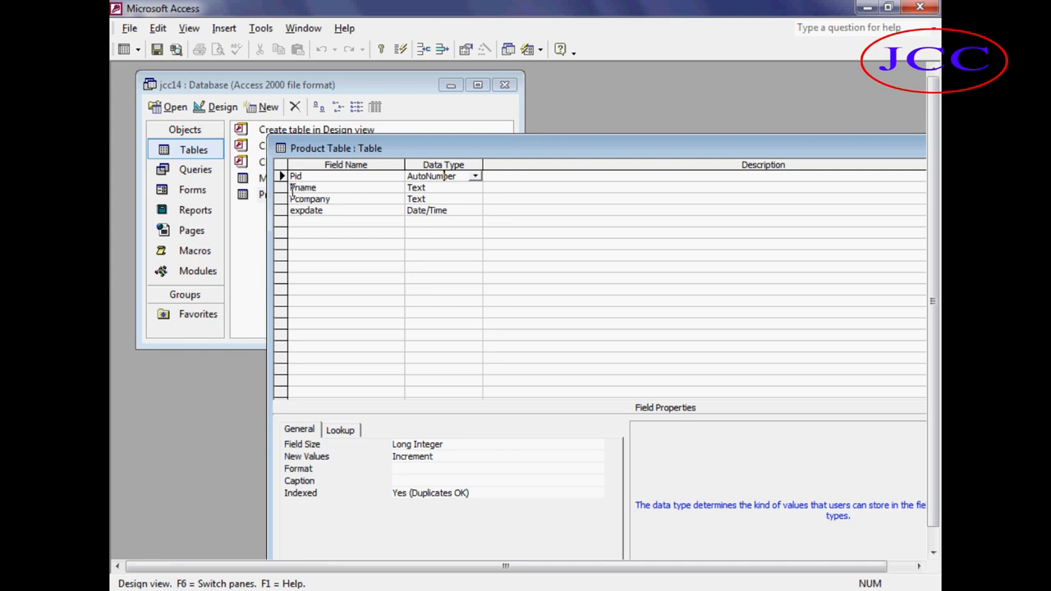
pyautogui.click(248, 179)
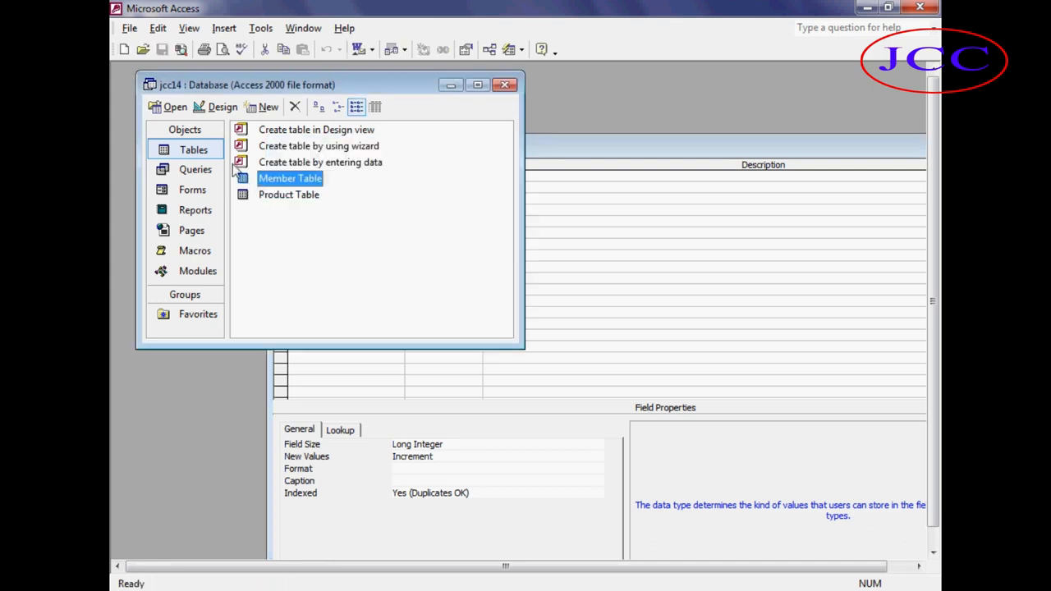
pyautogui.click(173, 107)
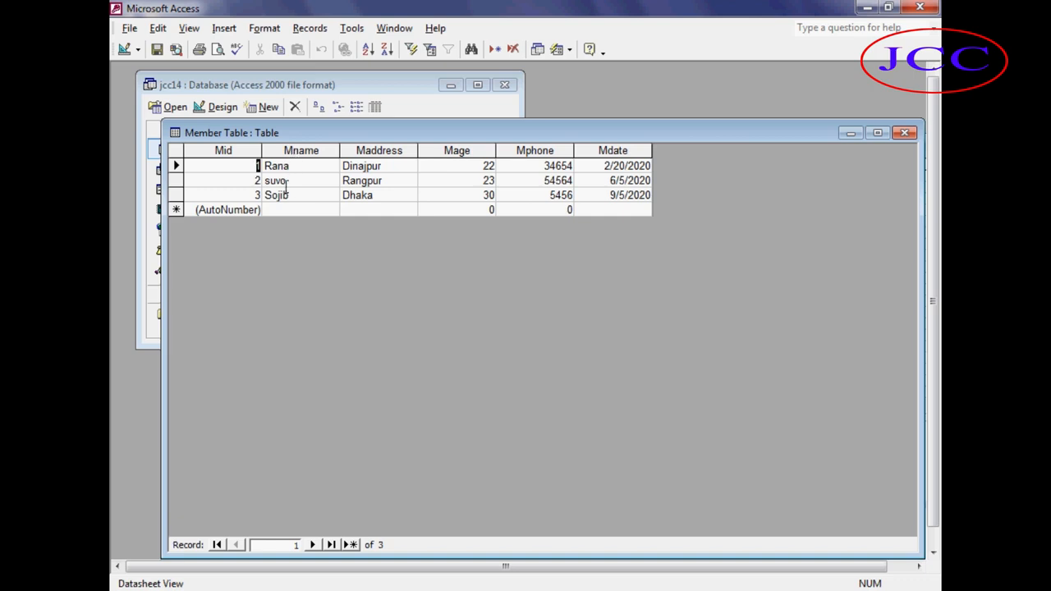
pyautogui.click(904, 132)
# Review the Product Table's records and field data types, switching between datasheet and design views.
pyautogui.click(303, 200)
pyautogui.click(172, 107)
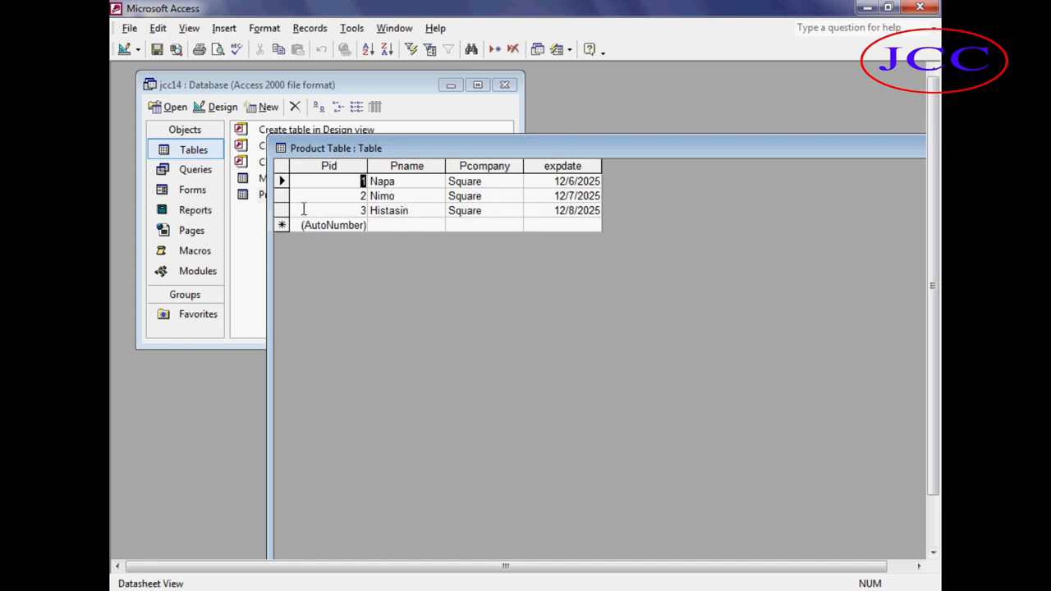
pyautogui.click(258, 208)
pyautogui.click(255, 201)
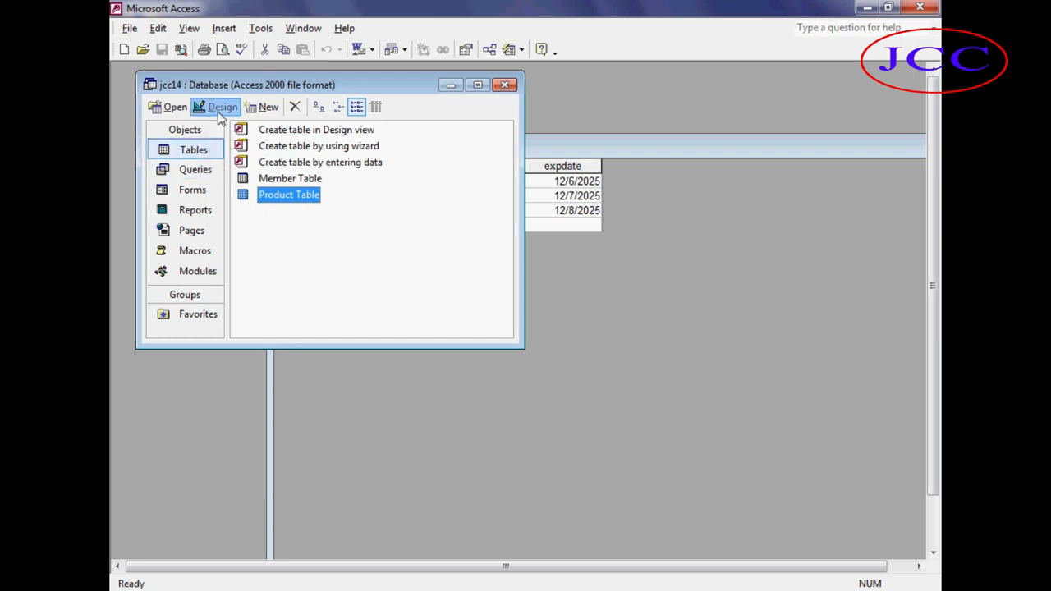
pyautogui.click(217, 108)
pyautogui.click(444, 189)
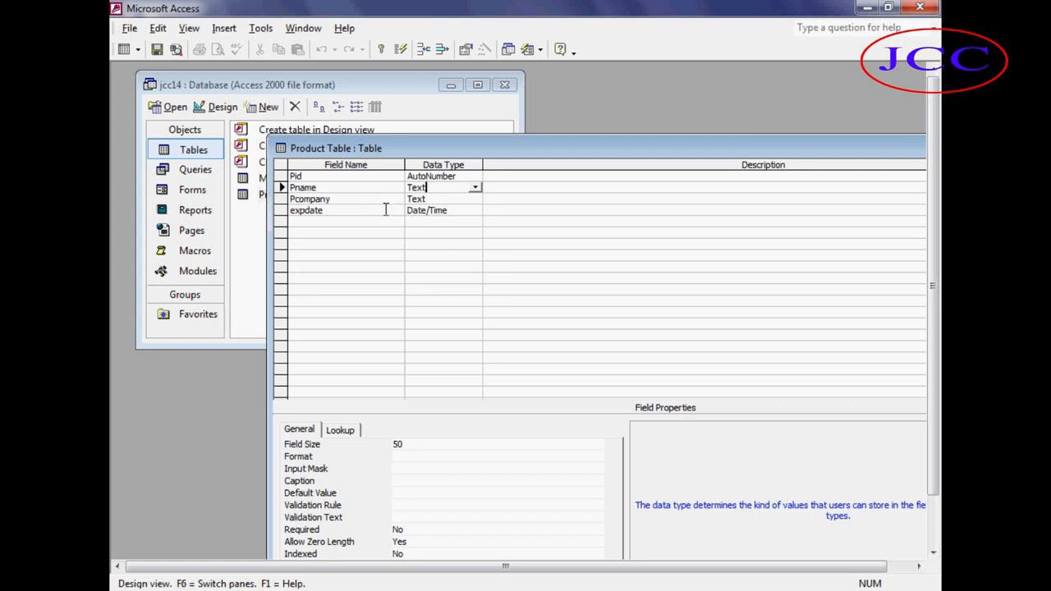
pyautogui.click(436, 200)
pyautogui.click(346, 212)
pyautogui.click(462, 214)
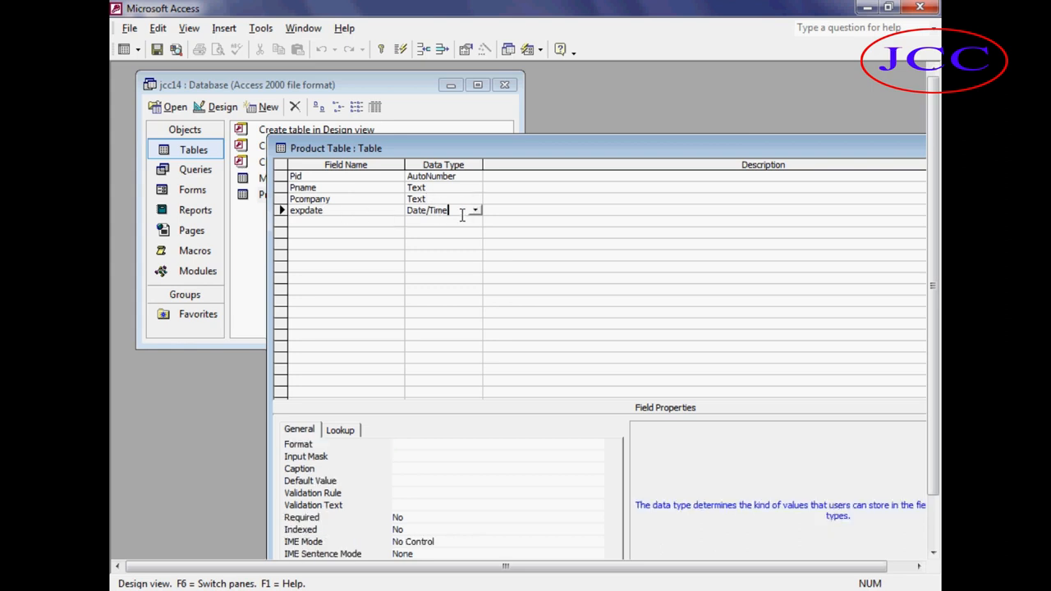
pyautogui.click(259, 238)
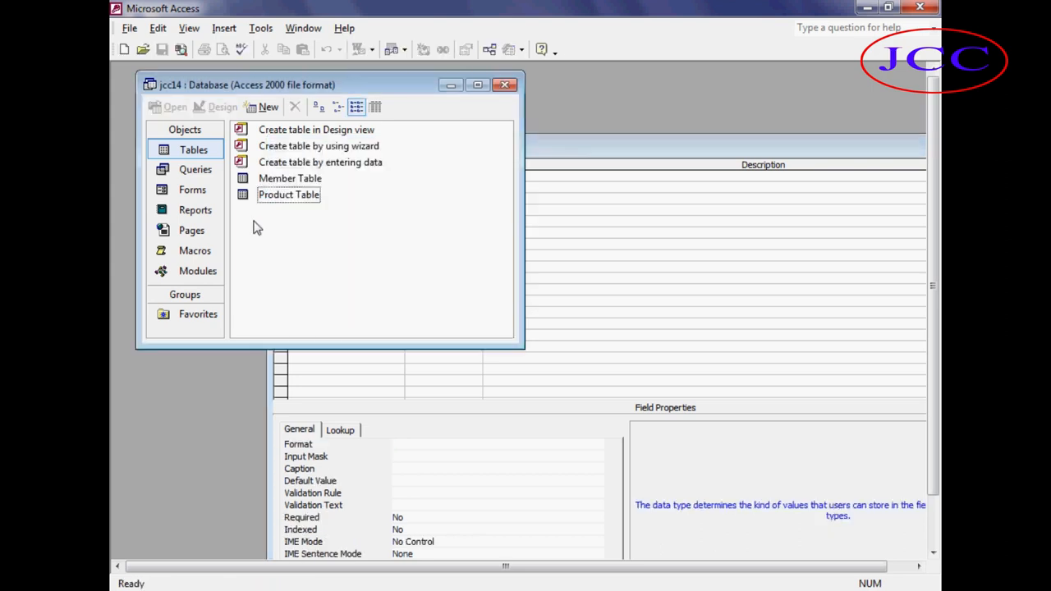
pyautogui.click(285, 197)
pyautogui.click(176, 107)
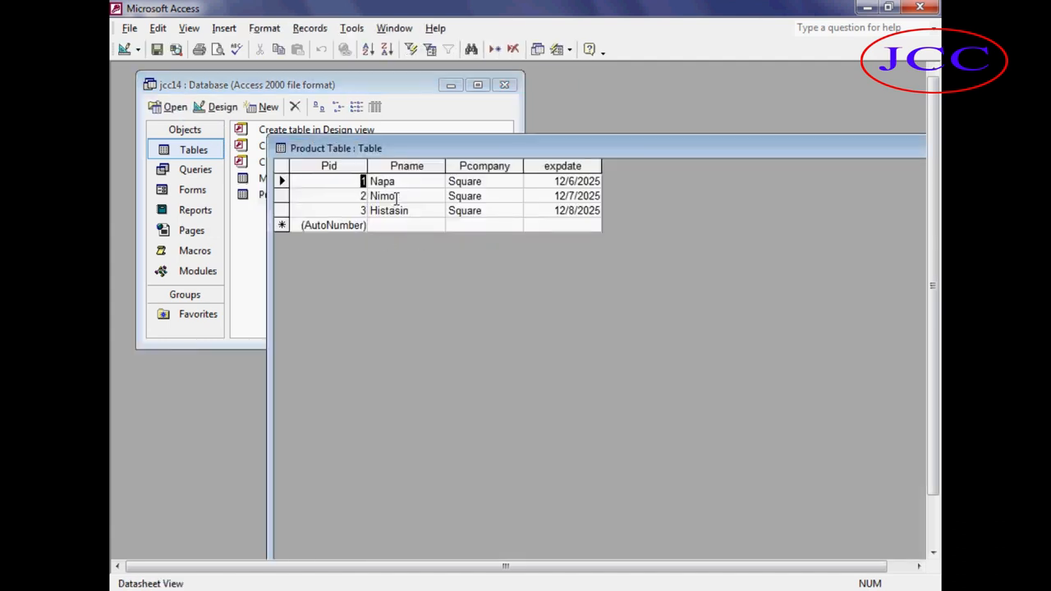
pyautogui.click(416, 182)
pyautogui.click(416, 197)
pyautogui.click(410, 210)
pyautogui.click(482, 188)
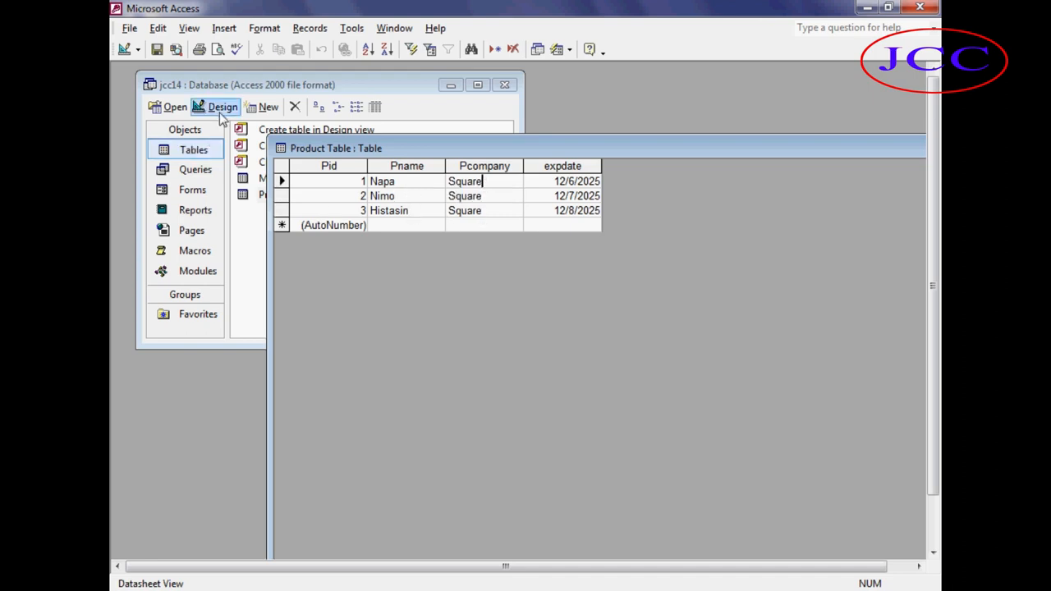
pyautogui.click(218, 107)
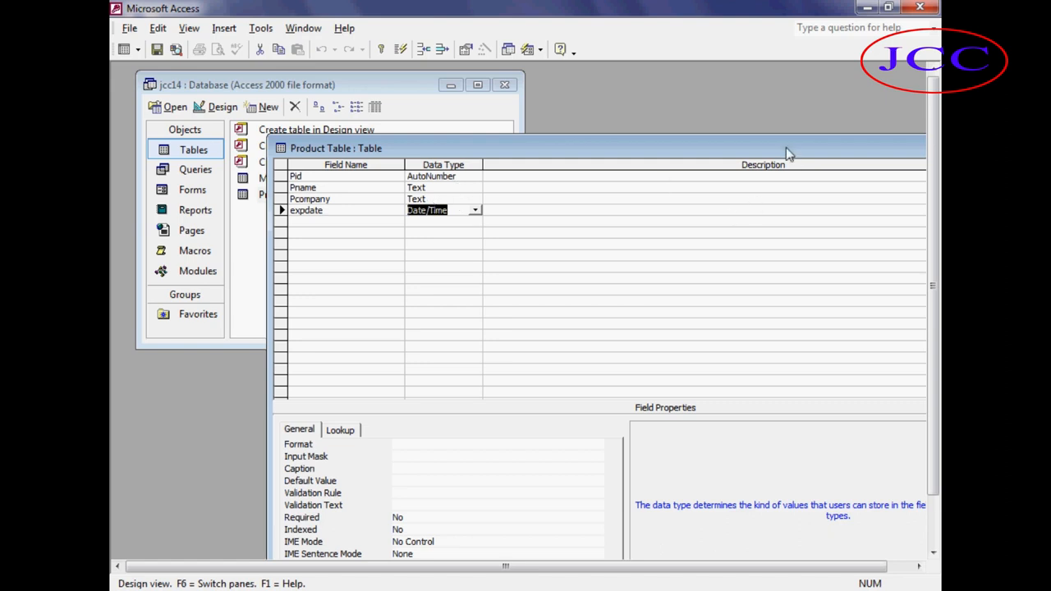
pyautogui.moveTo(786, 147); pyautogui.dragTo(595, 162)
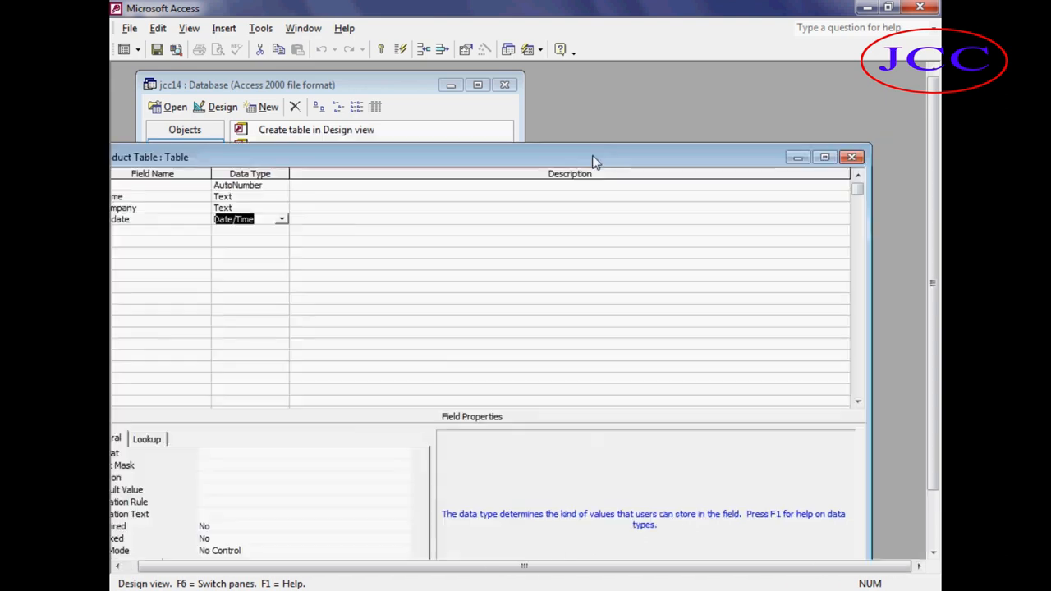
pyautogui.click(852, 157)
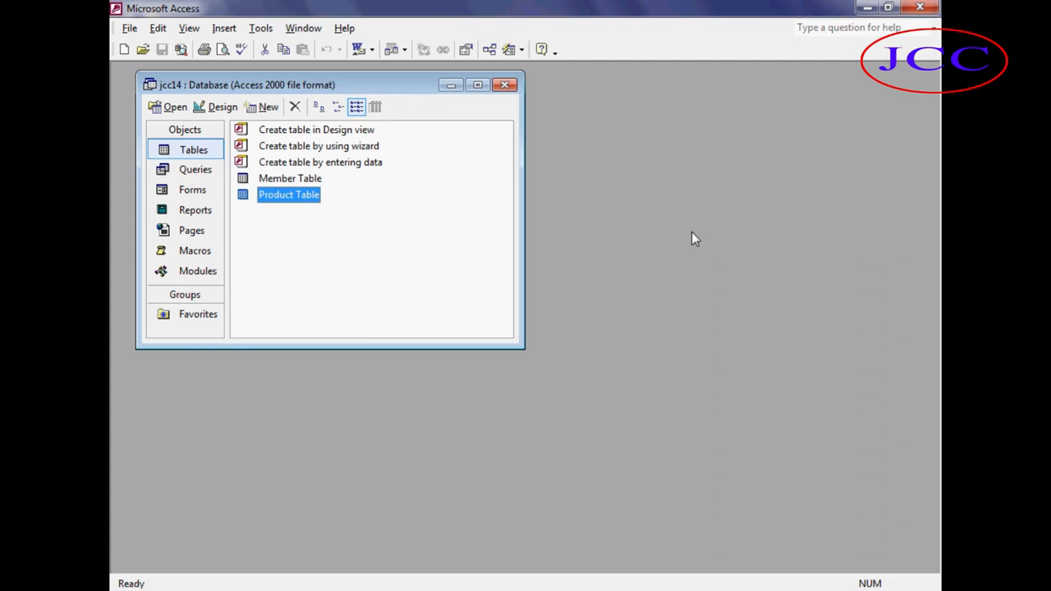
# Review the Member Table's field design and records in both views.
pyautogui.click(287, 180)
pyautogui.click(217, 112)
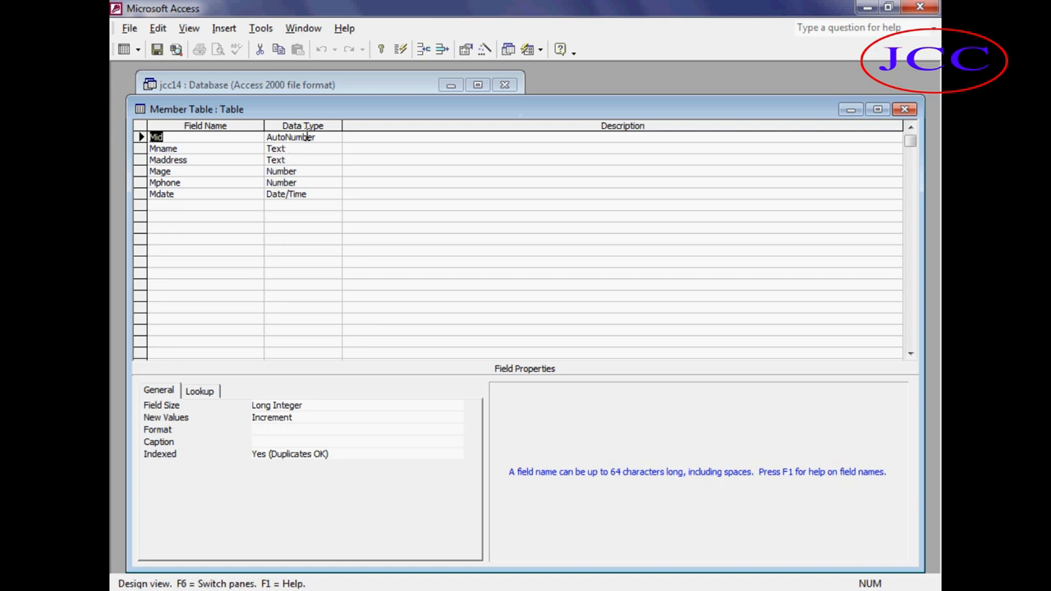
pyautogui.click(904, 109)
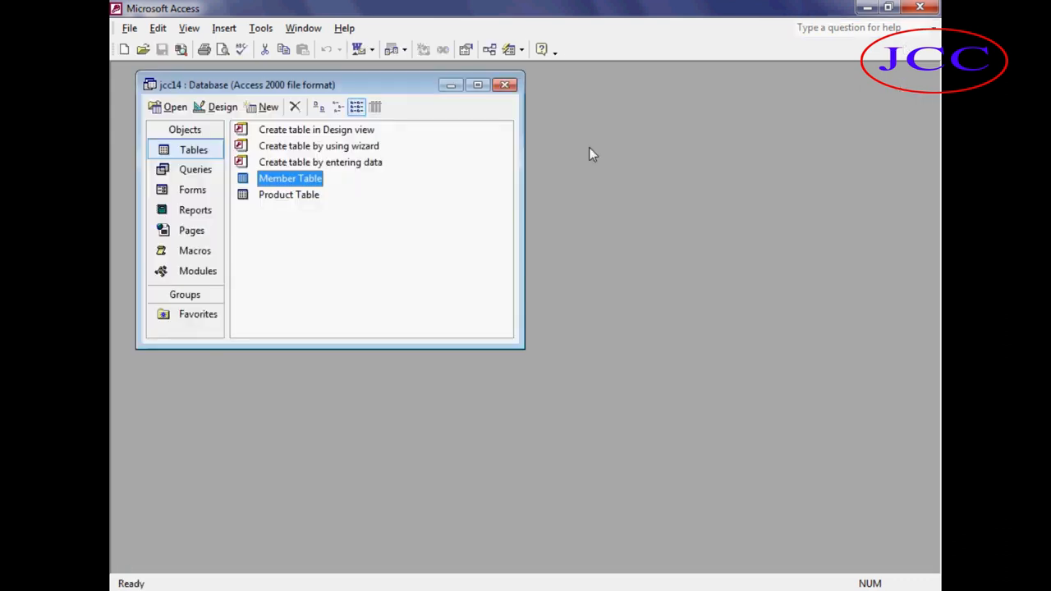
pyautogui.click(222, 108)
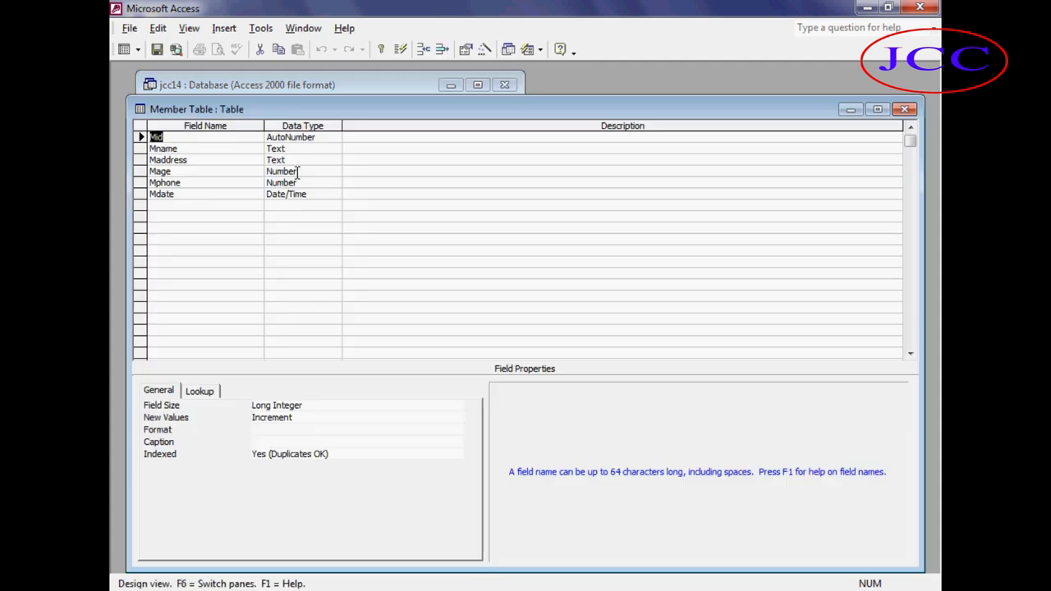
pyautogui.click(299, 171)
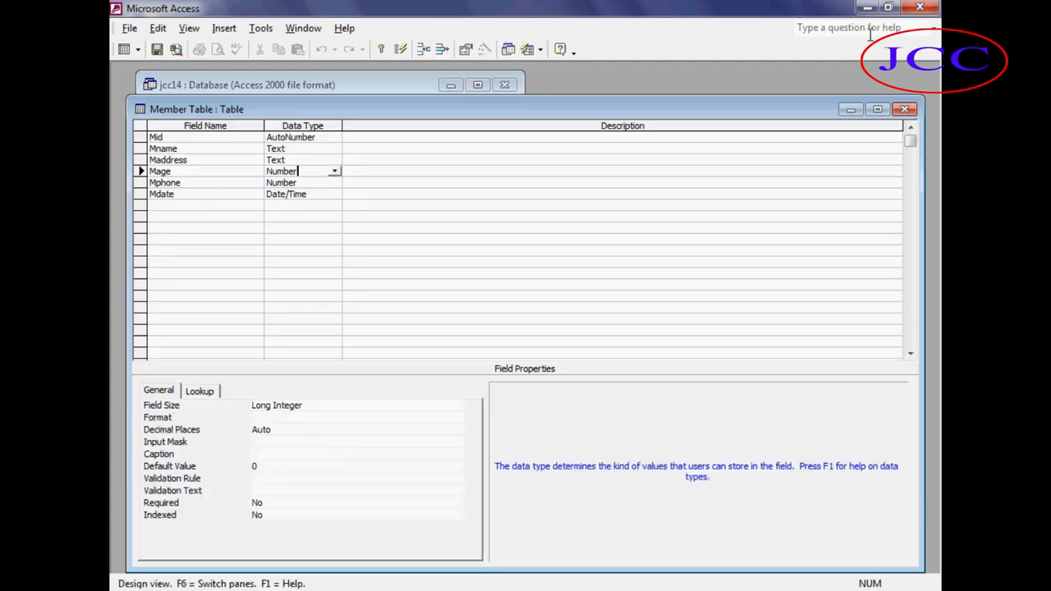
pyautogui.click(905, 109)
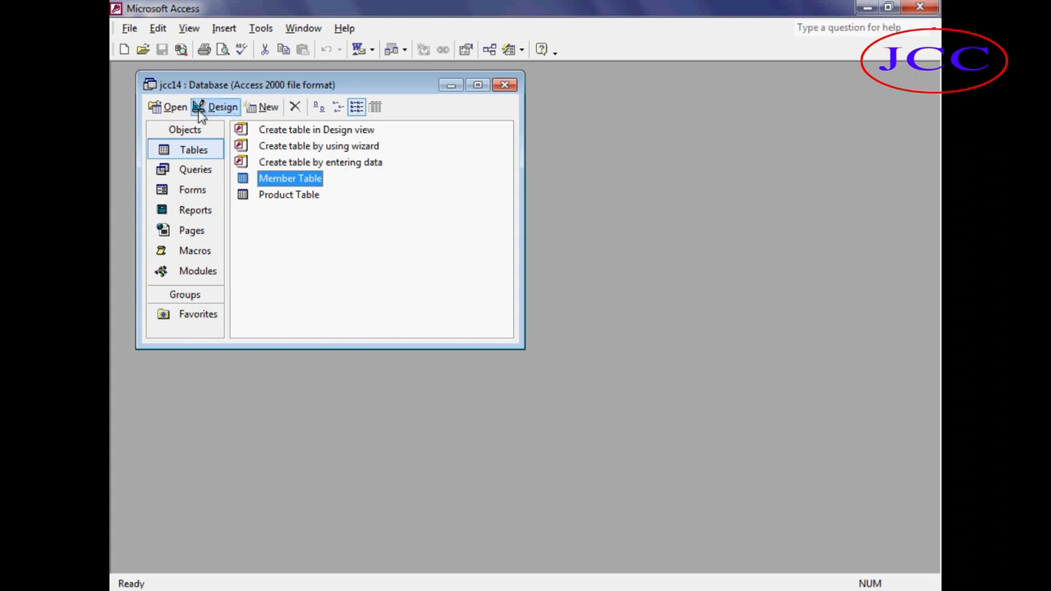
pyautogui.click(170, 107)
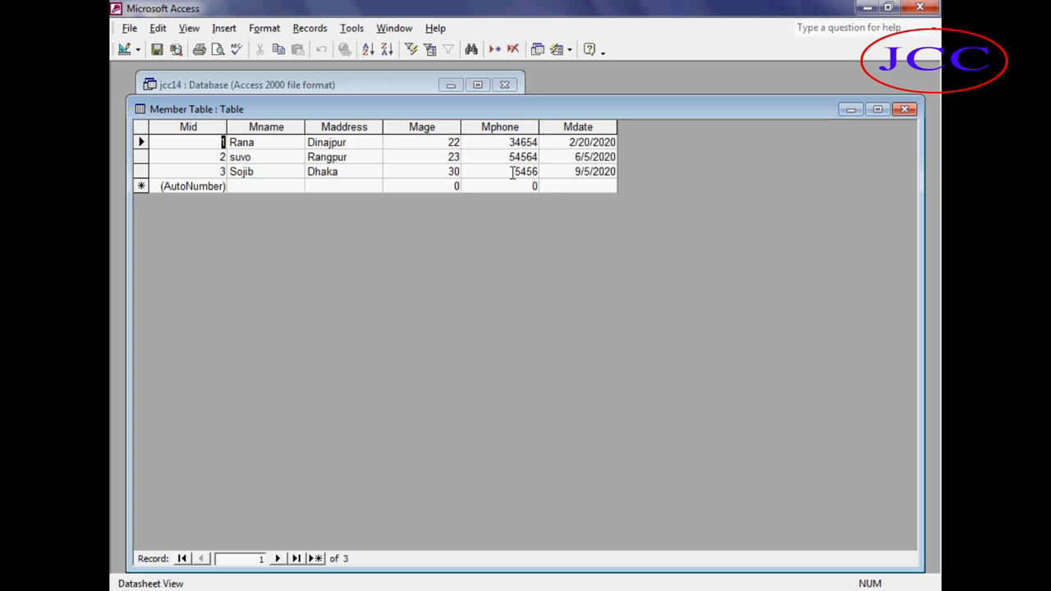
pyautogui.click(904, 109)
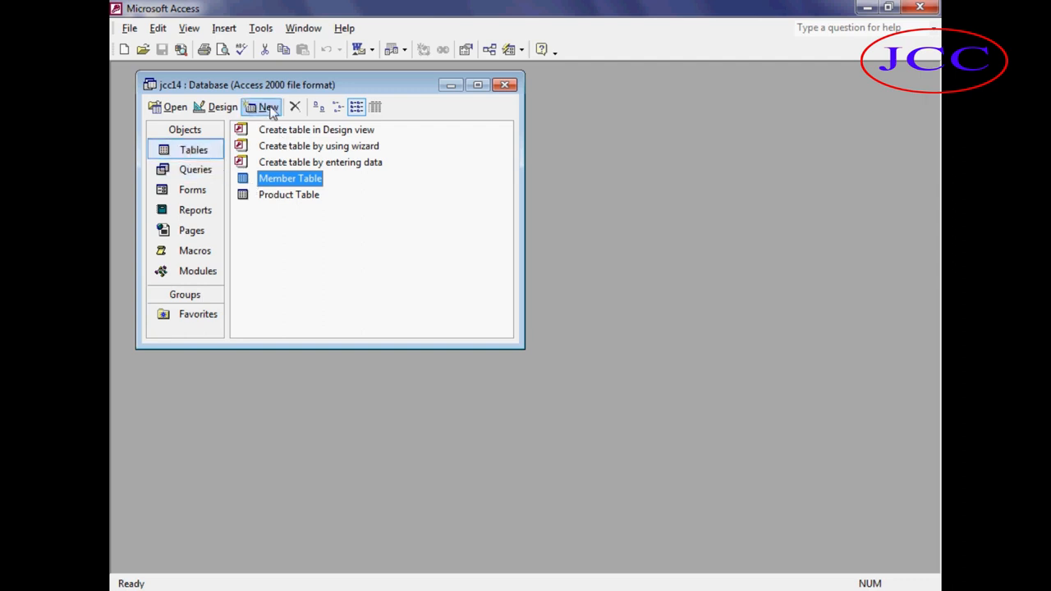
# Create a new table in Design View and add an Oid field of type AutoNumber.
pyautogui.click(265, 107)
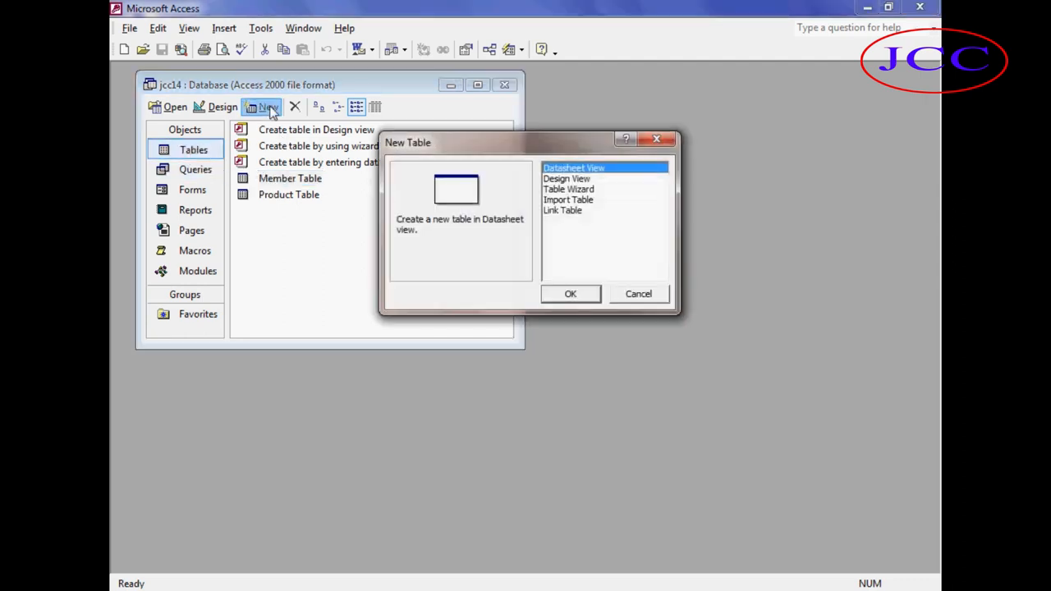
pyautogui.click(552, 179)
pyautogui.click(569, 294)
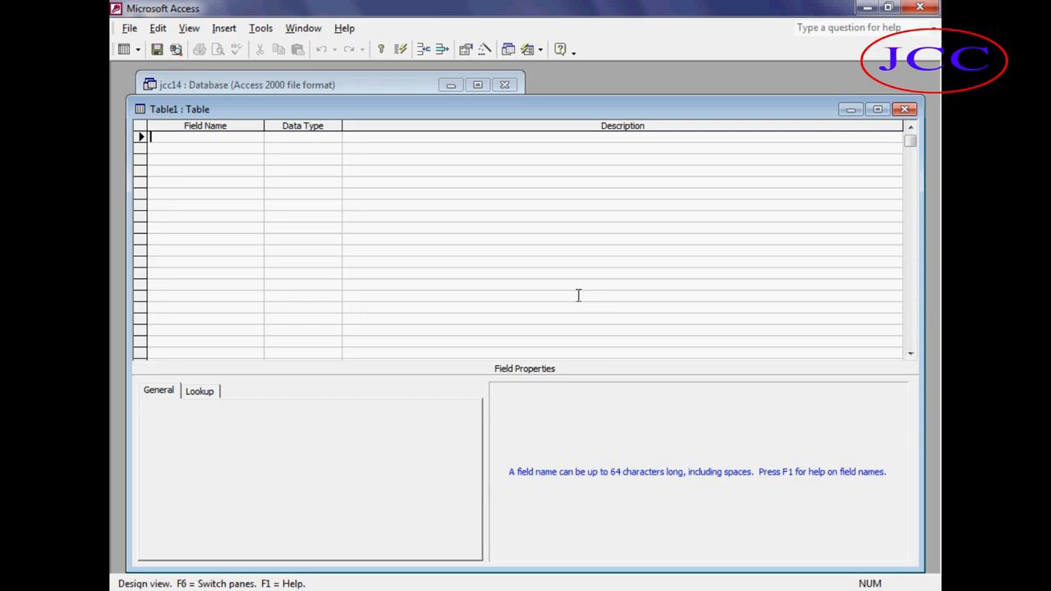
pyautogui.write('Oid')
pyautogui.press('Tab')
pyautogui.write('a')
pyautogui.press('Tab')
pyautogui.press('Tab')
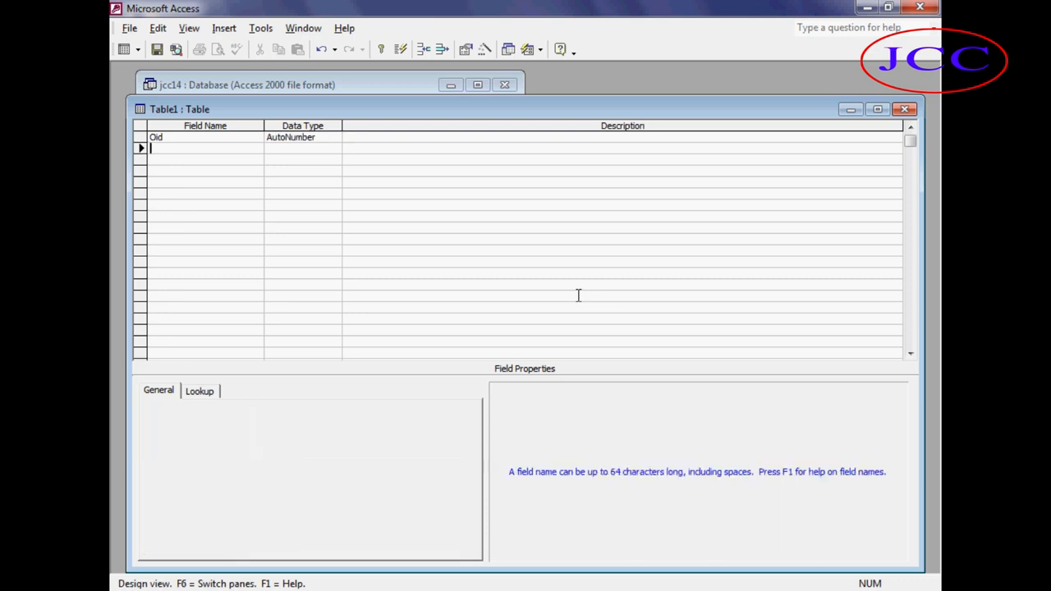
# Add a Pname field of type Text to the new table.
pyautogui.write('Pna')
pyautogui.write('mae')
pyautogui.press('BackSpace')
pyautogui.press('BackSpace')
pyautogui.write('e')
pyautogui.press('Tab')
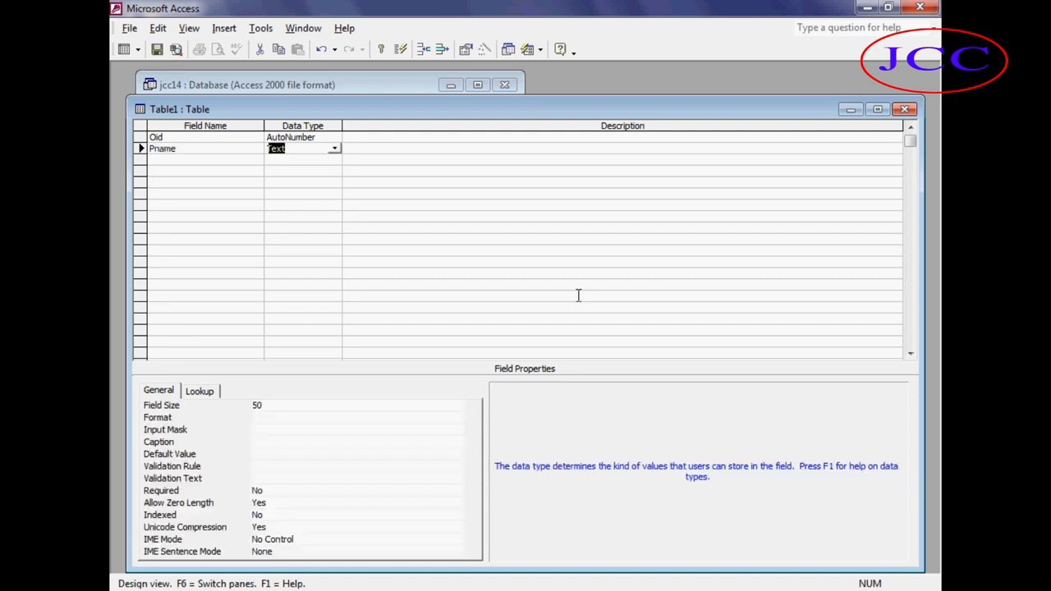
pyautogui.press('Tab')
pyautogui.press('Tab')
# Add a Quantity field of type Number.
pyautogui.write('P')
pyautogui.press('BackSpace')
pyautogui.write('Q')
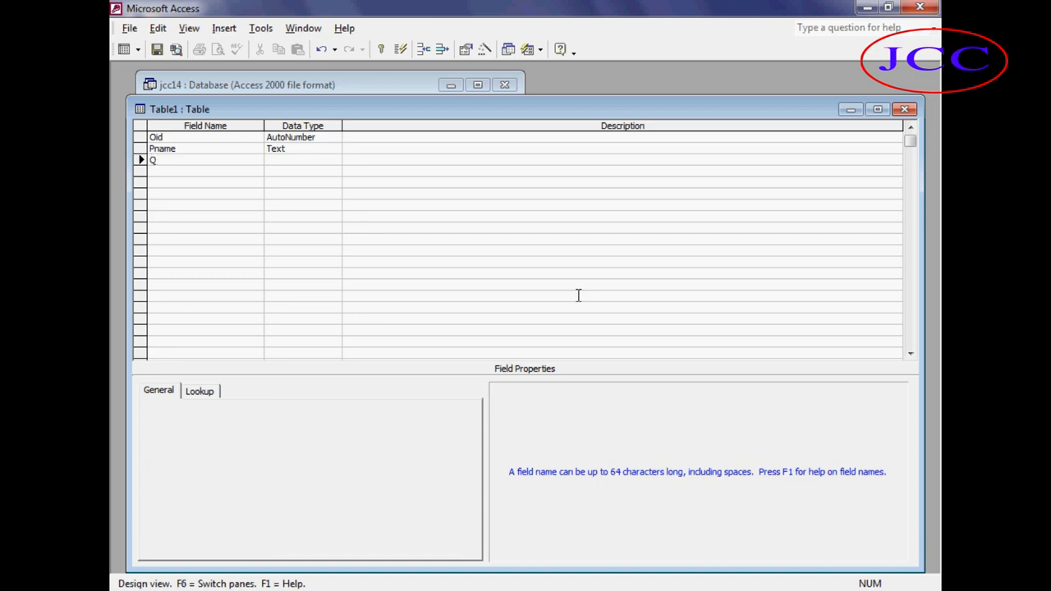
pyautogui.write('uantity')
pyautogui.press('Tab')
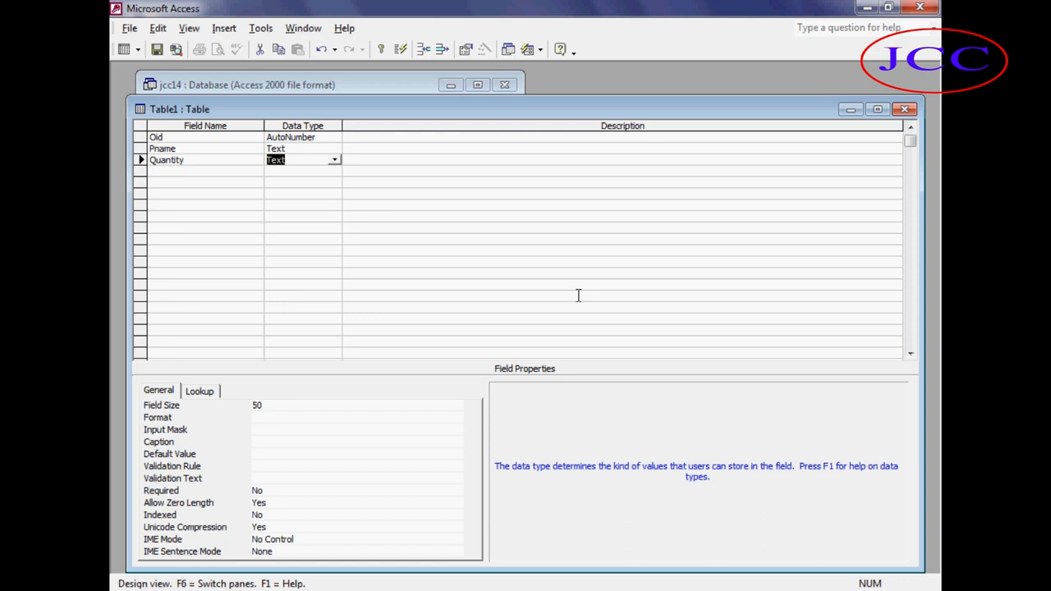
pyautogui.write('number')
pyautogui.press('Tab')
# Add Rate and Amount fields, both of type Number.
pyautogui.press('Tab')
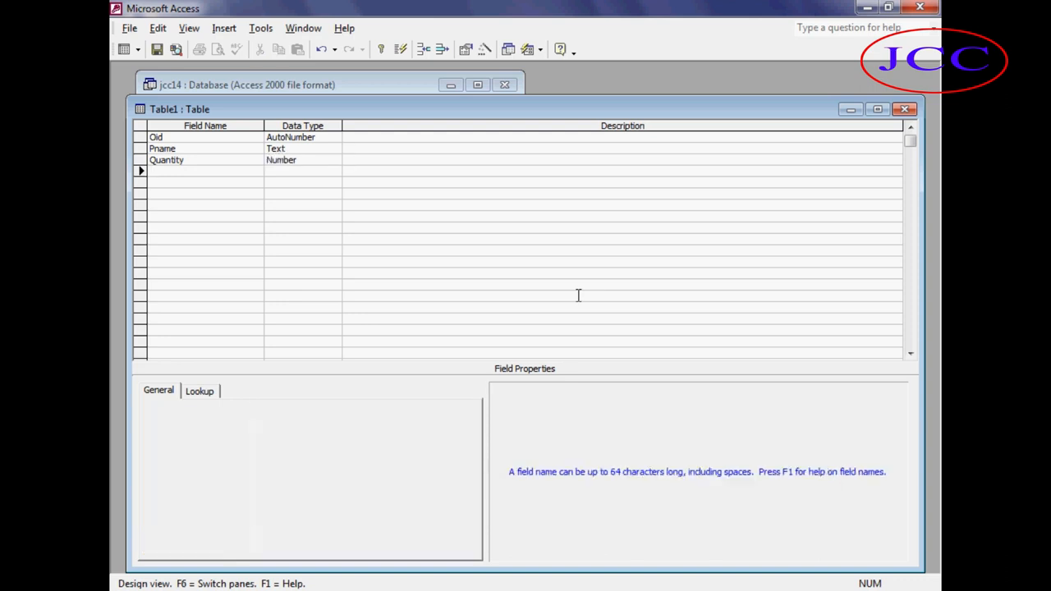
pyautogui.write('Rate')
pyautogui.press('Tab')
pyautogui.write('n')
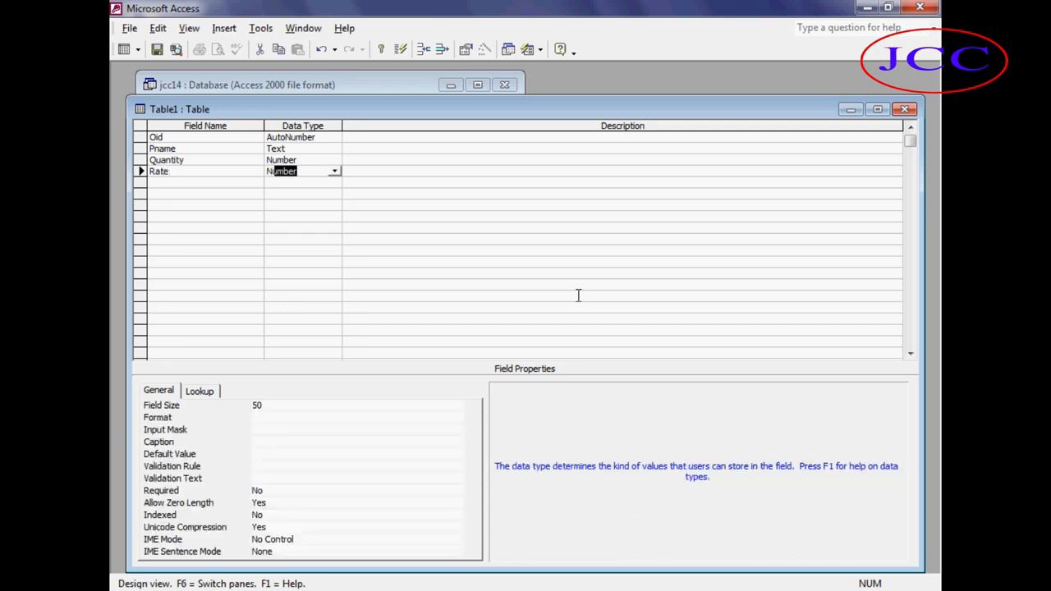
pyautogui.press('Tab')
pyautogui.press('Tab')
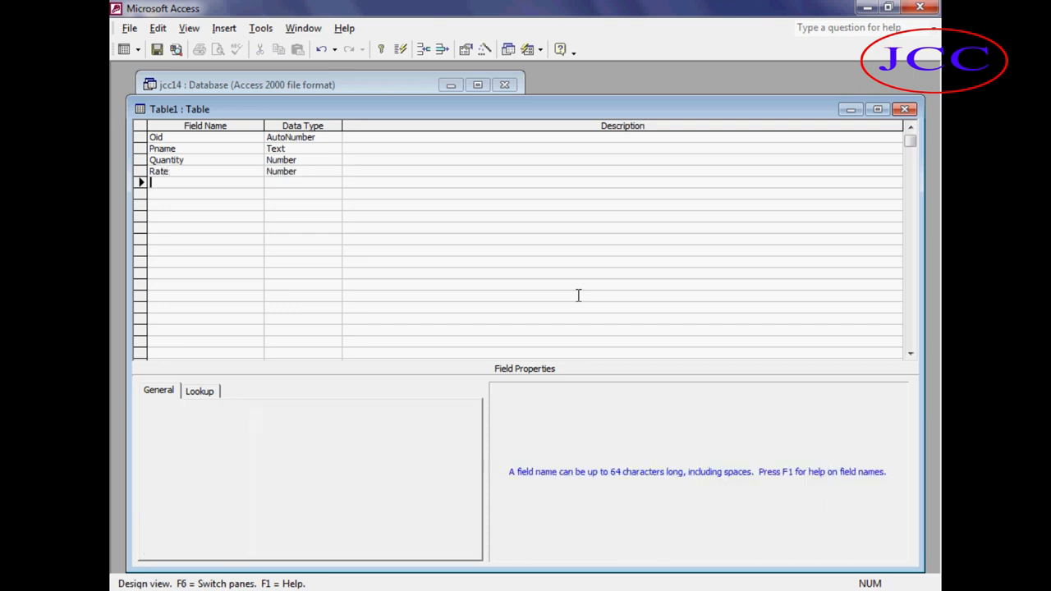
pyautogui.write('Amount')
pyautogui.press('Tab')
pyautogui.write('n')
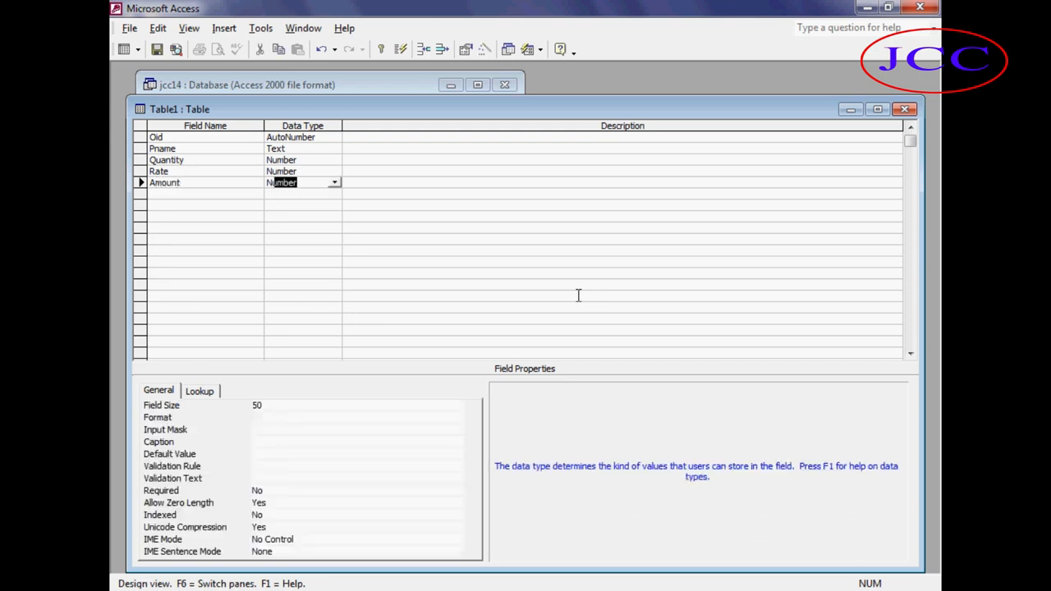
pyautogui.press('Tab')
pyautogui.press('Tab')
# Add Commissionrate and Commission fields, both of type Number.
pyautogui.write('Commissionrat')
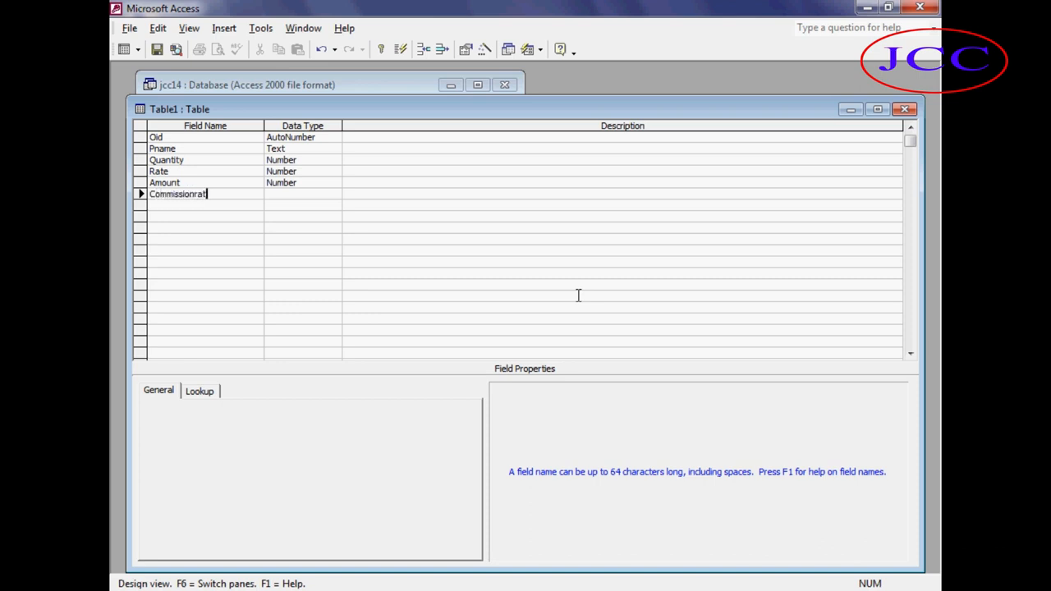
pyautogui.write('e')
pyautogui.press('Tab')
pyautogui.write('n')
pyautogui.press('Tab')
pyautogui.press('Tab')
pyautogui.write('Commission')
pyautogui.press('Tab')
pyautogui.write('Number')
pyautogui.press('Tab')
pyautogui.press('Tab')
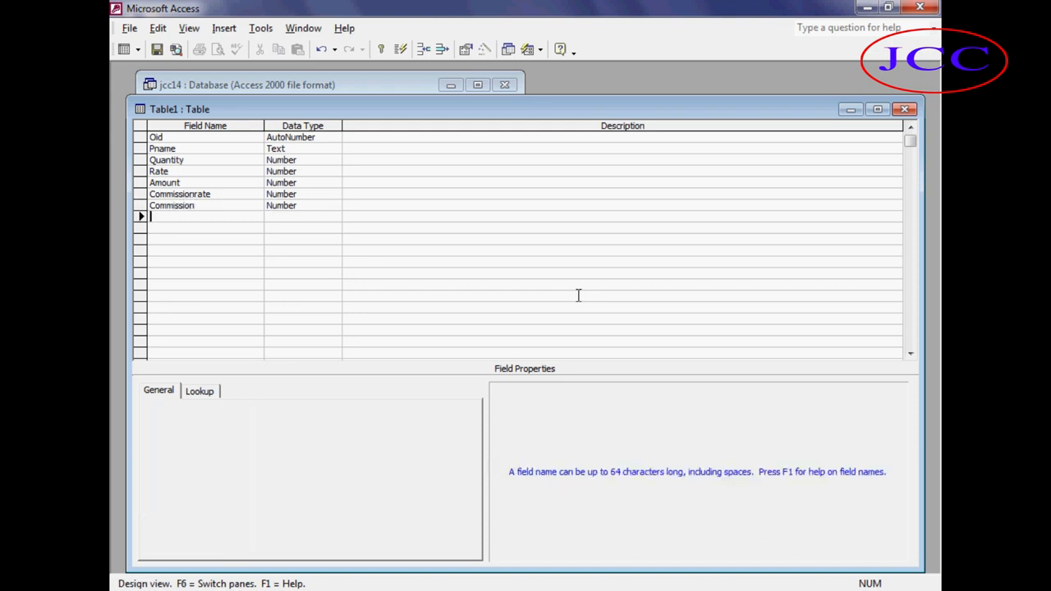
# Add a Netamount field of type Number to the new table.
pyautogui.write('Netamout')
pyautogui.press('BackSpace')
pyautogui.press('BackSpace')
pyautogui.press('BackSpace')
pyautogui.write('ount')
pyautogui.press('Tab')
pyautogui.write('N')
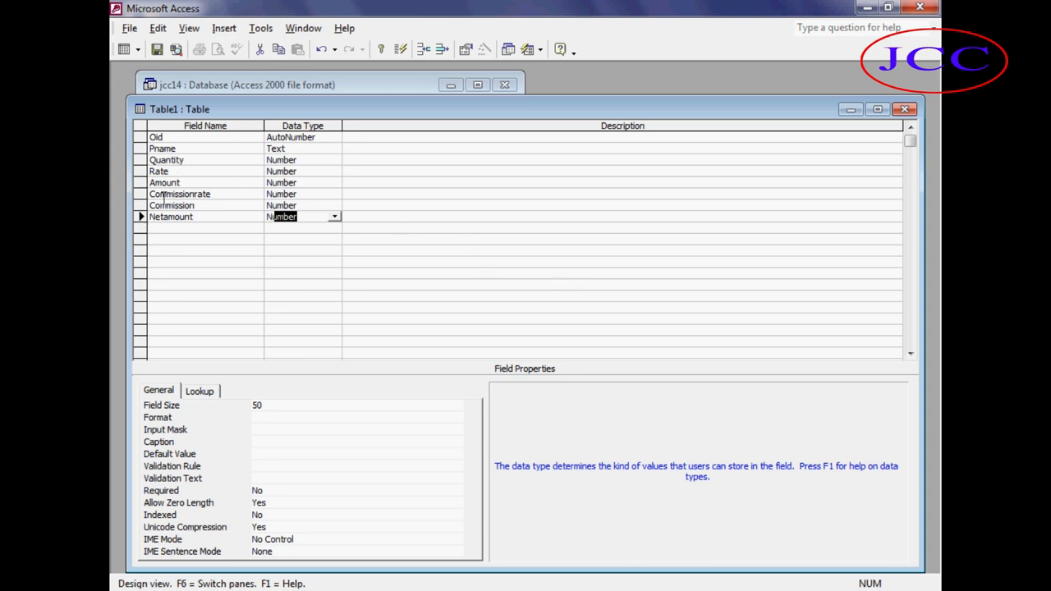
pyautogui.click(193, 195)
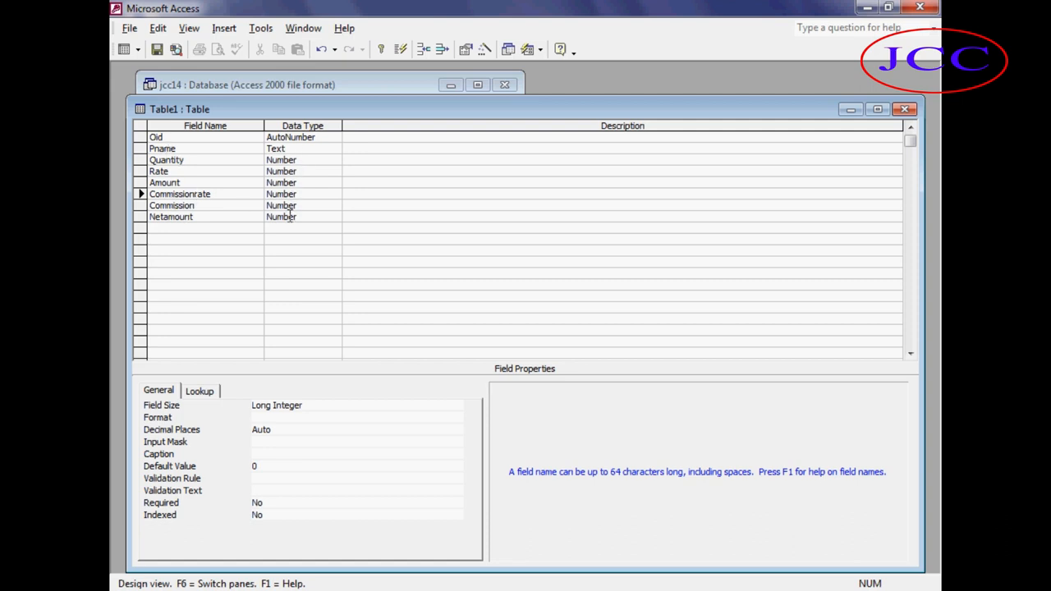
# Close the table design and save the table as Order Table.
pyautogui.hotkey('ctrl', 'w')
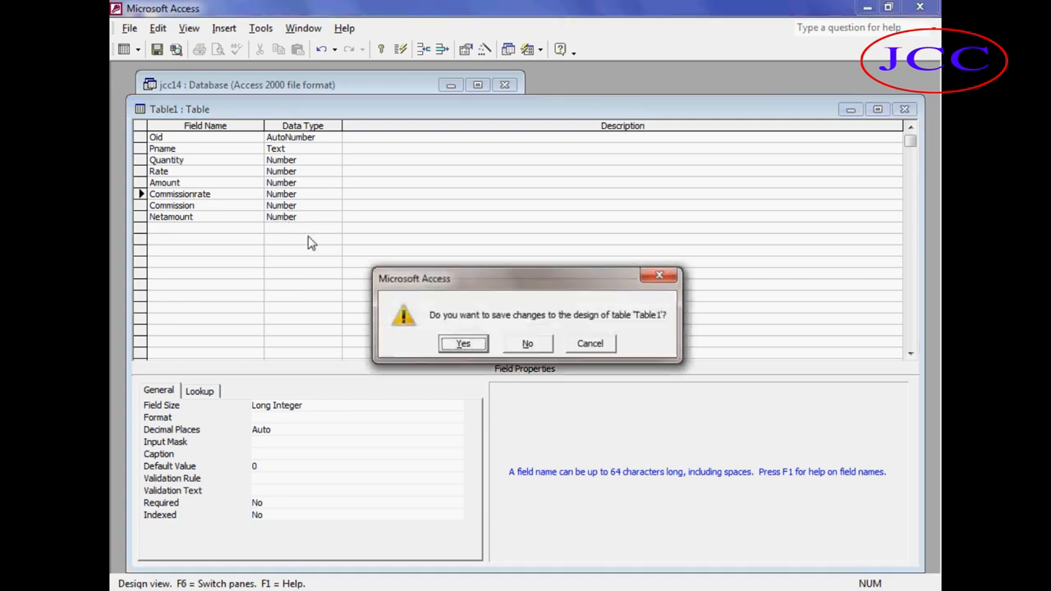
pyautogui.click(468, 348)
pyautogui.press('BackSpace')
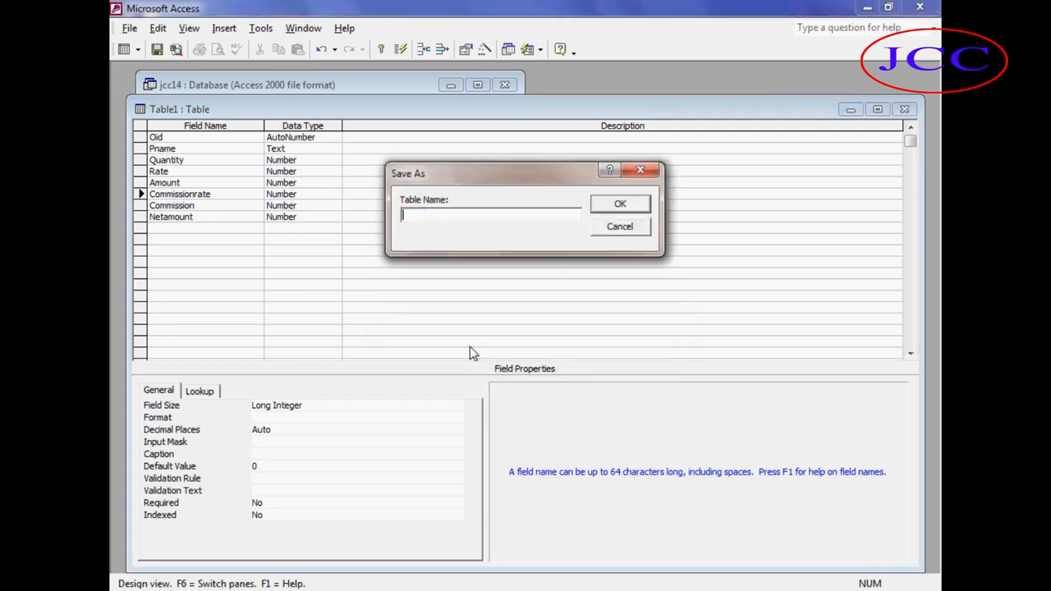
pyautogui.write('Ep')
pyautogui.press('BackSpace')
pyautogui.press('BackSpace')
pyautogui.write('Order Table')
pyautogui.click(603, 207)
pyautogui.click(526, 356)
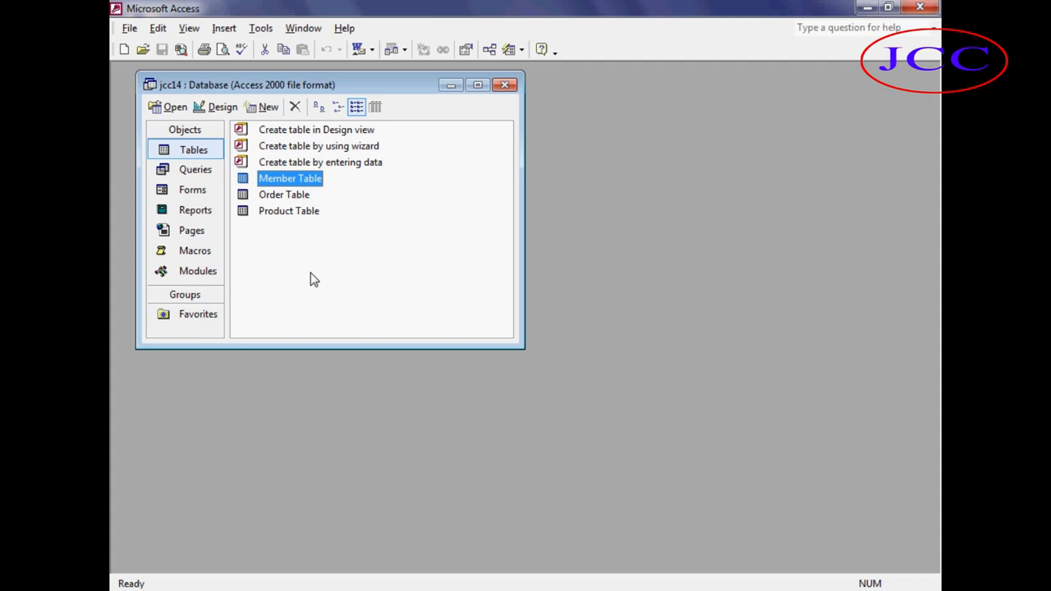
# Open the Member Table in Design view to review its fields, then close it.
pyautogui.click(218, 107)
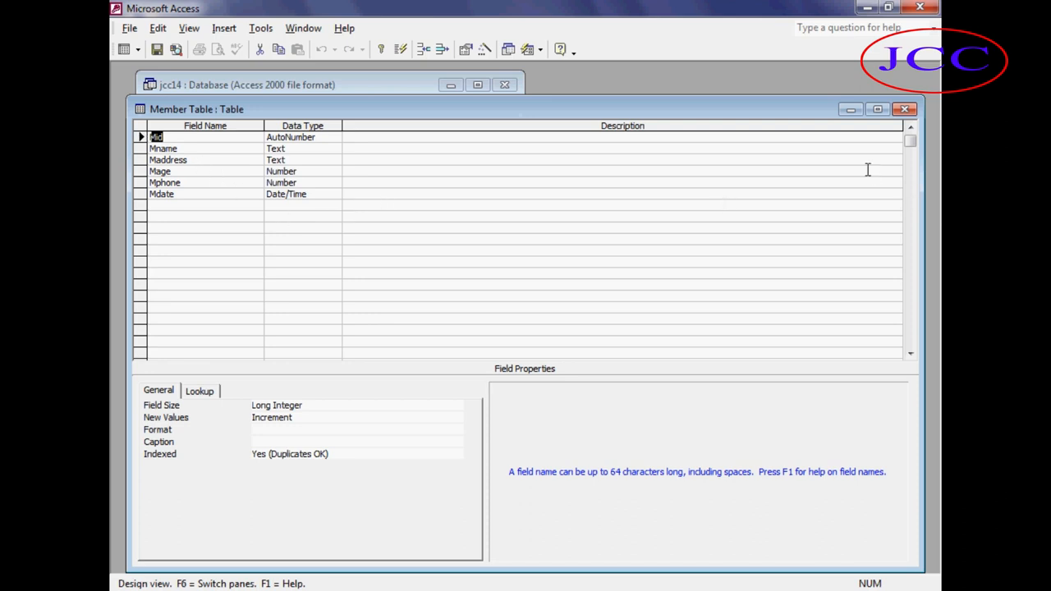
pyautogui.click(904, 112)
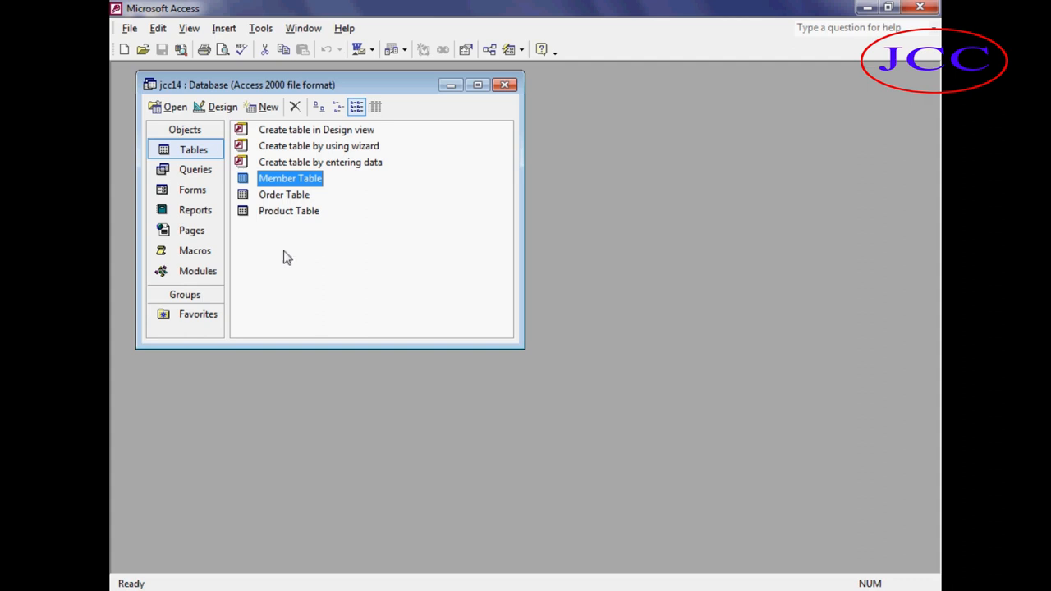
# Open the Order Table and enter a record for Monitor with quantity 500, rate 5000 and commission rate 4.
pyautogui.click(287, 197)
pyautogui.click(170, 110)
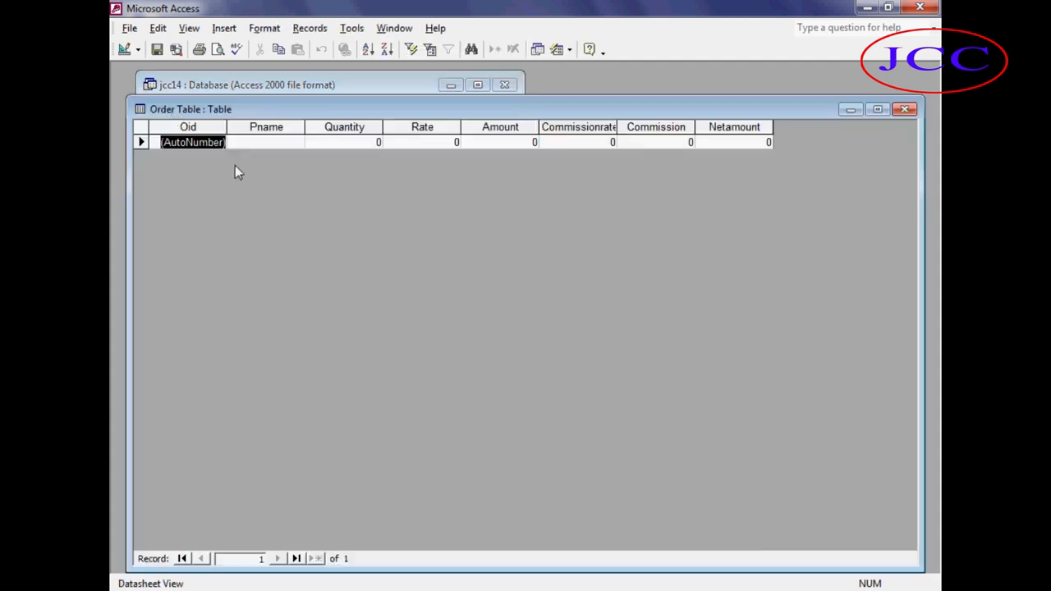
pyautogui.click(257, 142)
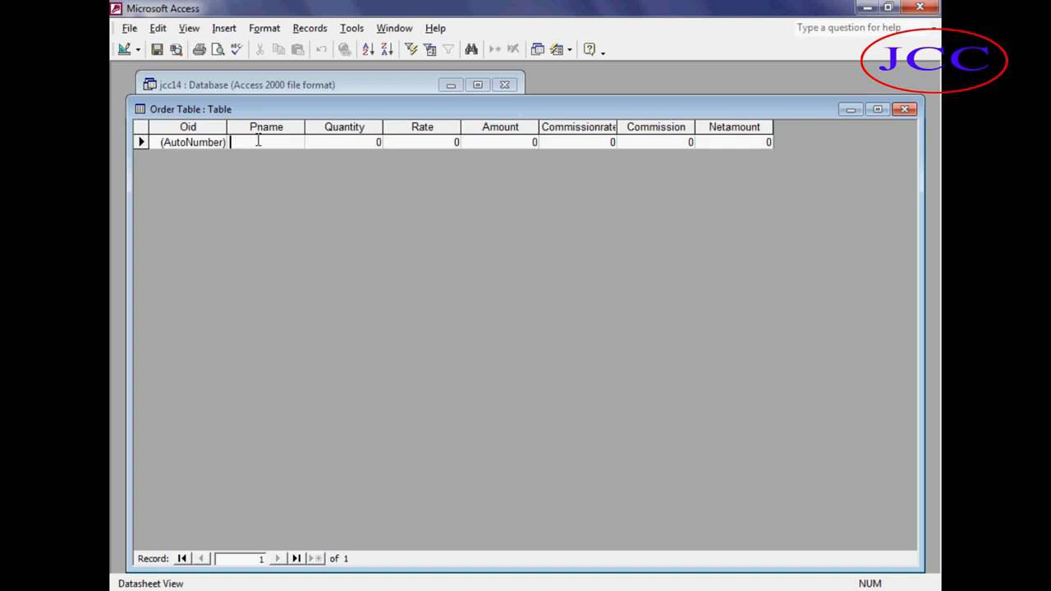
pyautogui.write('Monitor')
pyautogui.press('Tab')
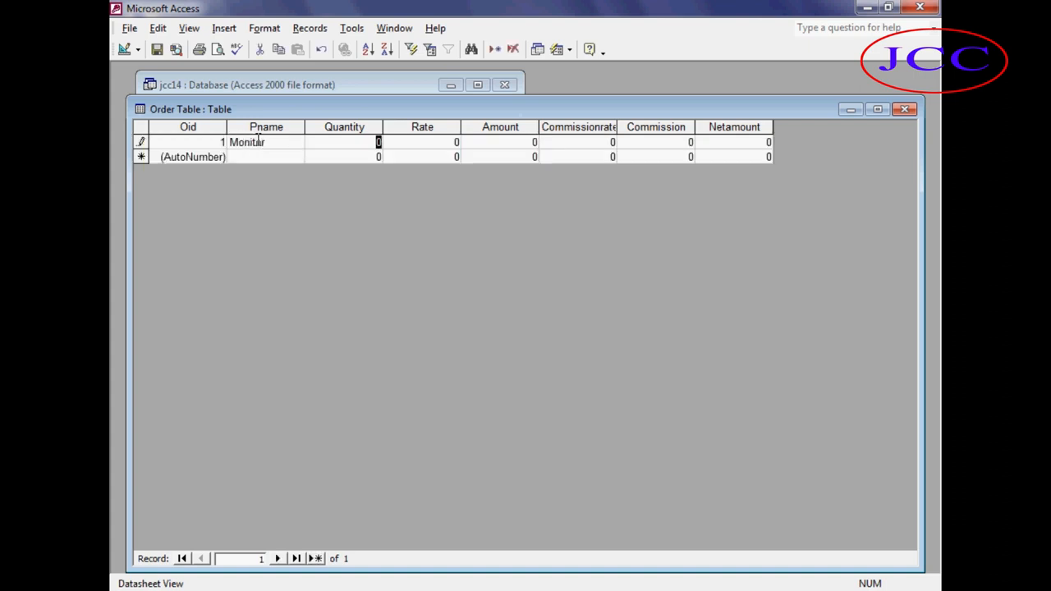
pyautogui.press('Tab')
pyautogui.write('5000')
pyautogui.press('Tab')
pyautogui.press('Tab')
pyautogui.write('4')
pyautogui.press('Tab')
pyautogui.press('Tab')
pyautogui.press('Tab')
pyautogui.press('Tab')
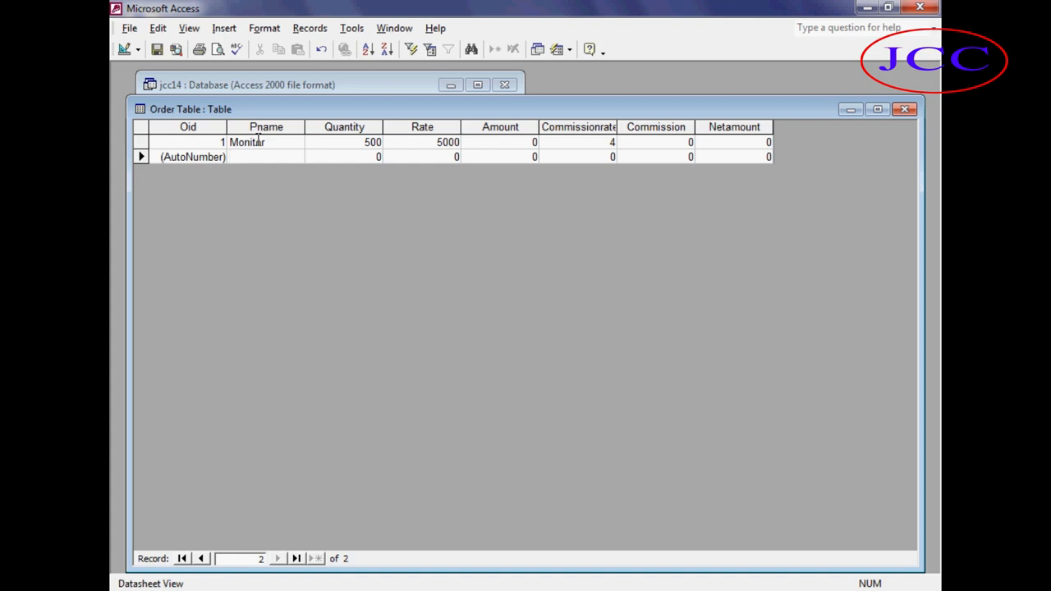
# Enter a second record for Mouse with quantity 1000, rate 600 and commission rate 2.
pyautogui.write('Mouse')
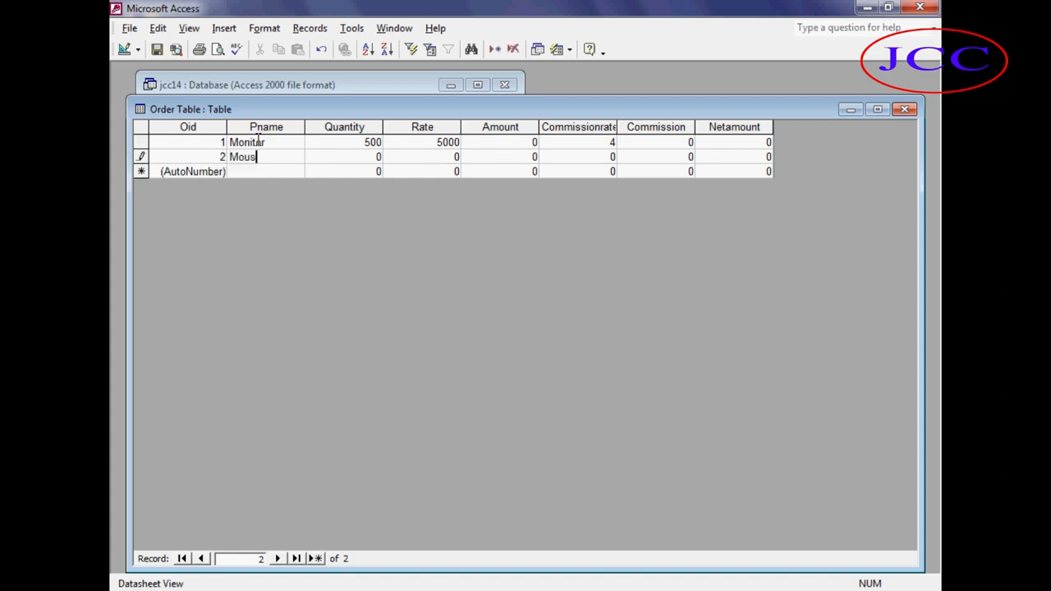
pyautogui.press('Tab')
pyautogui.write('10006000')
pyautogui.press('BackSpace')
pyautogui.press('Tab')
pyautogui.press('Tab')
pyautogui.write('3')
pyautogui.press('BackSpace')
pyautogui.press('Tab')
pyautogui.press('Tab')
pyautogui.press('Tab')
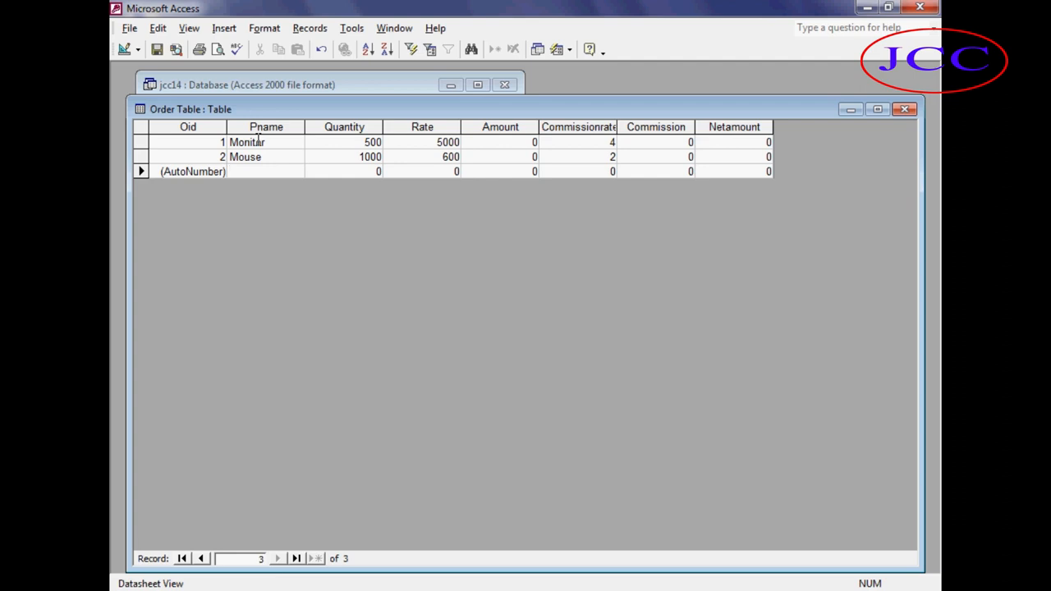
# Enter a third record for HDD with quantity 500, rate 6000 and commission rate 3.
pyautogui.write('H')
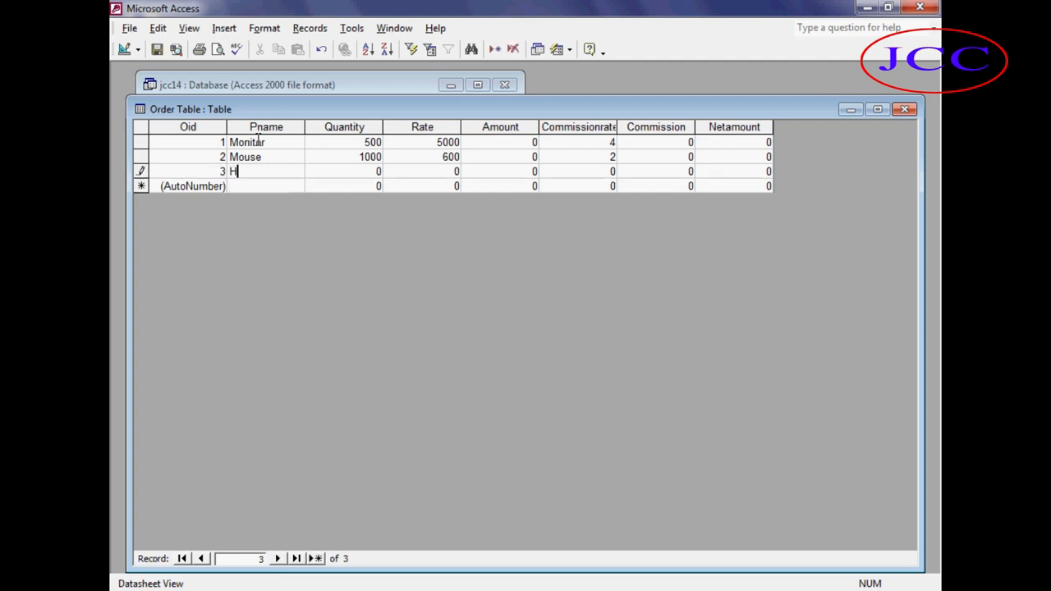
pyautogui.write('DD')
pyautogui.press('Tab')
pyautogui.write('500')
pyautogui.press('Tab')
pyautogui.write('6000')
pyautogui.press('Tab')
pyautogui.press('Tab')
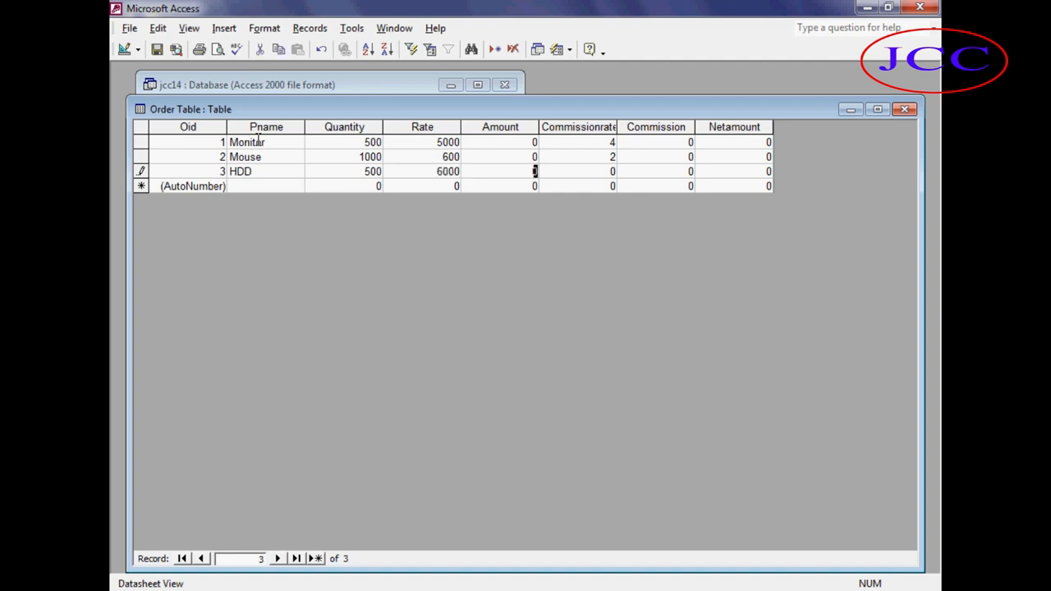
pyautogui.write('3')
pyautogui.click(504, 140)
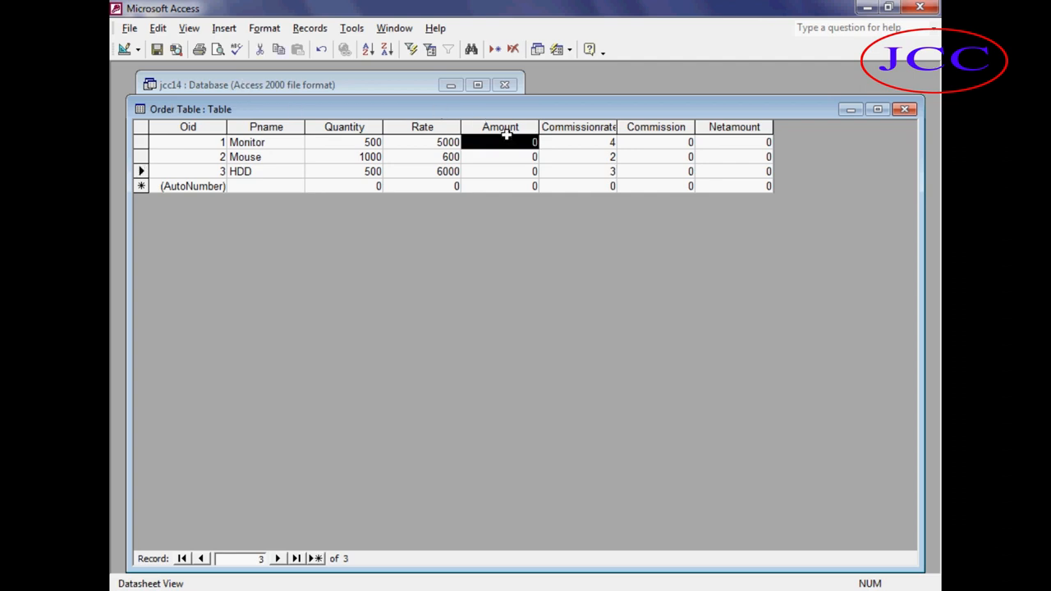
# Review the Commission and Netamount columns, then close the Order Table datasheet.
pyautogui.click(664, 128)
pyautogui.click(730, 128)
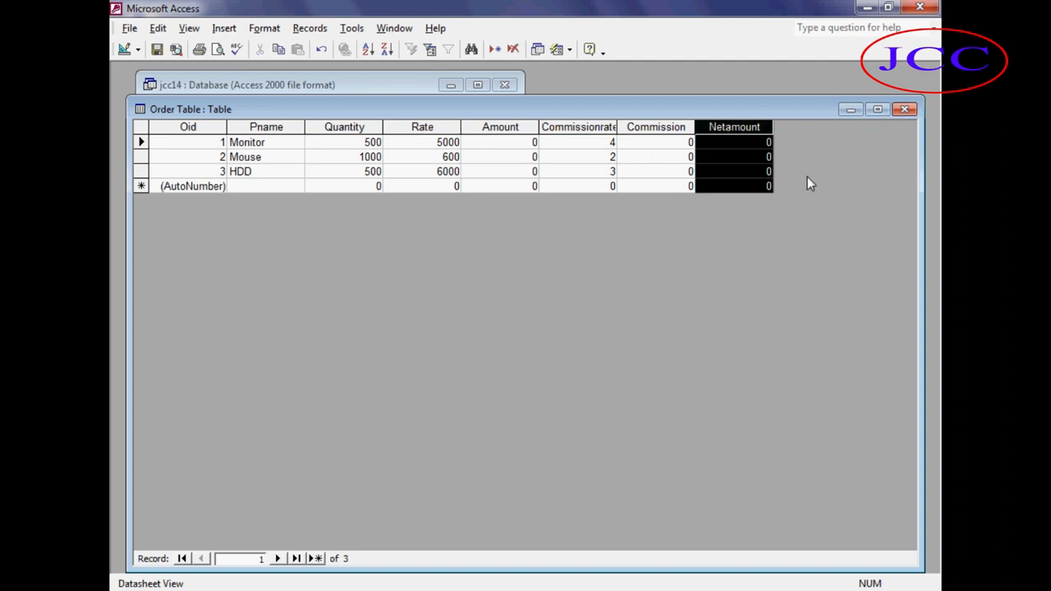
pyautogui.click(265, 184)
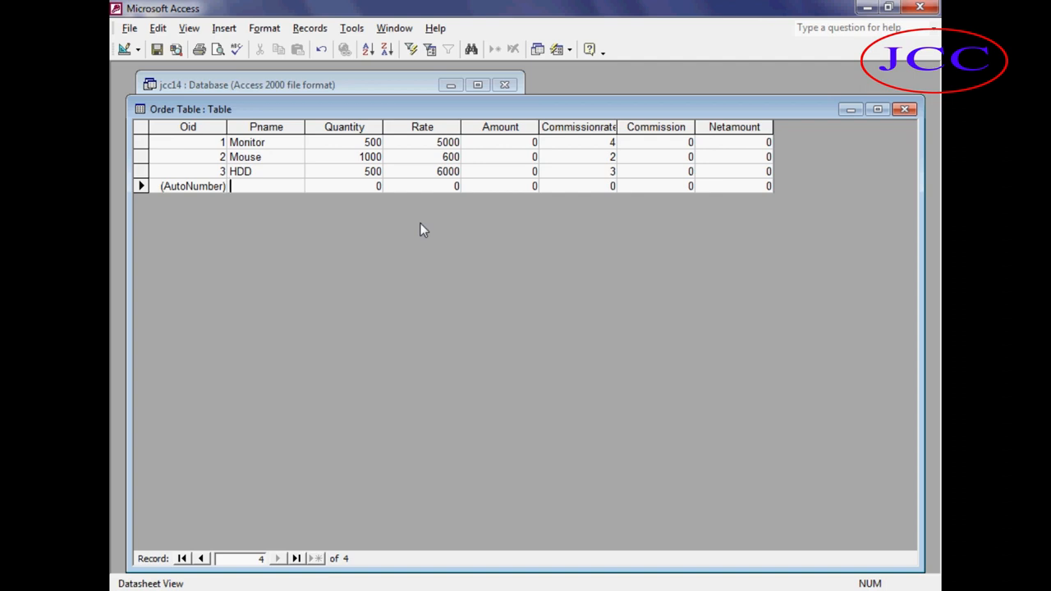
pyautogui.click(901, 115)
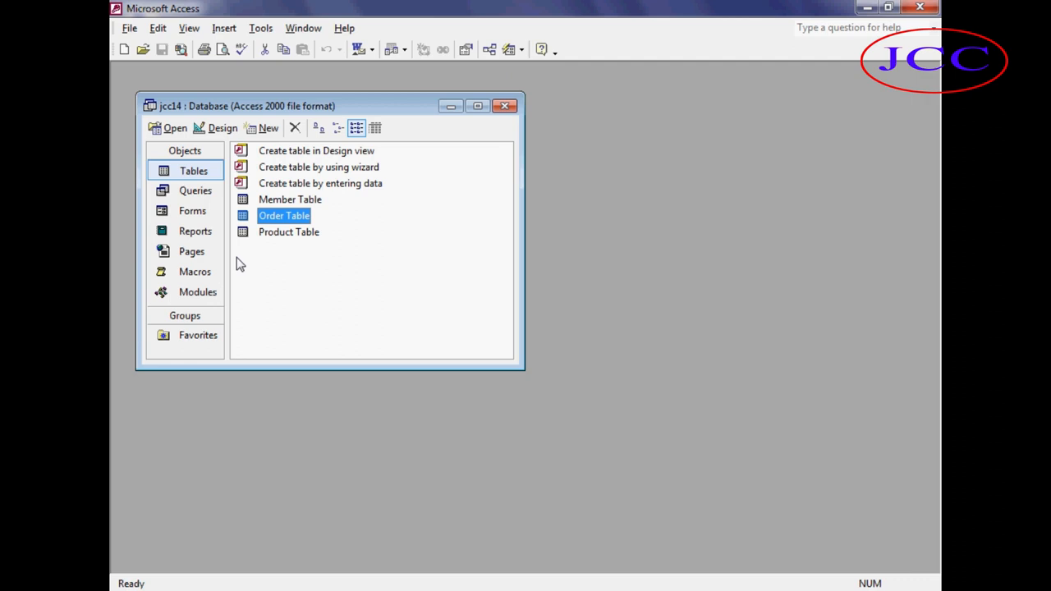
# Start a new form with the Form Wizard based on Order Table.
pyautogui.click(205, 213)
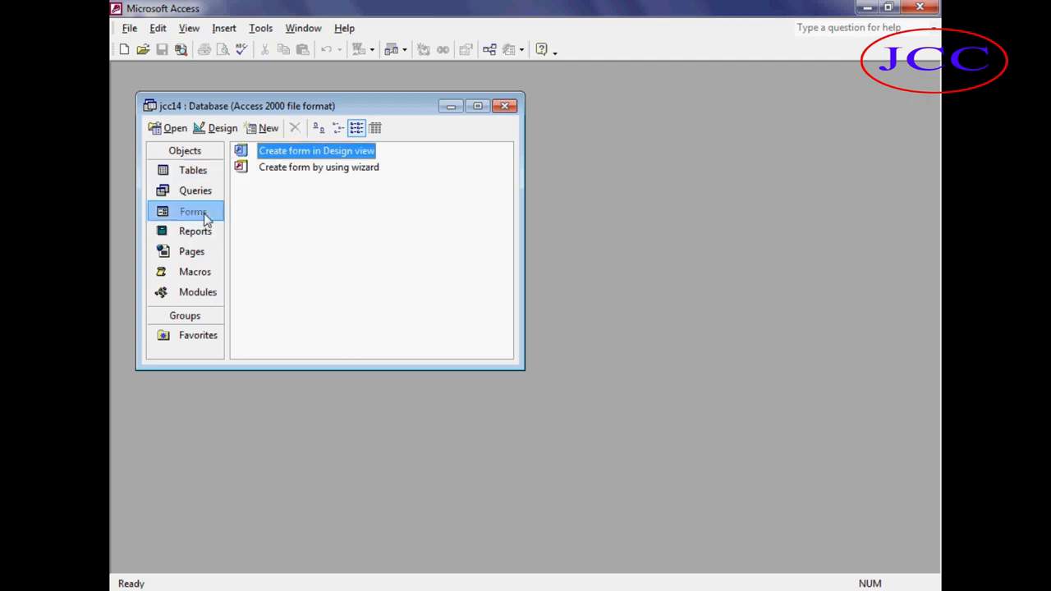
pyautogui.click(267, 128)
pyautogui.click(535, 169)
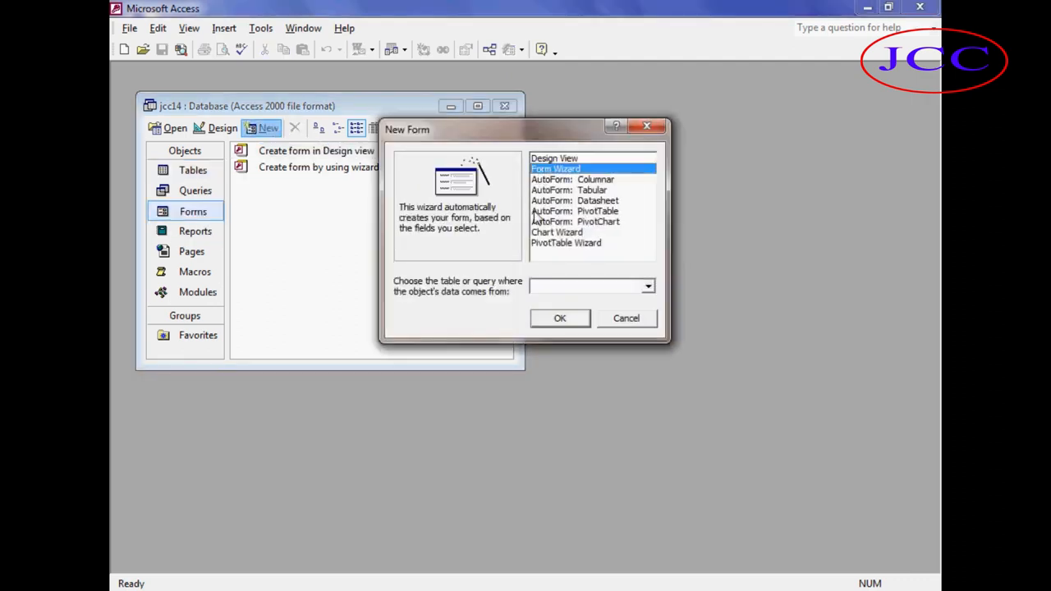
pyautogui.click(647, 286)
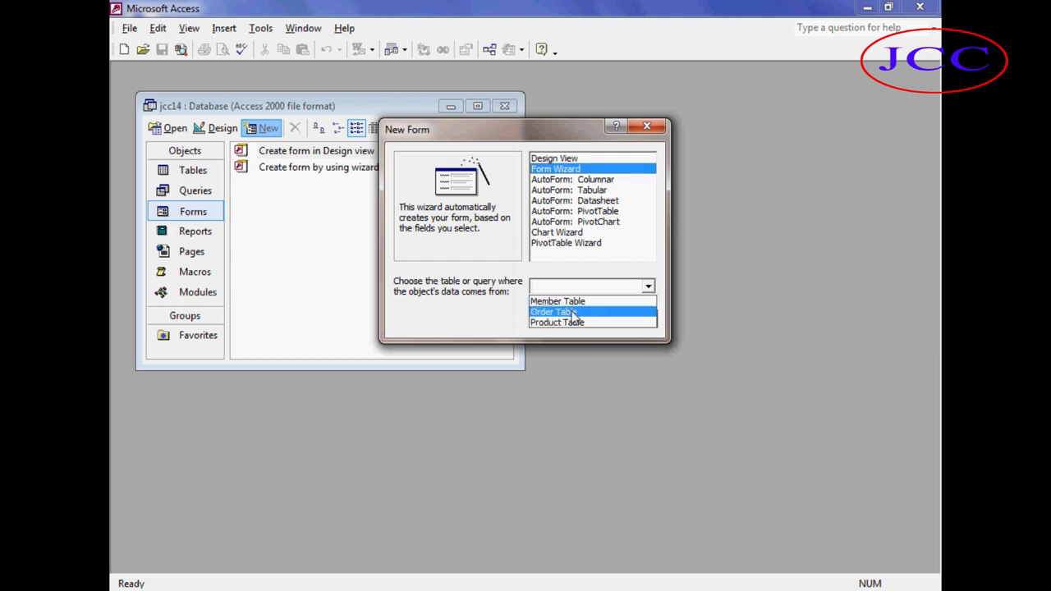
pyautogui.click(573, 313)
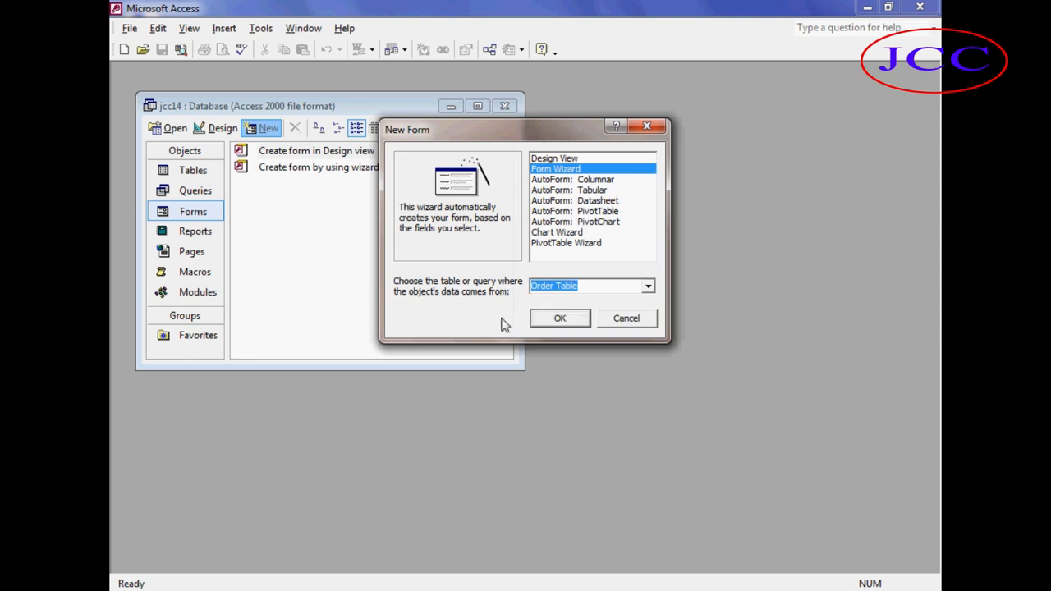
pyautogui.click(559, 322)
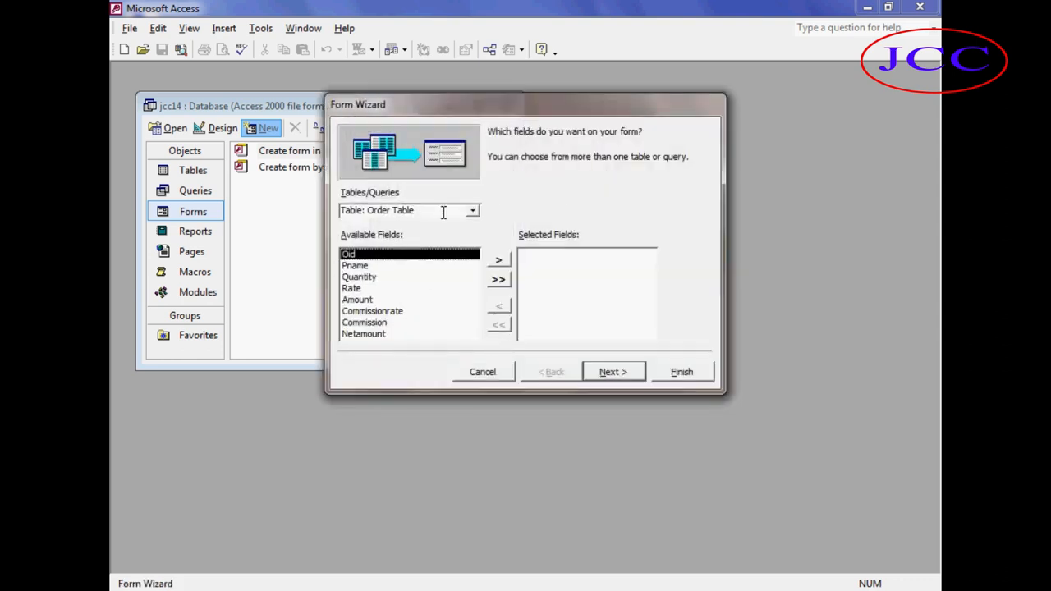
# Add all Order Table fields to the form and finish the wizard with the default layout and title Order Table.
pyautogui.moveTo(429, 211); pyautogui.dragTo(332, 212)
pyautogui.moveTo(428, 212); pyautogui.dragTo(316, 211)
pyautogui.click(472, 213)
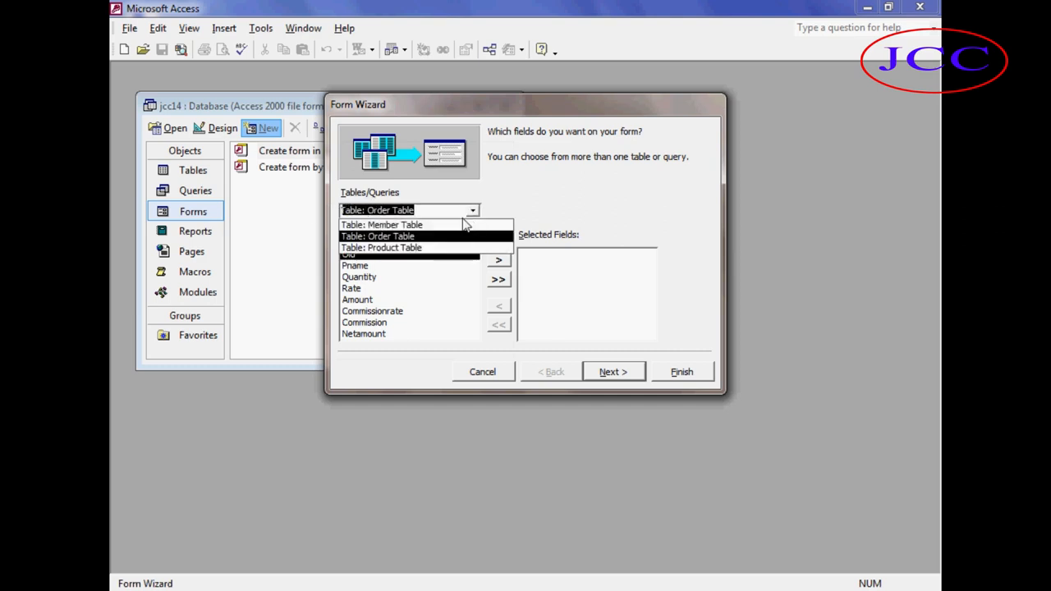
pyautogui.click(430, 237)
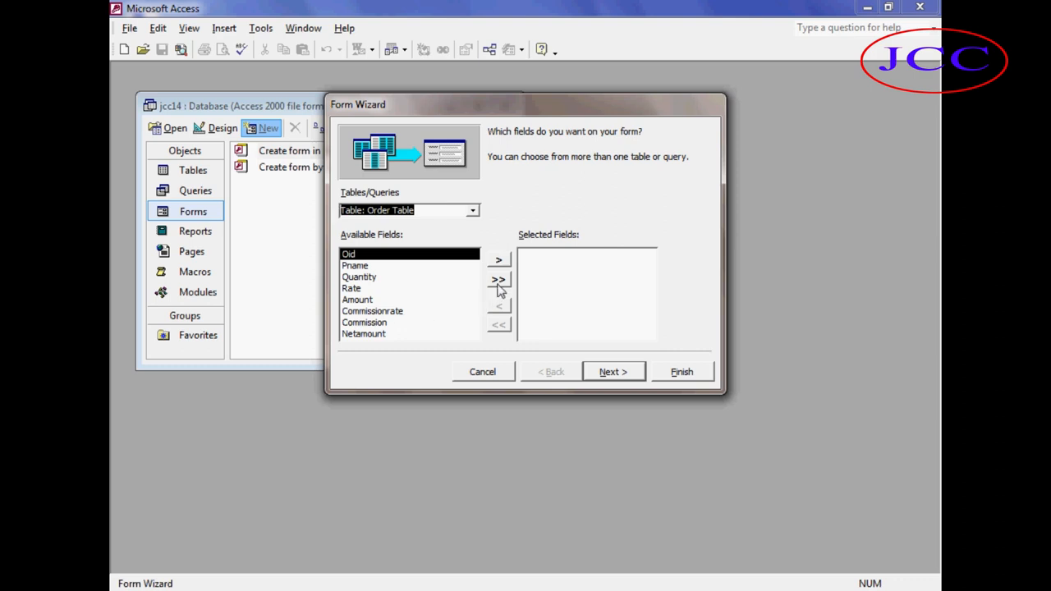
pyautogui.click(499, 280)
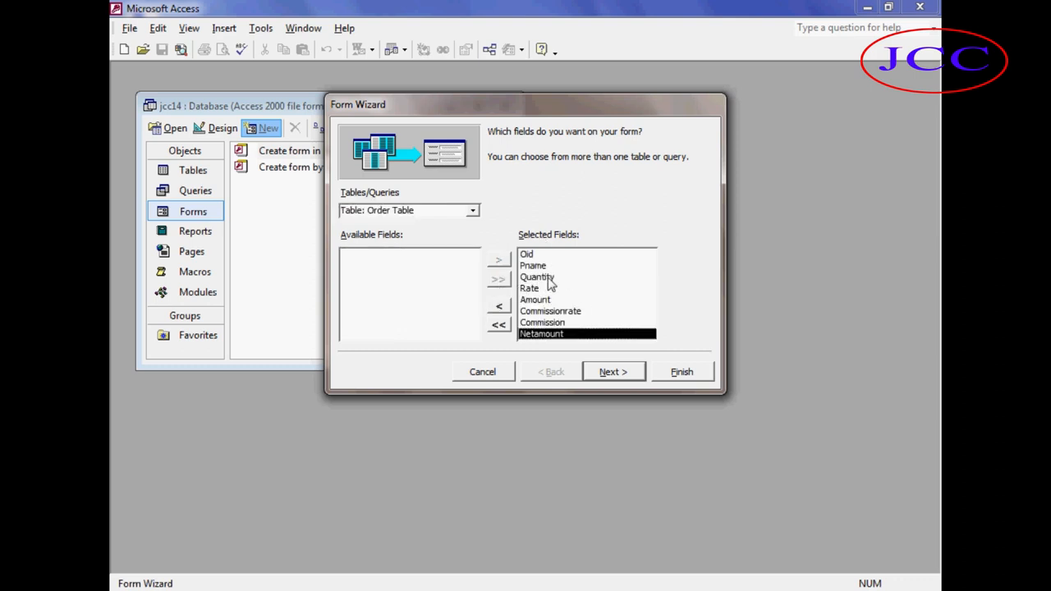
pyautogui.click(603, 379)
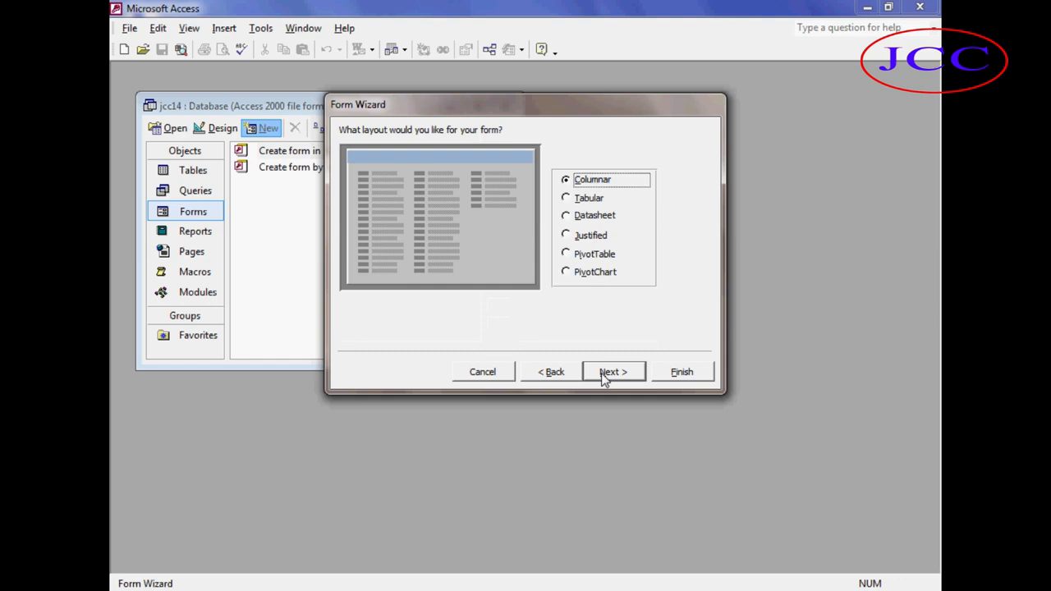
pyautogui.click(604, 378)
pyautogui.click(605, 376)
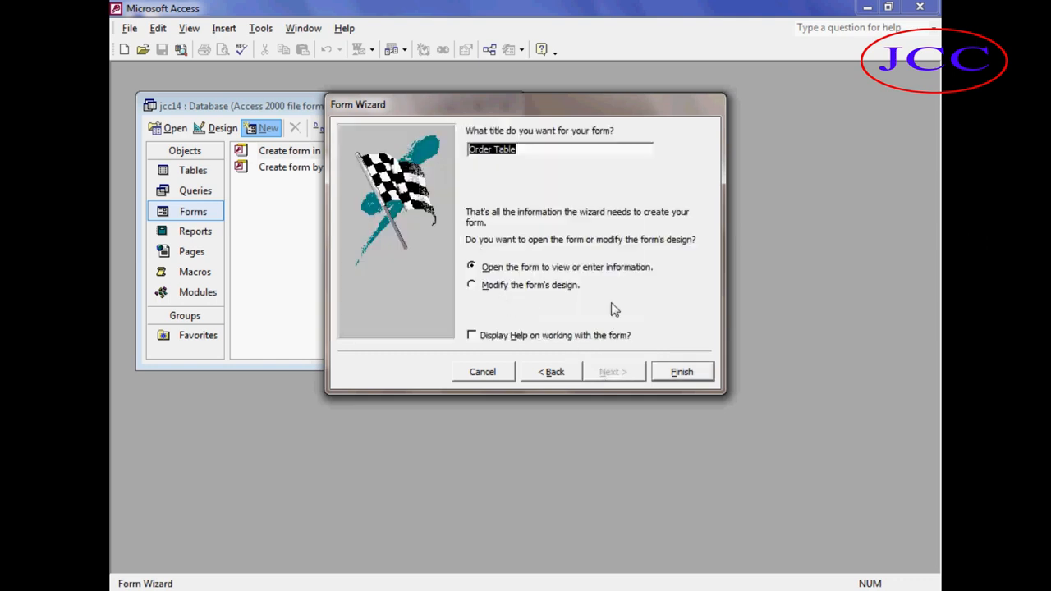
pyautogui.click(681, 373)
# Move the new Order Table form window, then close it.
pyautogui.moveTo(217, 112); pyautogui.dragTo(306, 179)
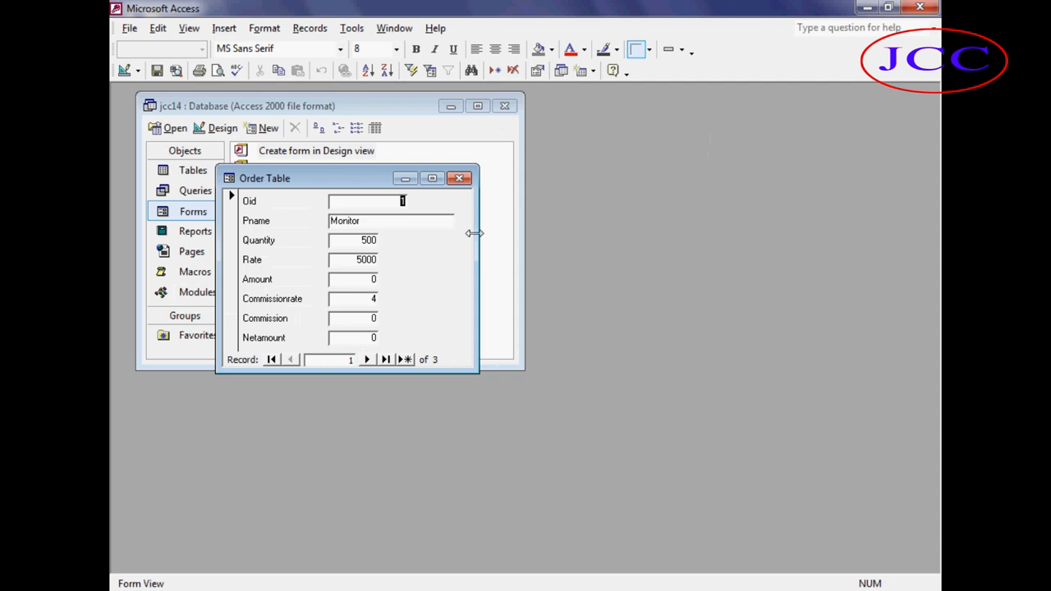
pyautogui.click(464, 178)
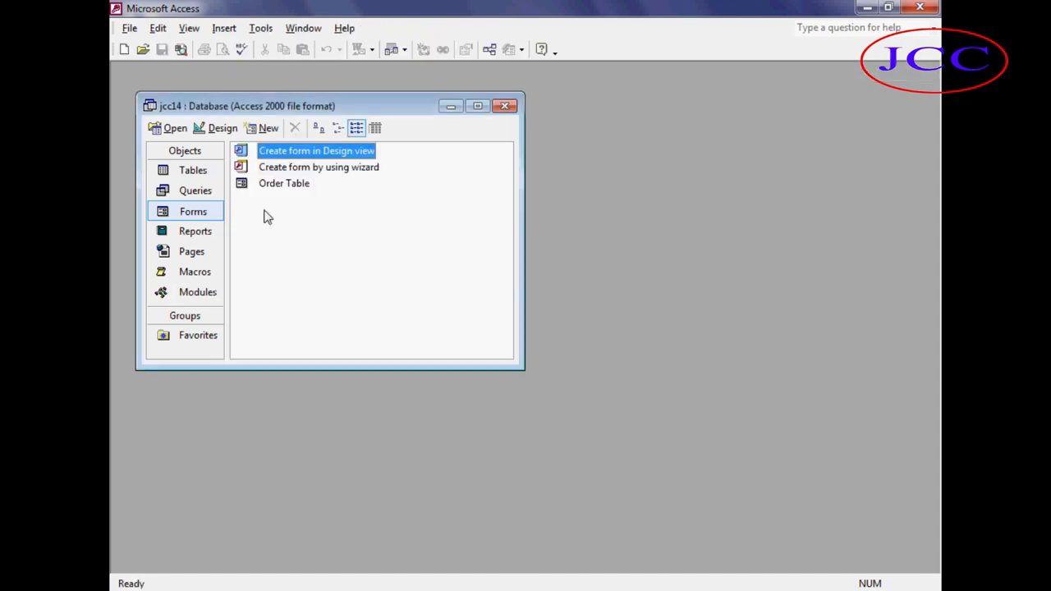
# Open the Order Table form in Design view and inspect the Amount text box's properties.
pyautogui.click(279, 184)
pyautogui.click(213, 128)
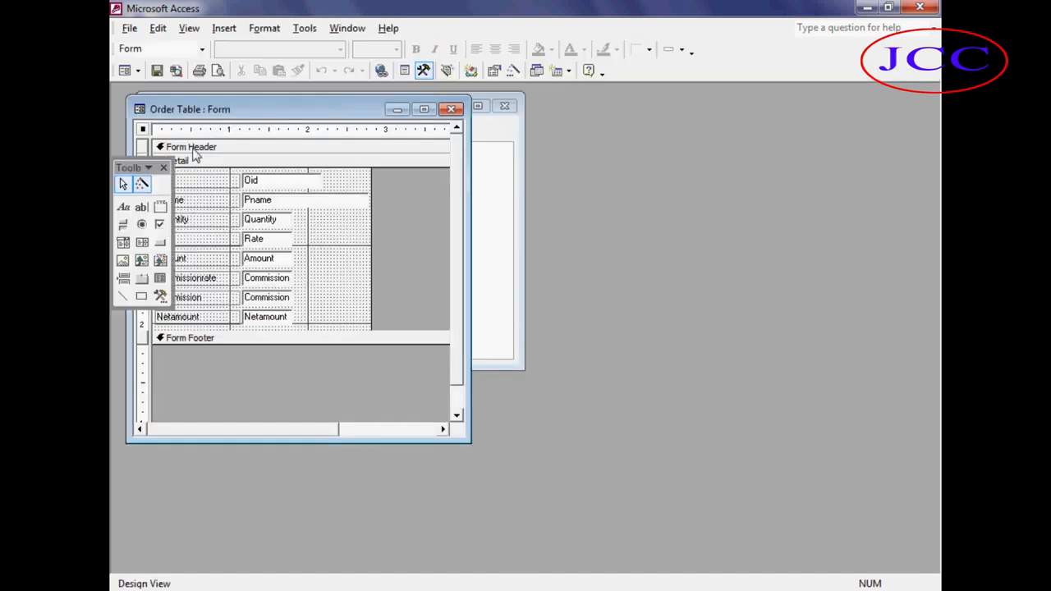
pyautogui.click(163, 166)
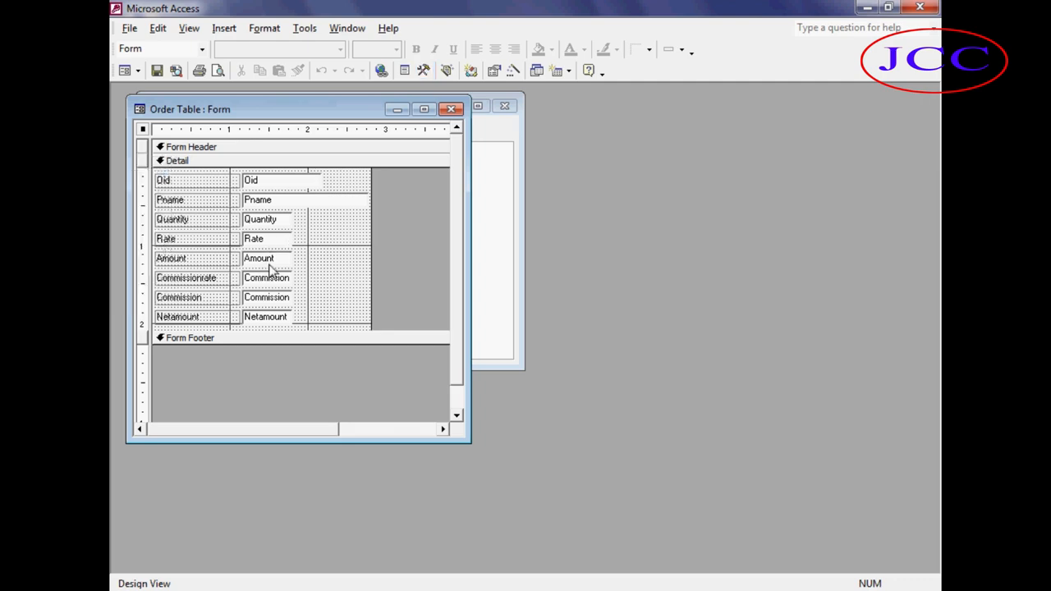
pyautogui.doubleClick(279, 260)
pyautogui.click(280, 259)
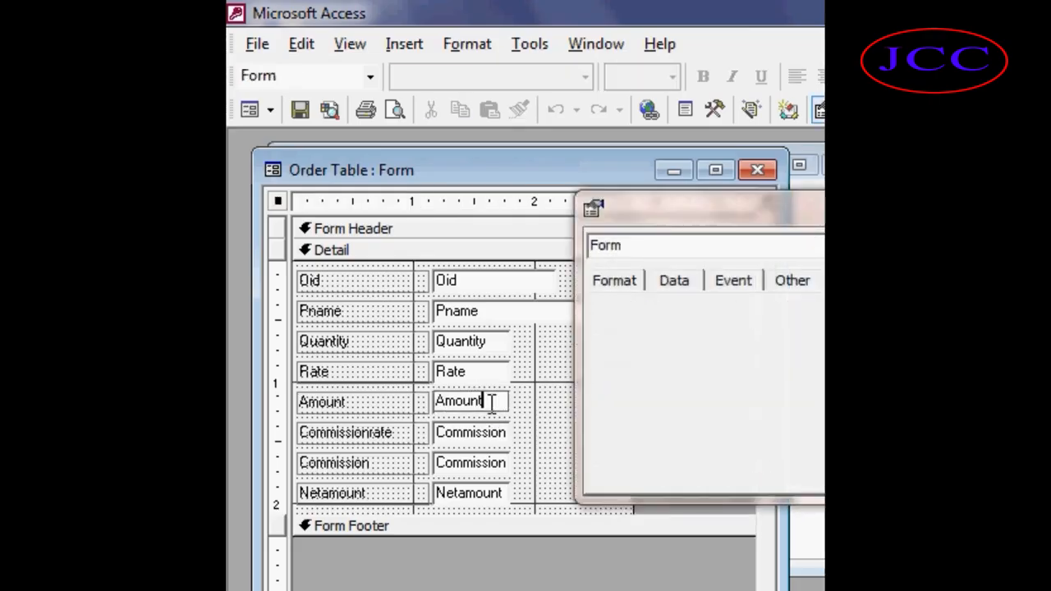
pyautogui.click(928, 207)
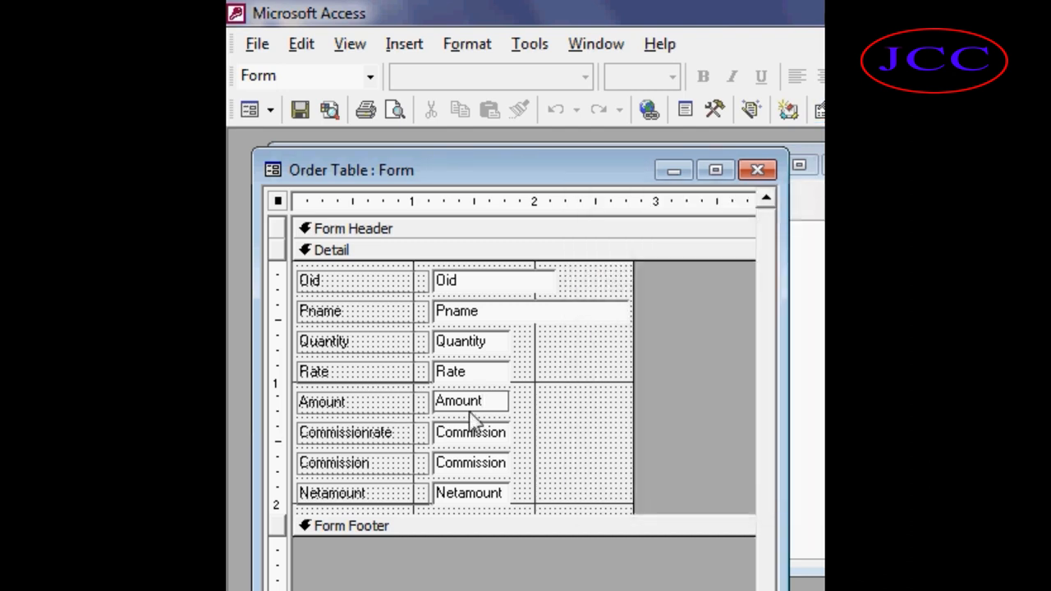
# Replace the Amount text box's source with the expression =Quantity*Rate.
pyautogui.moveTo(487, 401); pyautogui.dragTo(429, 401)
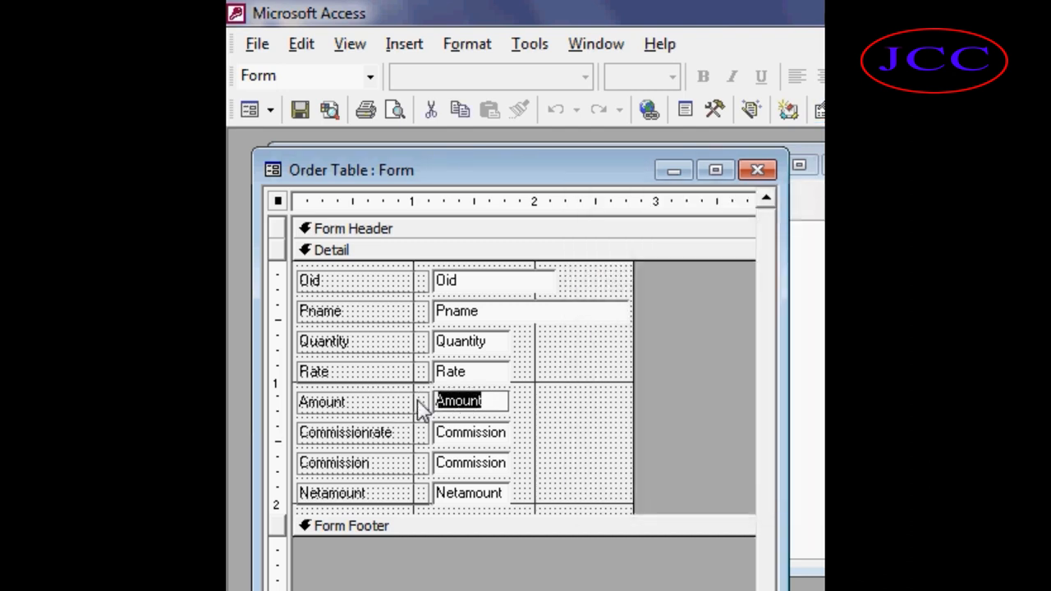
pyautogui.press('Delete')
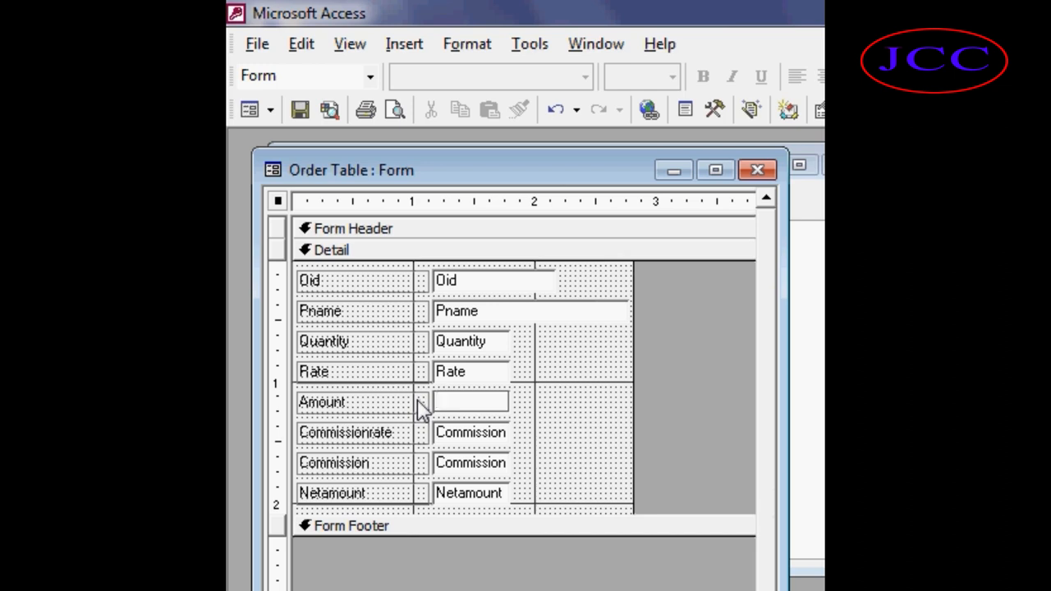
pyautogui.write('=')
pyautogui.write('Qu')
pyautogui.write('anti')
pyautogui.write('ty*')
pyautogui.write('Ra')
pyautogui.press('BackSpace')
pyautogui.press('BackSpace')
pyautogui.write('Rate')
pyautogui.press('Return')
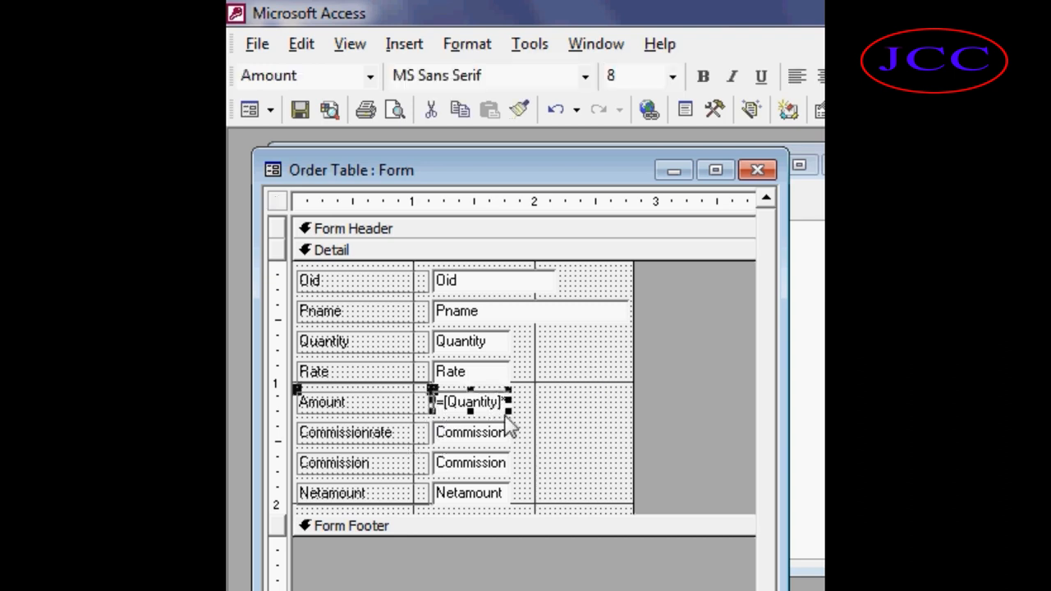
# Replace the Commission text box's source with the expression =Amount/100*commissionrate.
pyautogui.doubleClick(484, 464)
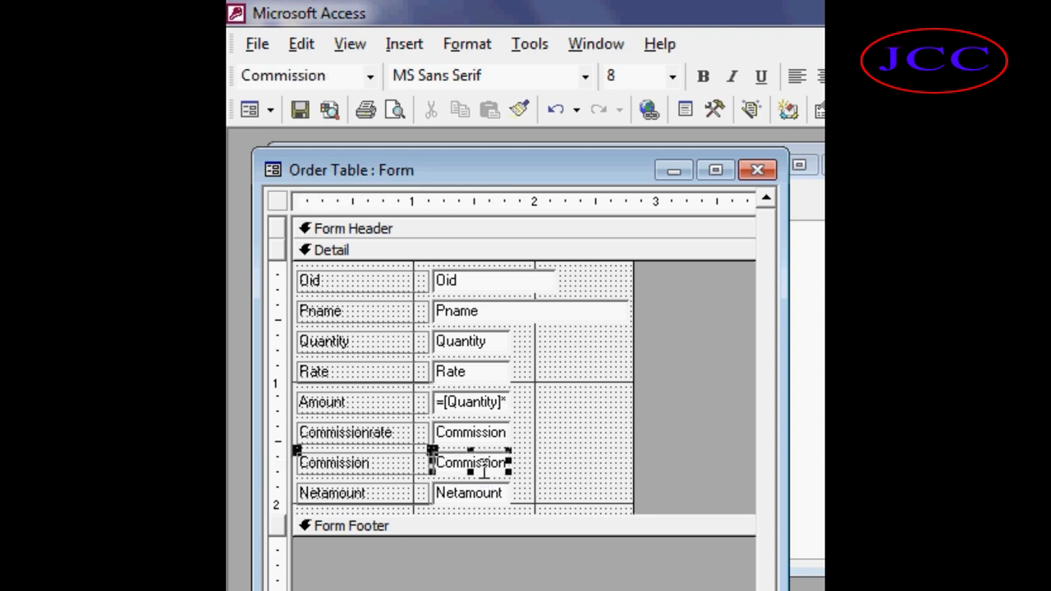
pyautogui.click(919, 207)
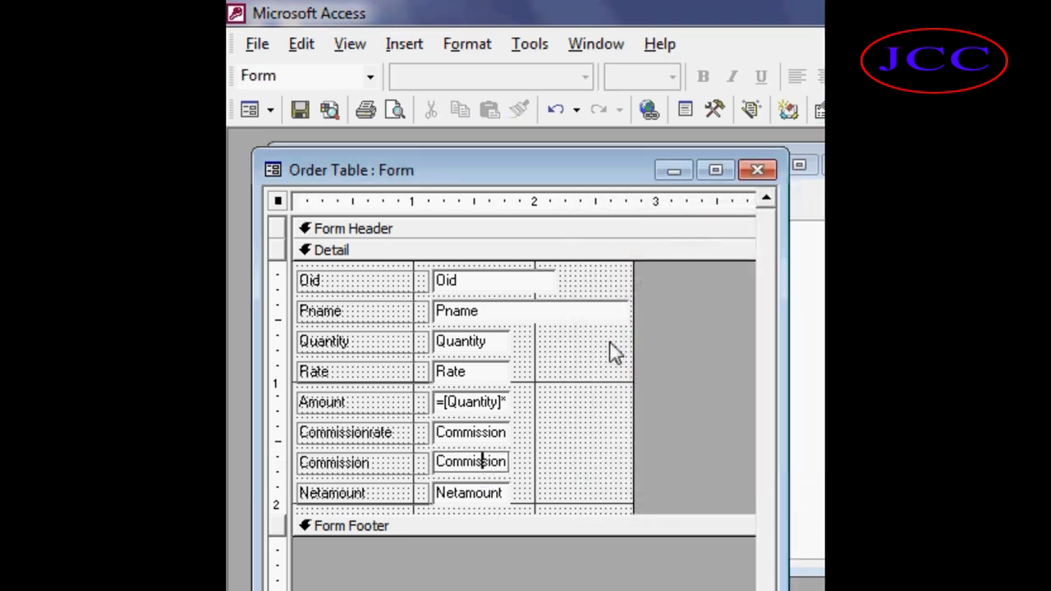
pyautogui.click(487, 461)
pyautogui.press('Delete')
pyautogui.press('Delete')
pyautogui.press('Delete')
pyautogui.press('Delete')
pyautogui.press('BackSpace')
pyautogui.press('BackSpace')
pyautogui.press('BackSpace')
pyautogui.press('BackSpace')
pyautogui.press('BackSpace')
pyautogui.press('BackSpace')
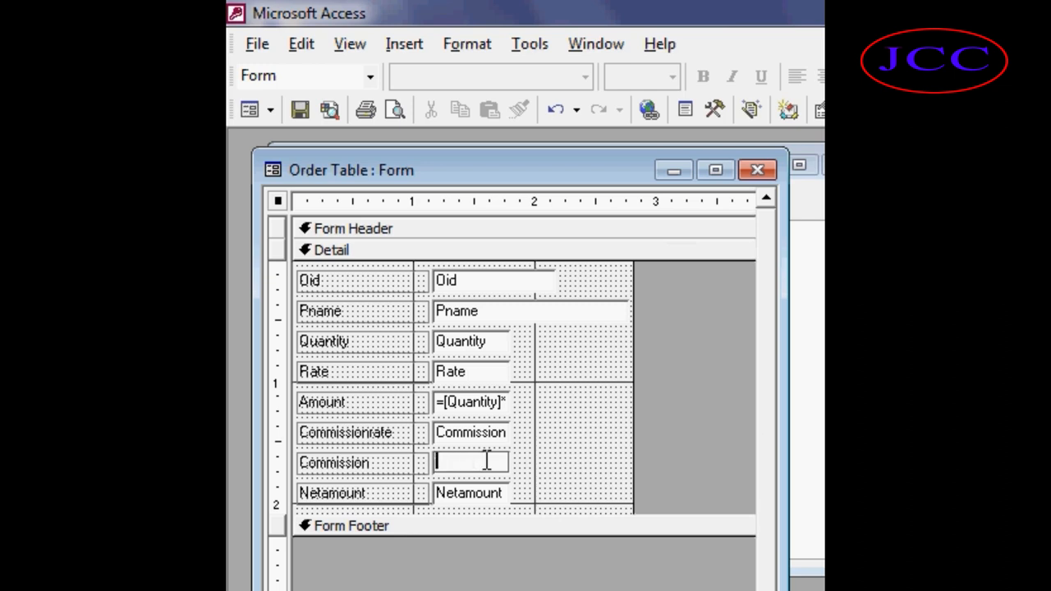
pyautogui.write('=')
pyautogui.write('A')
pyautogui.write('moun')
pyautogui.write('t/1')
pyautogui.write('00*/c')
pyautogui.write('omm')
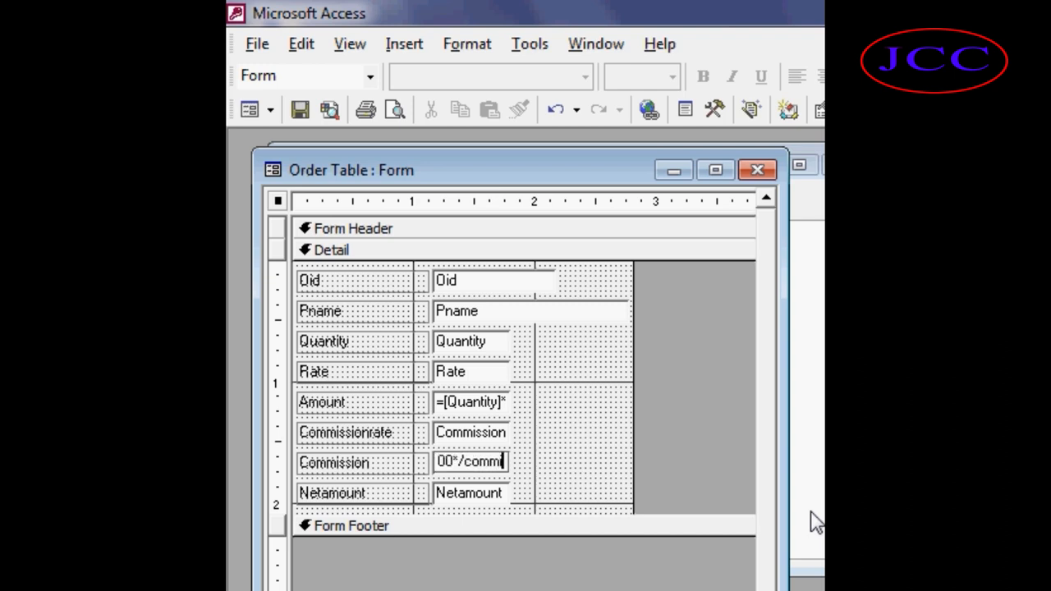
pyautogui.write('issio')
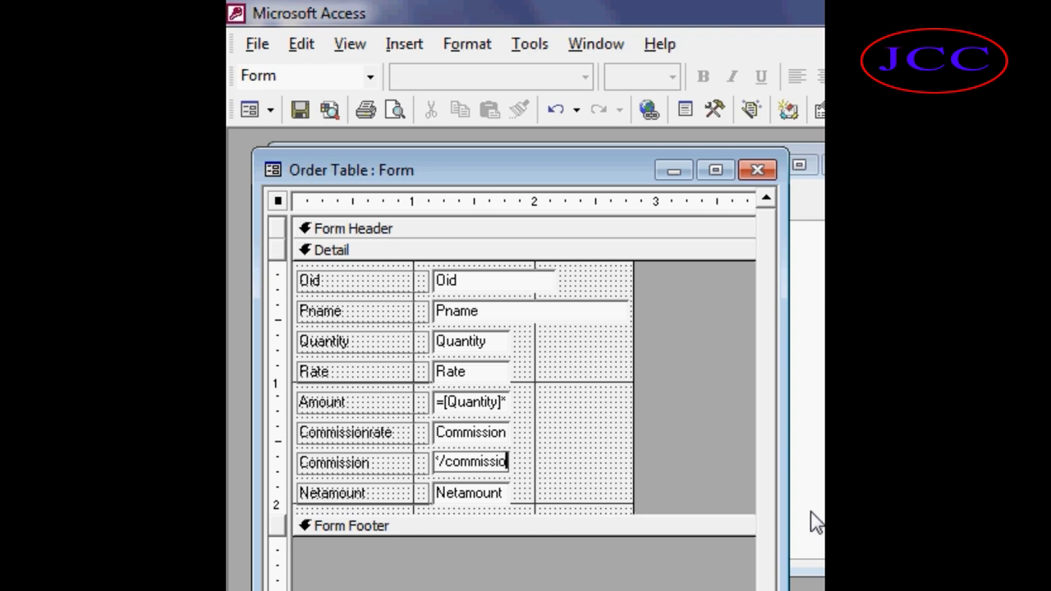
pyautogui.write('nrate')
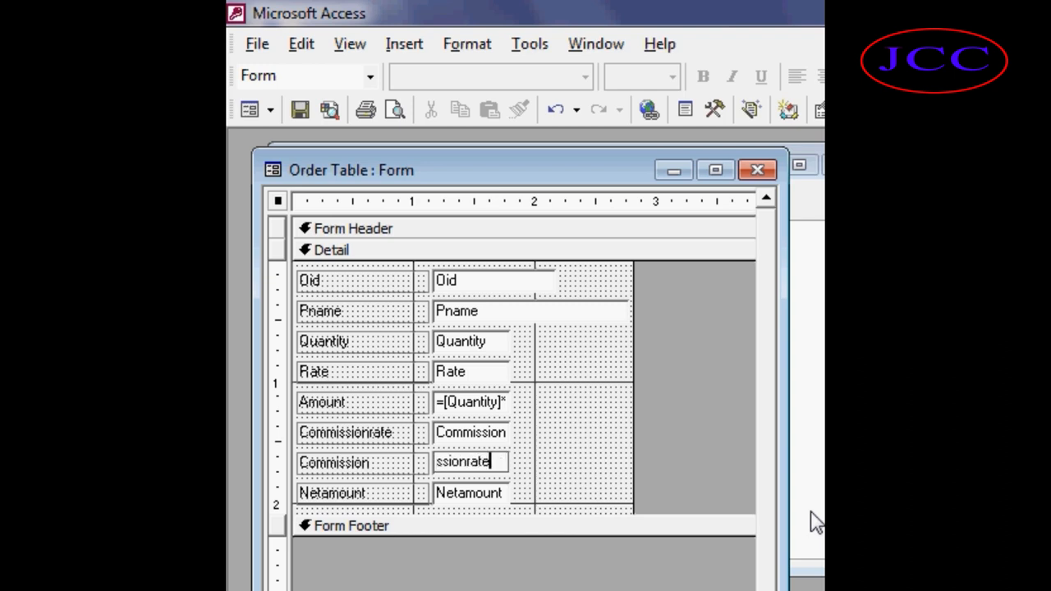
pyautogui.press('Return')
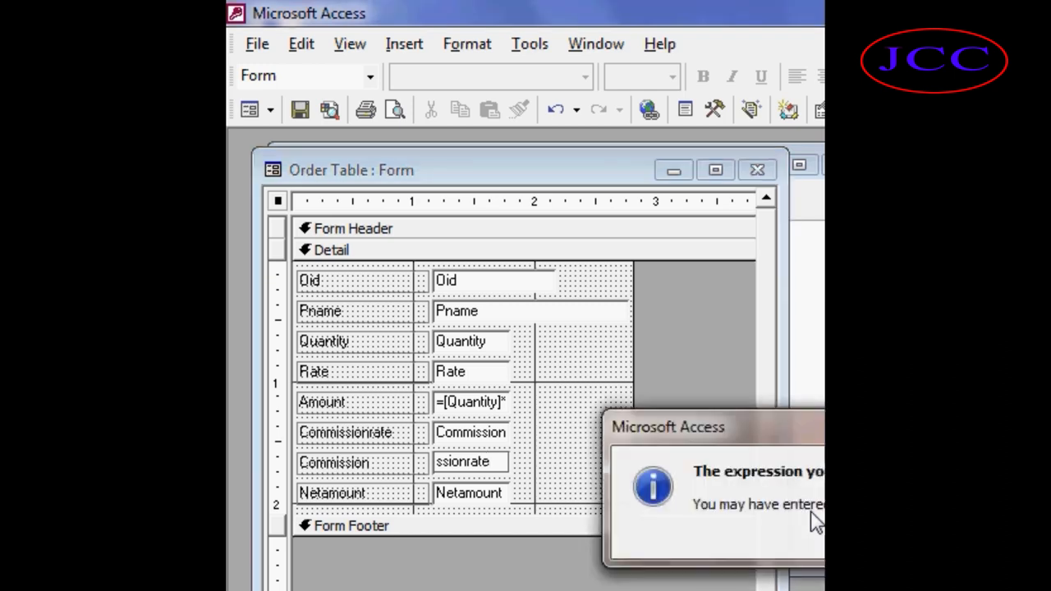
pyautogui.press('Return')
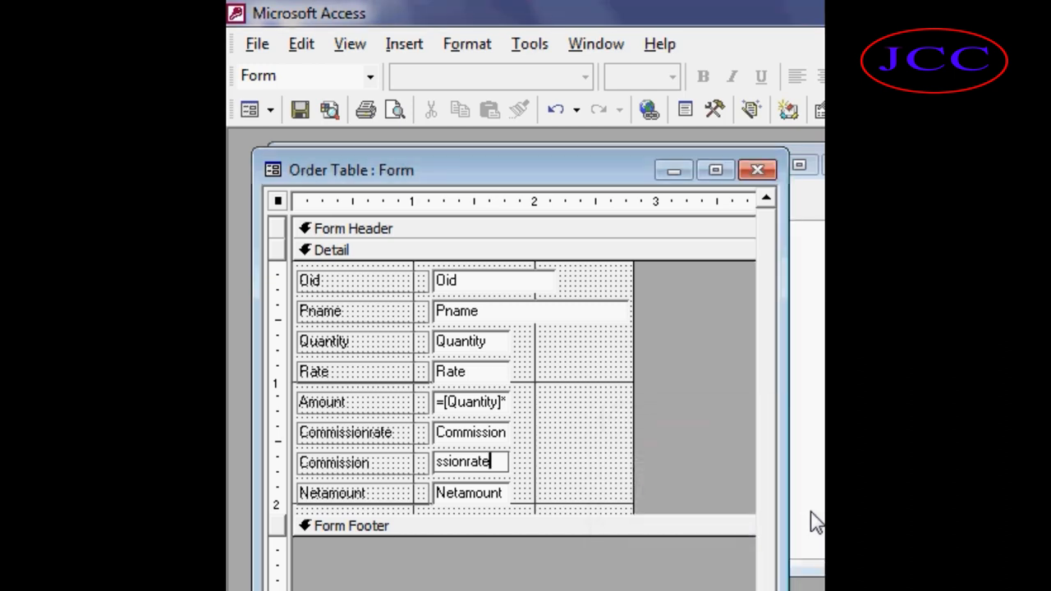
pyautogui.press('Return')
pyautogui.press('Return')
# Review the Commission expression text by moving through it, then leave the box.
pyautogui.press('Left')
pyautogui.press('Left')
pyautogui.press('Left')
pyautogui.press('Left')
pyautogui.press('Left')
pyautogui.press('Left')
pyautogui.press('Left')
pyautogui.press('Left')
pyautogui.press('Left')
pyautogui.press('Left')
pyautogui.press('Left')
pyautogui.press('Left')
pyautogui.press('Left')
pyautogui.press('Left')
pyautogui.press('Left')
pyautogui.press('Left')
pyautogui.press('Left')
pyautogui.press('Left')
pyautogui.press('Left')
pyautogui.press('Left')
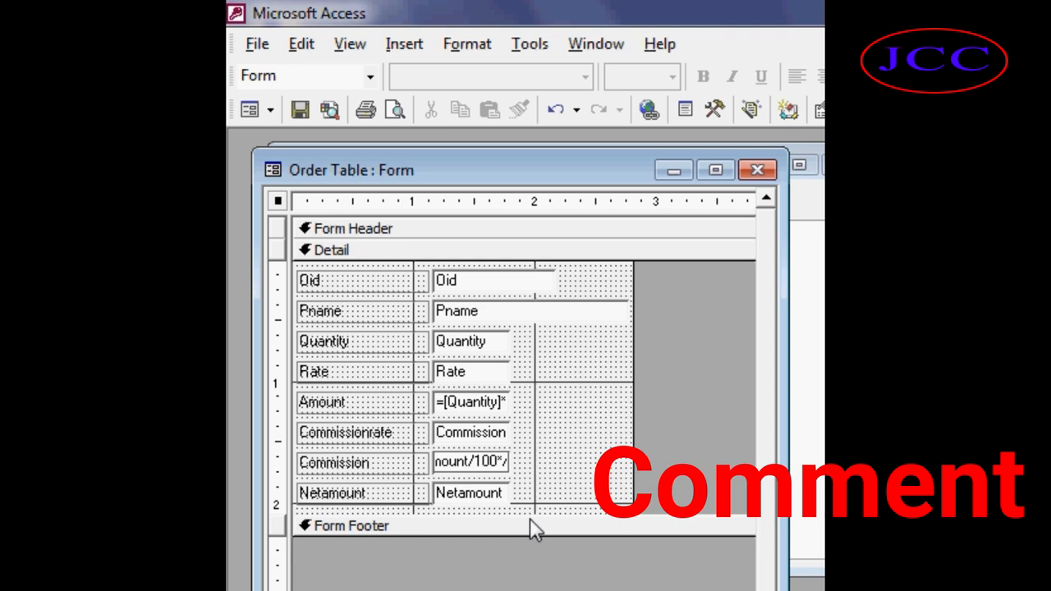
pyautogui.press('Right')
pyautogui.press('Right')
pyautogui.press('Right')
pyautogui.press('Right')
pyautogui.press('Right')
pyautogui.press('Right')
pyautogui.press('Right')
pyautogui.press('Right')
pyautogui.press('Right')
pyautogui.press('Right')
pyautogui.press('Right')
pyautogui.press('Right')
pyautogui.press('Right')
pyautogui.press('Right')
pyautogui.press('Left')
pyautogui.press('Left')
pyautogui.press('Left')
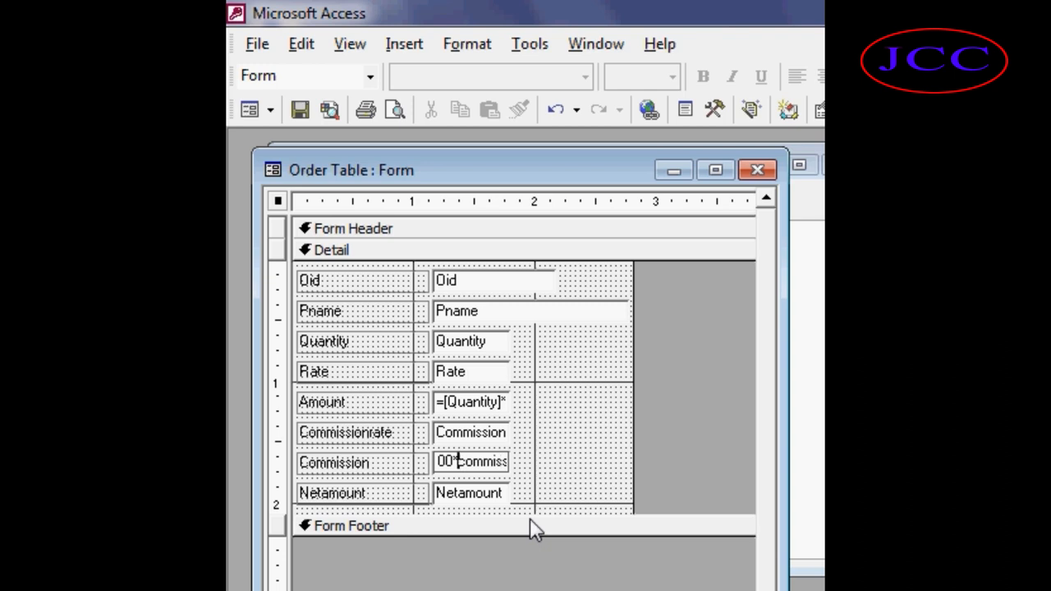
pyautogui.press('Escape')
# Replace the Netamount text box's source with the expression =Amount-commission.
pyautogui.doubleClick(470, 493)
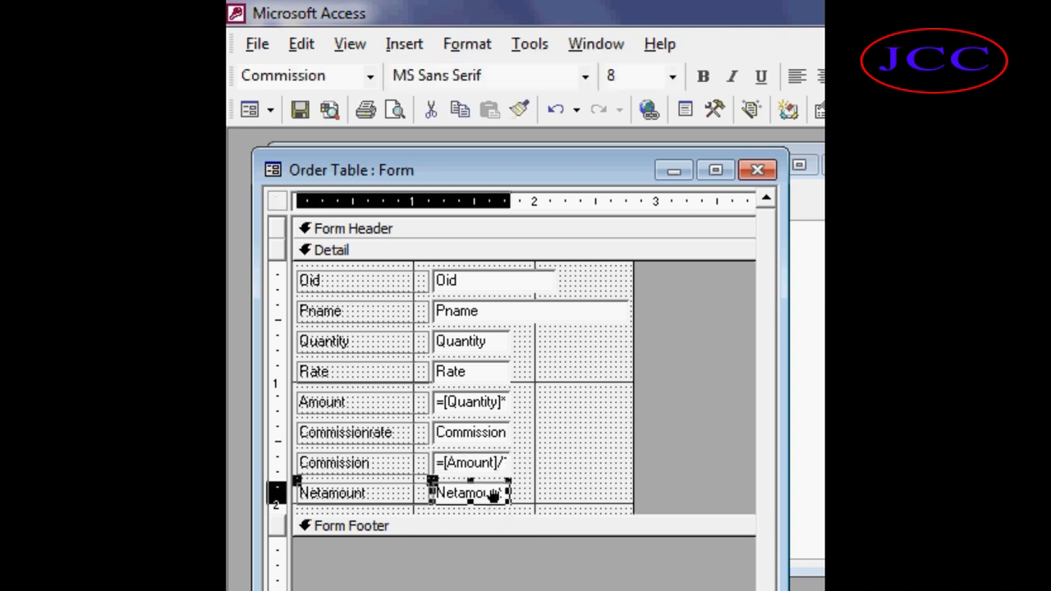
pyautogui.click(944, 207)
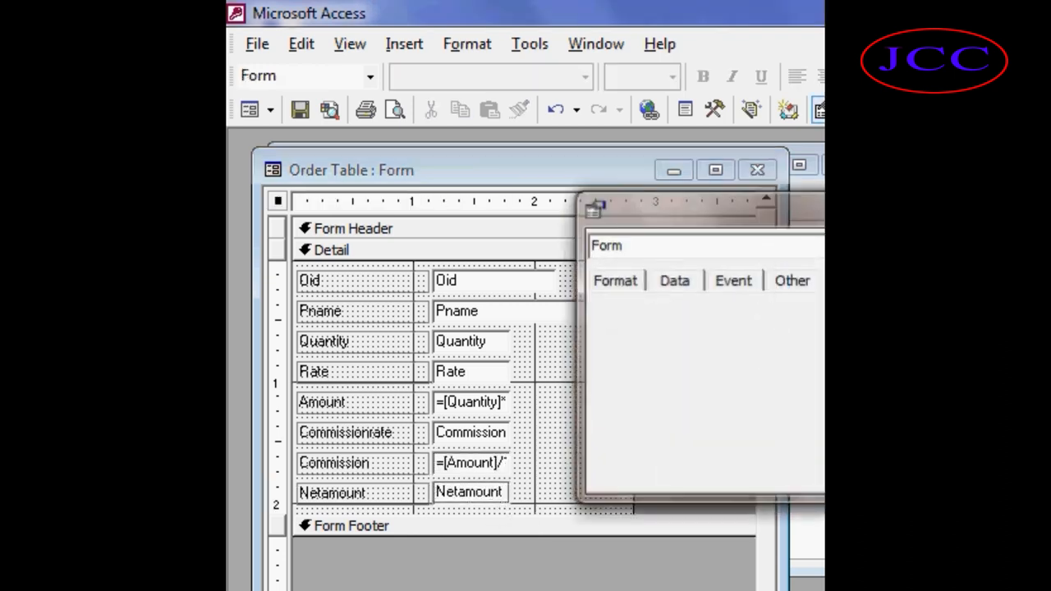
pyautogui.press('Delete')
pyautogui.press('Delete')
pyautogui.press('BackSpace')
pyautogui.press('BackSpace')
pyautogui.press('BackSpace')
pyautogui.press('BackSpace')
pyautogui.press('BackSpace')
pyautogui.press('BackSpace')
pyautogui.press('BackSpace')
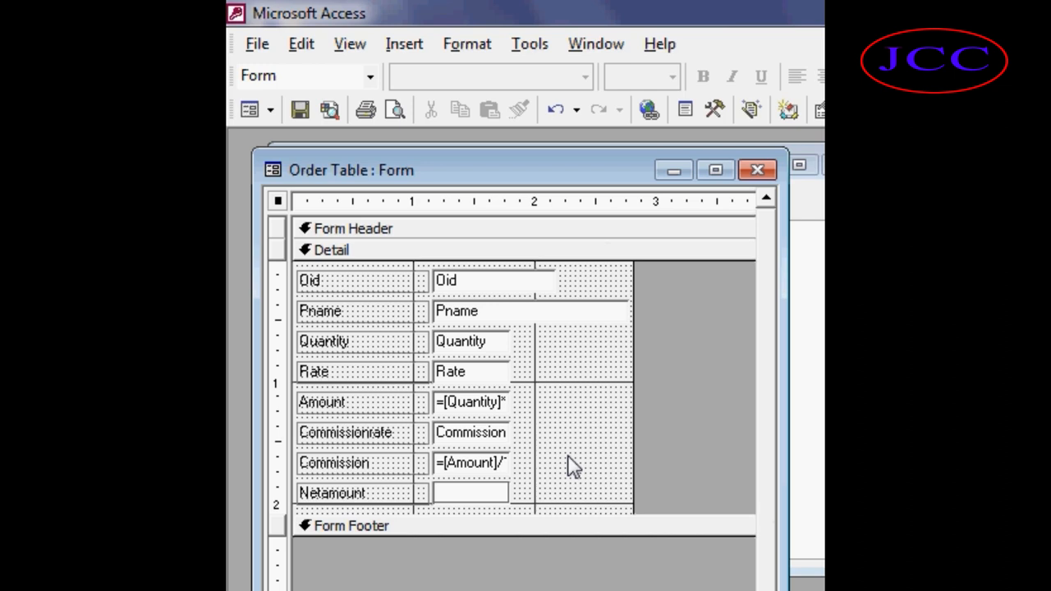
pyautogui.write('=[')
pyautogui.write('Amo')
pyautogui.write('unt-')
pyautogui.write('commis')
pyautogui.write('sion')
pyautogui.press('Return')
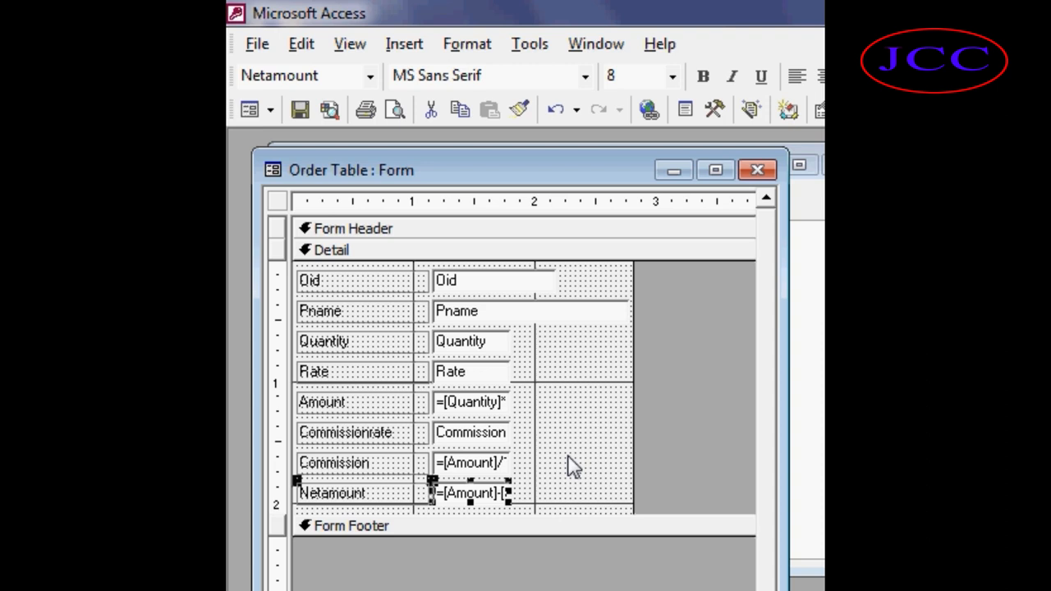
# Close the form design, saving the changes, and open the Order Table form in Form view.
pyautogui.hotkey('ctrl', 'w')
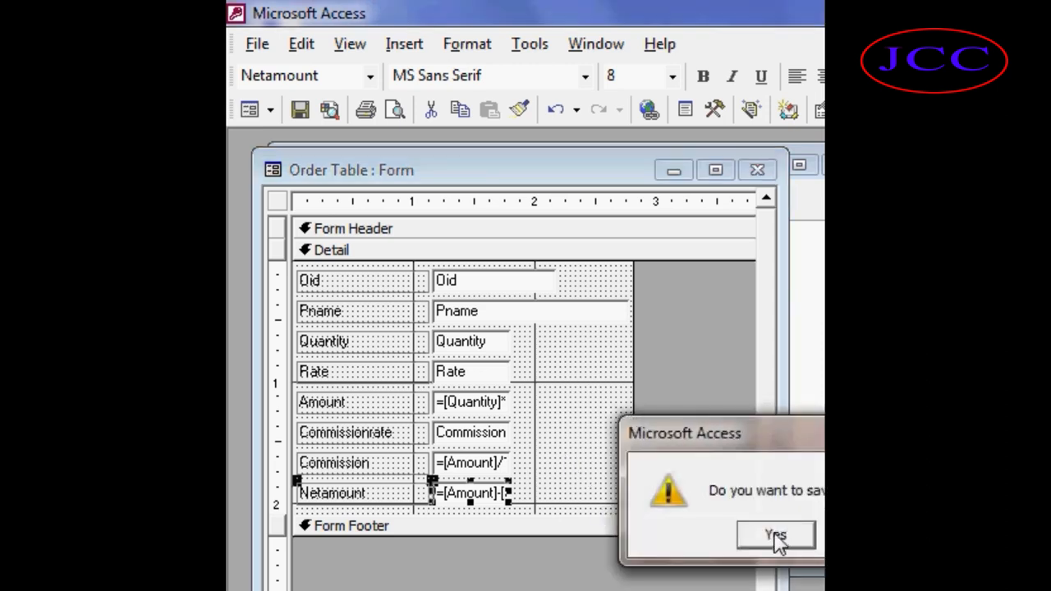
pyautogui.click(776, 534)
pyautogui.click(334, 200)
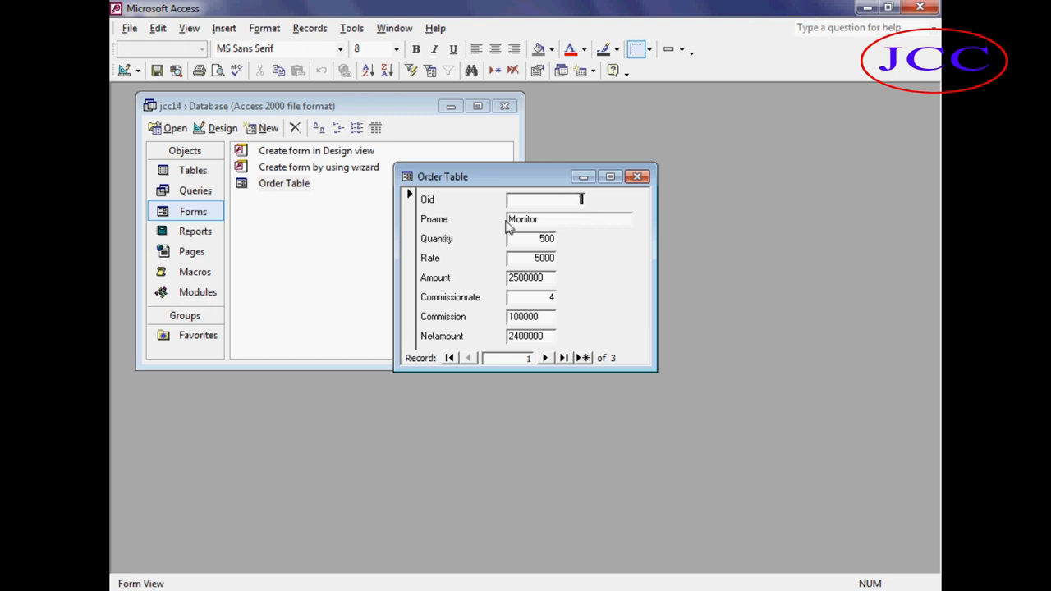
# Browse through the form's records to check the calculated Amount, Commission and Netamount values.
pyautogui.click(539, 220)
pyautogui.click(542, 361)
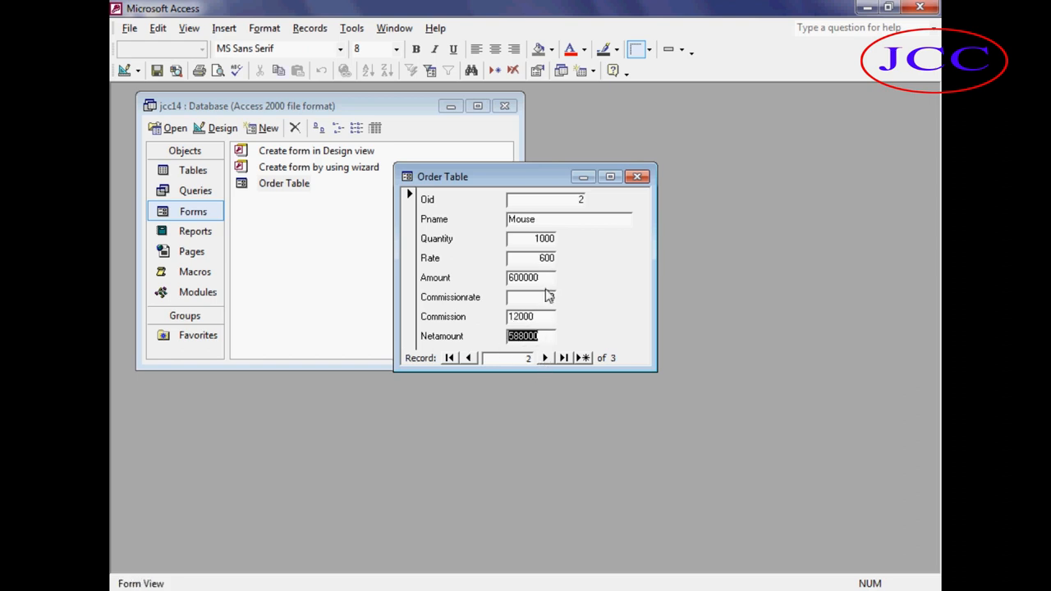
pyautogui.click(543, 359)
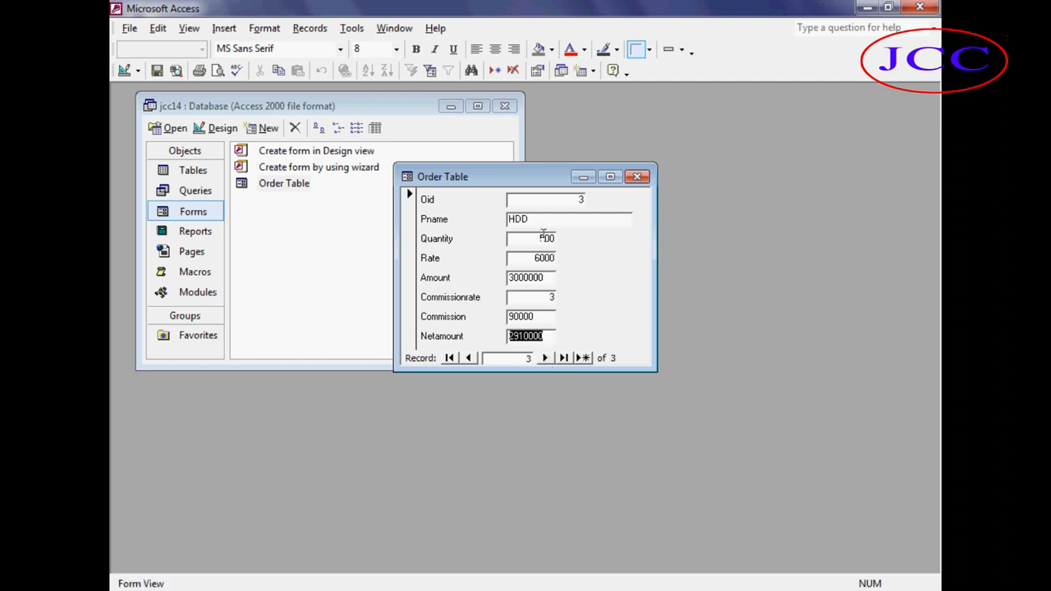
pyautogui.click(475, 360)
pyautogui.click(475, 360)
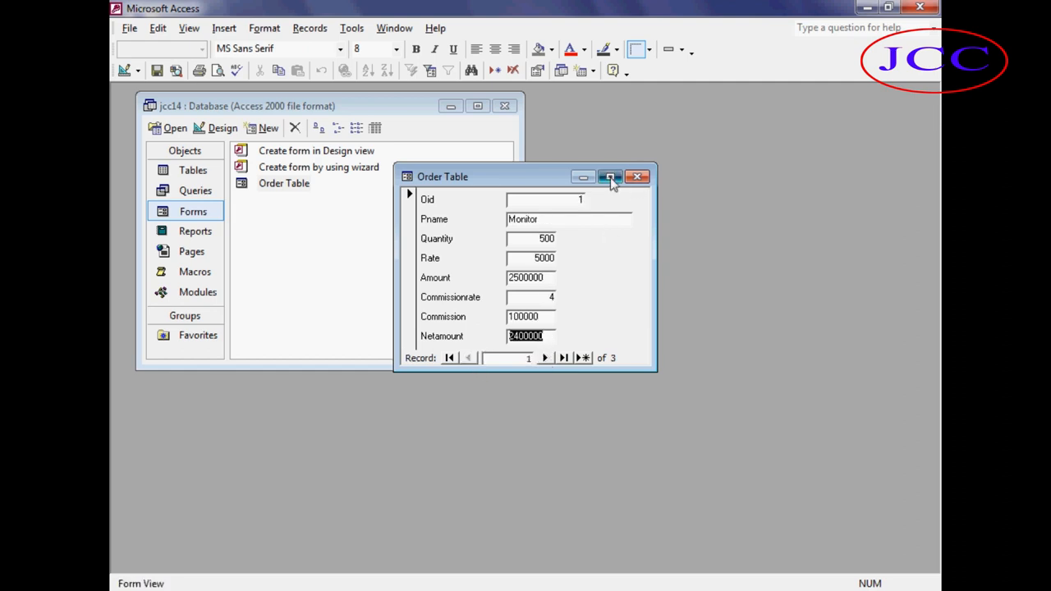
# Preview the Order Table form for printing at 100% zoom, then close the preview and the form.
pyautogui.click(610, 176)
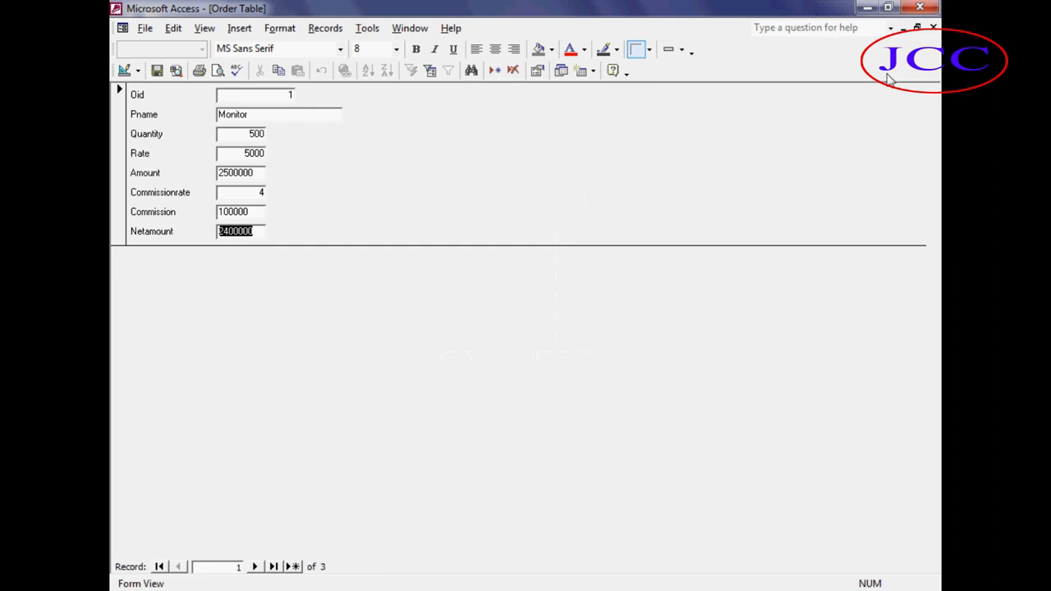
pyautogui.click(918, 27)
pyautogui.click(129, 29)
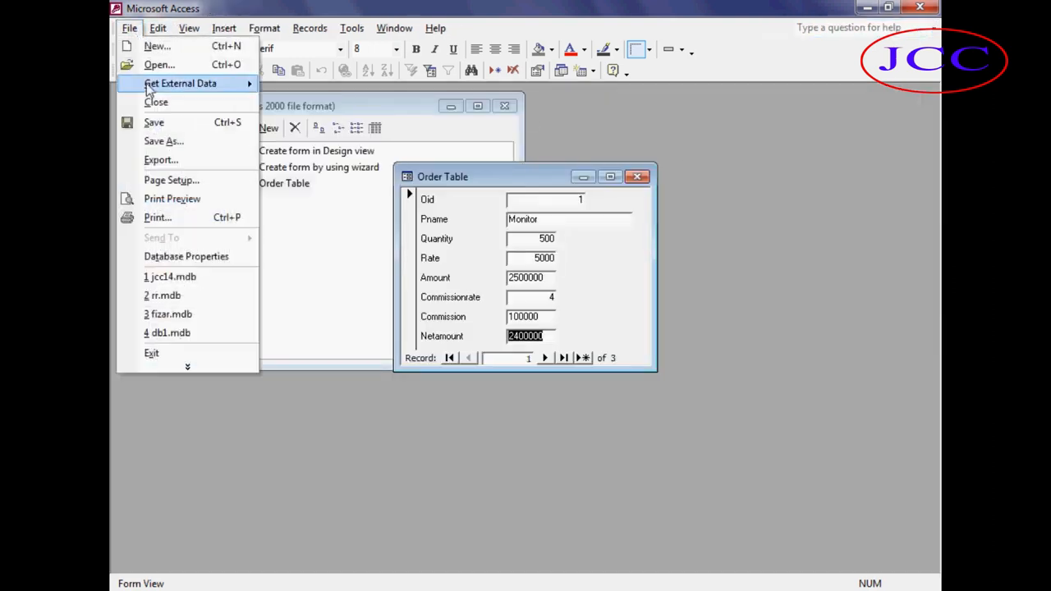
pyautogui.click(173, 202)
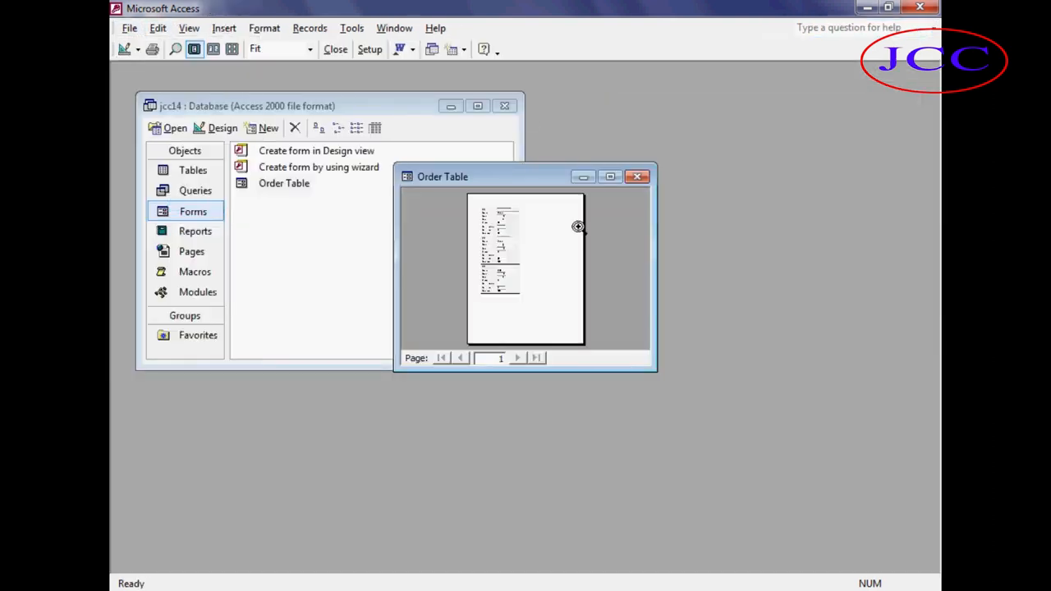
pyautogui.click(613, 177)
pyautogui.click(364, 244)
pyautogui.scroll(2, 410, 208)
pyautogui.scroll(-4, 431, 207)
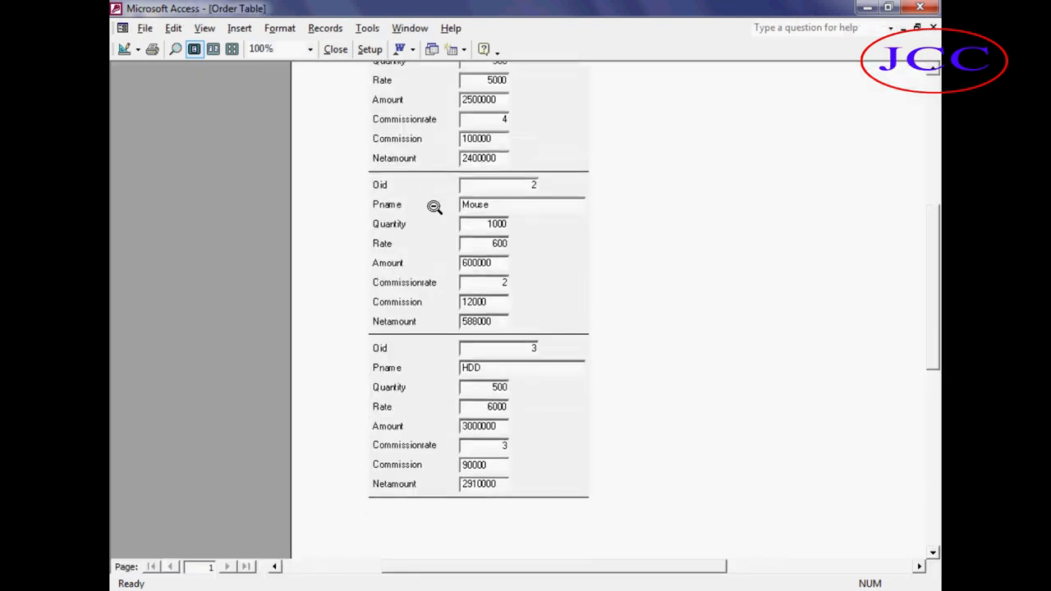
pyautogui.scroll(2, 437, 222)
pyautogui.scroll(5, 440, 238)
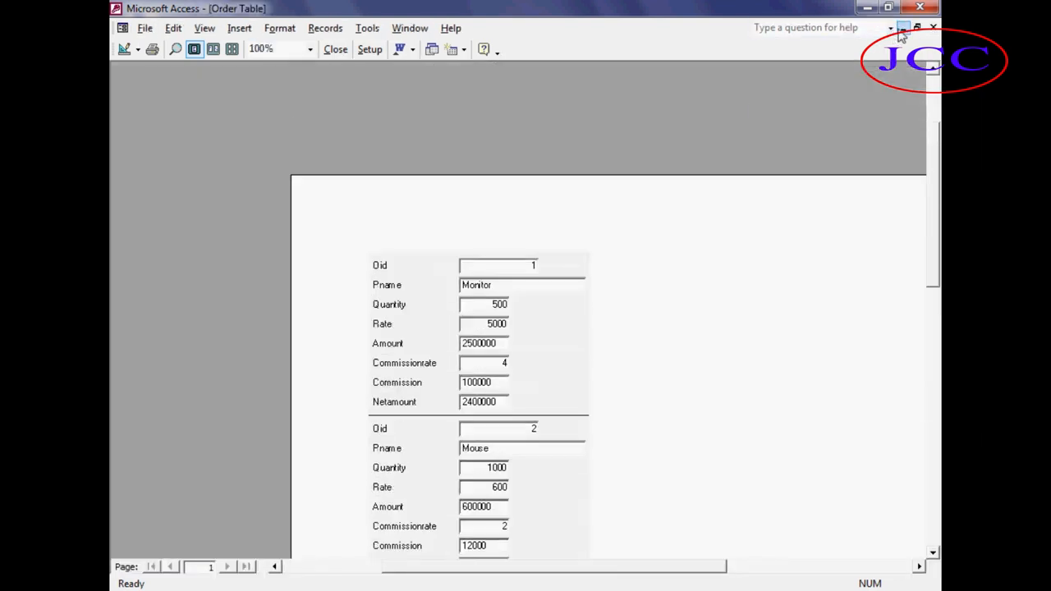
pyautogui.click(917, 28)
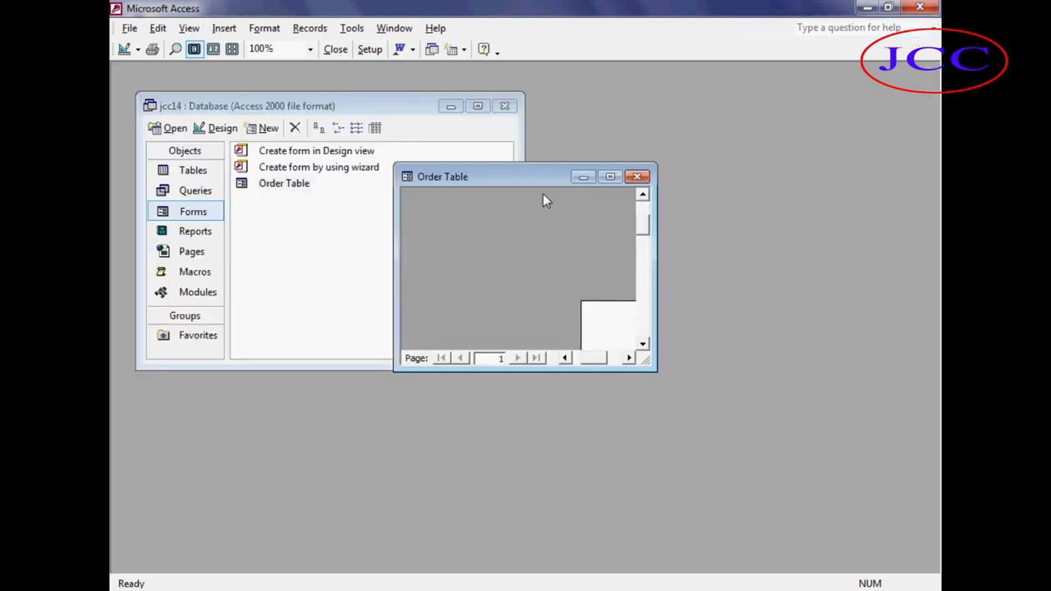
pyautogui.press('Escape')
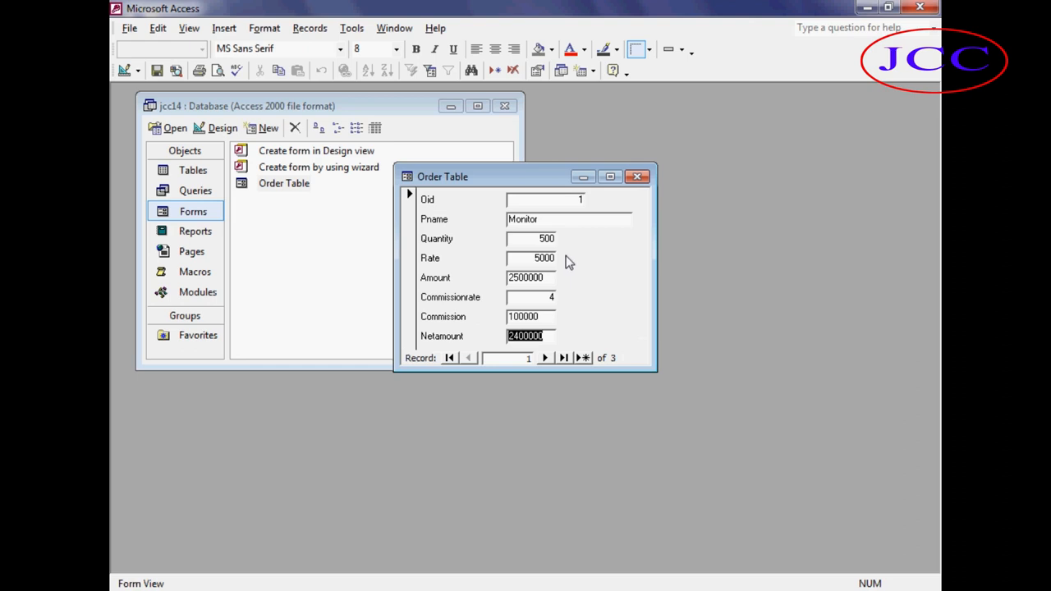
pyautogui.click(638, 177)
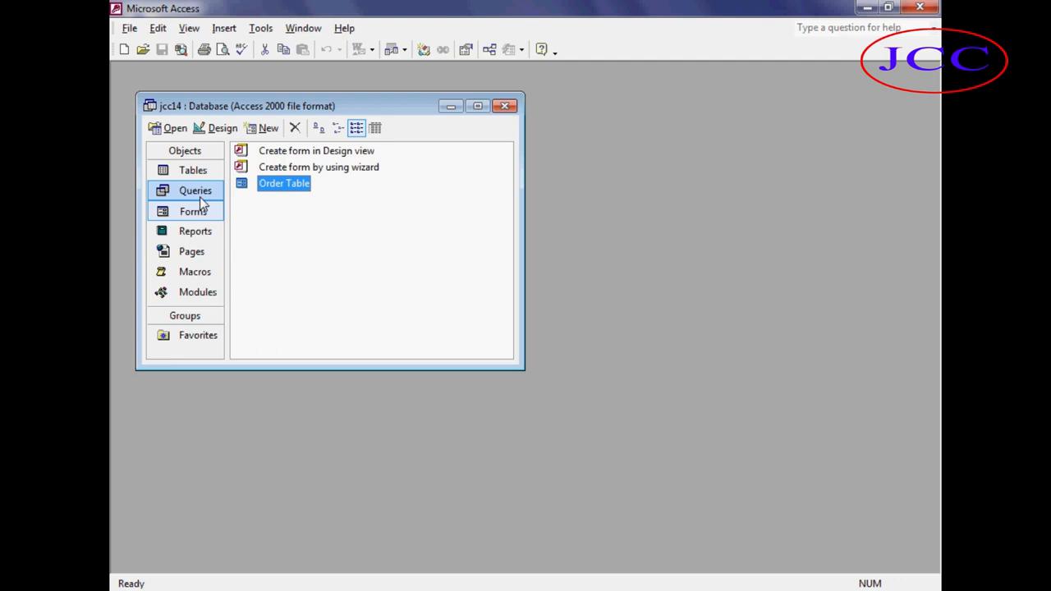
# Start a new table in Design view from the Tables list.
pyautogui.click(214, 170)
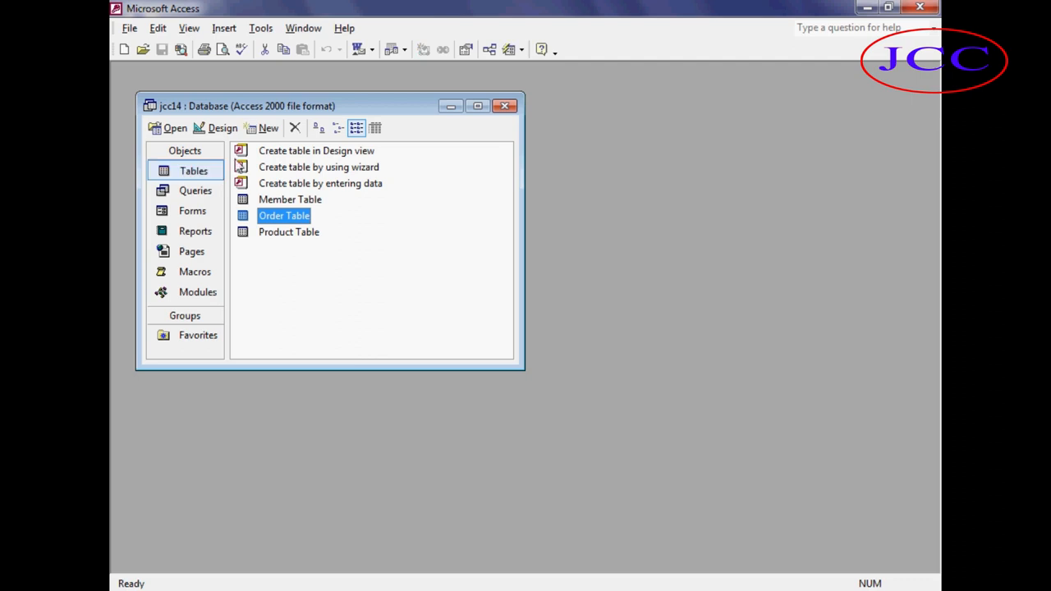
pyautogui.click(268, 128)
pyautogui.click(574, 180)
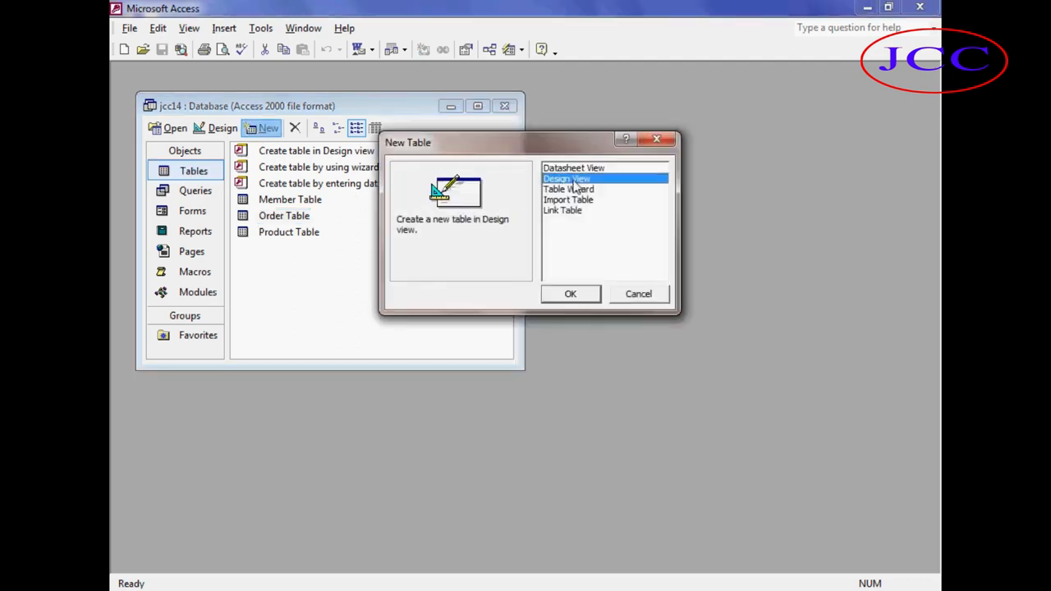
pyautogui.click(560, 294)
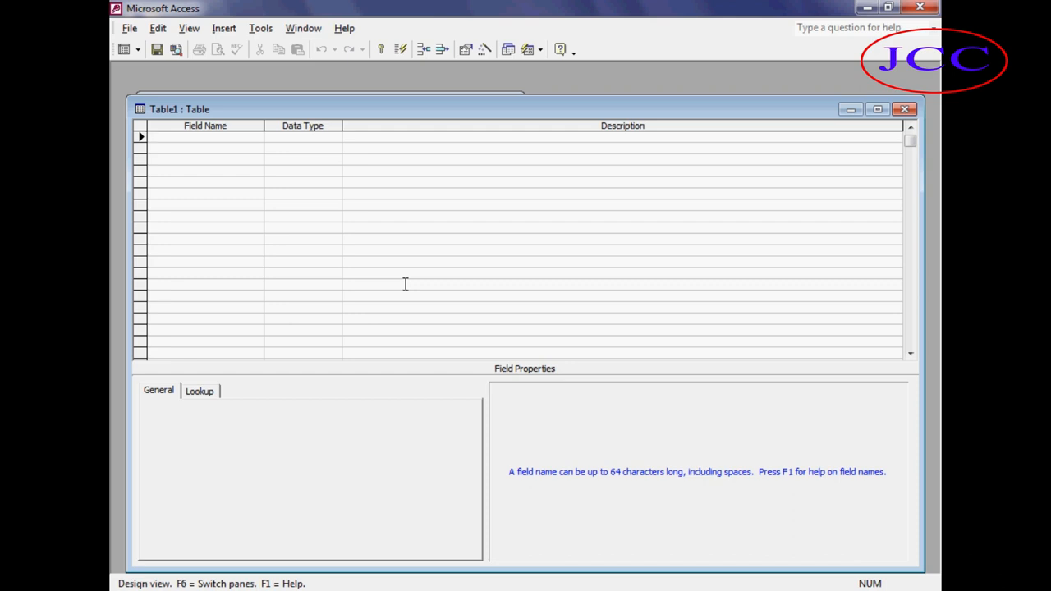
# Define the new table's first fields: Slno as AutoNumber and Name as Text.
pyautogui.write('Slno')
pyautogui.press('Tab')
pyautogui.write('a')
pyautogui.press('Tab')
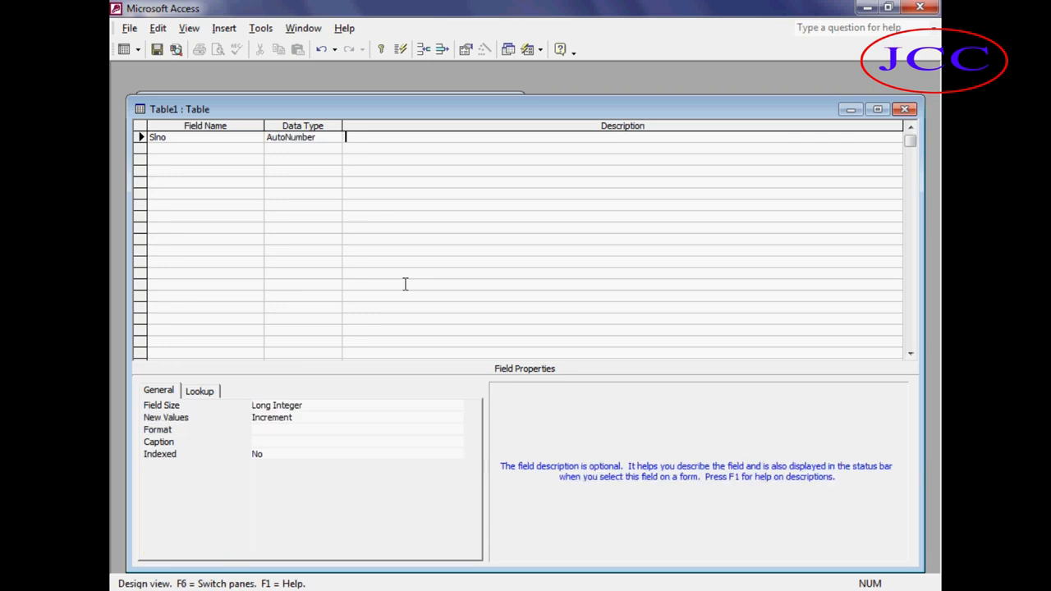
pyautogui.press('Tab')
pyautogui.write('Name')
pyautogui.press('Tab')
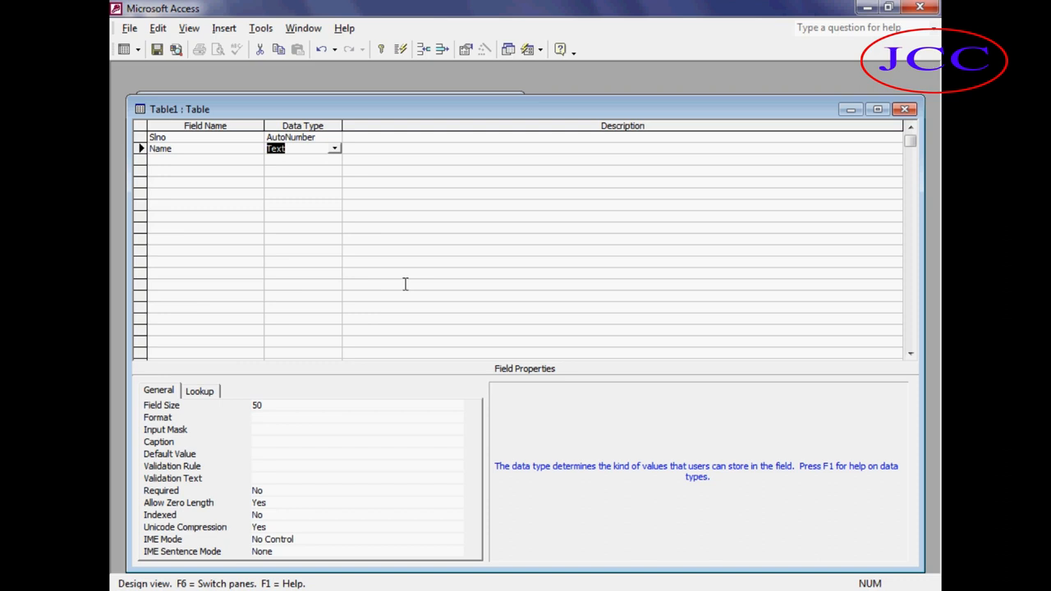
pyautogui.press('Tab')
pyautogui.press('Tab')
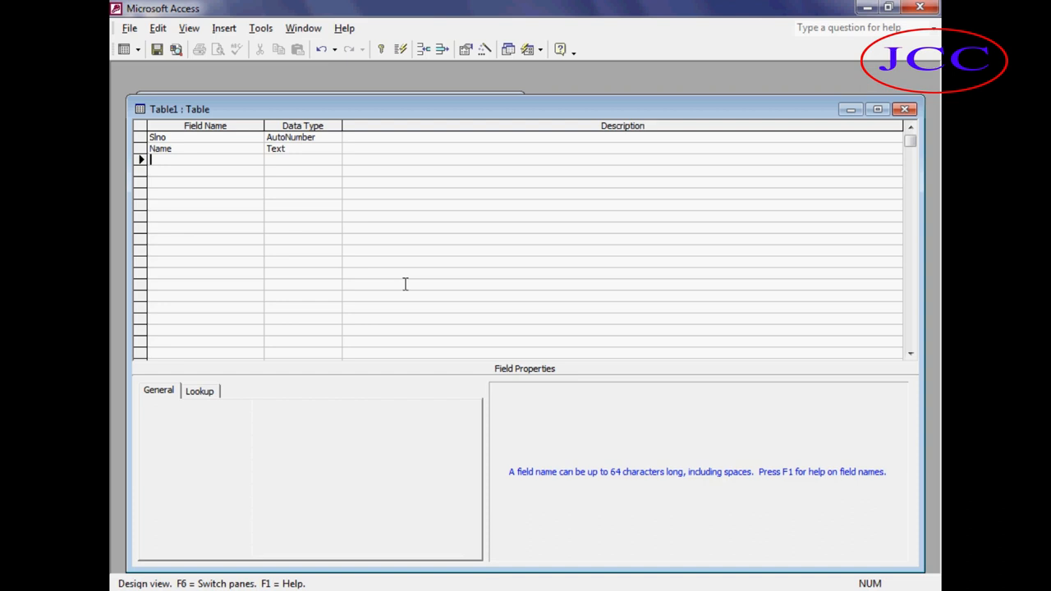
# Add a Course field with Text type and a Fees field with Number type.
pyautogui.write('Course')
pyautogui.press('Tab')
pyautogui.write('N')
pyautogui.press('BackSpace')
pyautogui.press('BackSpace')
pyautogui.write('t')
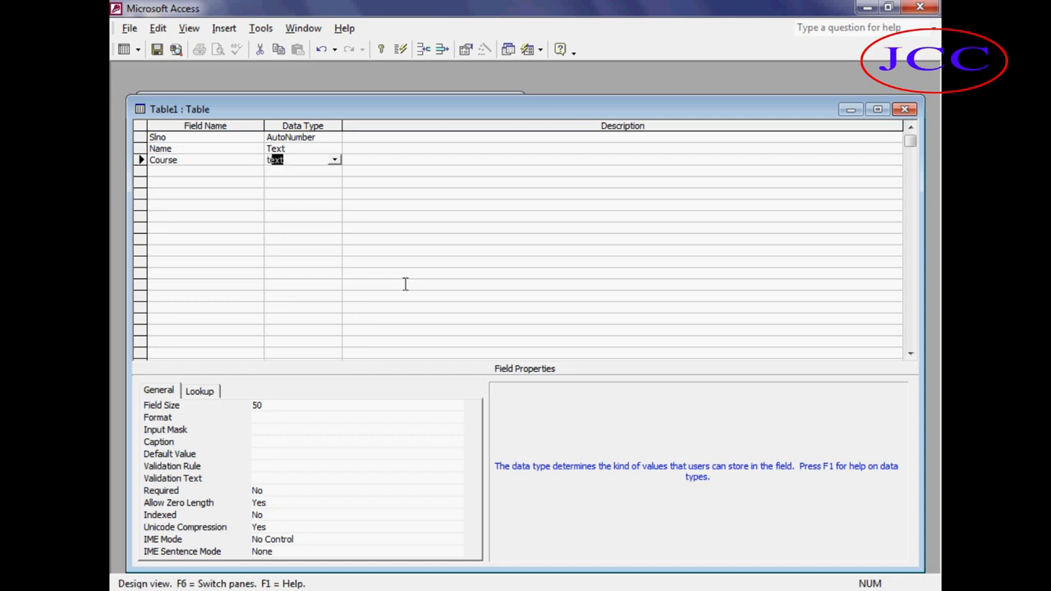
pyautogui.press('Tab')
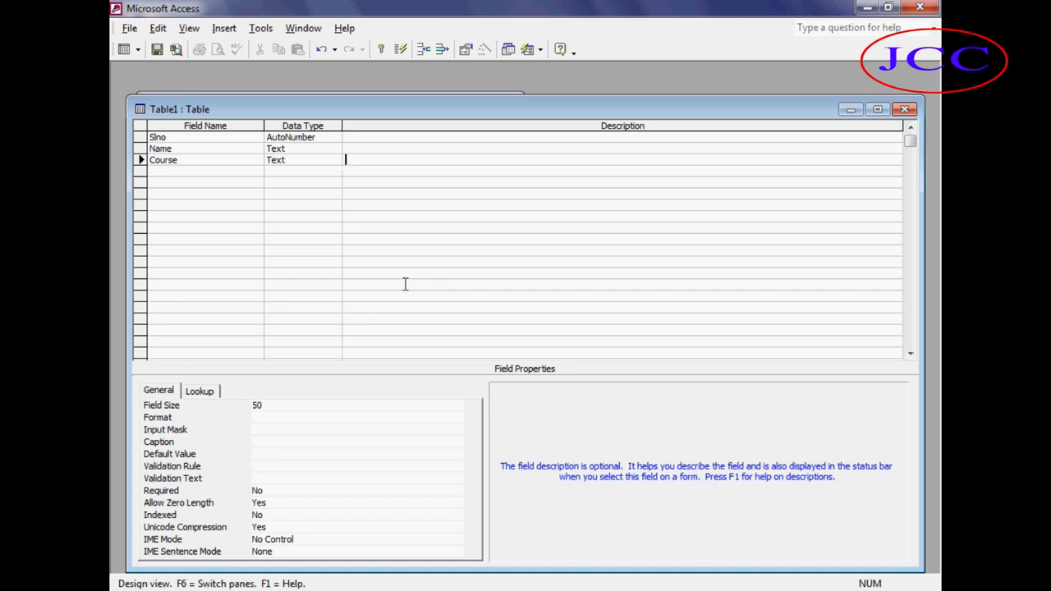
pyautogui.press('Tab')
pyautogui.write('Fees')
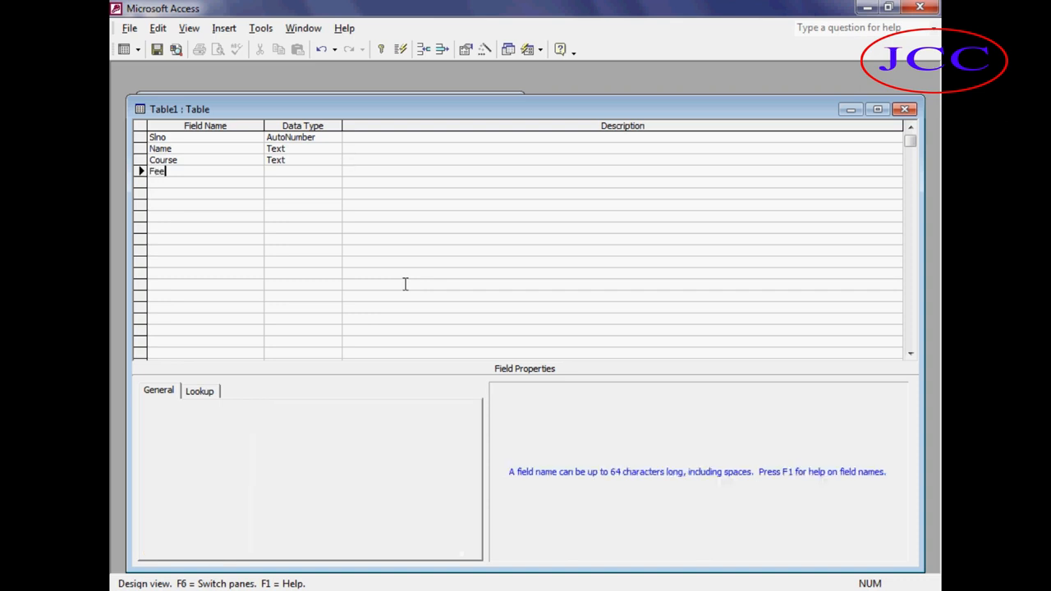
pyautogui.press('Tab')
pyautogui.write('n')
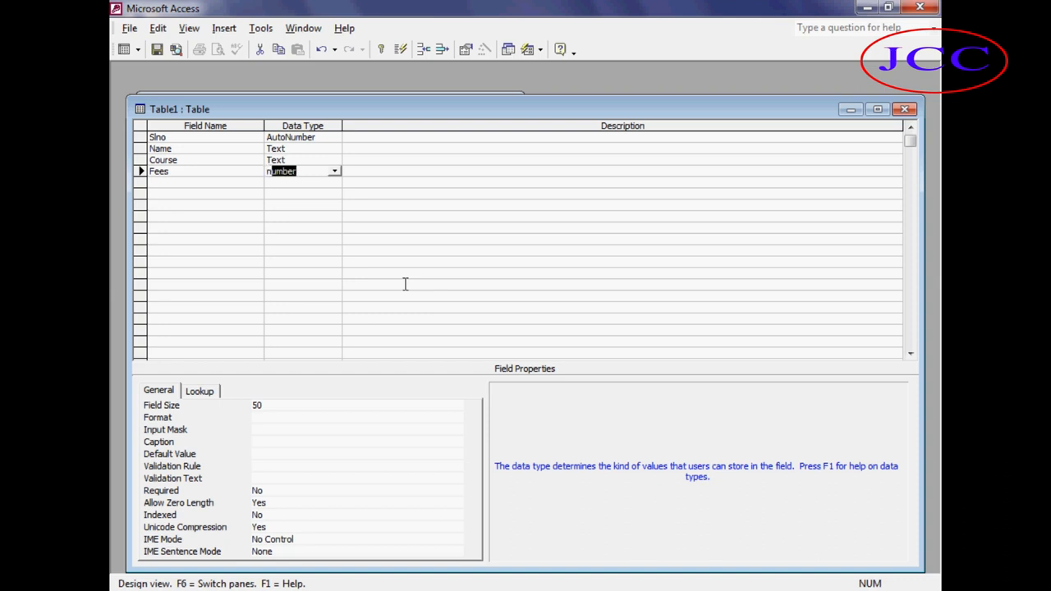
pyautogui.press('Tab')
# Add Paid and Dues fields, both with the Number data type.
pyautogui.press('Tab')
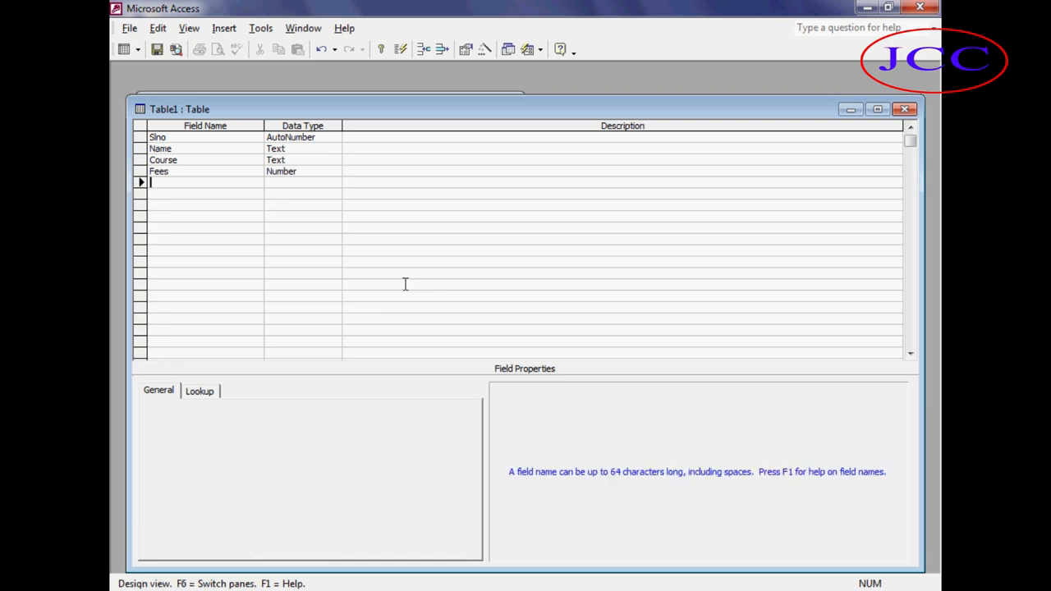
pyautogui.write('Paid')
pyautogui.press('Tab')
pyautogui.write('n')
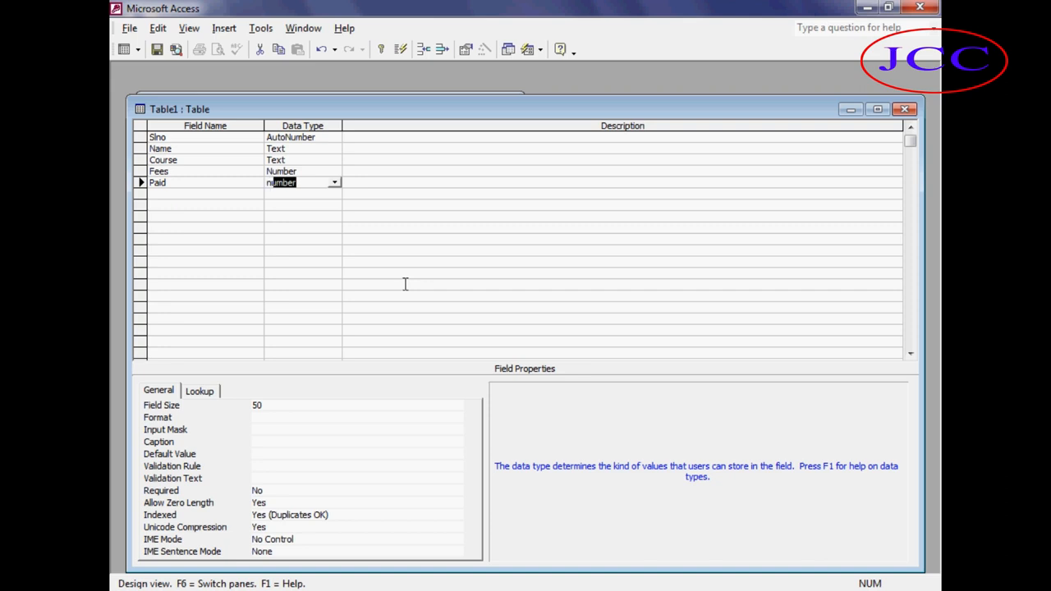
pyautogui.press('Tab')
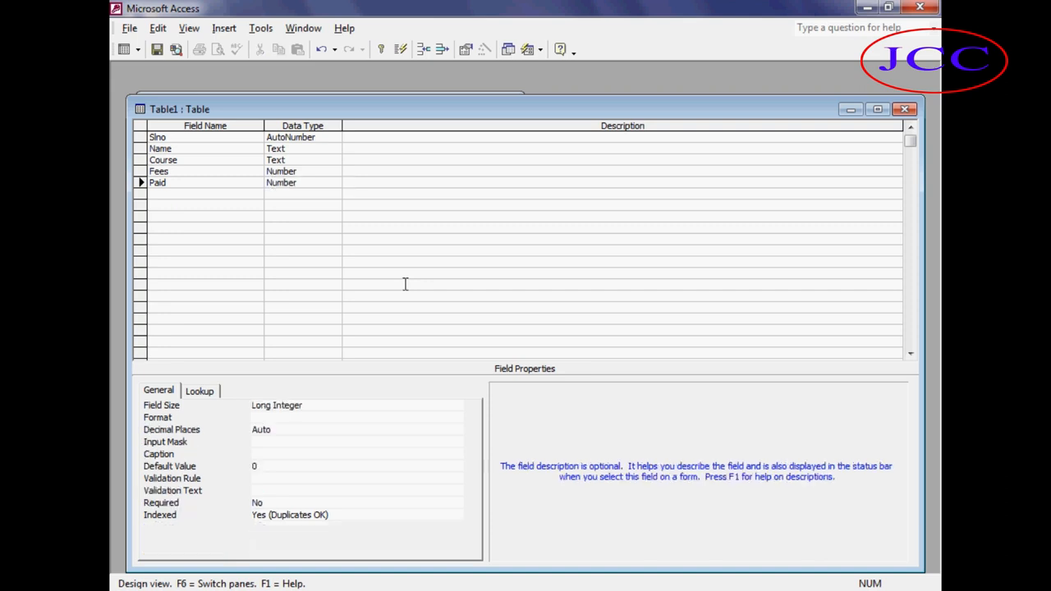
pyautogui.press('Tab')
pyautogui.write('Dues')
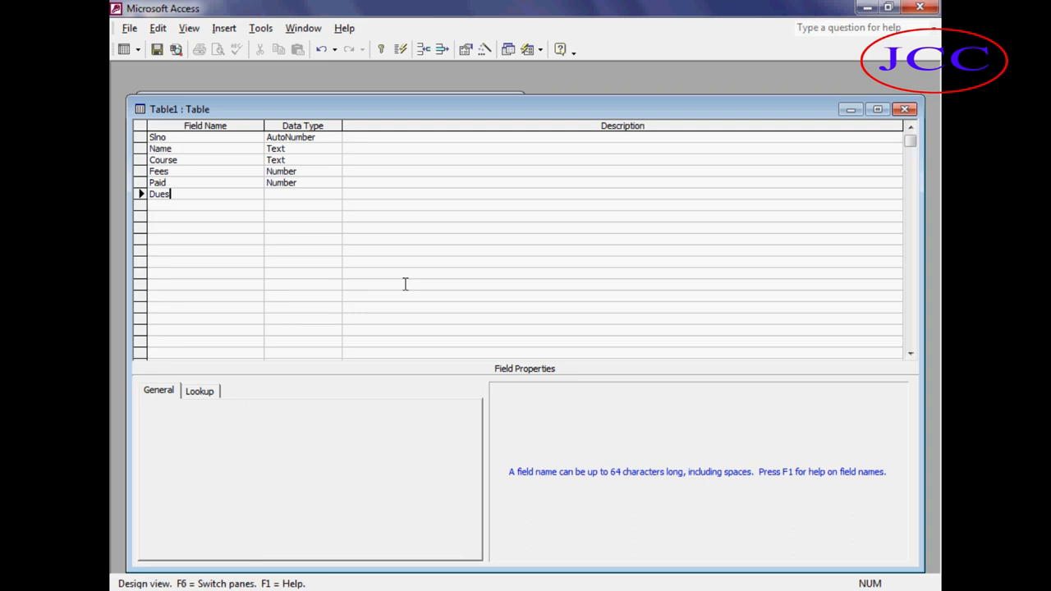
pyautogui.press('Tab')
pyautogui.write('n')
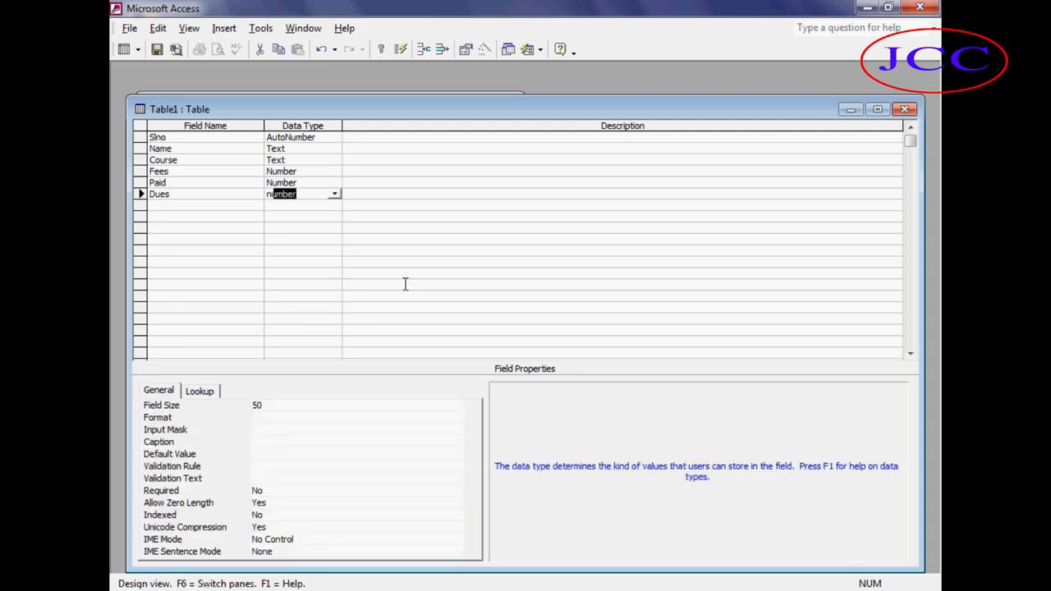
# Close the design and save the table as Repayment Account without creating a primary key.
pyautogui.hotkey('ctrl', 'w')
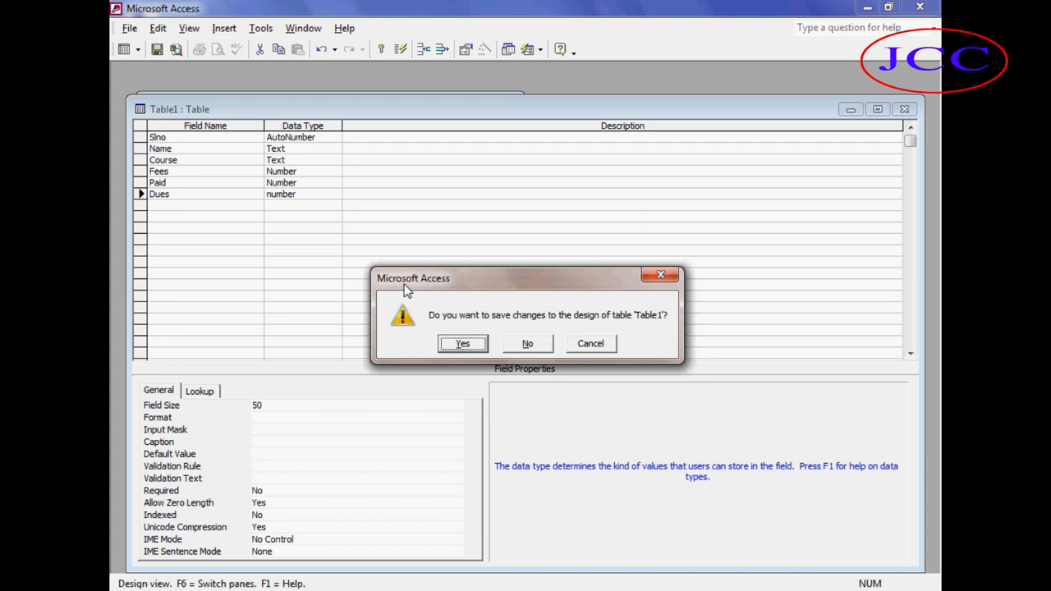
pyautogui.click(462, 343)
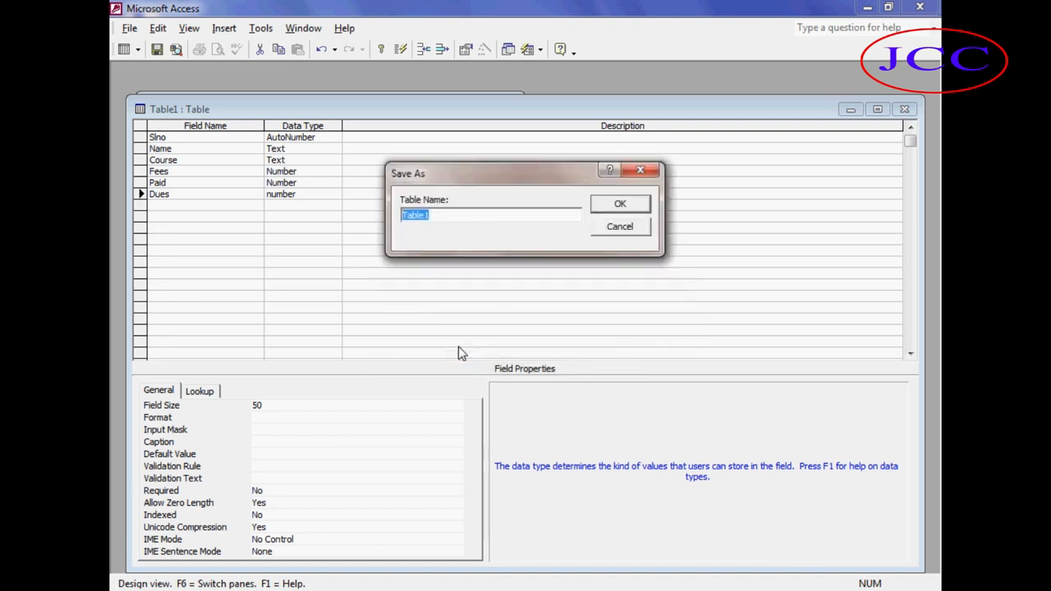
pyautogui.press('BackSpace')
pyautogui.write('Repayment ')
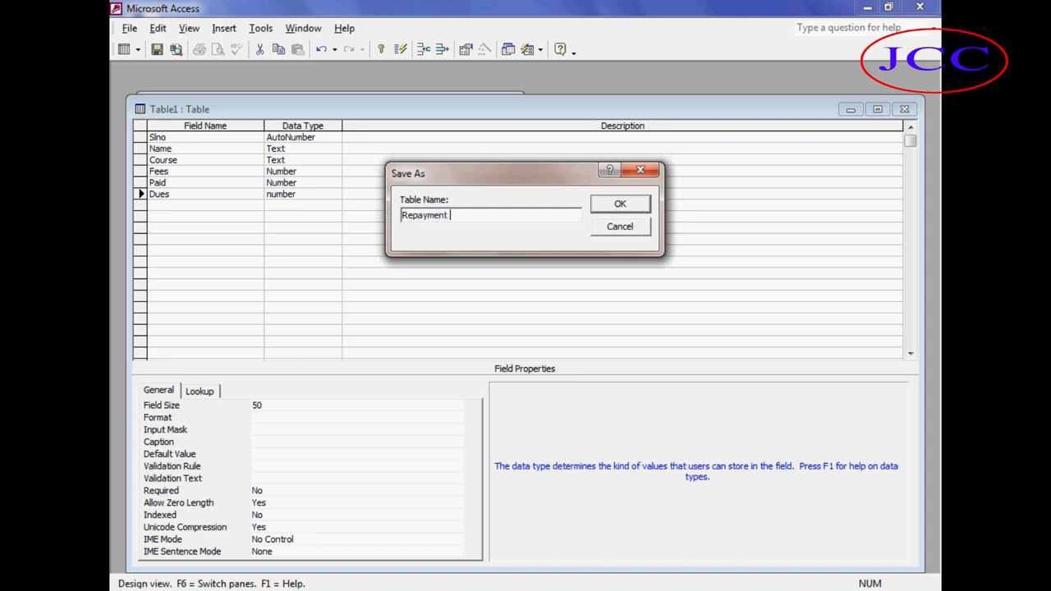
pyautogui.write('Account')
pyautogui.press('Return')
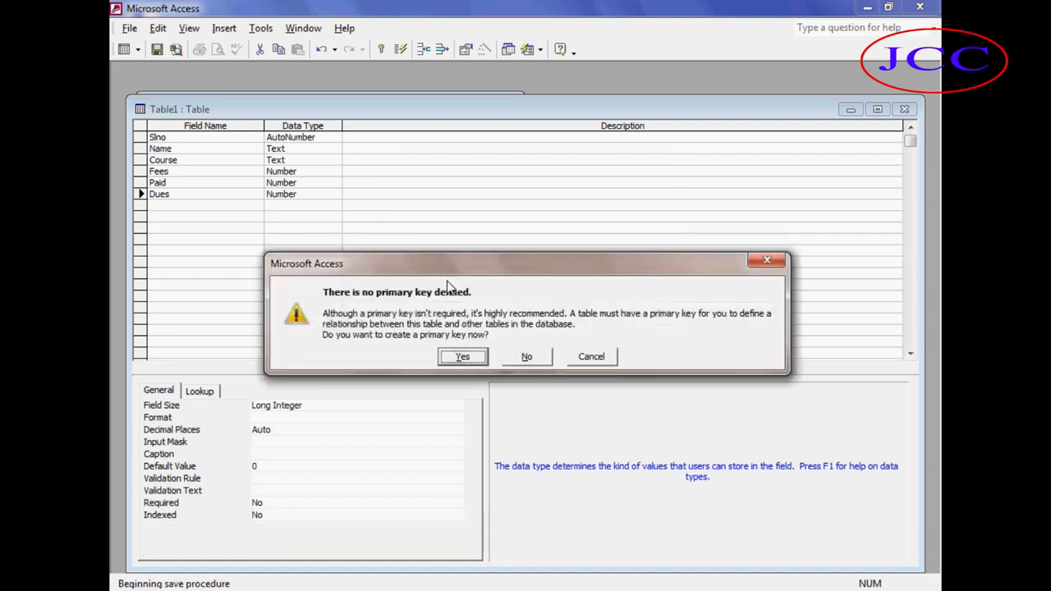
pyautogui.click(524, 358)
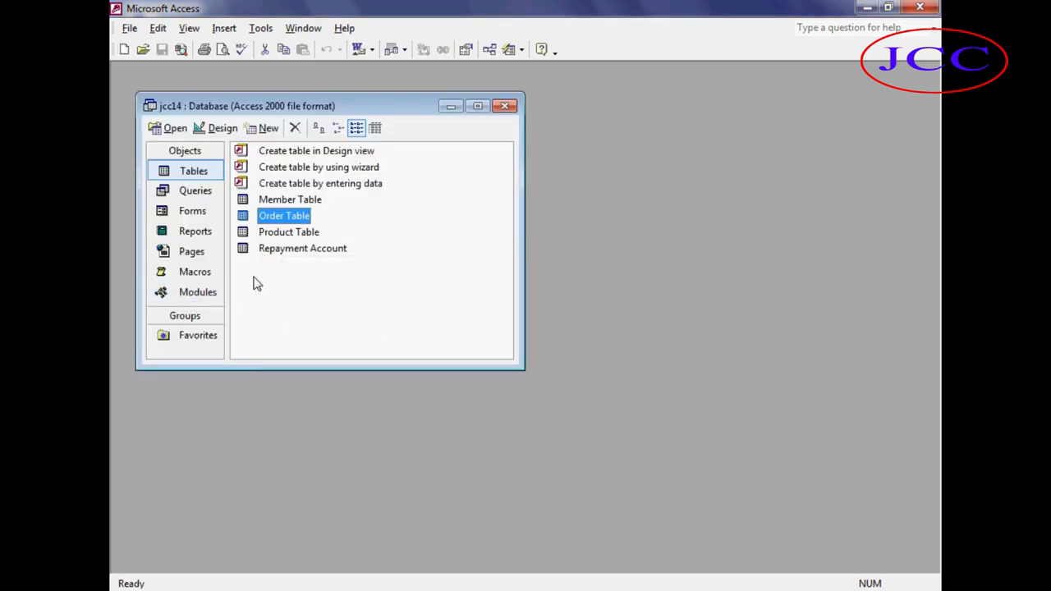
# Open the Repayment Account table and enter a first record with a student name, course Dcs, fees 6000, paid 2000.
pyautogui.click(307, 295)
pyautogui.click(302, 256)
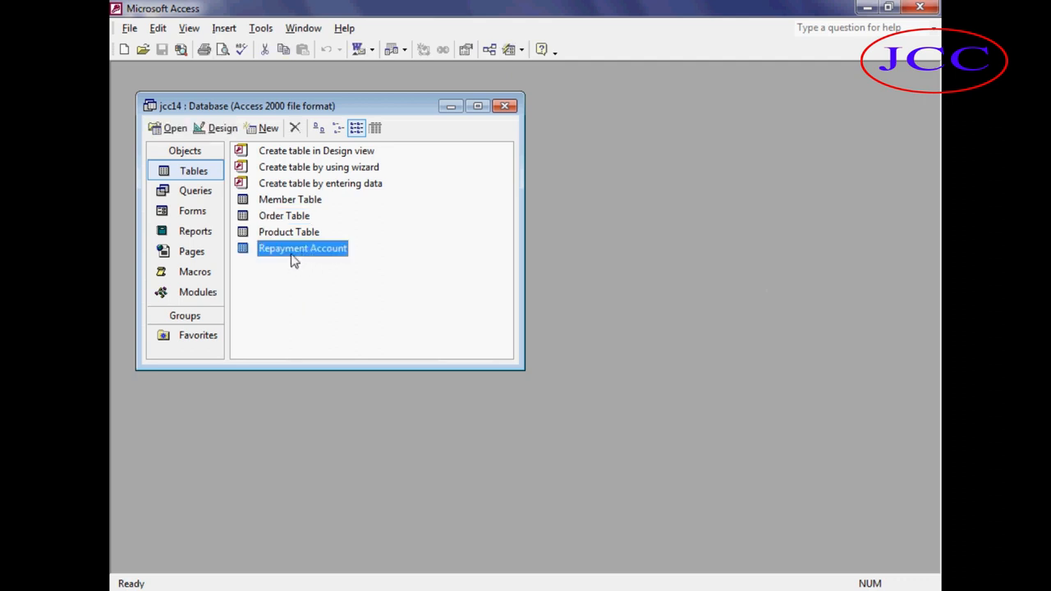
pyautogui.click(307, 297)
pyautogui.click(305, 251)
pyautogui.click(173, 129)
pyautogui.click(275, 142)
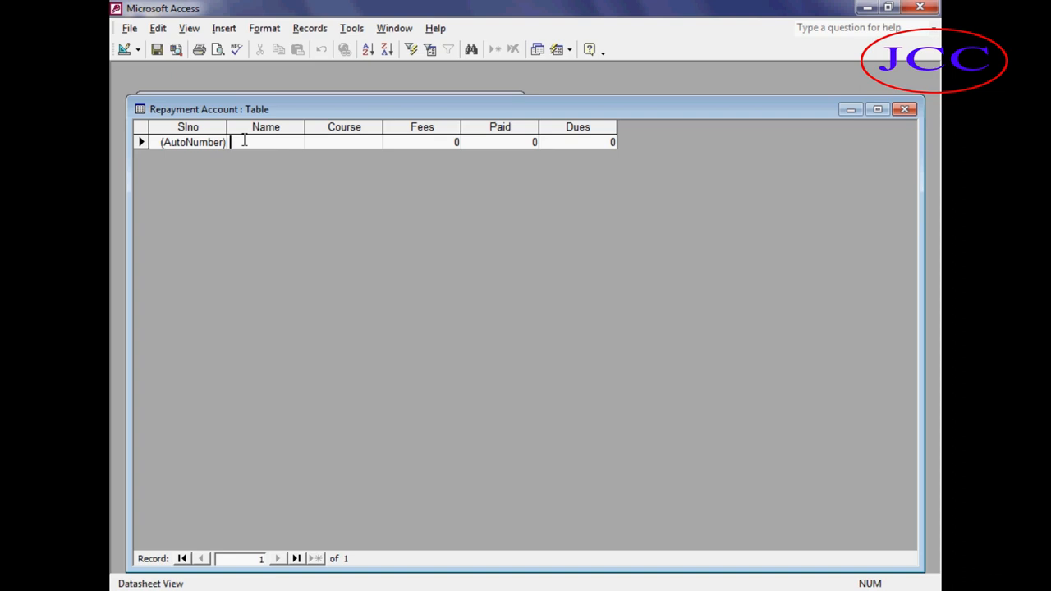
pyautogui.write('Rama')
pyautogui.press('Tab')
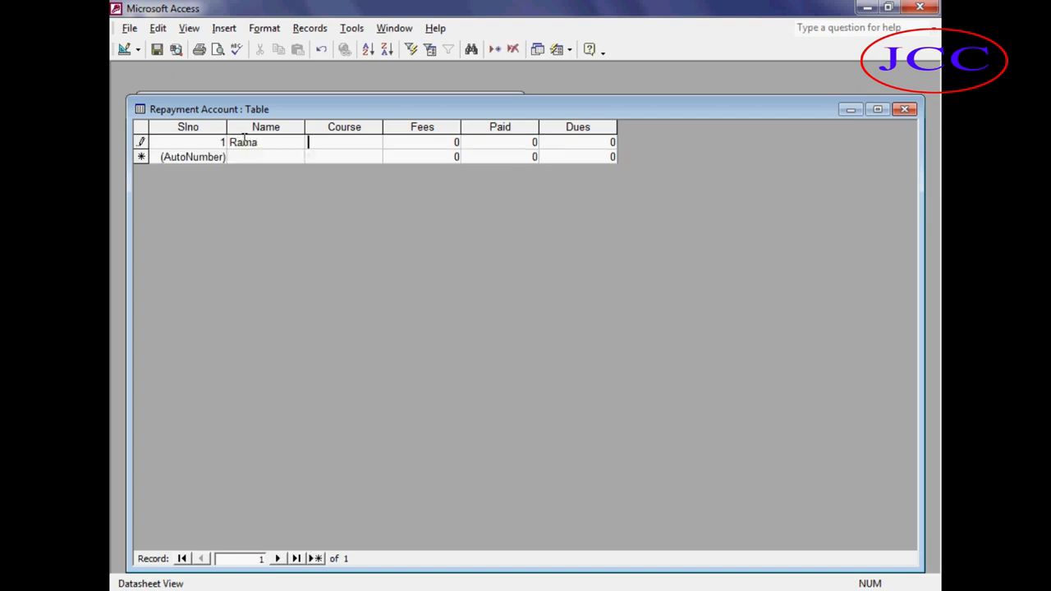
pyautogui.write('Dcs')
pyautogui.press('Tab')
pyautogui.write('6000')
pyautogui.press('Tab')
pyautogui.write('2000')
pyautogui.press('Tab')
pyautogui.press('Tab')
pyautogui.press('Tab')
# Enter a second record with a student name, course ACS, fees 4500 and paid 3000.
pyautogui.write('Sa')
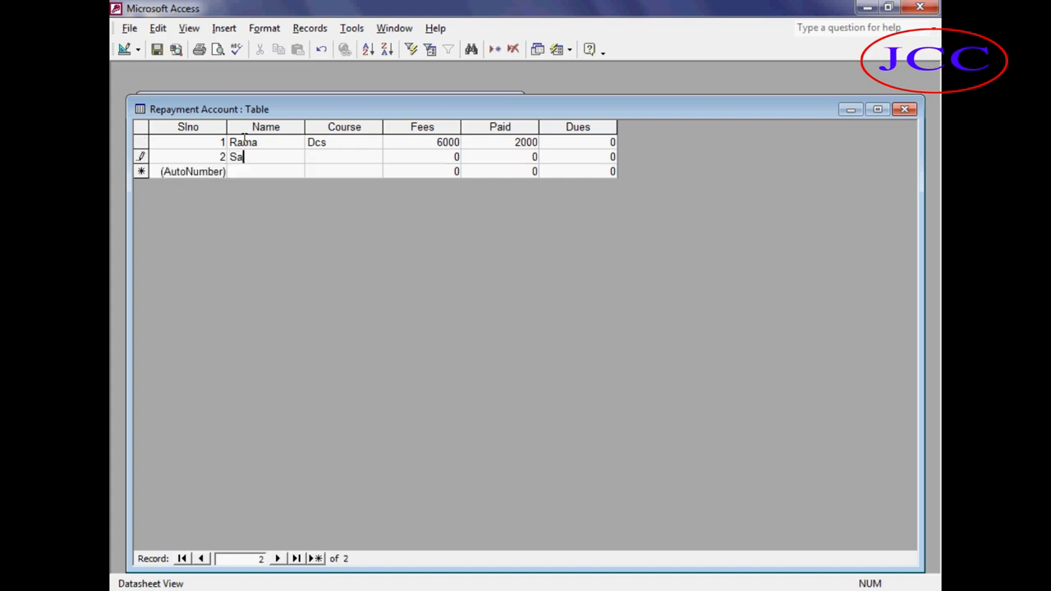
pyautogui.write('jib')
pyautogui.press('Tab')
pyautogui.write('ACS')
pyautogui.press('Tab')
pyautogui.write('4500')
pyautogui.press('Tab')
pyautogui.write('3000')
pyautogui.press('Tab')
pyautogui.press('Tab')
pyautogui.press('Tab')
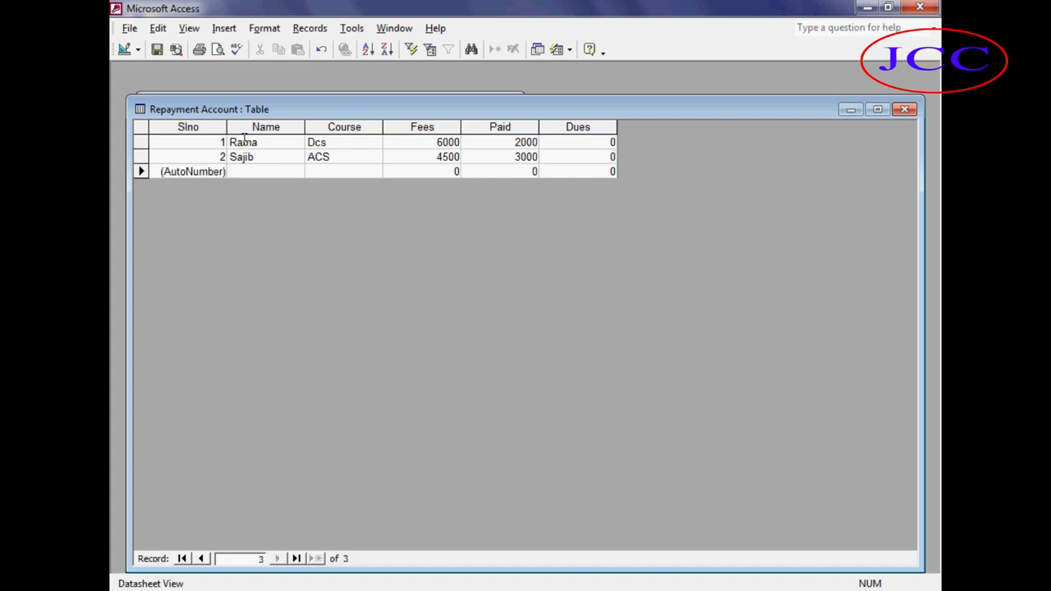
# Enter a third record with a student name and course Graphics.
pyautogui.write('Saif')
pyautogui.press('Tab')
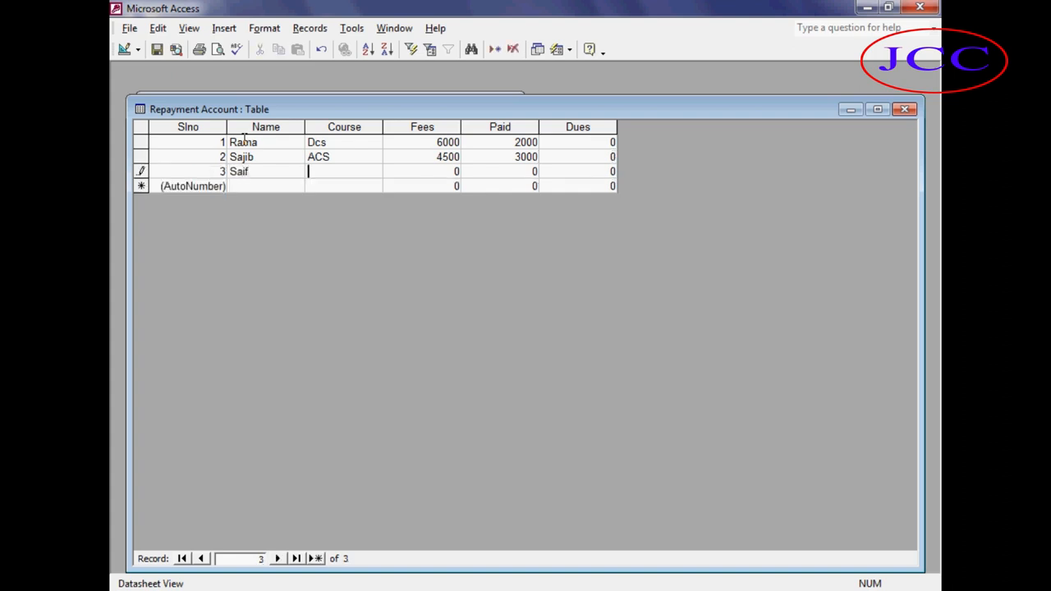
pyautogui.write('Gra')
pyautogui.press('BackSpace')
pyautogui.write('raphics')
pyautogui.press('Tab')
pyautogui.press('Tab')
pyautogui.press('Tab')
# Enter a fourth record with a student name, course Freelancing and fees 10000.
pyautogui.press('Tab')
pyautogui.press('Tab')
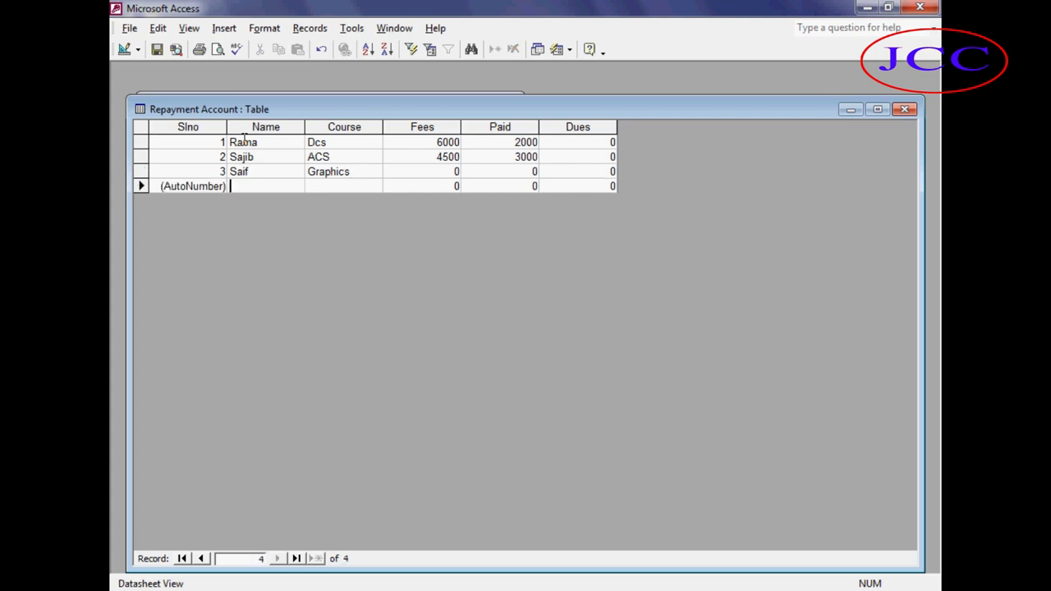
pyautogui.write('Abir')
pyautogui.press('Tab')
pyautogui.write('Freel')
pyautogui.press('BackSpace')
pyautogui.write('lancing')
pyautogui.press('Tab')
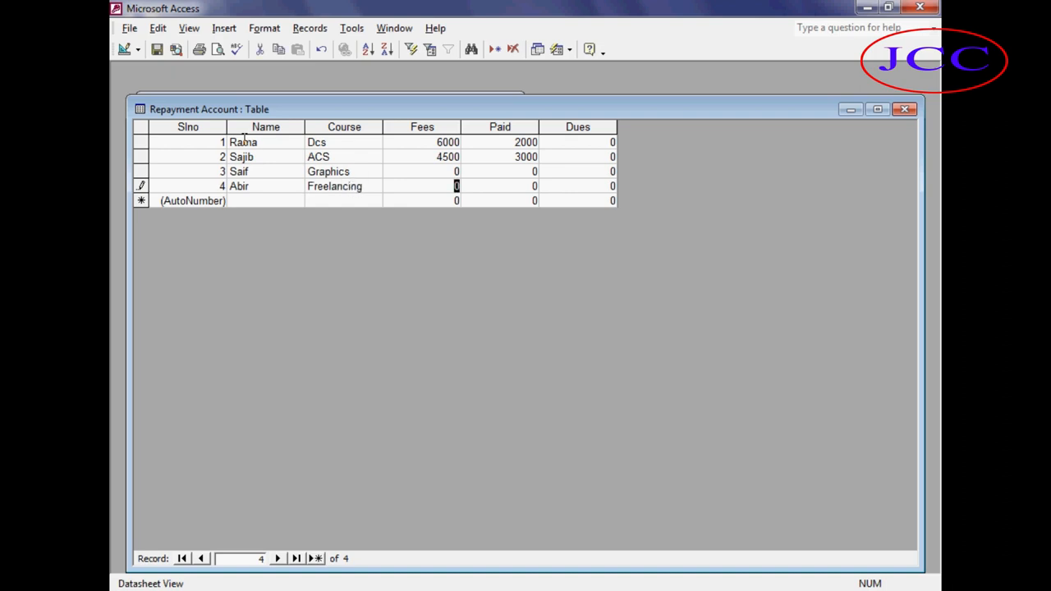
pyautogui.write('10000')
# Set the third record's fees to 8000 and paid to 4000, enter 8000 in the fourth record, and close the table.
pyautogui.press('Up')
pyautogui.write('8000')
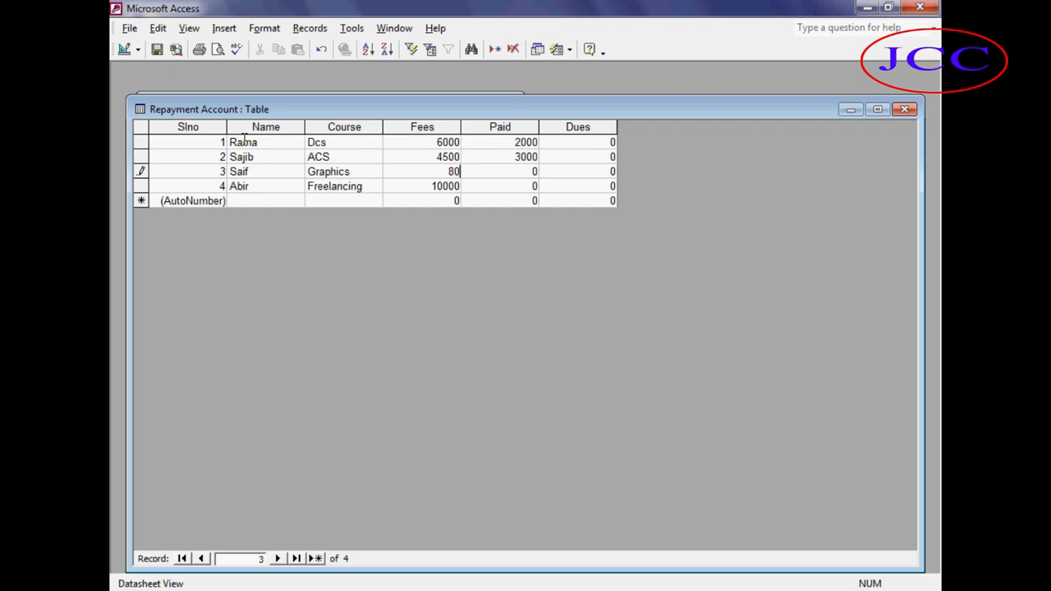
pyautogui.press('Tab')
pyautogui.write('4000')
pyautogui.press('Tab')
pyautogui.press('Tab')
pyautogui.press('Tab')
pyautogui.press('Tab')
pyautogui.press('Tab')
pyautogui.press('Tab')
pyautogui.write('8000')
pyautogui.hotkey('ctrl', 'w')
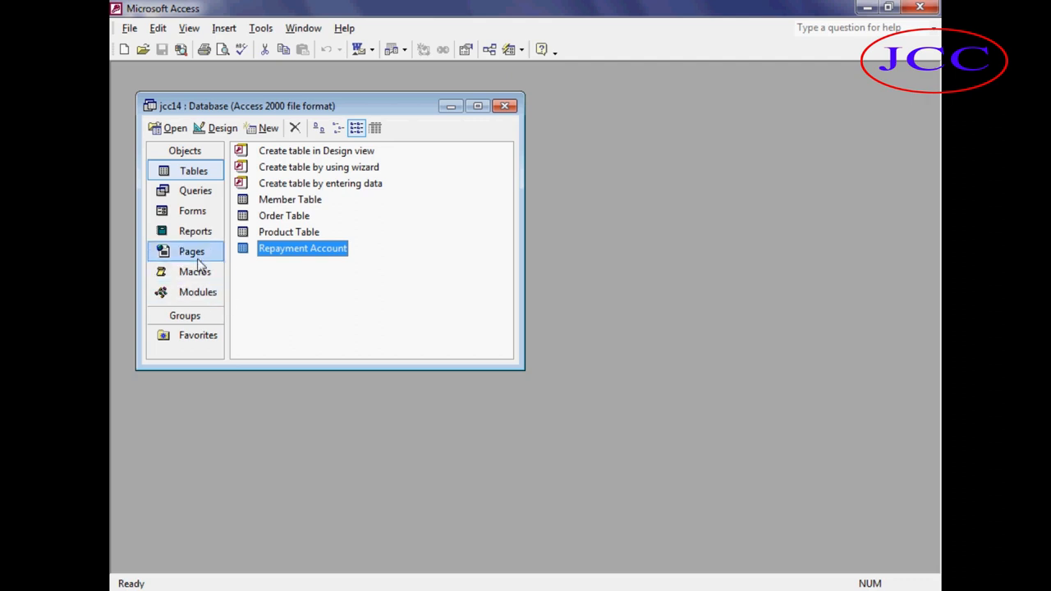
# Start the Form Wizard for a new form based on the Repayment Account table.
pyautogui.click(210, 211)
pyautogui.click(266, 128)
pyautogui.click(550, 170)
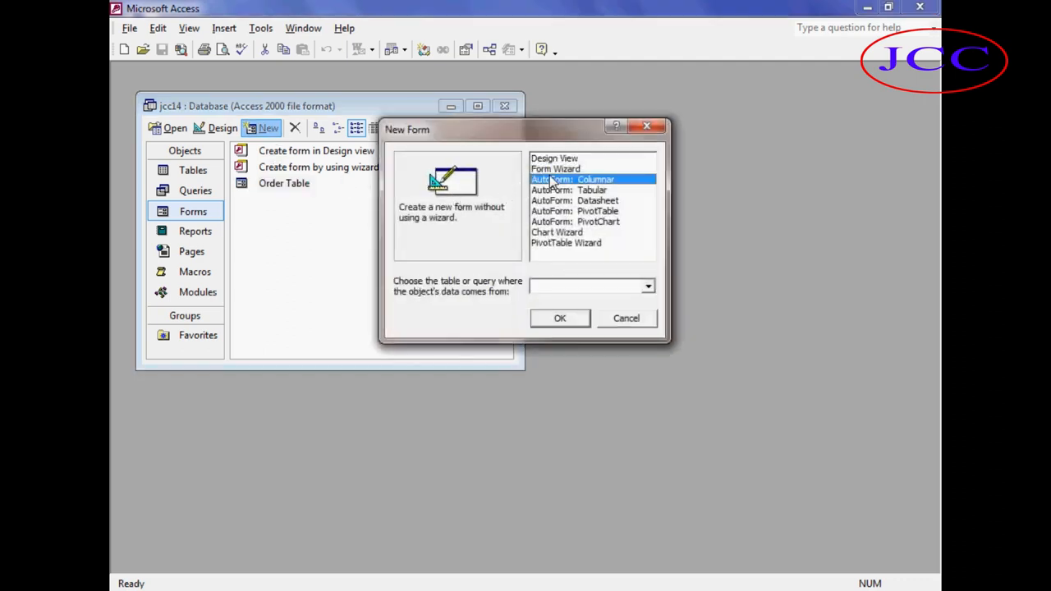
pyautogui.click(648, 286)
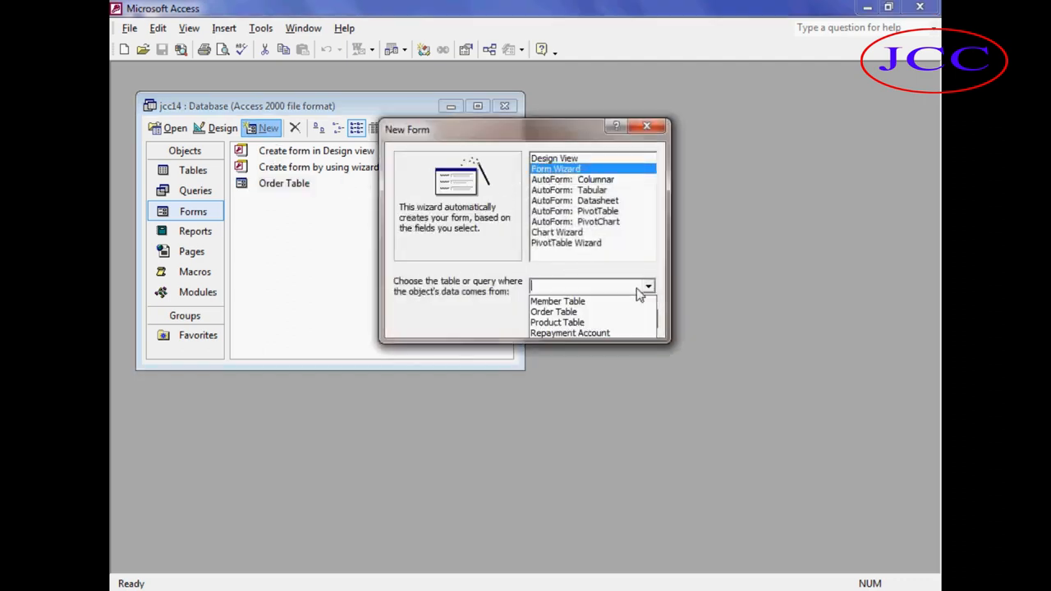
pyautogui.click(587, 333)
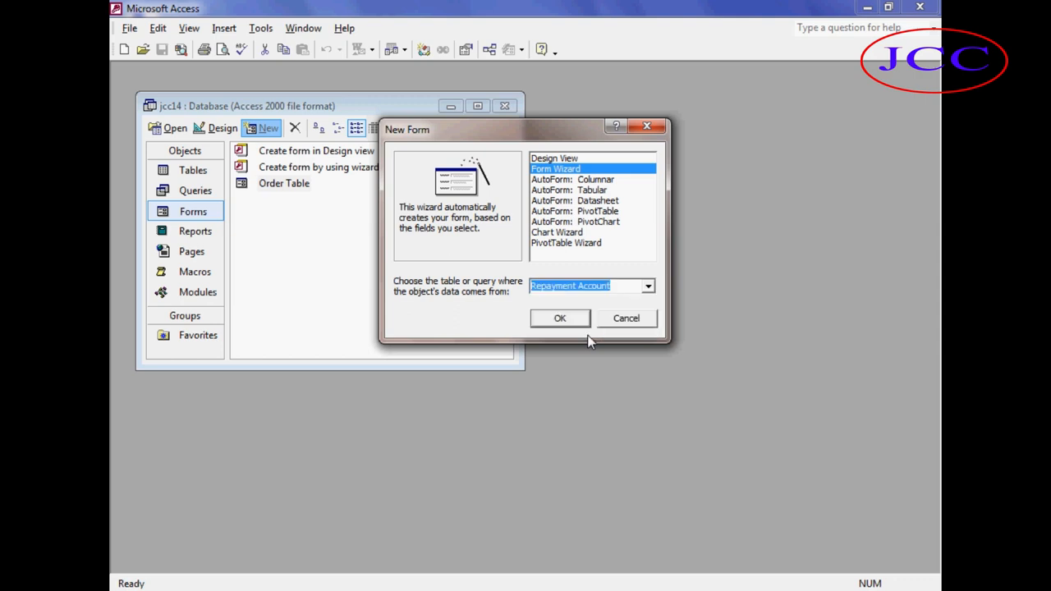
pyautogui.click(558, 322)
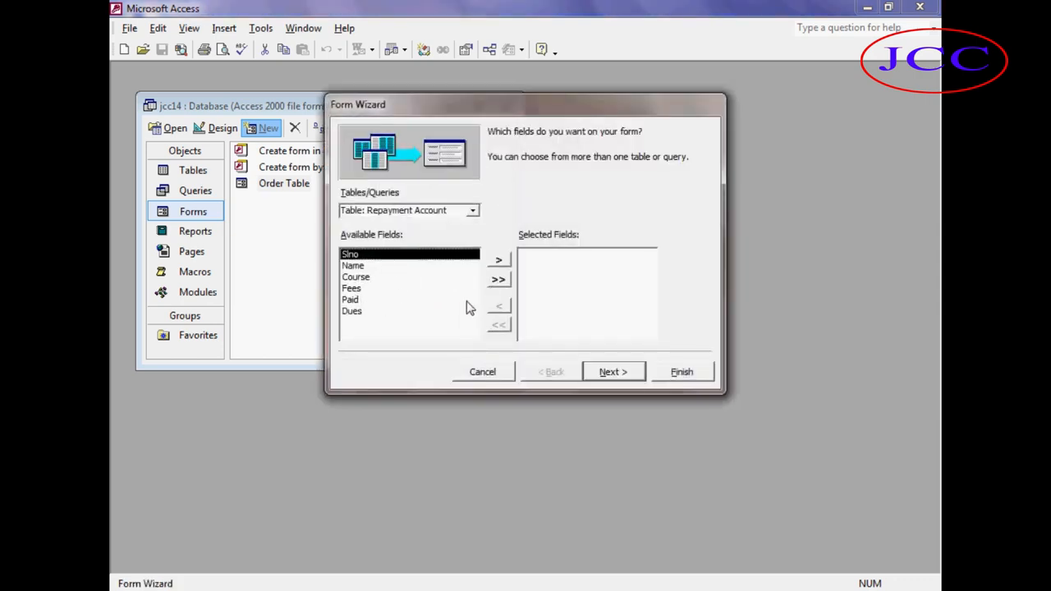
# Add all fields to the form and finish the wizard with the default layout and Standard style.
pyautogui.click(499, 281)
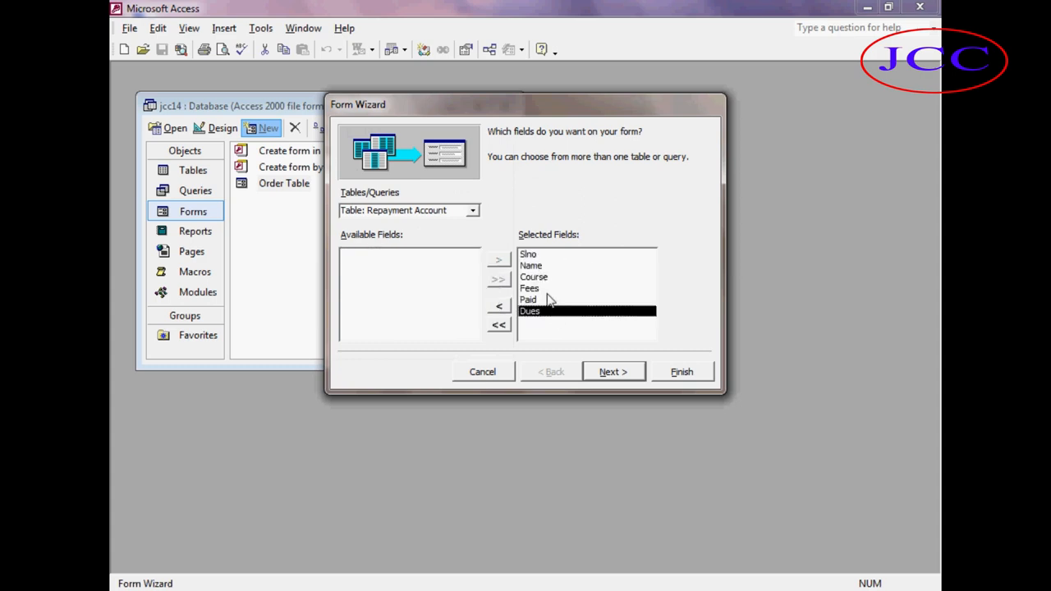
pyautogui.click(610, 374)
pyautogui.click(608, 375)
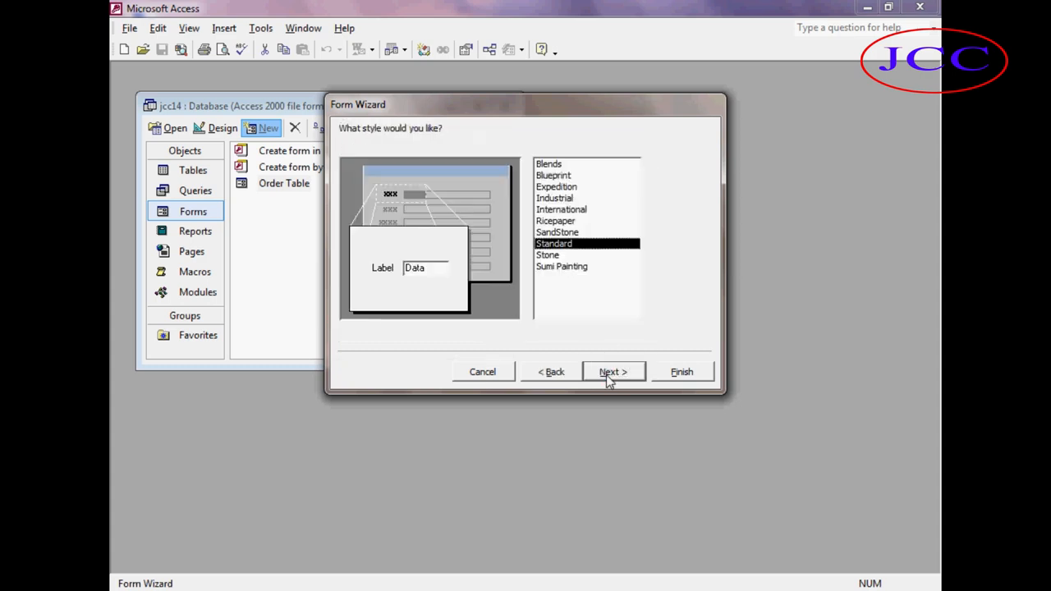
pyautogui.click(605, 374)
pyautogui.click(672, 373)
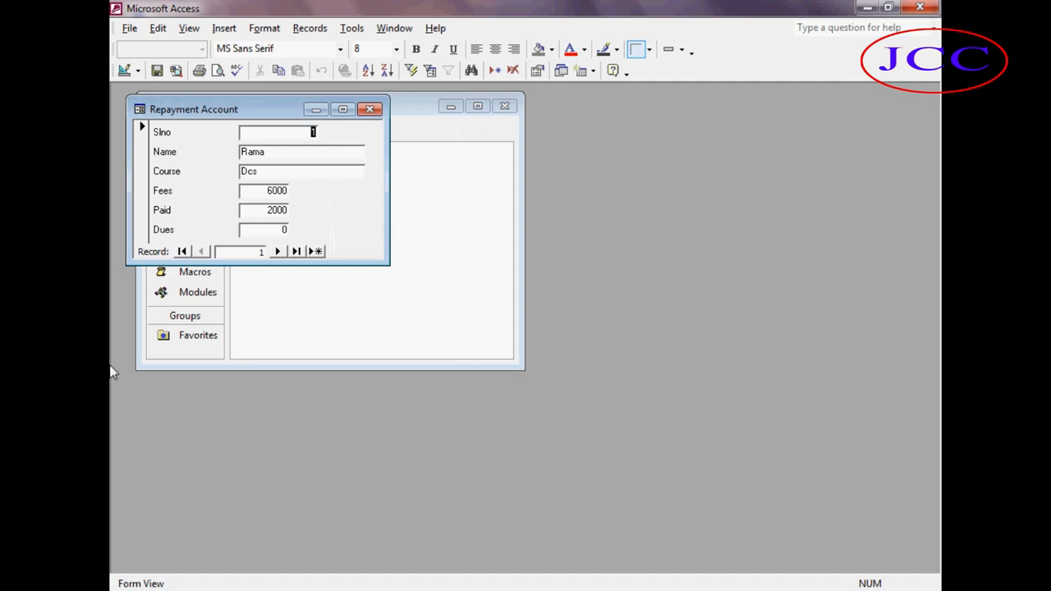
pyautogui.moveTo(228, 112); pyautogui.dragTo(249, 179)
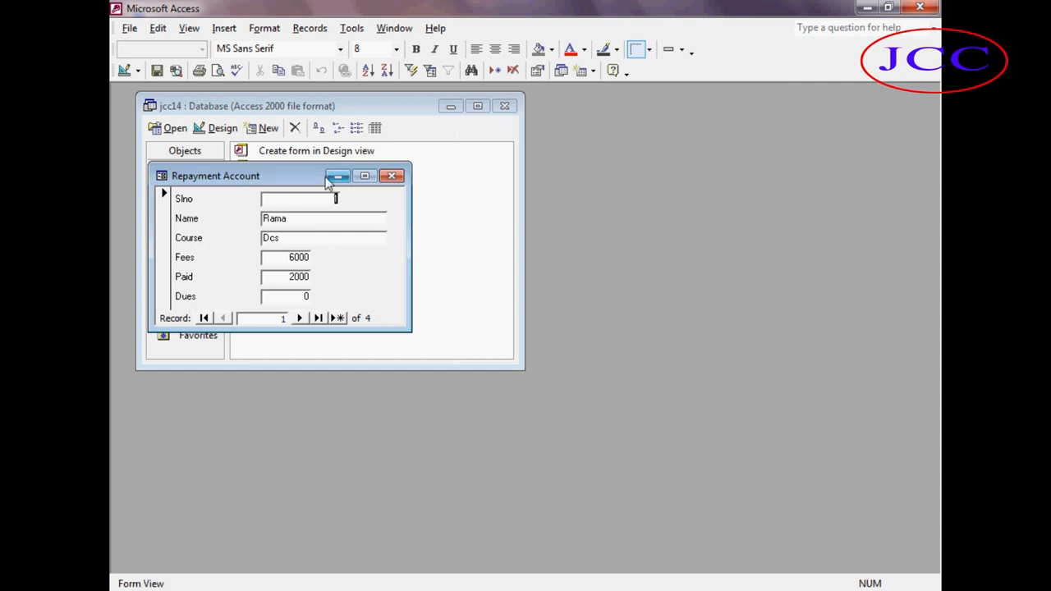
# Open the Repayment Account form in Design view, set the Dues text box to the expression =Fees-paid, and save the form.
pyautogui.click(392, 177)
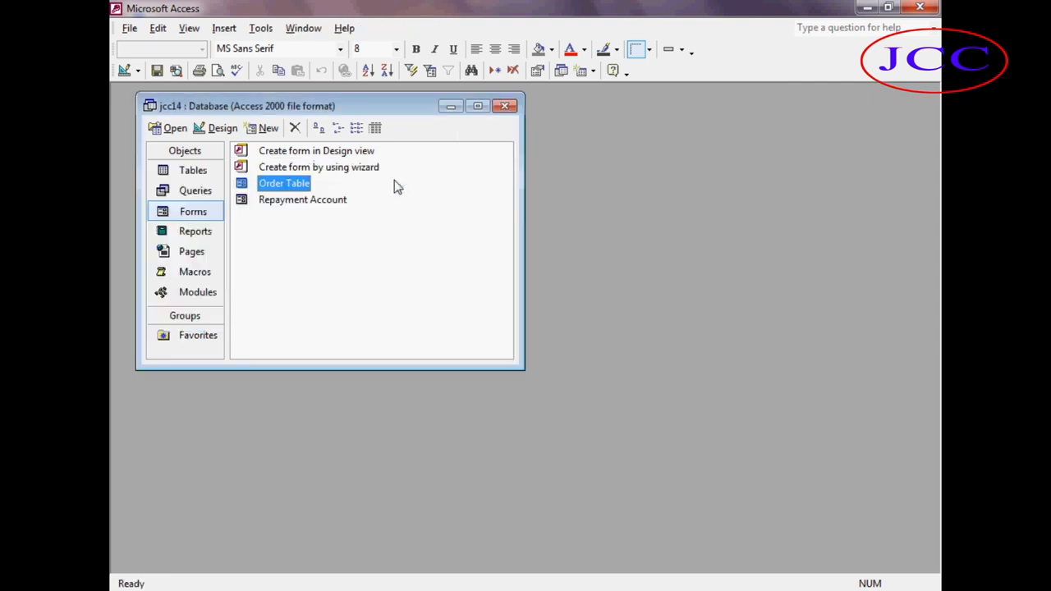
pyautogui.click(285, 199)
pyautogui.click(216, 128)
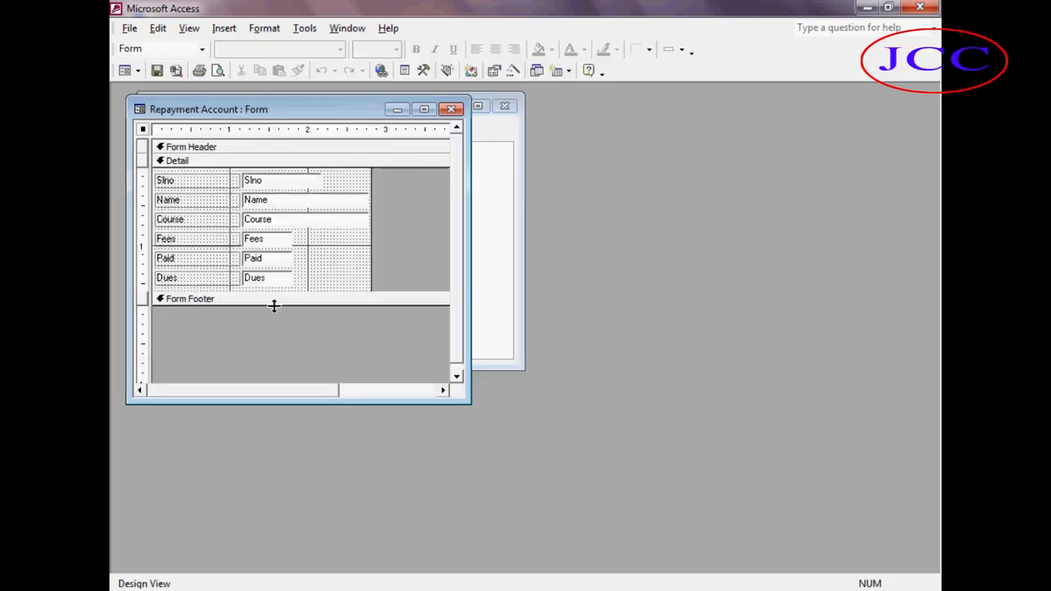
pyautogui.doubleClick(263, 279)
pyautogui.doubleClick(264, 279)
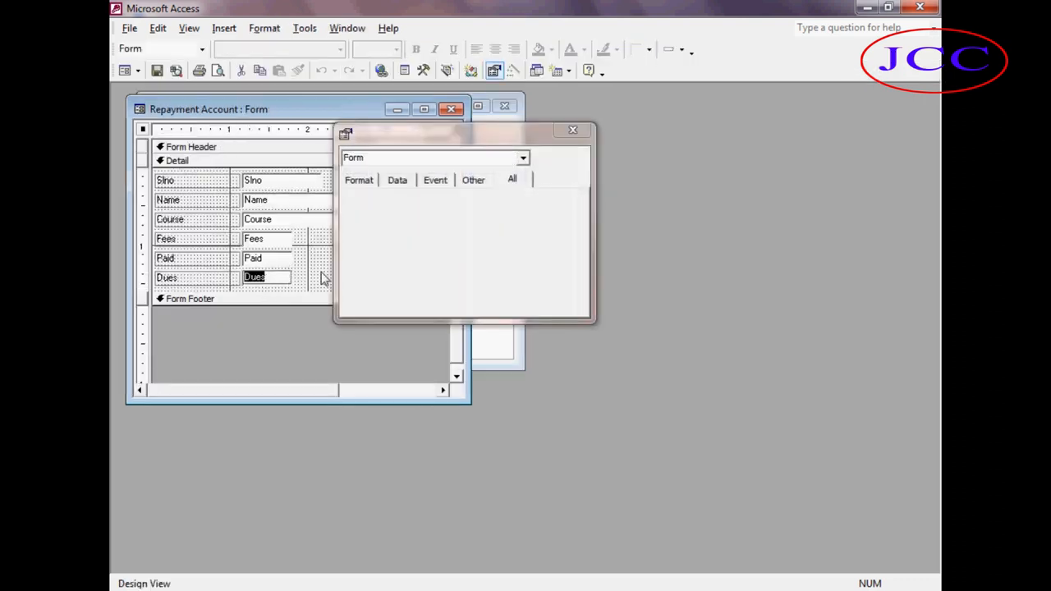
pyautogui.click(572, 130)
pyautogui.press('Delete')
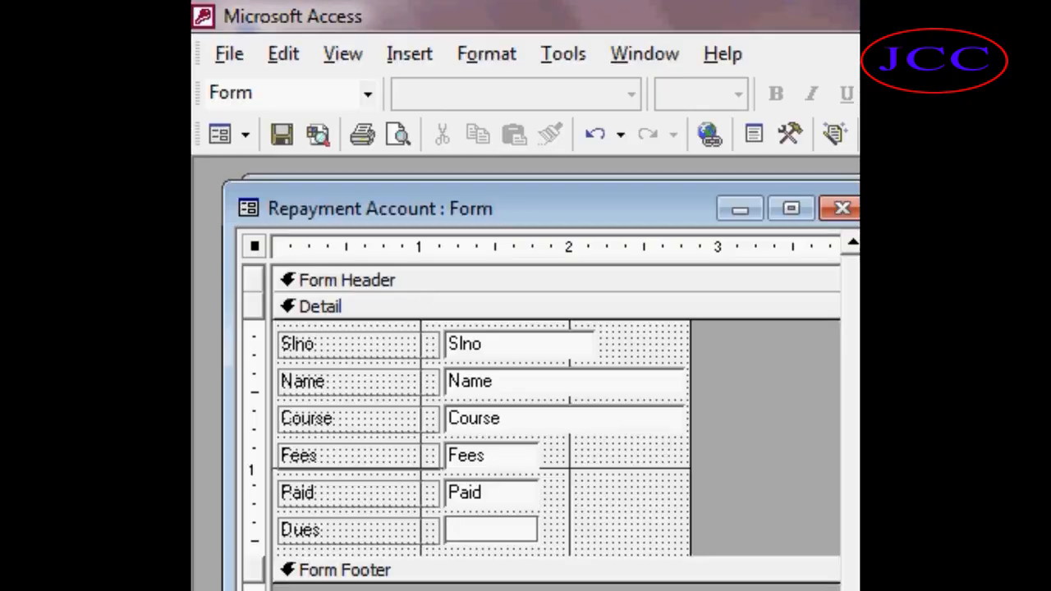
pyautogui.write('=Fees-paid')
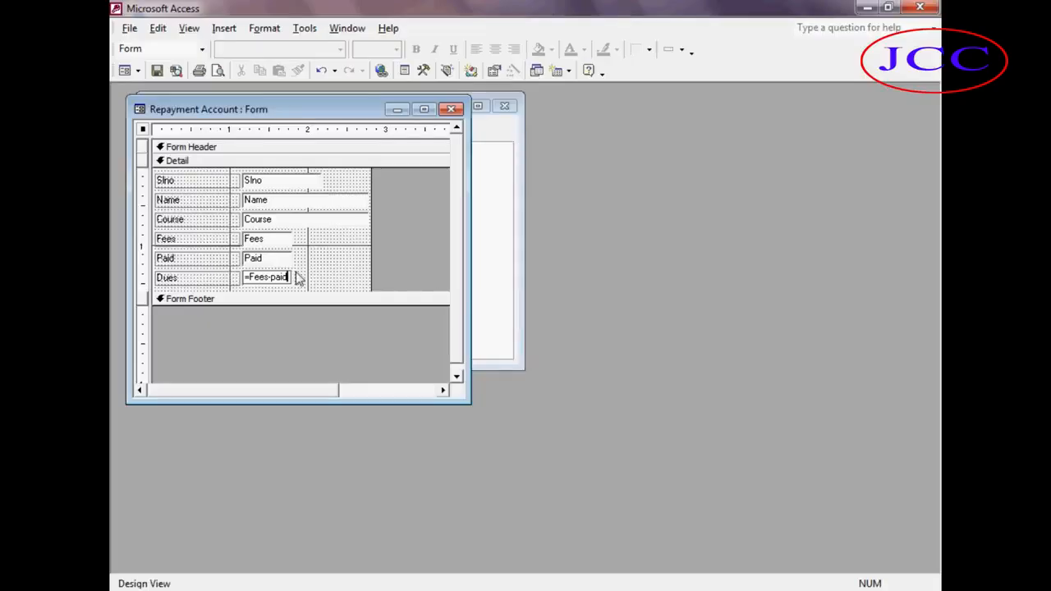
pyautogui.hotkey('ctrl', 'w')
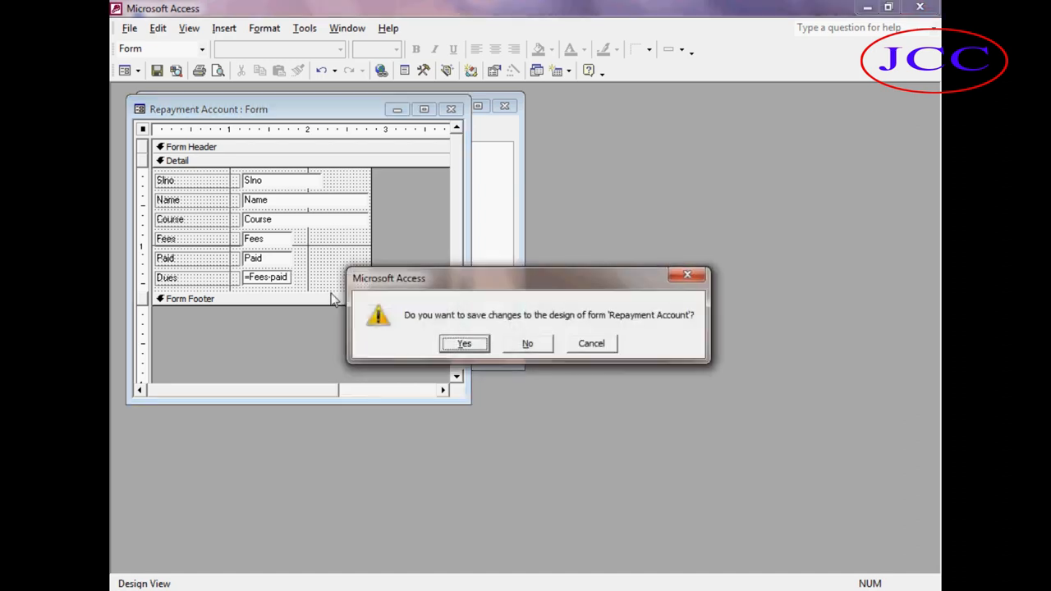
pyautogui.click(458, 342)
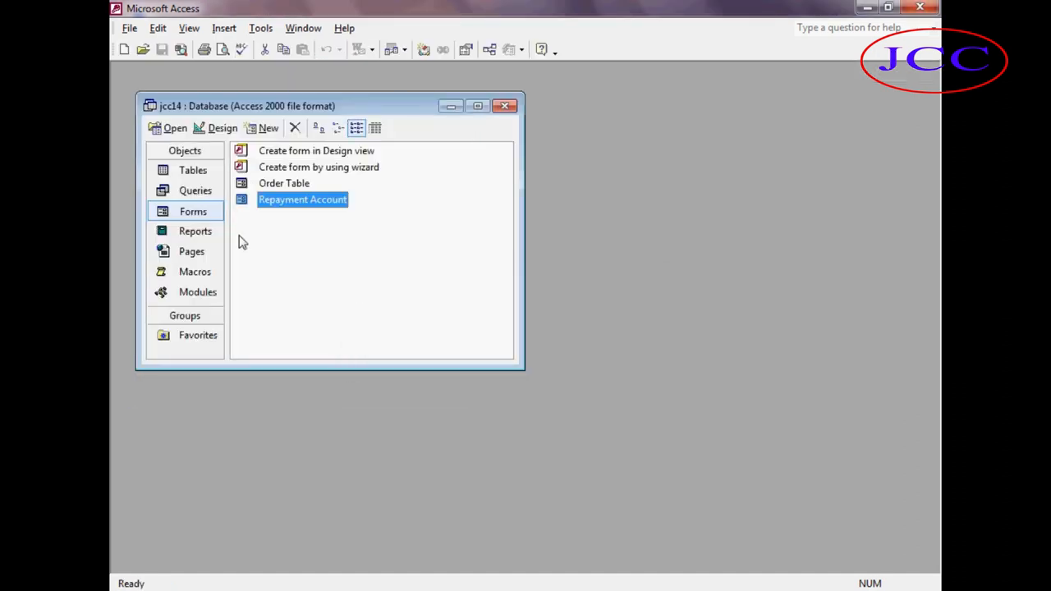
# Open the Repayment Account form and step through its records to check the calculated dues, then close it.
pyautogui.click(172, 128)
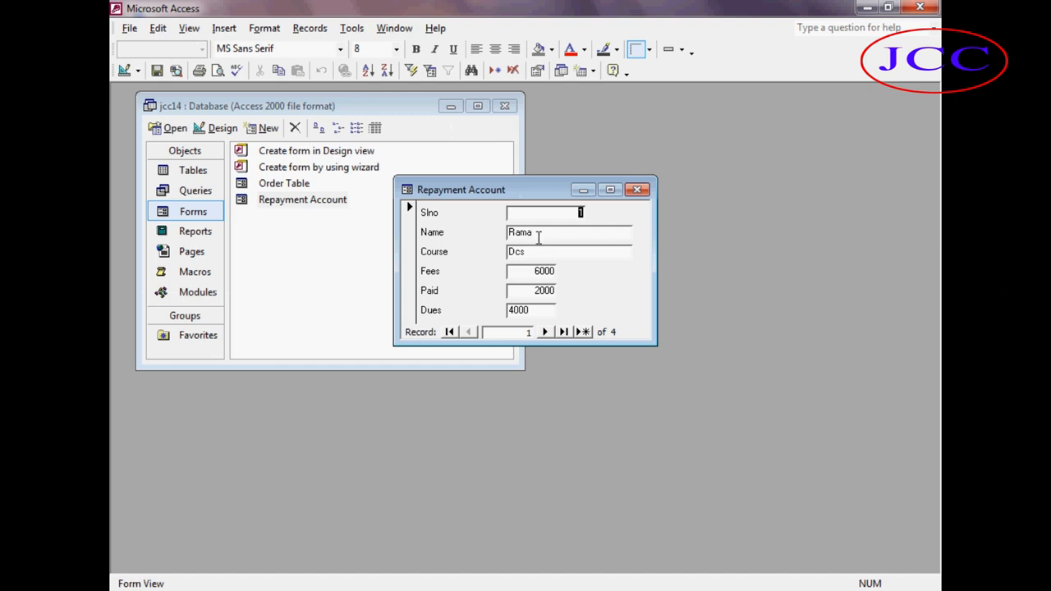
pyautogui.click(544, 332)
pyautogui.click(545, 290)
pyautogui.click(538, 310)
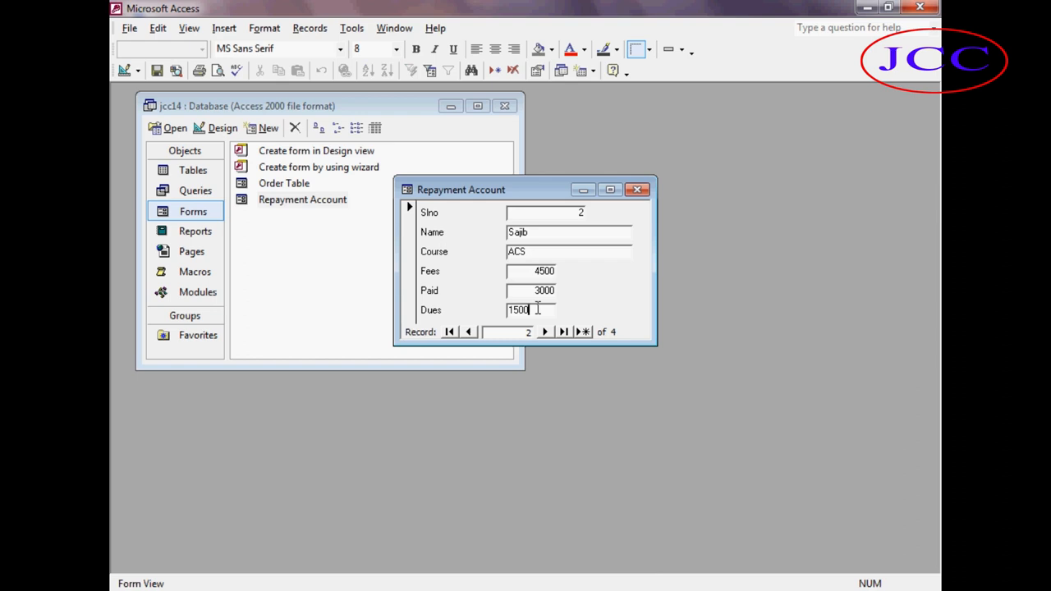
pyautogui.click(543, 333)
pyautogui.click(544, 332)
pyautogui.click(471, 334)
pyautogui.click(472, 334)
pyautogui.click(472, 334)
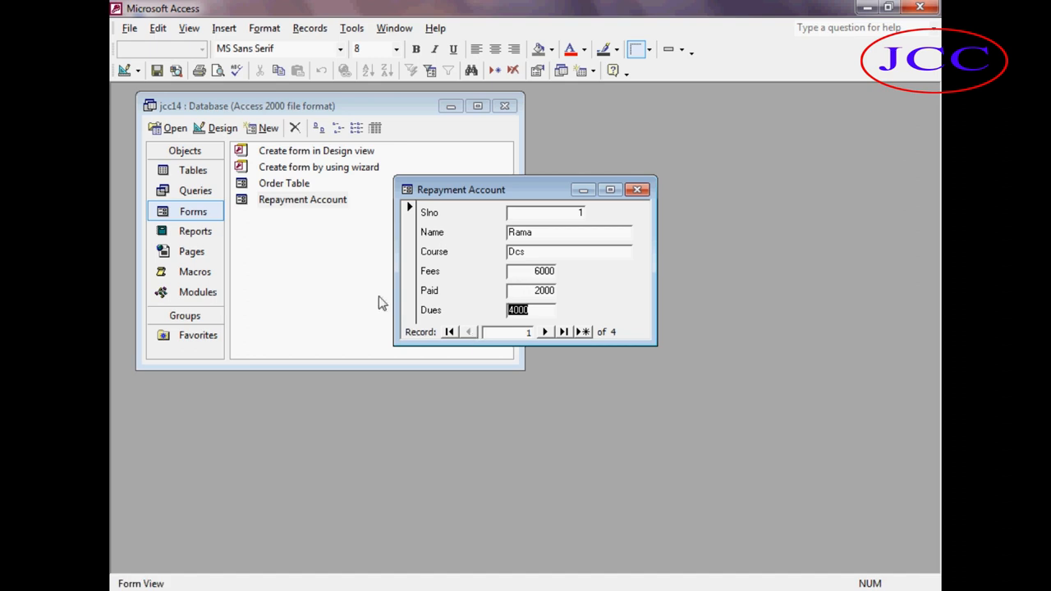
pyautogui.click(638, 191)
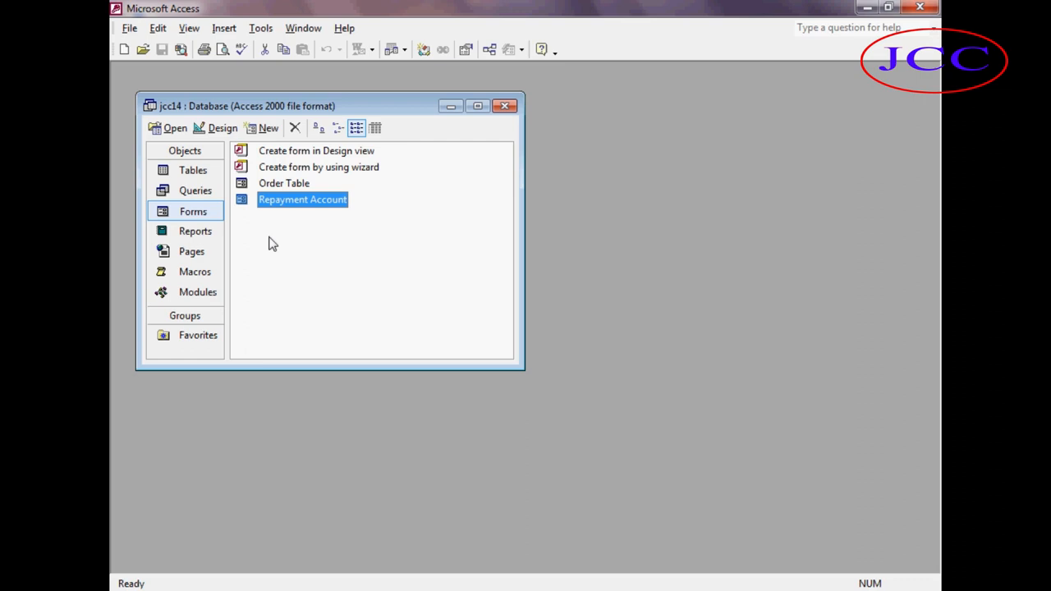
# Create a new table in Design view and add an Slno field with the AutoNumber data type.
pyautogui.click(189, 170)
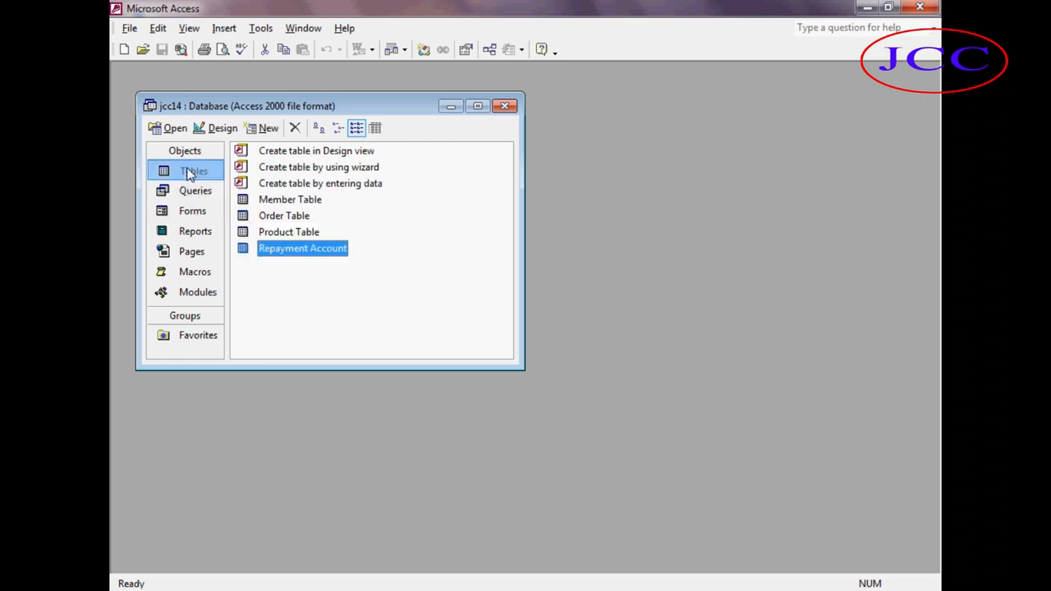
pyautogui.click(263, 128)
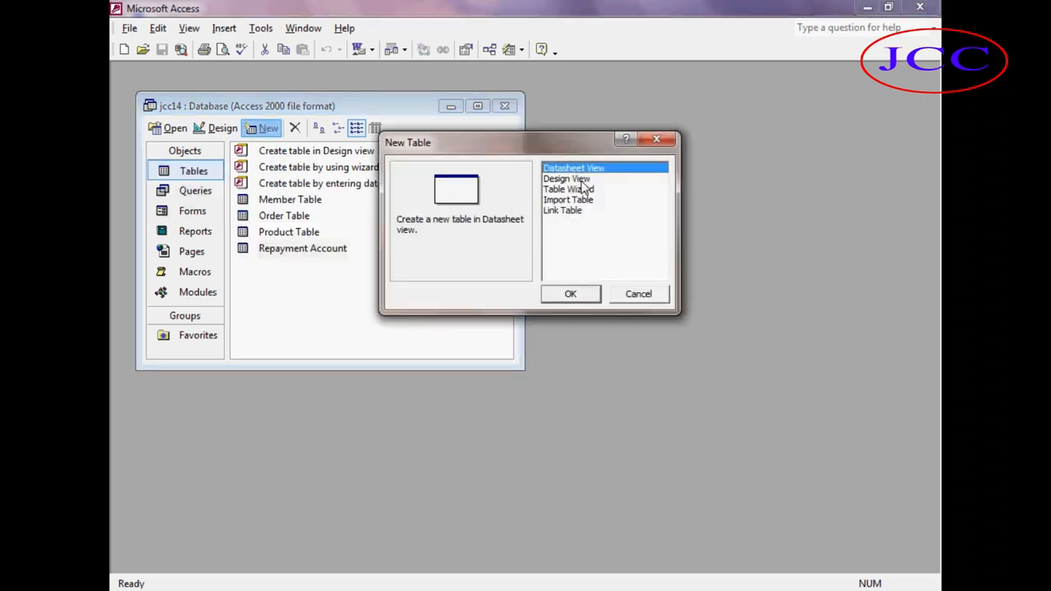
pyautogui.click(580, 180)
pyautogui.click(568, 292)
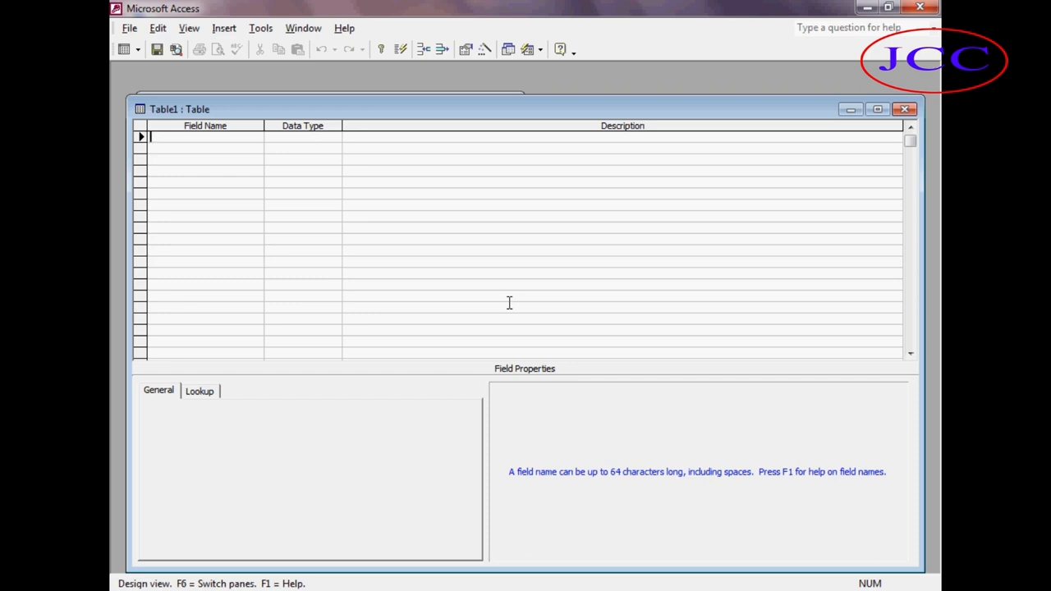
pyautogui.write('Sin')
pyautogui.write('o')
pyautogui.press('Tab')
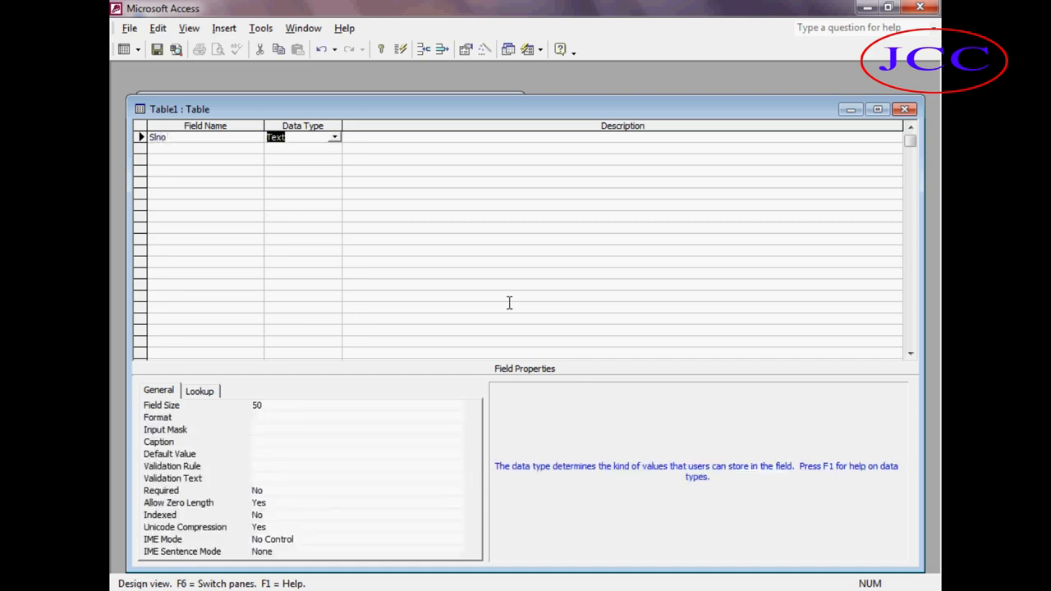
pyautogui.write('n')
pyautogui.press('BackSpace')
pyautogui.press('BackSpace')
pyautogui.write('a')
pyautogui.press('Tab')
pyautogui.press('Tab')
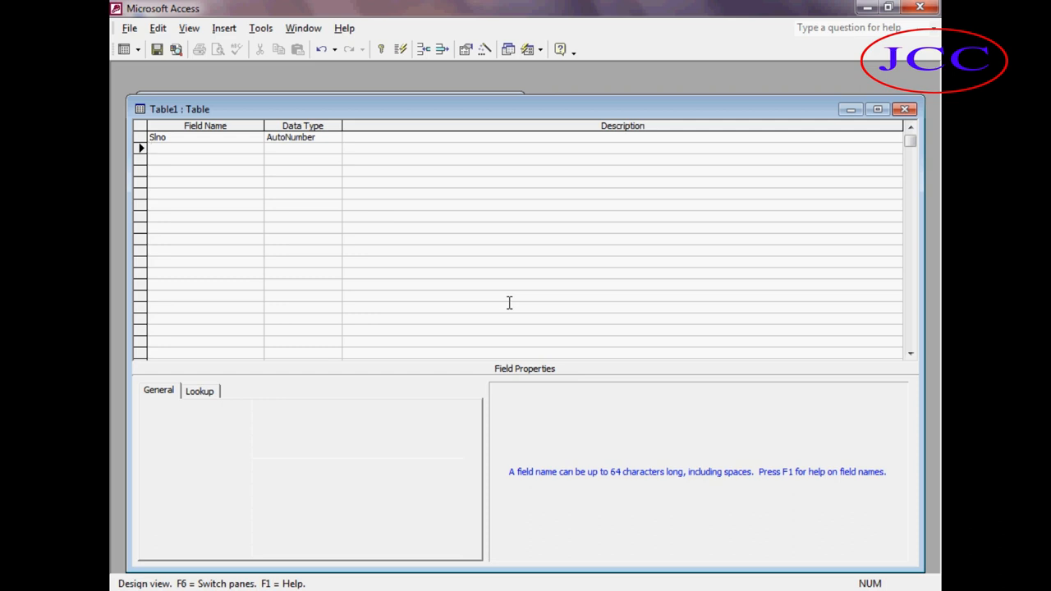
# Add Name and Desination fields with the Text data type.
pyautogui.write('Name')
pyautogui.press('Tab')
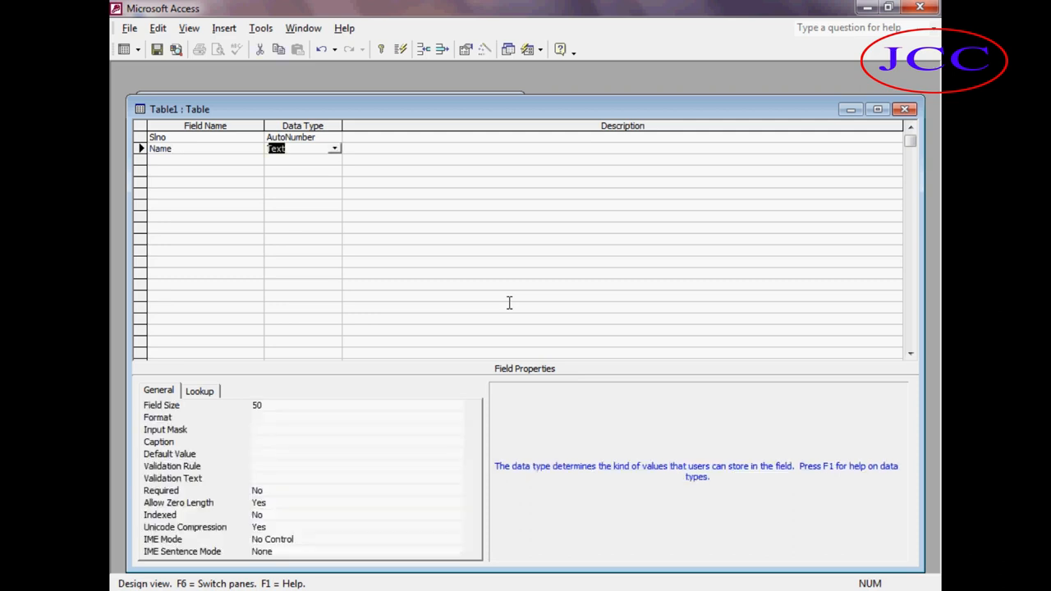
pyautogui.press('Tab')
pyautogui.press('Tab')
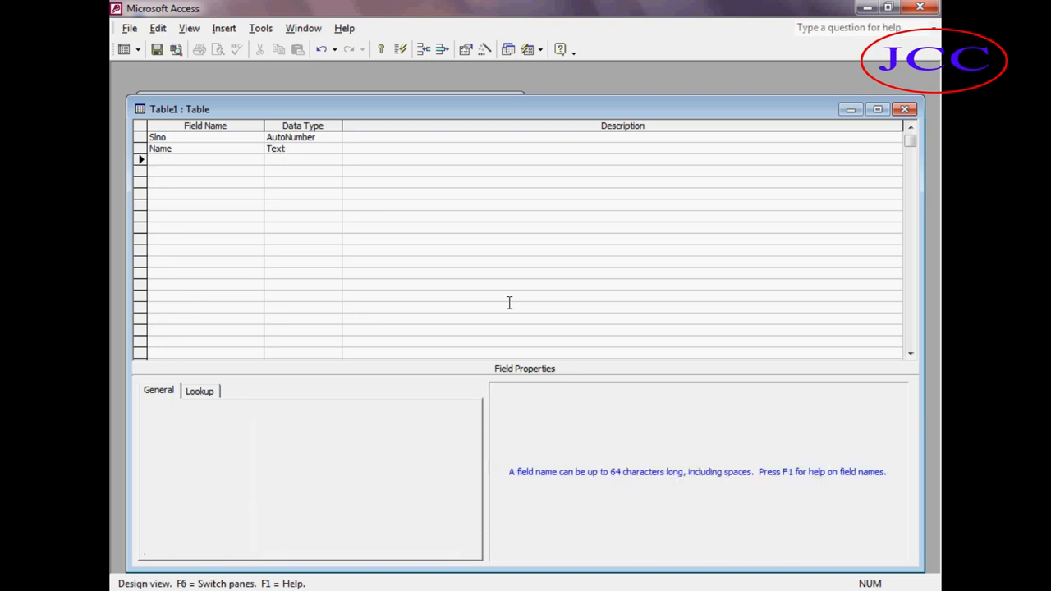
pyautogui.write('Desination')
pyautogui.press('Tab')
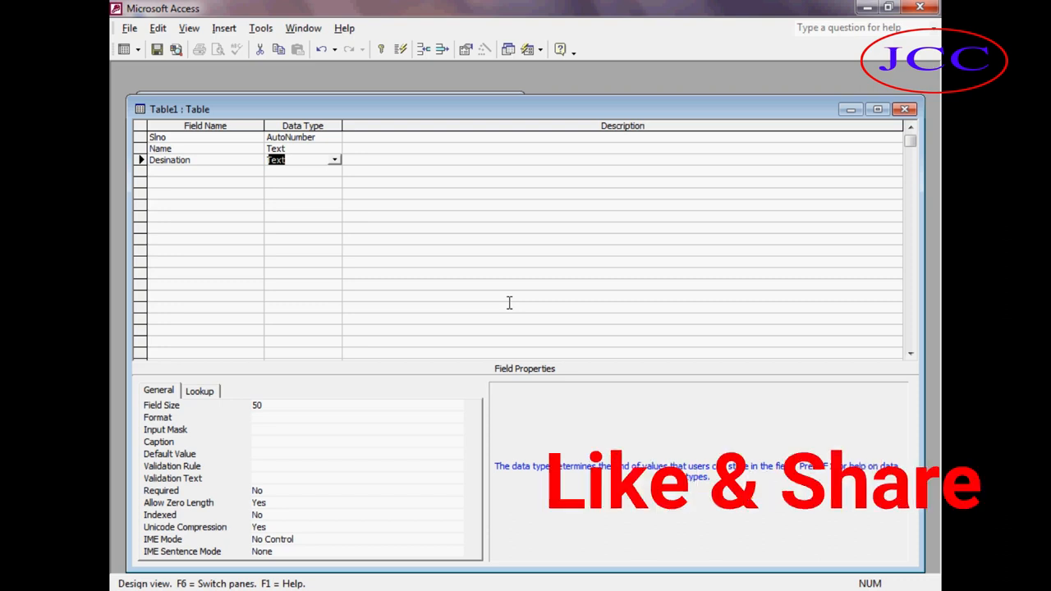
pyautogui.press('Return')
pyautogui.press('Return')
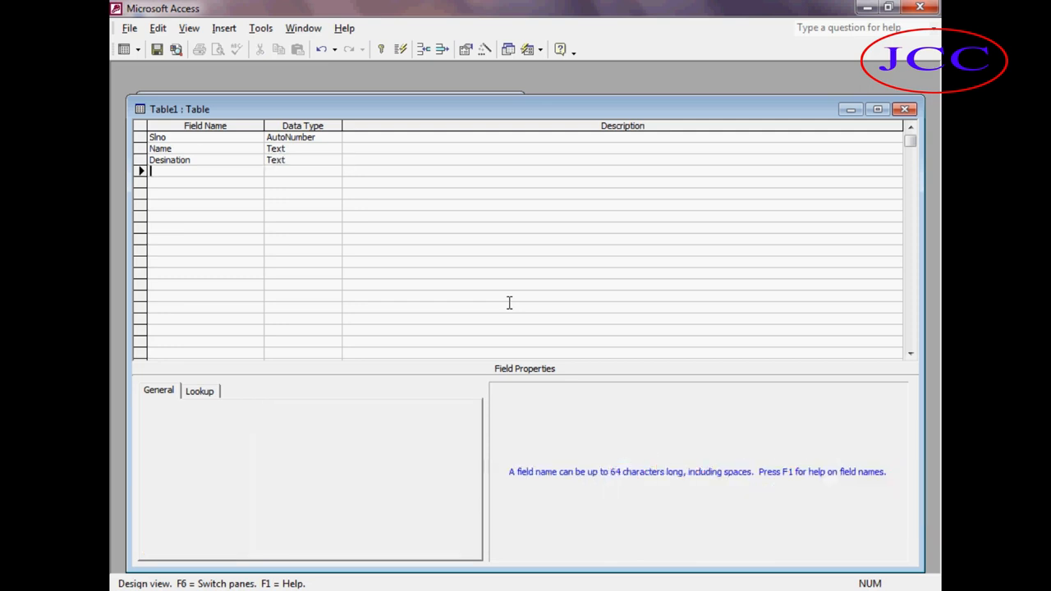
# Add Basic and Houserent fields with the Number data type.
pyautogui.write('Basic')
pyautogui.press('Tab')
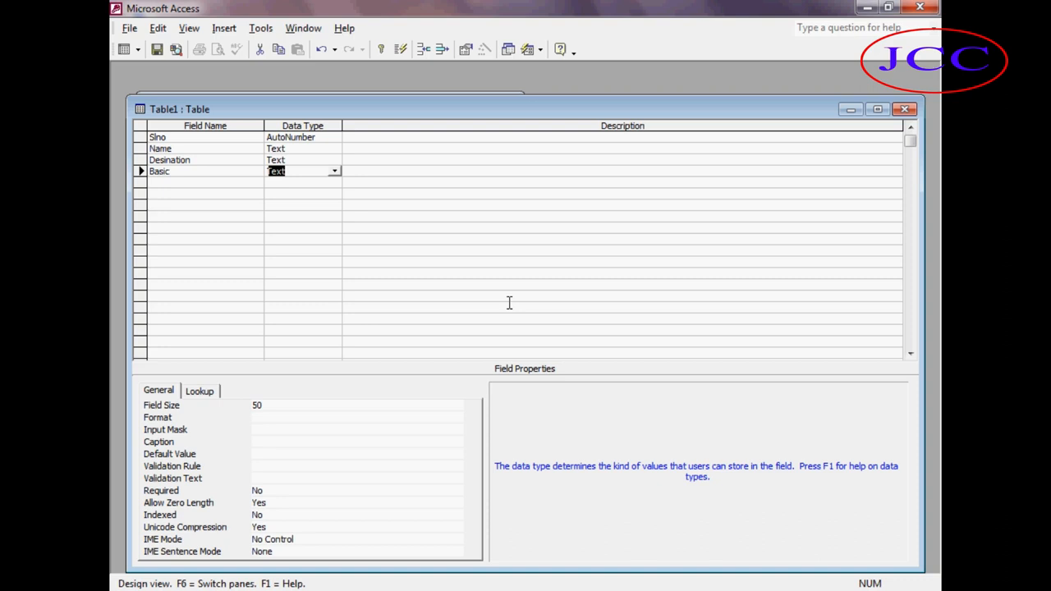
pyautogui.write('number')
pyautogui.press('Tab')
pyautogui.press('Tab')
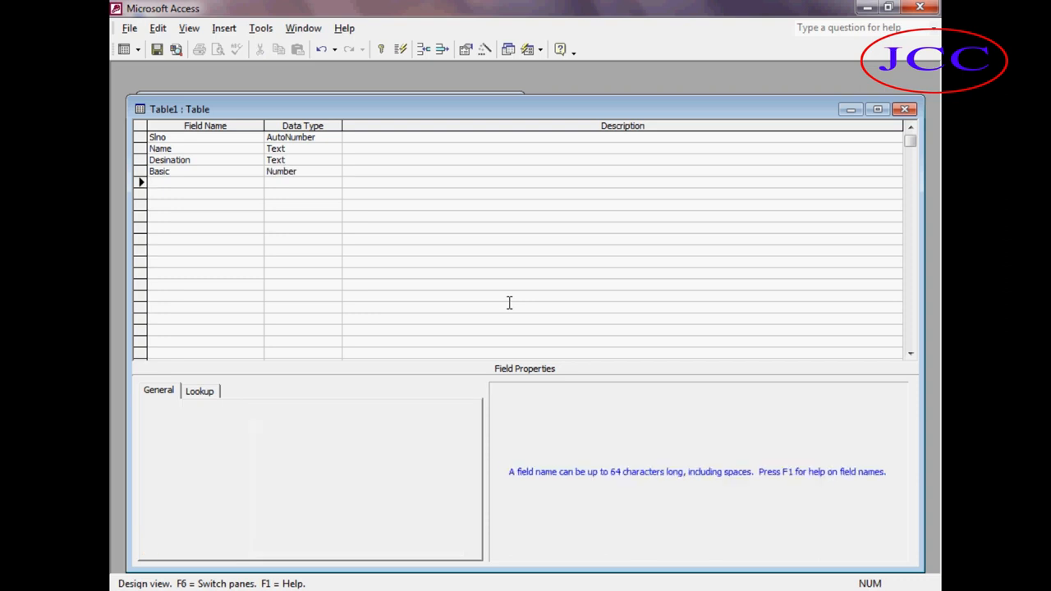
pyautogui.write('Houserent')
pyautogui.press('Tab')
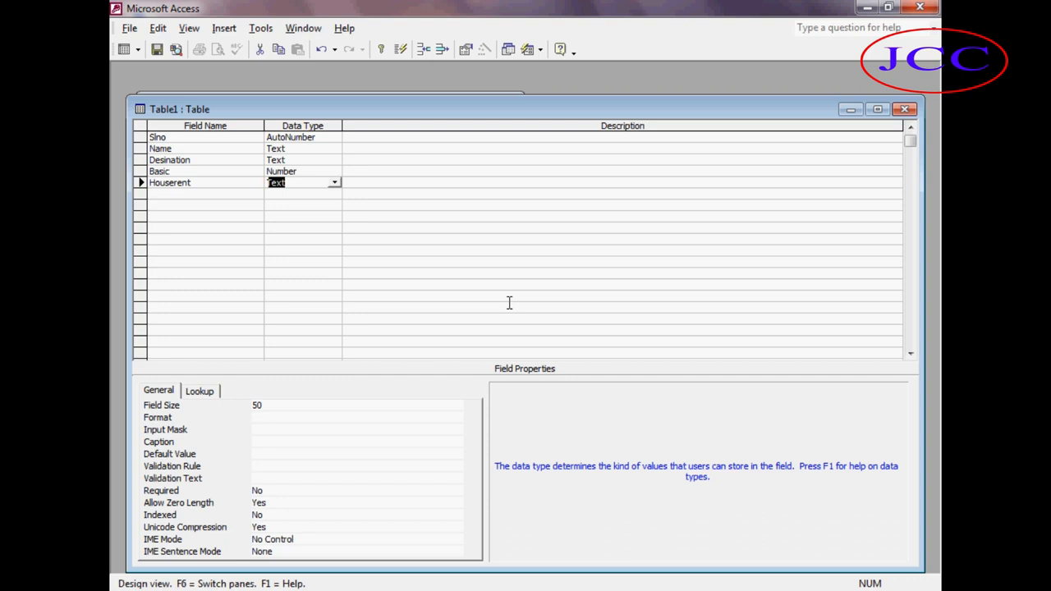
pyautogui.write('n')
pyautogui.press('Tab')
pyautogui.press('Tab')
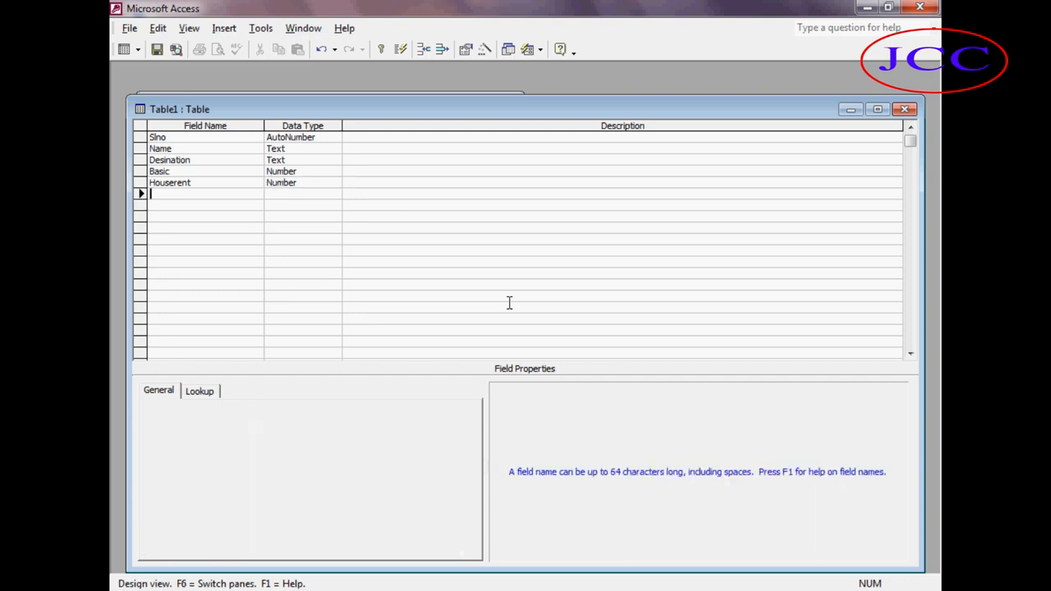
# Add Tada and Medical fields with the Number data type.
pyautogui.write('Tada')
pyautogui.press('Tab')
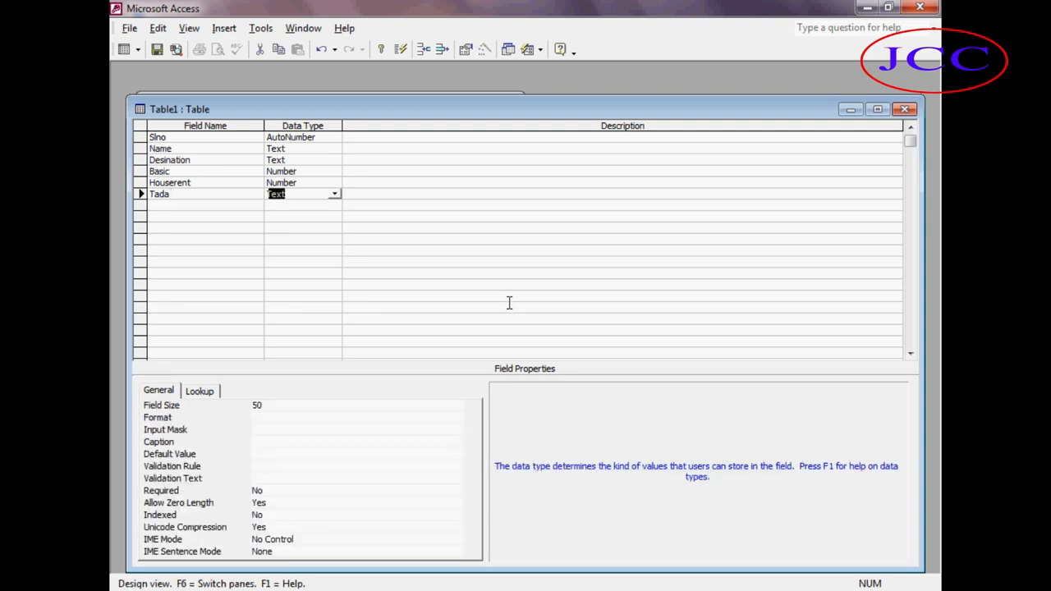
pyautogui.write('number')
pyautogui.press('Tab')
pyautogui.press('Tab')
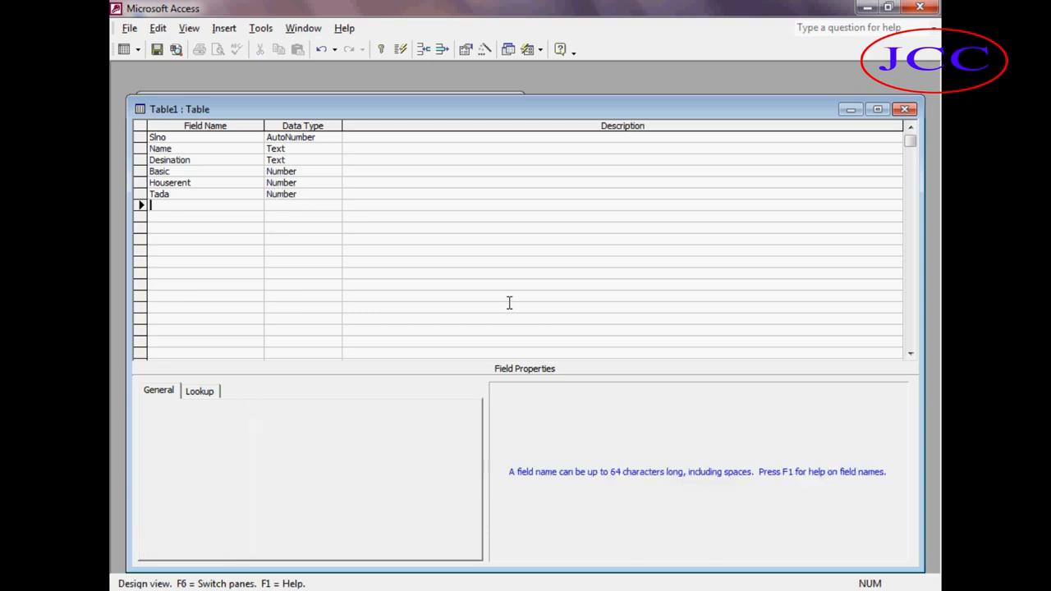
pyautogui.write('Medical')
pyautogui.press('Tab')
pyautogui.write('n')
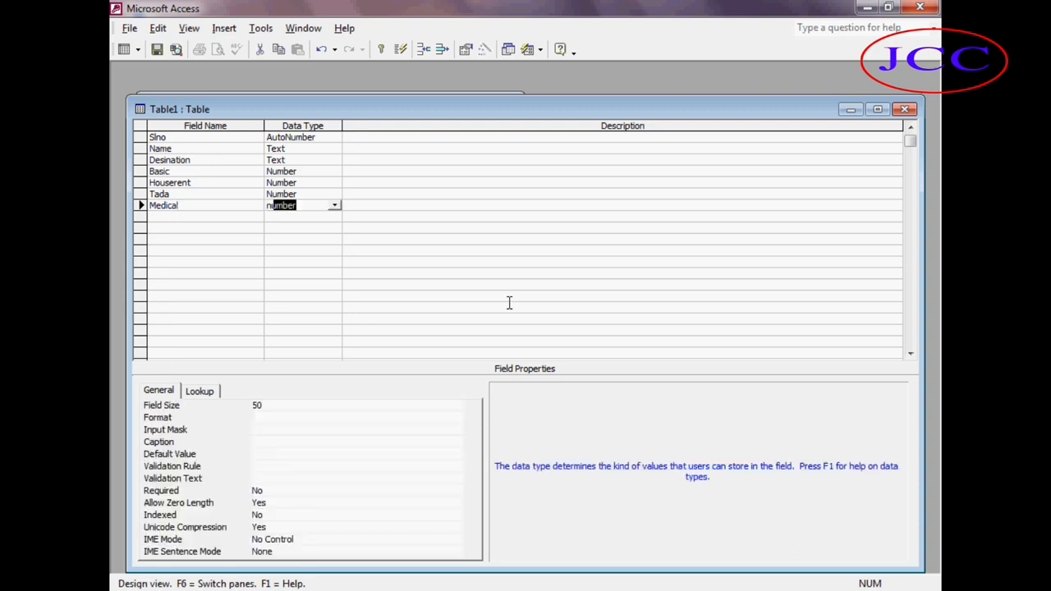
pyautogui.press('Tab')
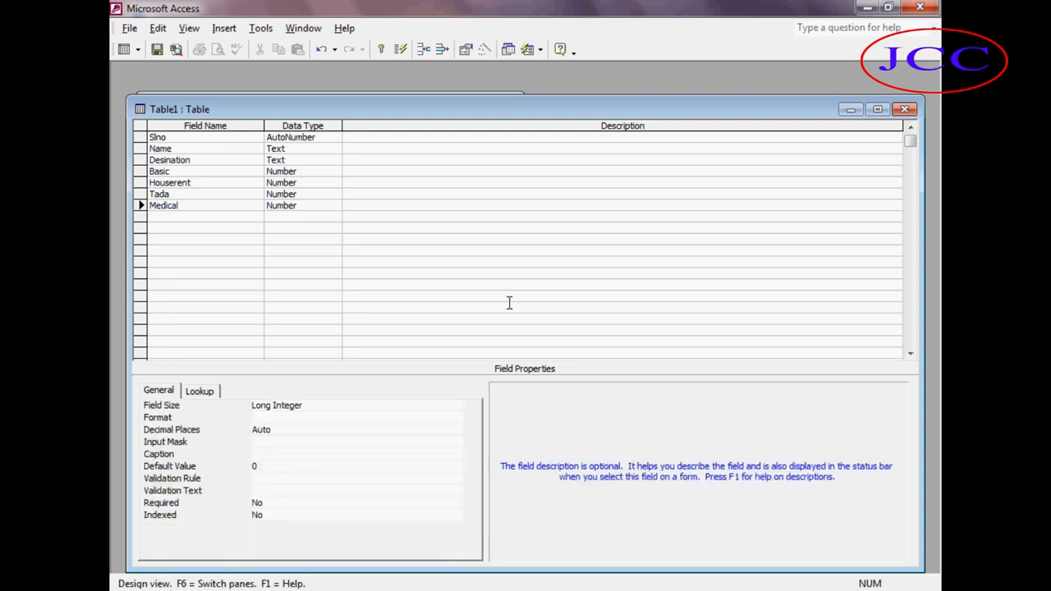
pyautogui.press('Return')
# Add Tota and Pf fields with the Number data type.
pyautogui.write('Tota')
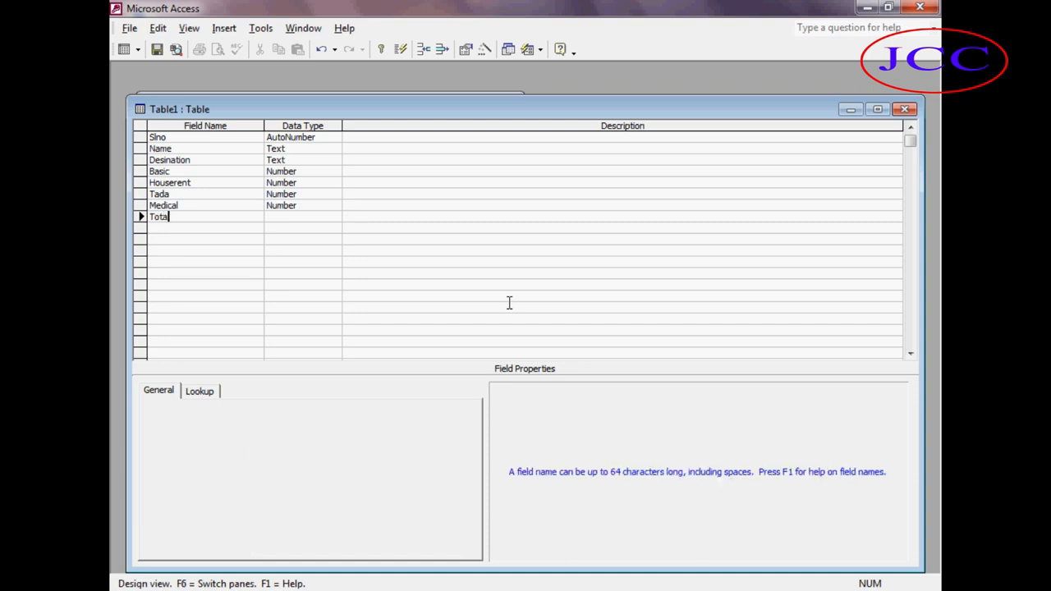
pyautogui.press('Tab')
pyautogui.write('n')
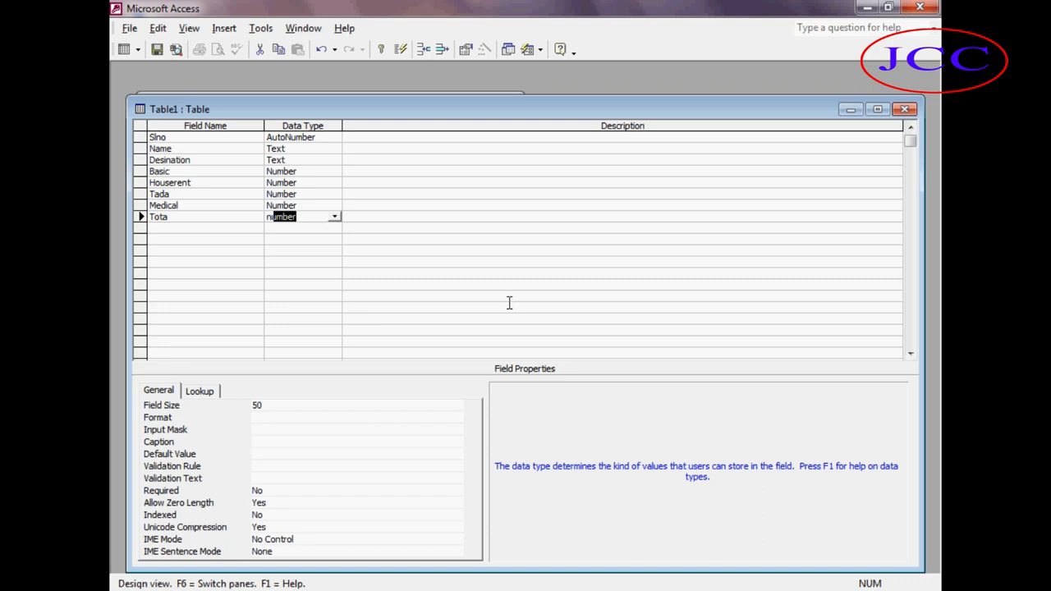
pyautogui.press('Return')
pyautogui.press('Return')
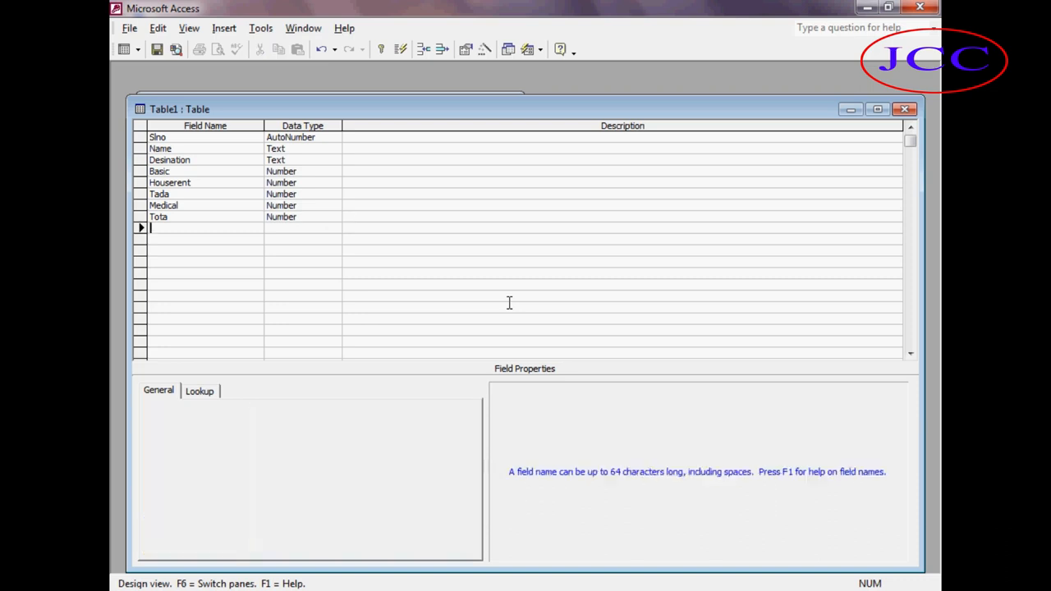
pyautogui.write('Pf')
pyautogui.press('Return')
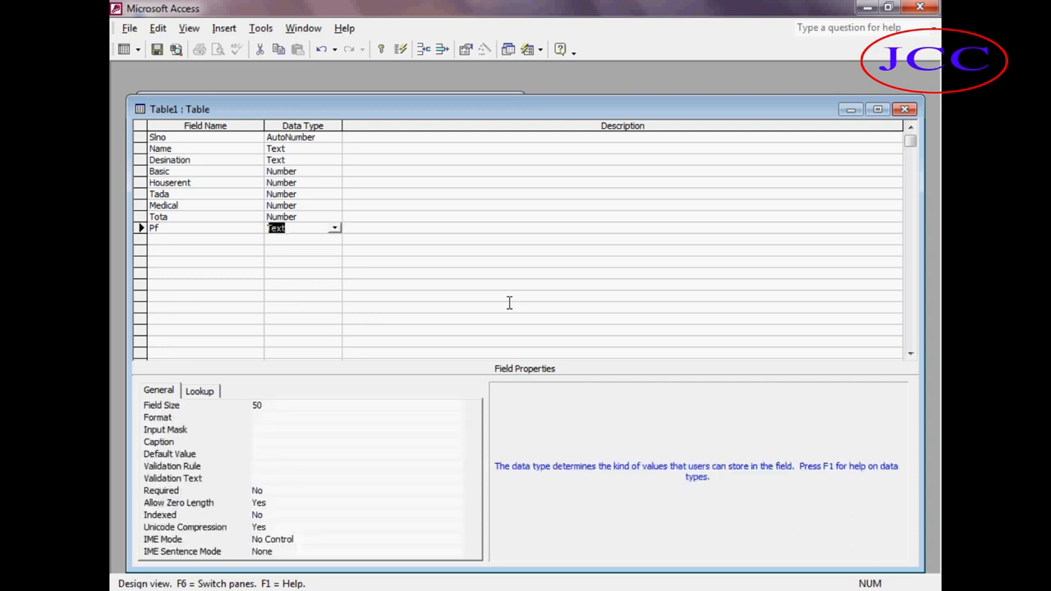
pyautogui.write('n')
pyautogui.press('Return')
pyautogui.press('Return')
# Add a Netamount field with the Number data type.
pyautogui.write('Netamount')
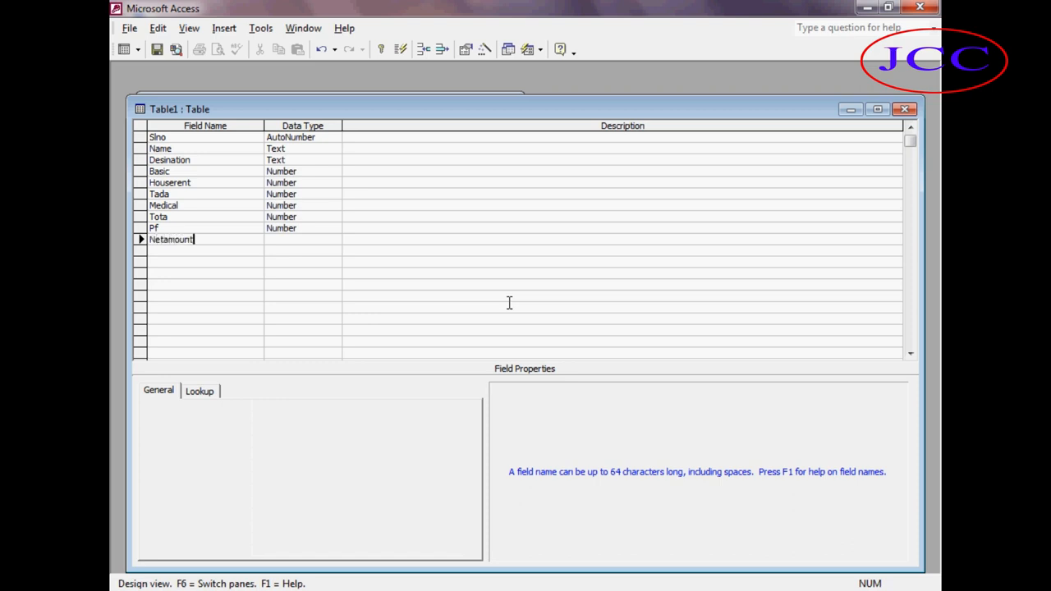
pyautogui.press('Tab')
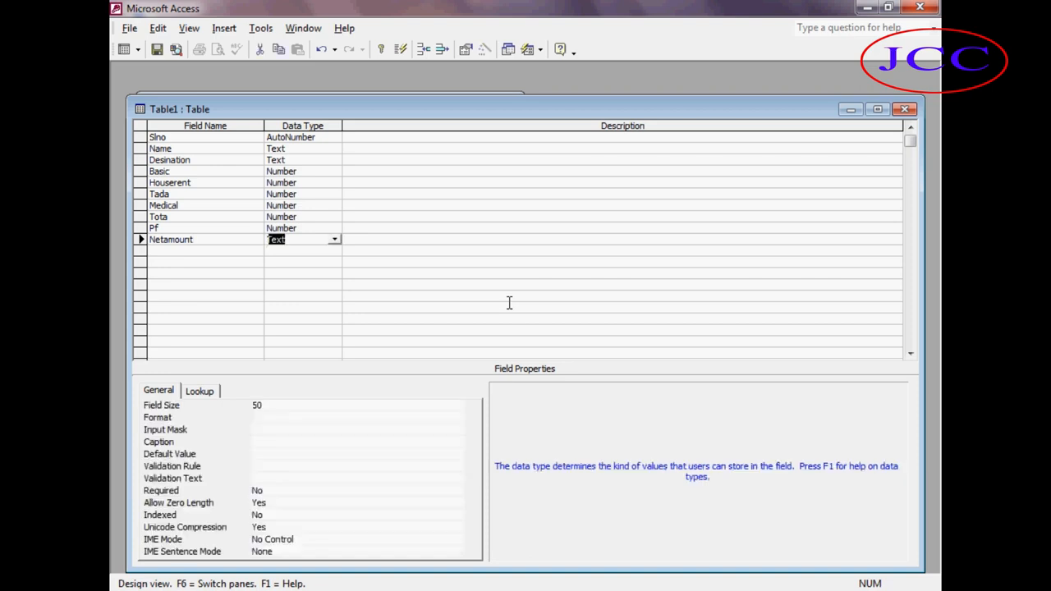
pyautogui.write('n')
pyautogui.write('u')
pyautogui.write('u')
# Close the design and save the table as Salary Report without creating a primary key.
pyautogui.hotkey('ctrl', 'w')
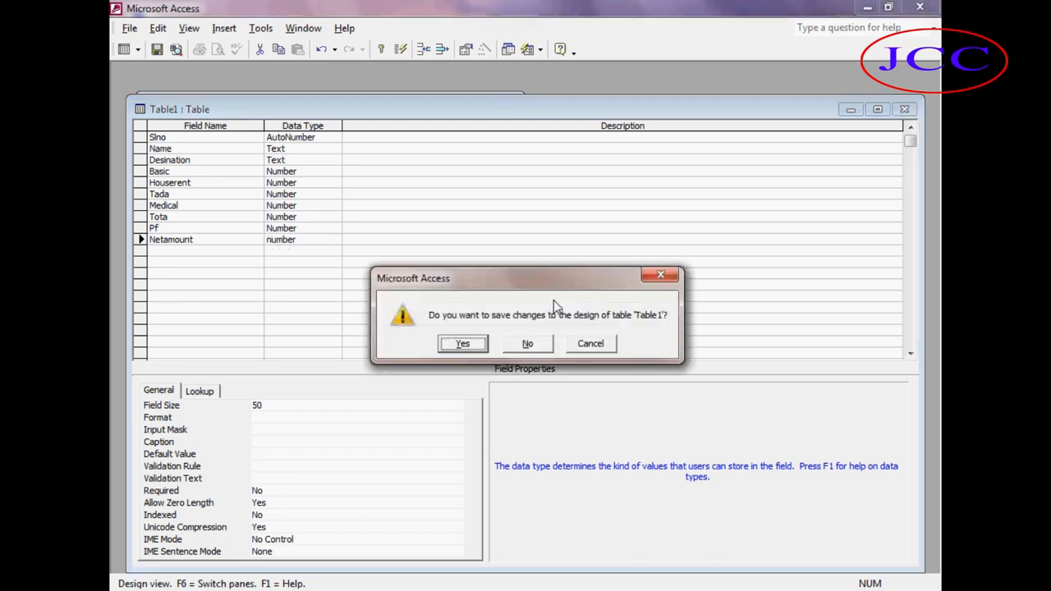
pyautogui.click(462, 344)
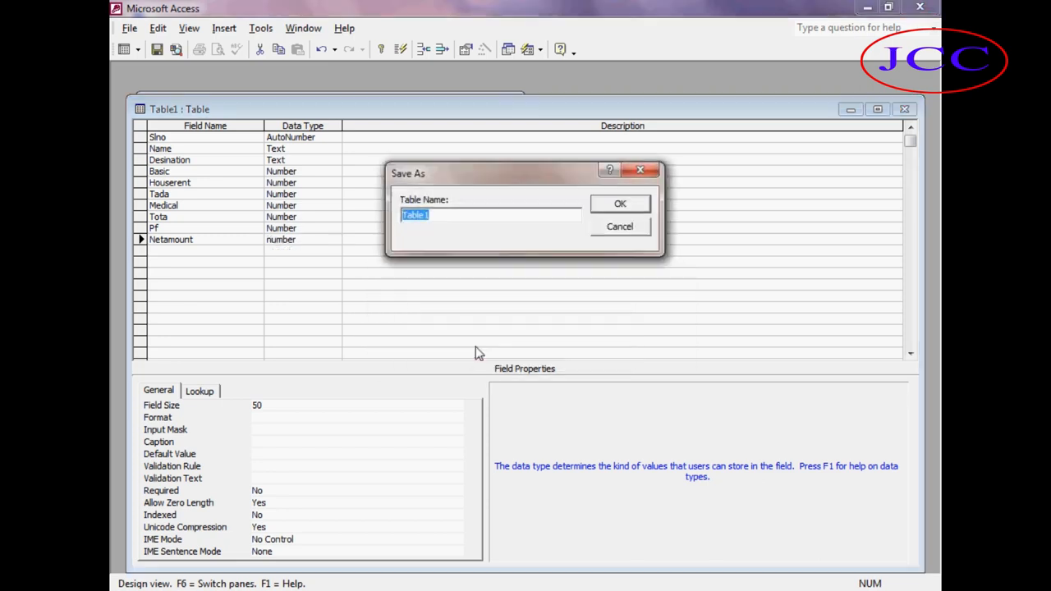
pyautogui.write('e')
pyautogui.press('BackSpace')
pyautogui.write('Salary Rew')
pyautogui.press('BackSpace')
pyautogui.write('port')
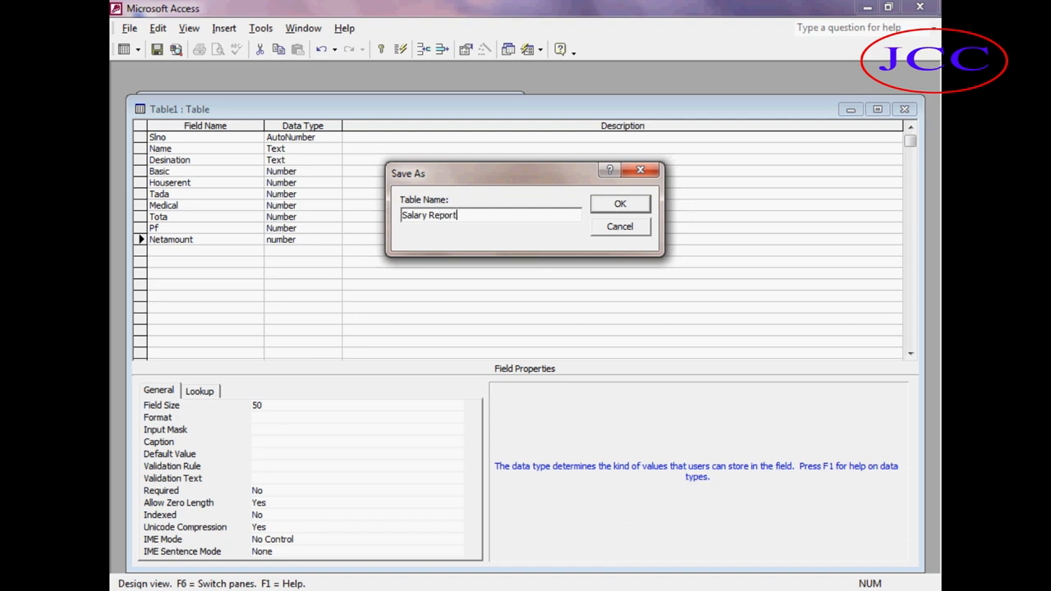
pyautogui.click(604, 208)
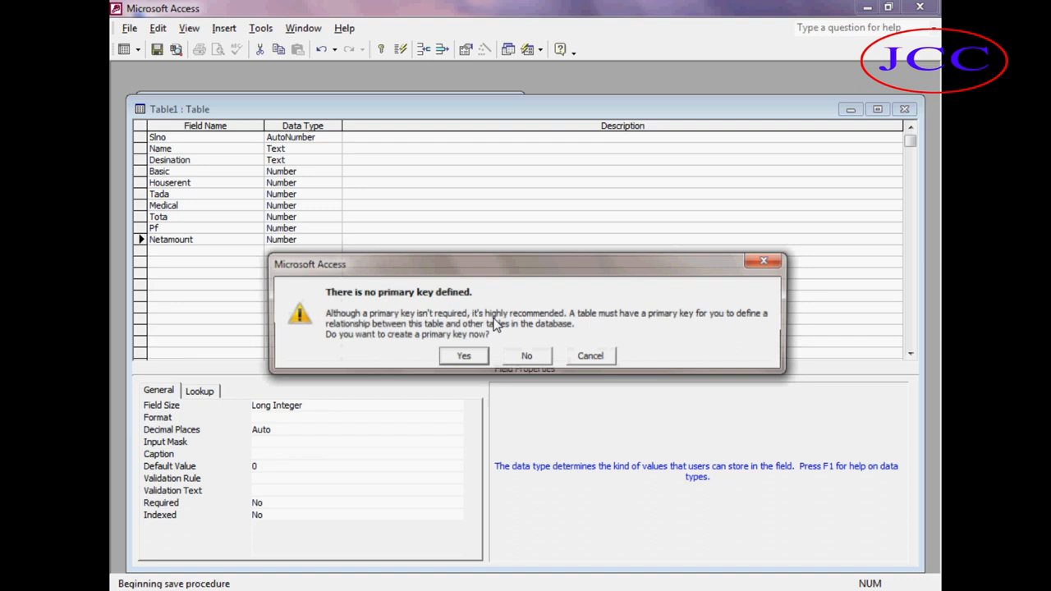
pyautogui.click(526, 356)
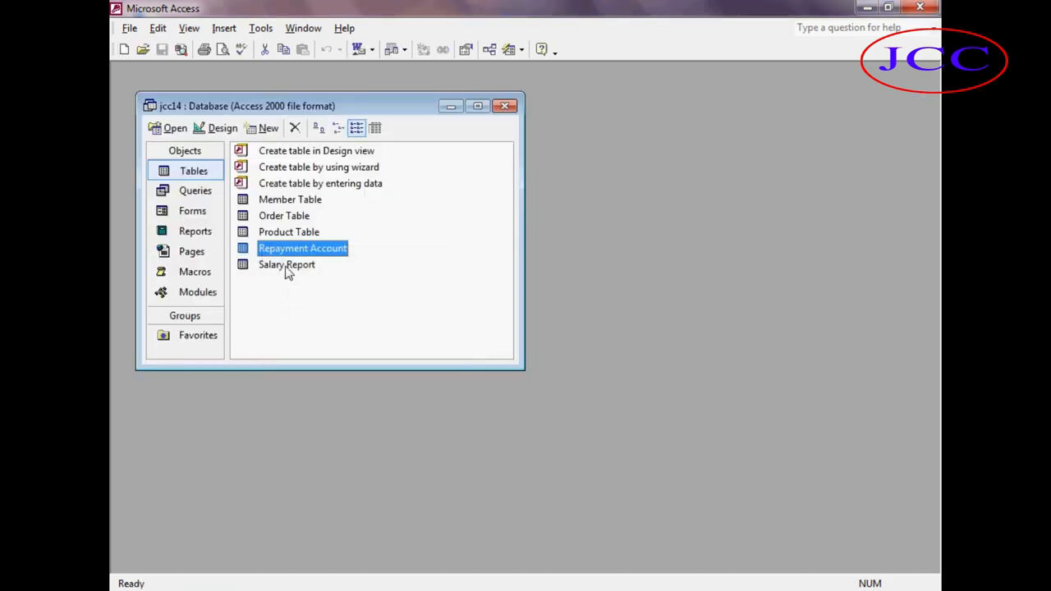
# Open the Salary Report table in design view and in datasheet view to check its fields.
pyautogui.click(287, 270)
pyautogui.click(220, 129)
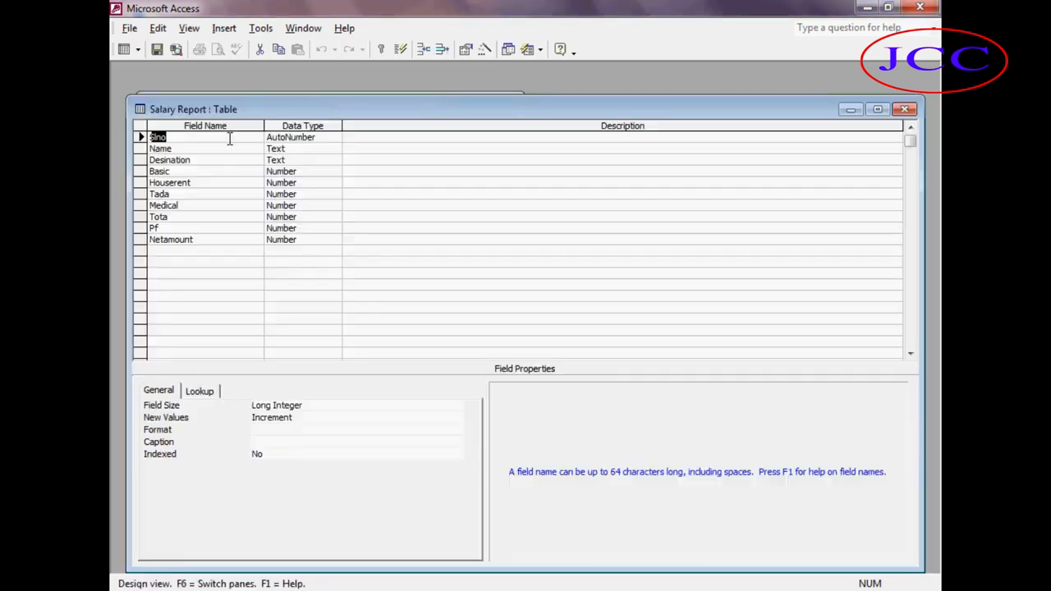
pyautogui.click(904, 110)
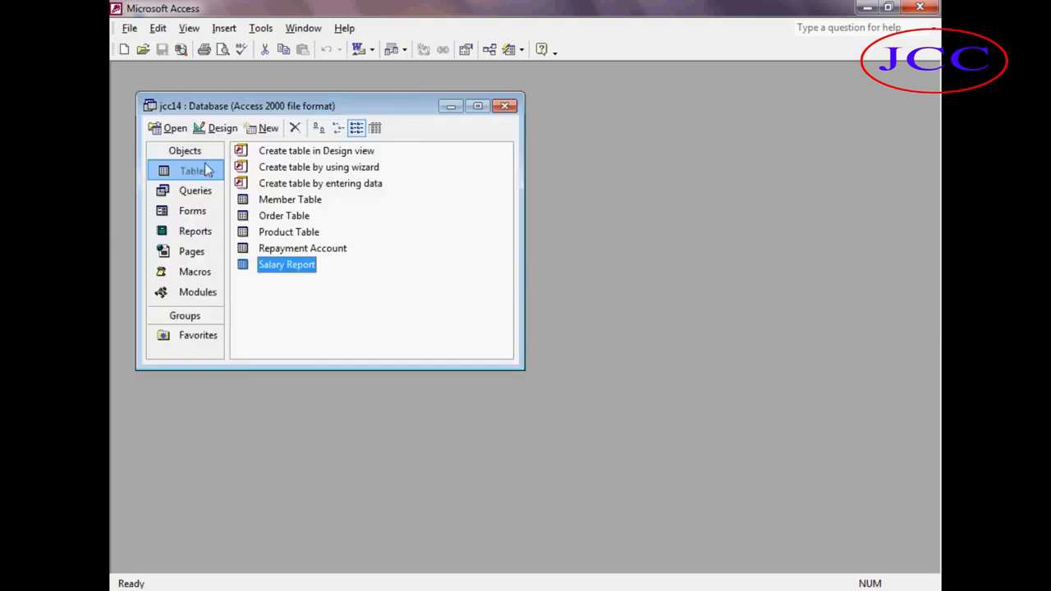
pyautogui.click(171, 128)
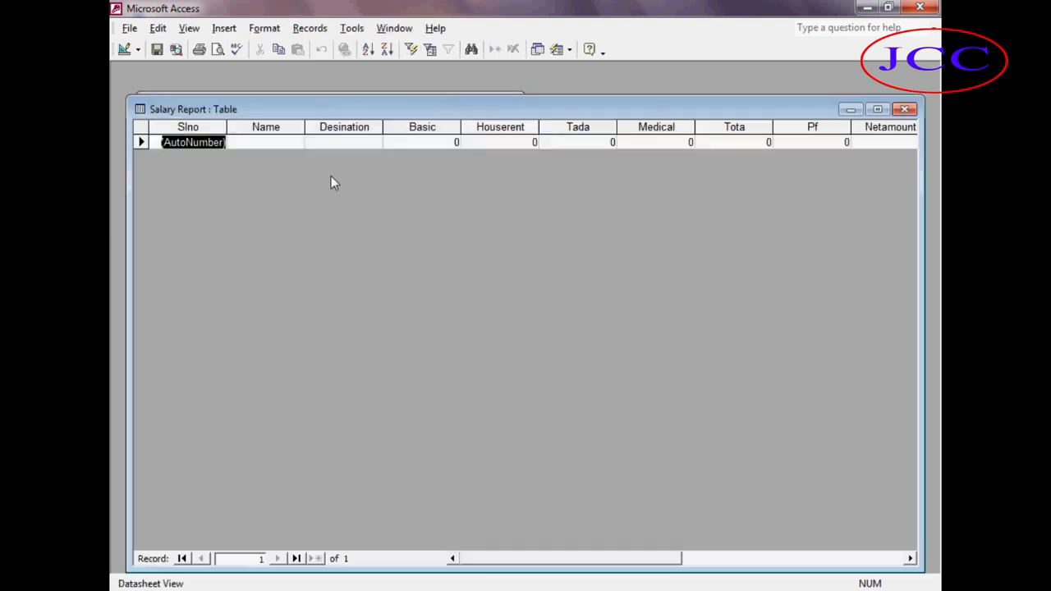
pyautogui.click(530, 142)
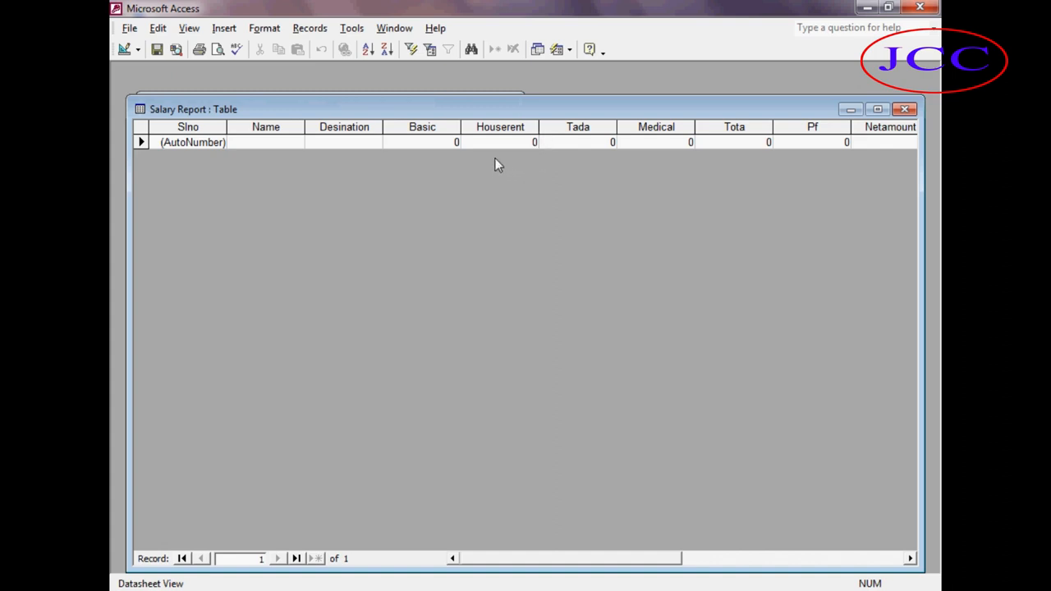
pyautogui.click(905, 109)
pyautogui.click(212, 127)
pyautogui.click(310, 182)
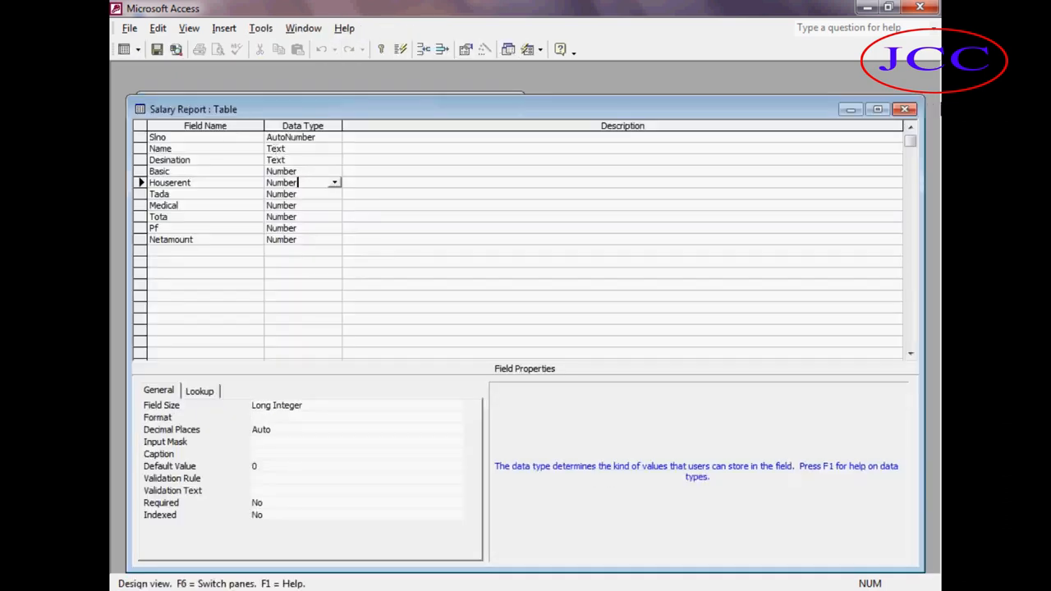
pyautogui.click(905, 110)
pyautogui.click(174, 128)
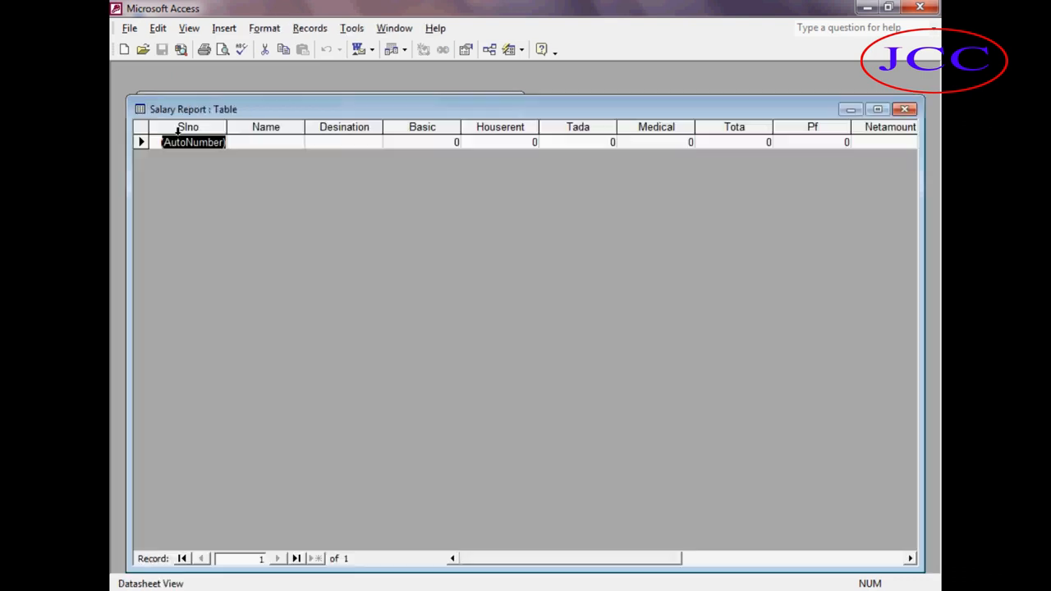
# Try entering 4654 in the Name cell of the first record, then delete it.
pyautogui.click(258, 142)
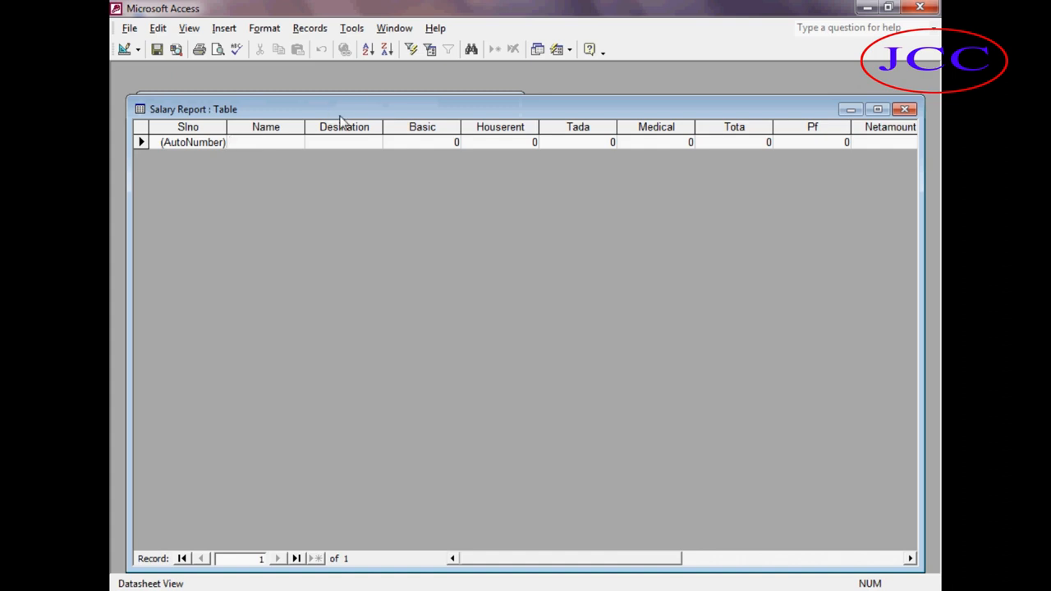
pyautogui.write('4654')
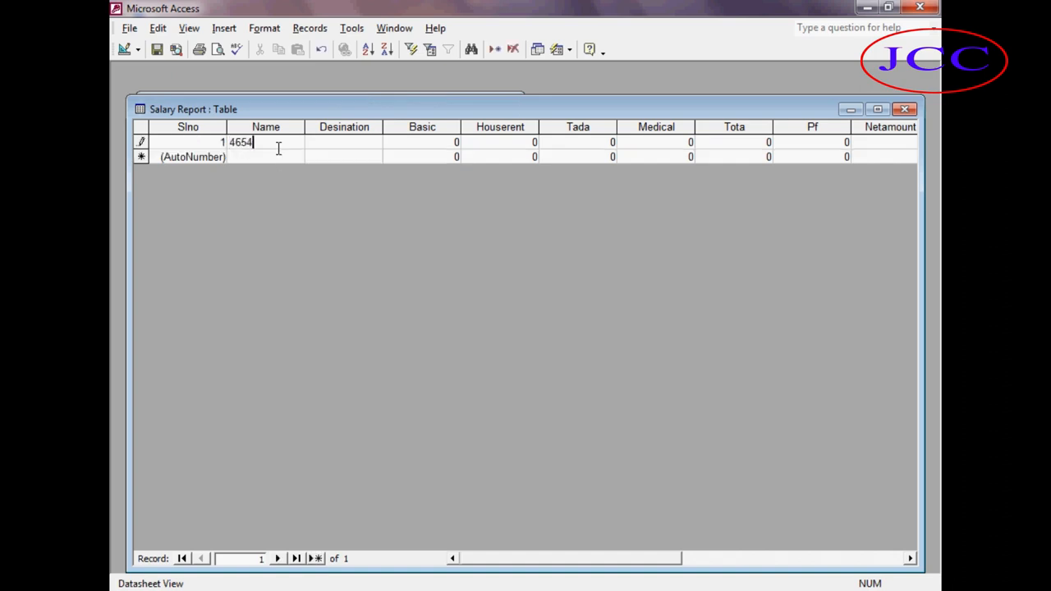
pyautogui.press('Tab')
pyautogui.press('Down')
pyautogui.press('Up')
pyautogui.hotkey('shift', 'Tab')
pyautogui.press('Delete')
# Try entering fdh as the Basic value, dismiss the error, clear it and close the table.
pyautogui.press('Tab')
pyautogui.press('Tab')
pyautogui.press('Tab')
pyautogui.hotkey('shift', 'Tab')
pyautogui.write('fdh')
pyautogui.press('Tab')
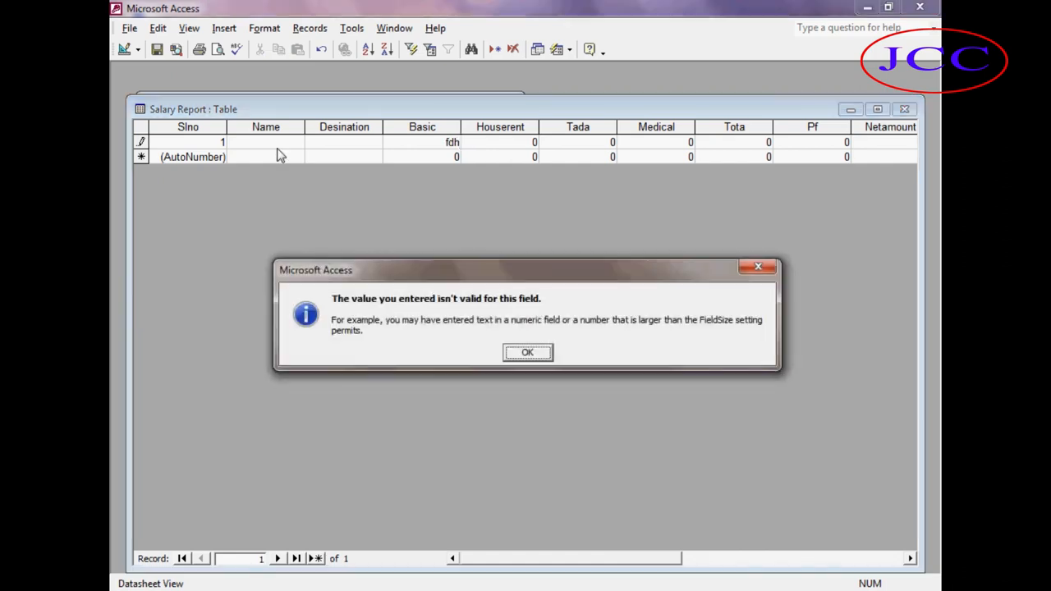
pyautogui.press('Return')
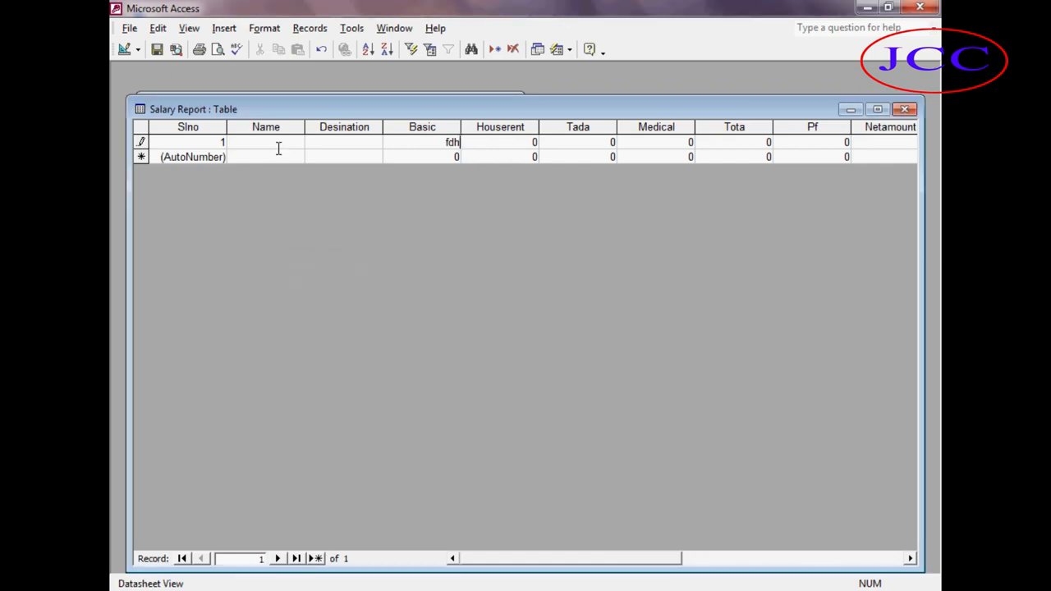
pyautogui.press('BackSpace')
pyautogui.press('BackSpace')
pyautogui.press('BackSpace')
pyautogui.click(904, 110)
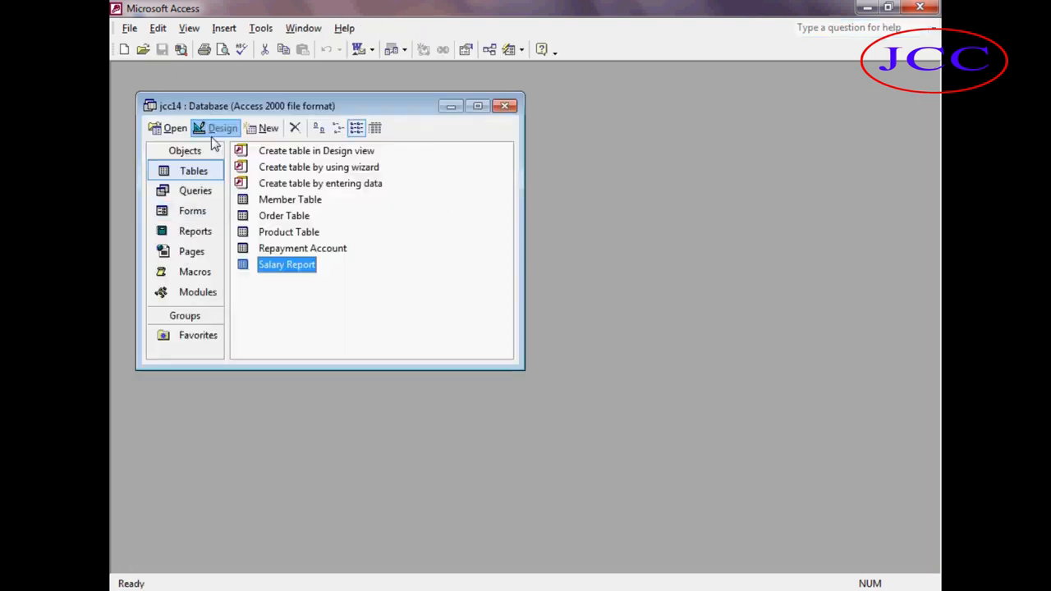
# Reopen the Salary Report table and fill the first record with an employee name, Manager designation and Basic 50000.
pyautogui.click(215, 132)
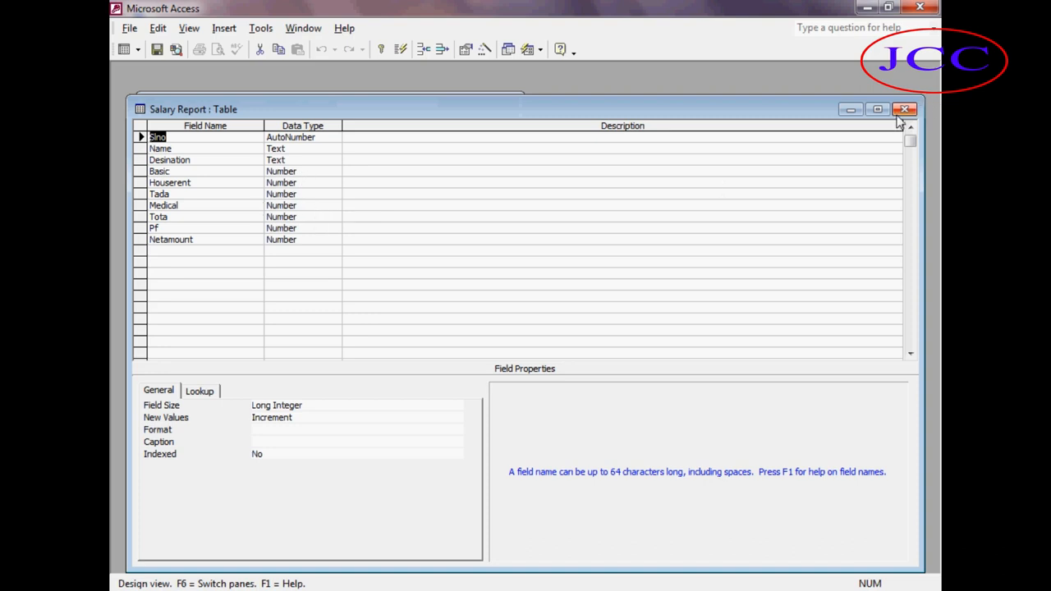
pyautogui.click(904, 110)
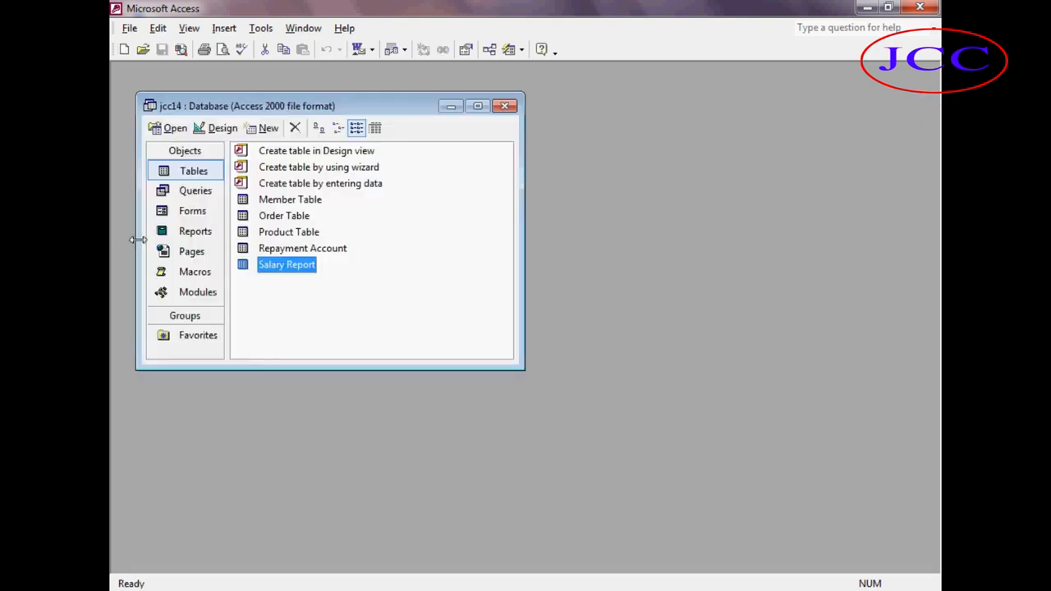
pyautogui.click(216, 129)
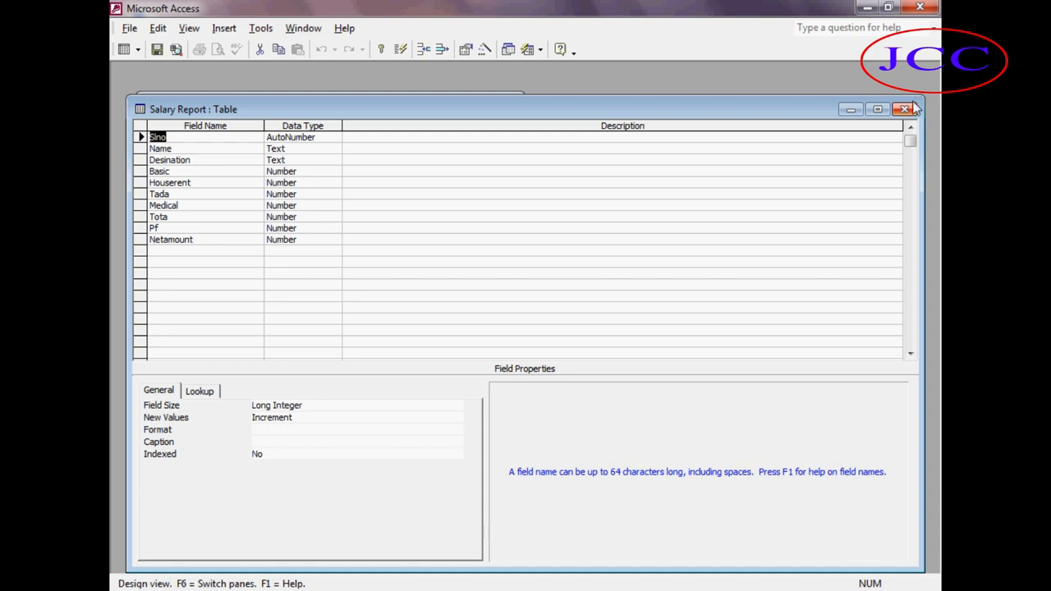
pyautogui.click(904, 110)
pyautogui.click(169, 127)
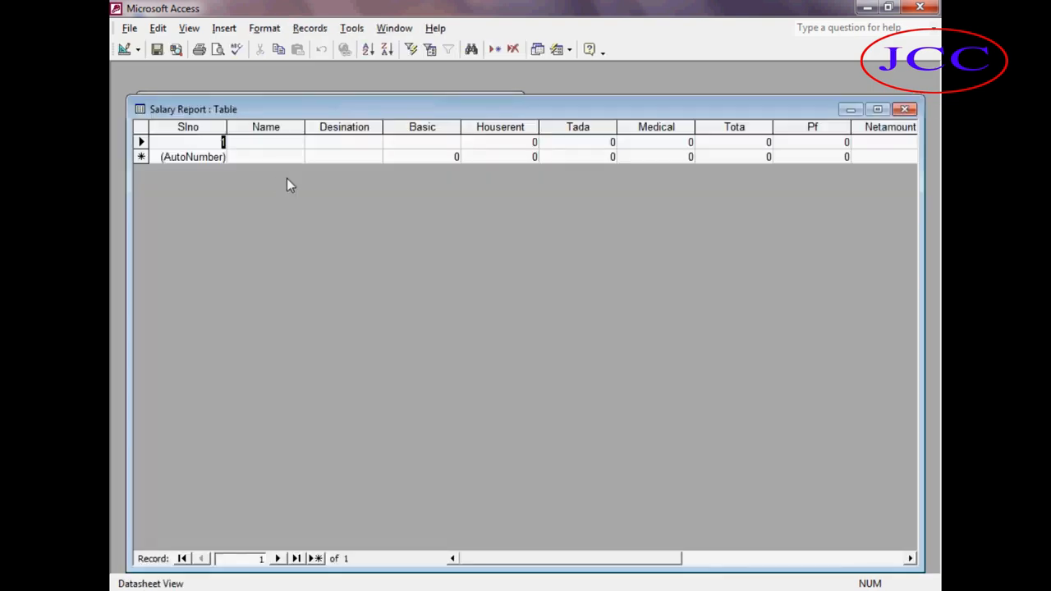
pyautogui.click(279, 147)
pyautogui.write('Saif')
pyautogui.press('Tab')
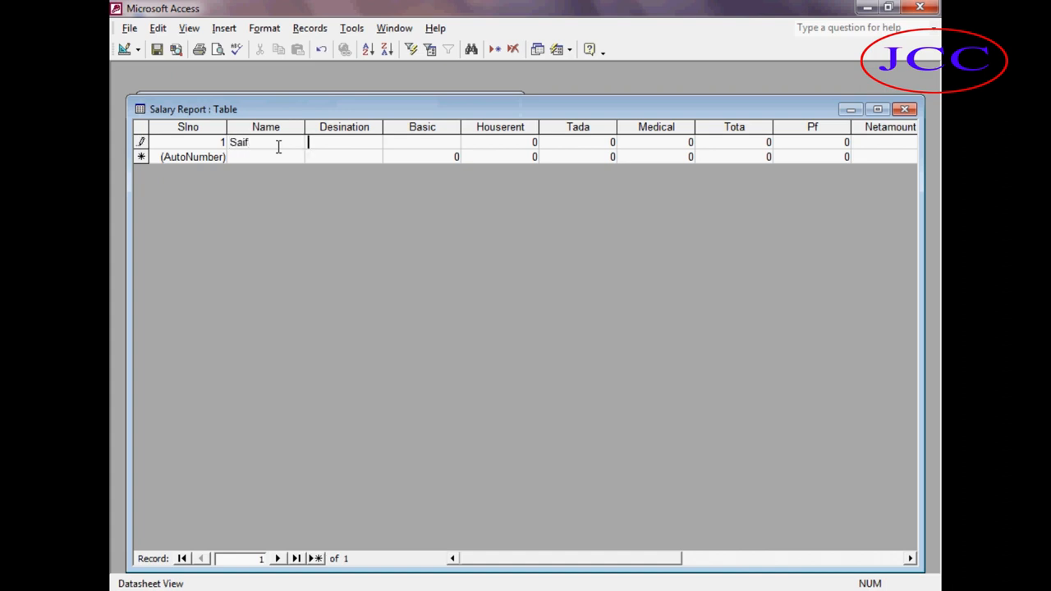
pyautogui.write('Manager')
pyautogui.write('5000')
pyautogui.write('0')
pyautogui.press('Tab')
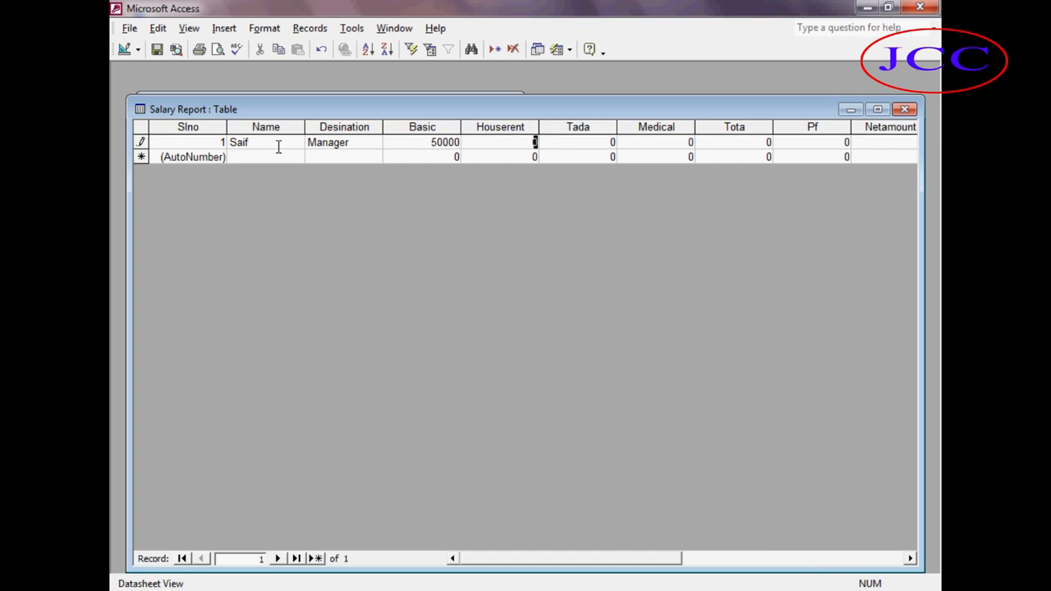
# Add a second record with an employee name, Officer designation and Basic 40000.
pyautogui.press('Tab')
pyautogui.press('Tab')
pyautogui.press('Tab')
pyautogui.press('Tab')
pyautogui.press('Tab')
pyautogui.press('Tab')
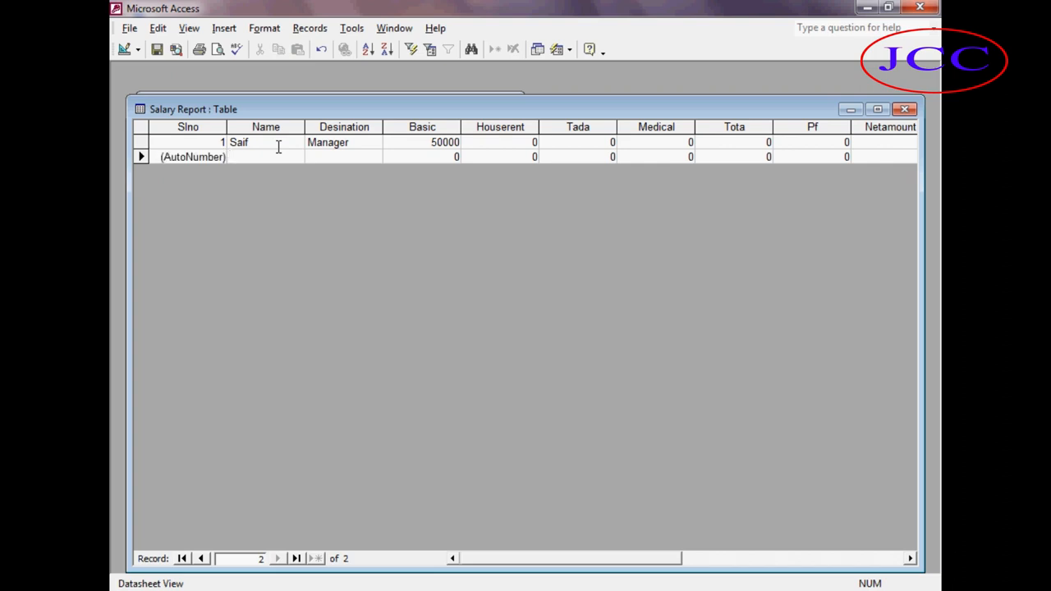
pyautogui.write('e')
pyautogui.press('BackSpace')
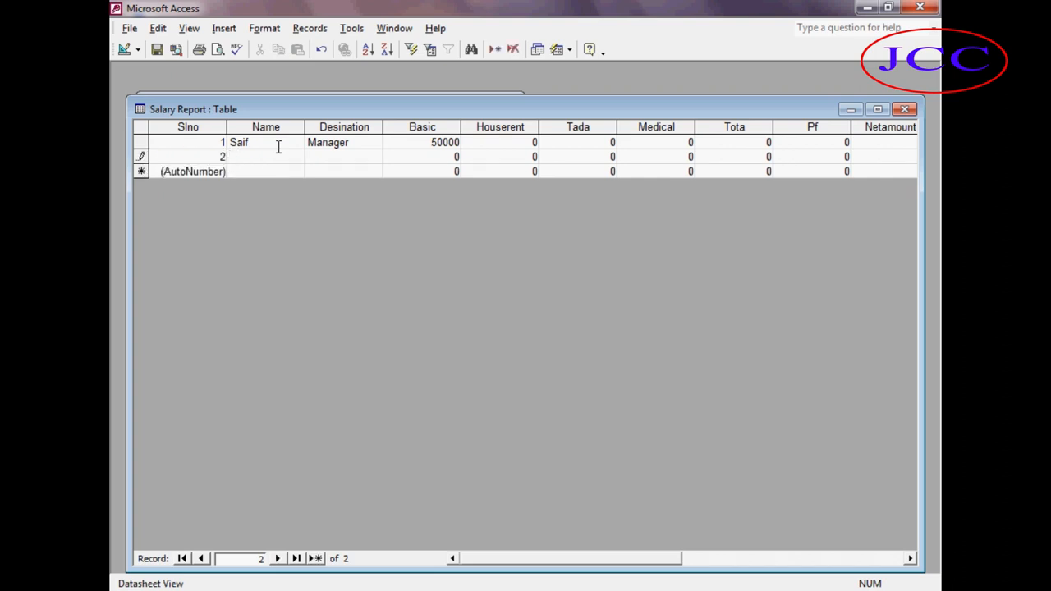
pyautogui.write('A')
pyautogui.write('rif')
pyautogui.write('Off')
pyautogui.write('icer')
pyautogui.press('Tab')
pyautogui.write('40000')
pyautogui.press('Tab')
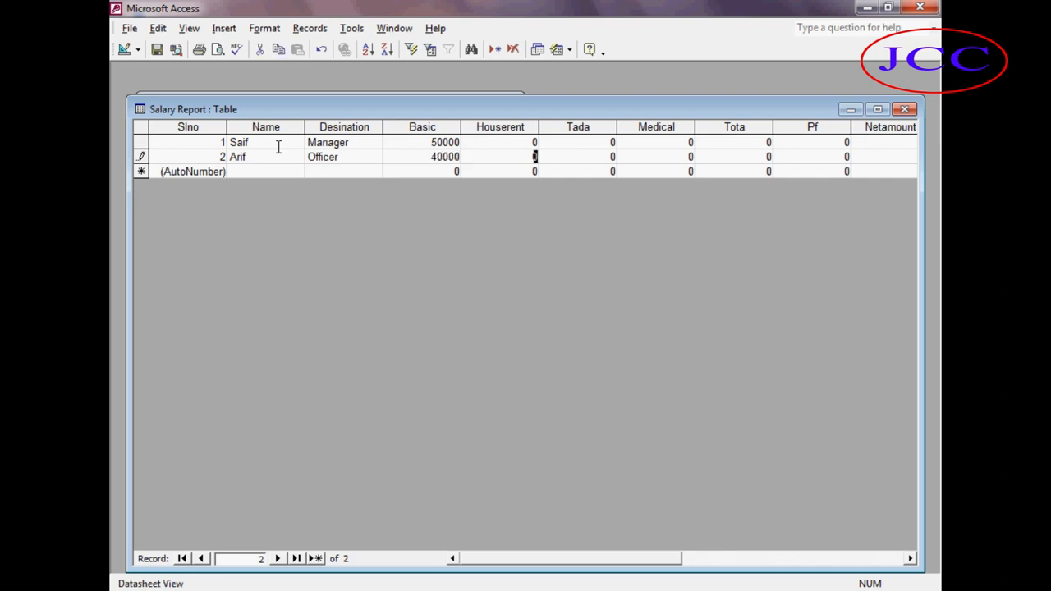
# Add a third record with an employee name, Accountant designation and Basic 25000, then close the table.
pyautogui.press('Tab')
pyautogui.press('Tab')
pyautogui.press('Tab')
pyautogui.press('Tab')
pyautogui.press('Tab')
pyautogui.press('Tab')
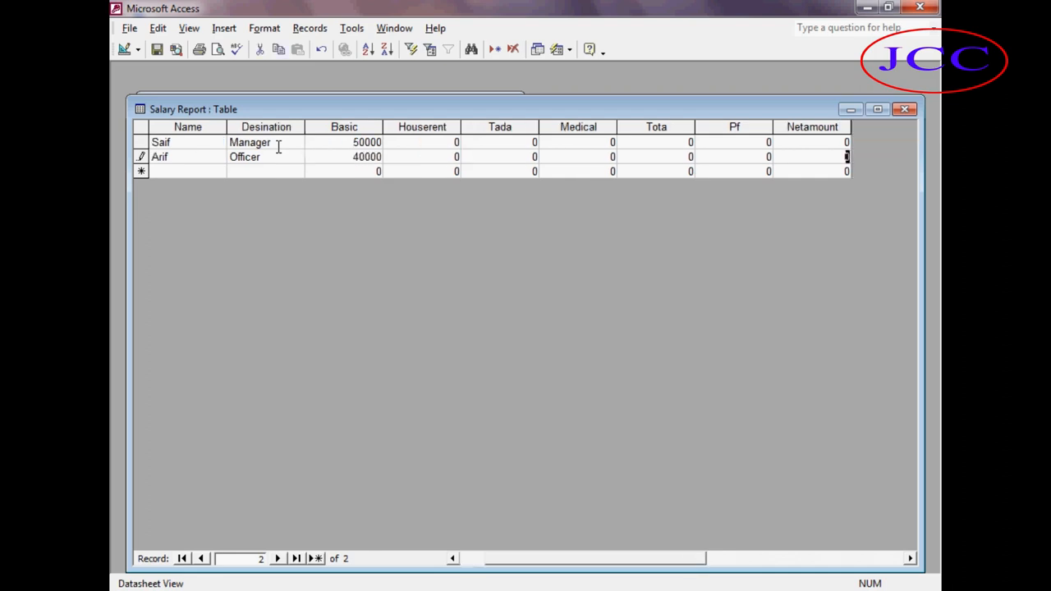
pyautogui.press('Tab')
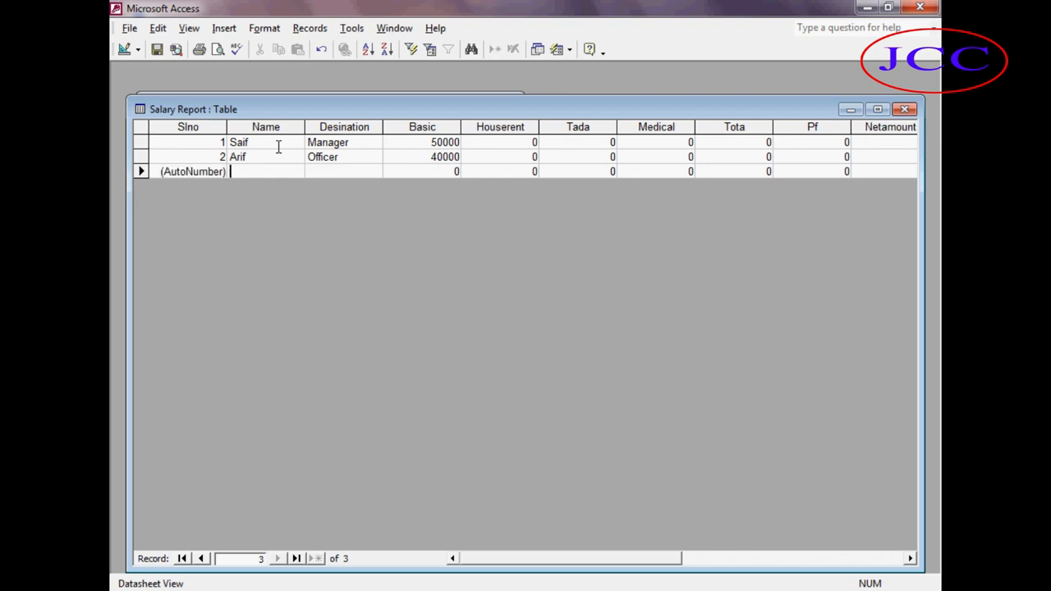
pyautogui.write('Rana')
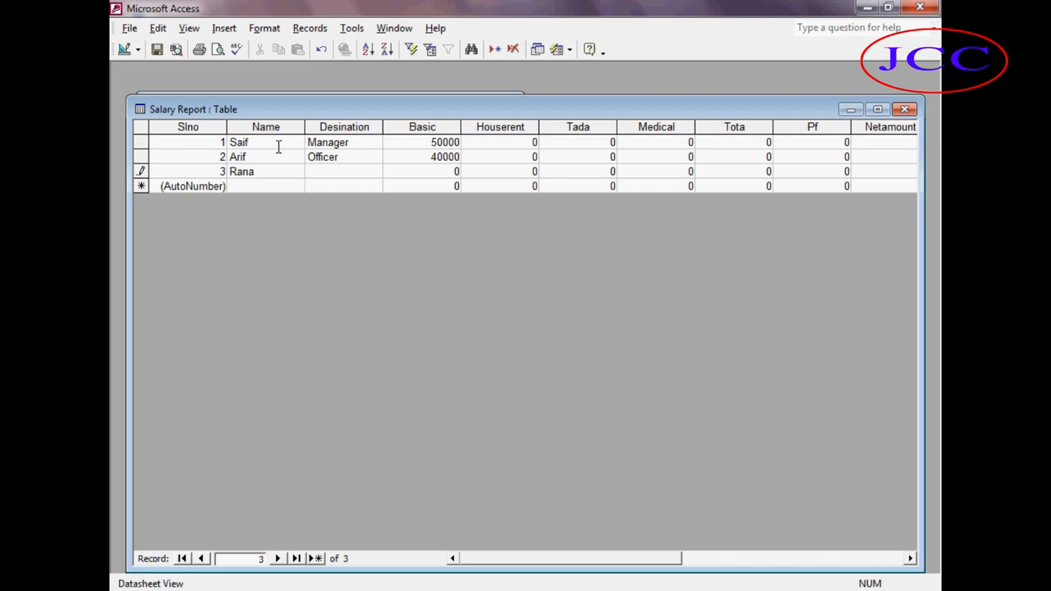
pyautogui.write('Accountant')
pyautogui.press('Tab')
pyautogui.write('25000')
pyautogui.press('Tab')
pyautogui.press('Tab')
pyautogui.press('Tab')
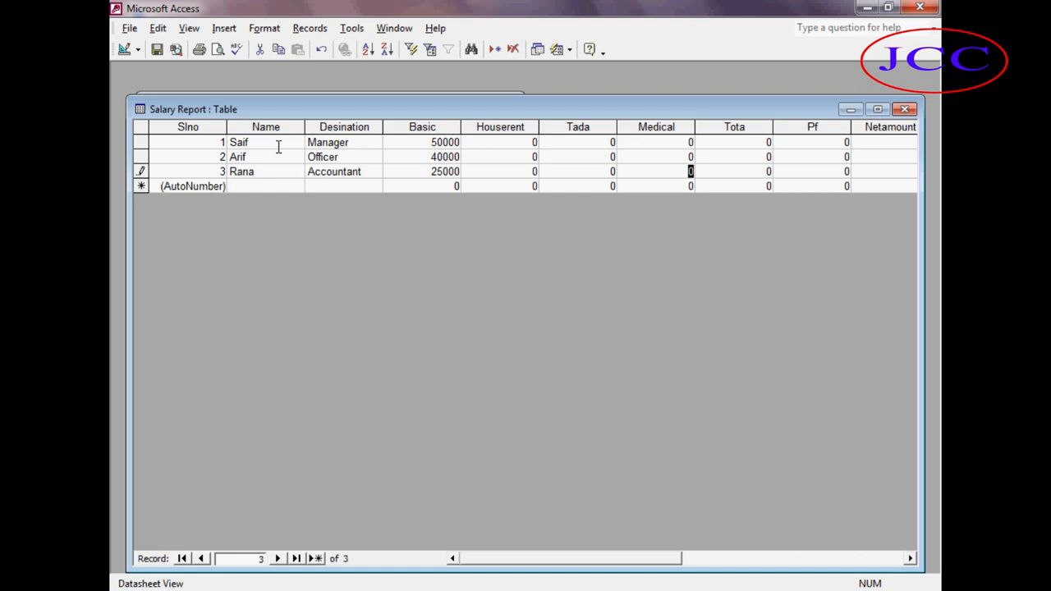
pyautogui.hotkey('ctrl', 'w')
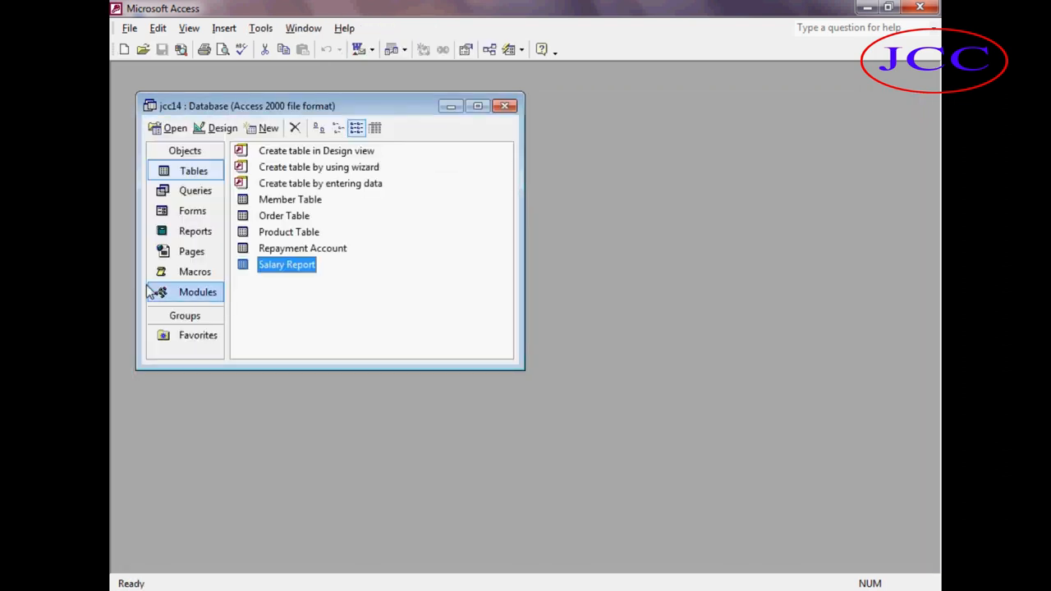
# Start a new form with the Form Wizard on the Salary Report table and add all its fields.
pyautogui.click(193, 213)
pyautogui.click(269, 128)
pyautogui.click(552, 169)
pyautogui.click(648, 287)
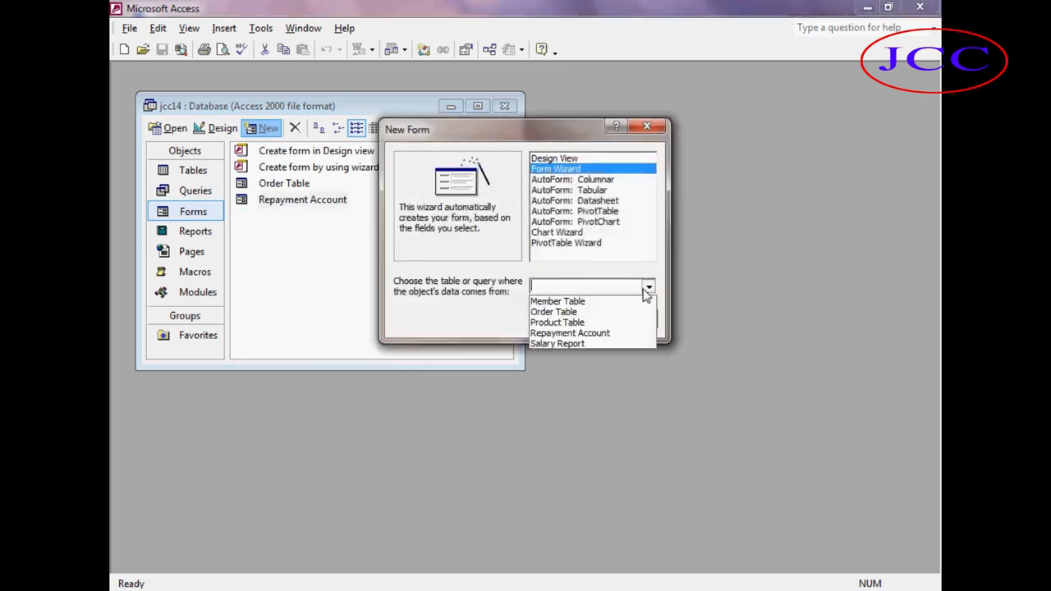
pyautogui.click(582, 344)
pyautogui.click(561, 320)
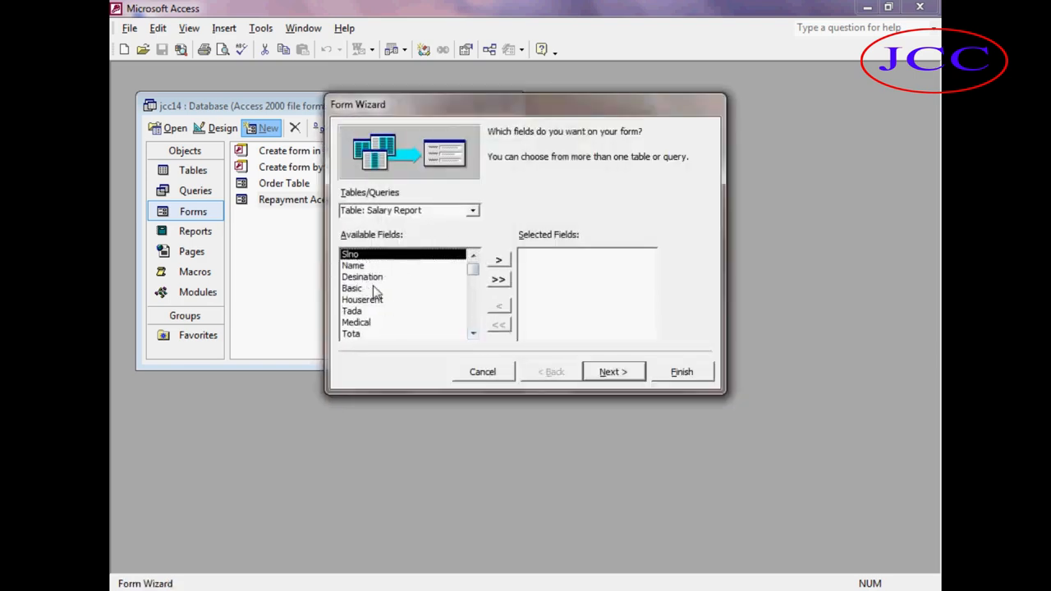
pyautogui.click(499, 282)
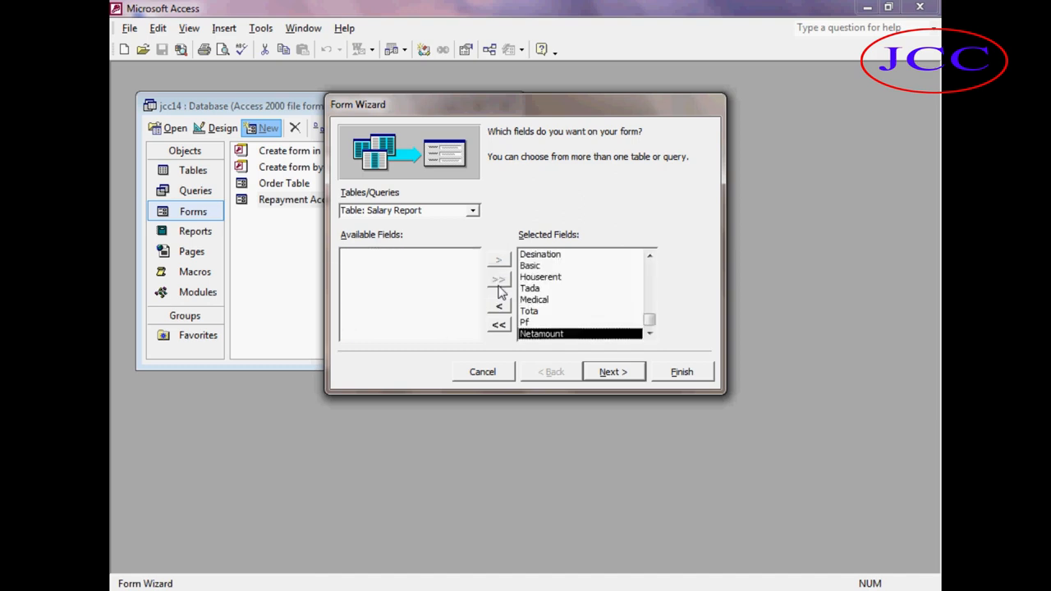
# Finish the Form Wizard with the Standard style and close the newly opened Salary Report form.
pyautogui.click(605, 373)
pyautogui.click(605, 375)
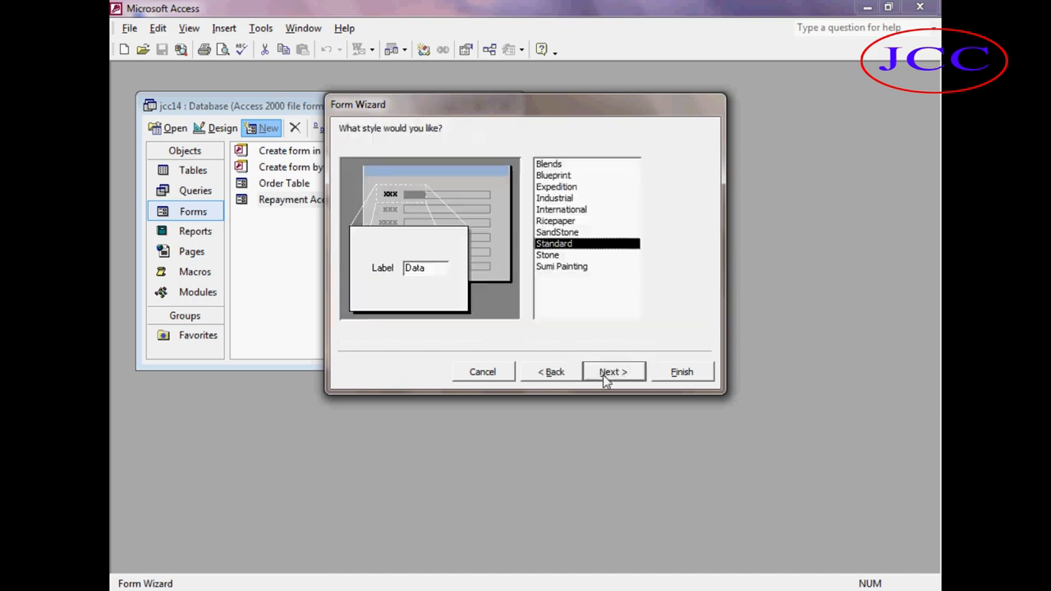
pyautogui.click(605, 374)
pyautogui.click(661, 378)
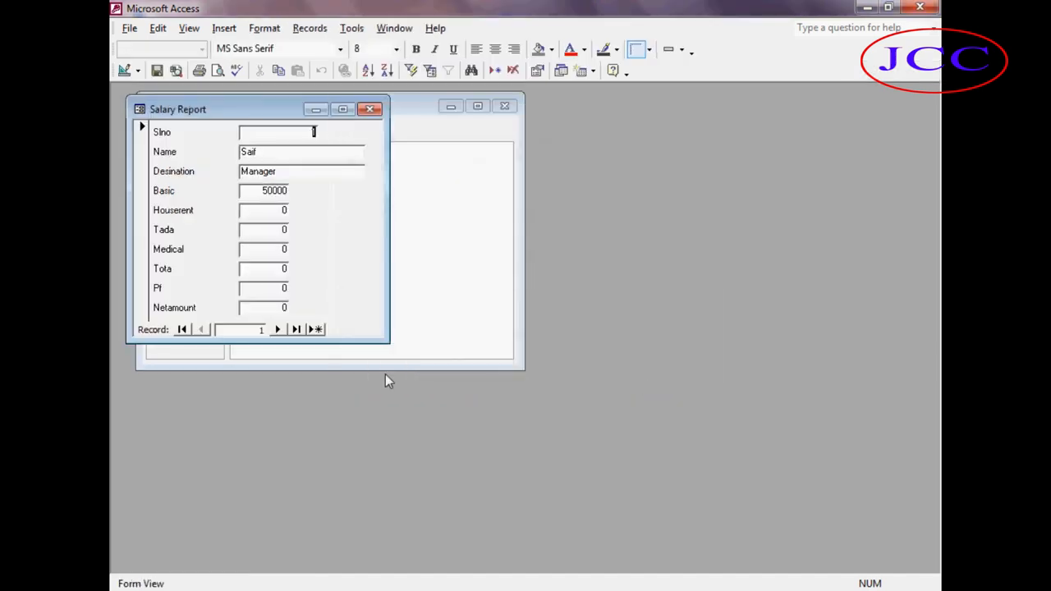
pyautogui.click(372, 108)
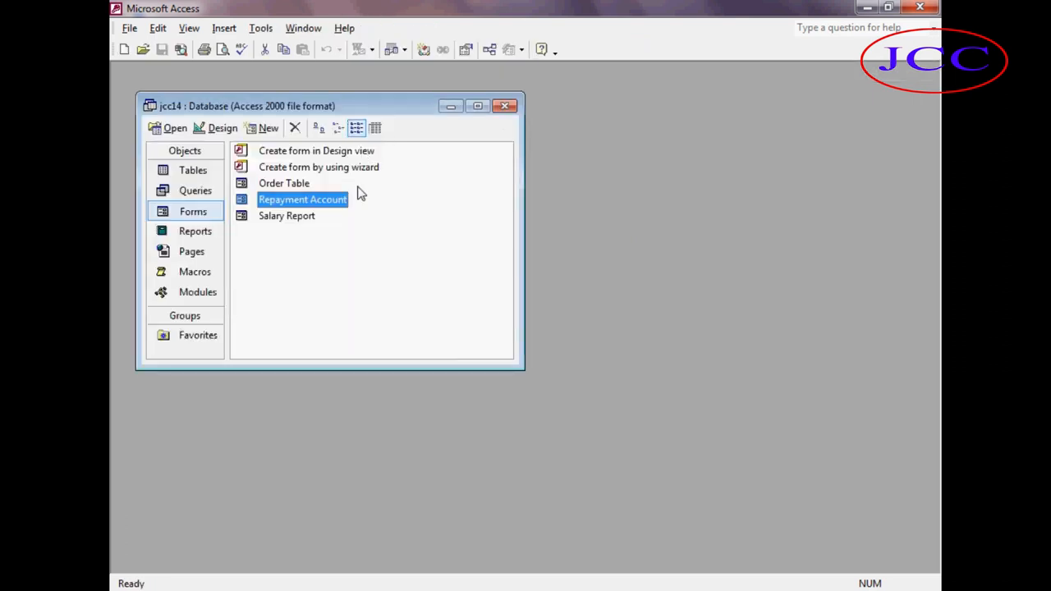
# Open the Salary Report form in Design view and set the Houserent box's formula to =Basic/100*2.
pyautogui.click(297, 223)
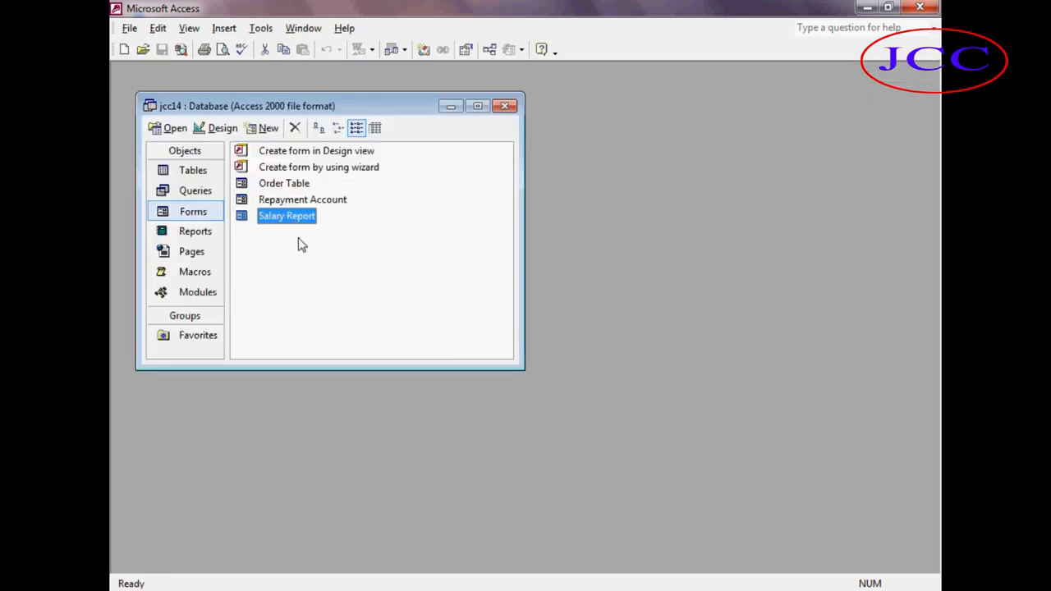
pyautogui.click(218, 128)
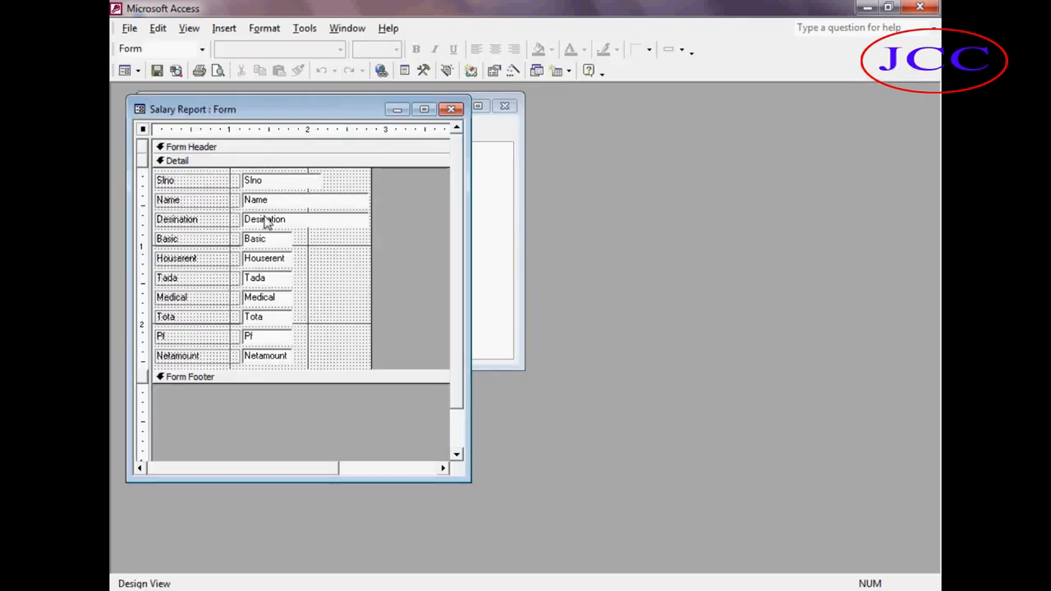
pyautogui.doubleClick(279, 259)
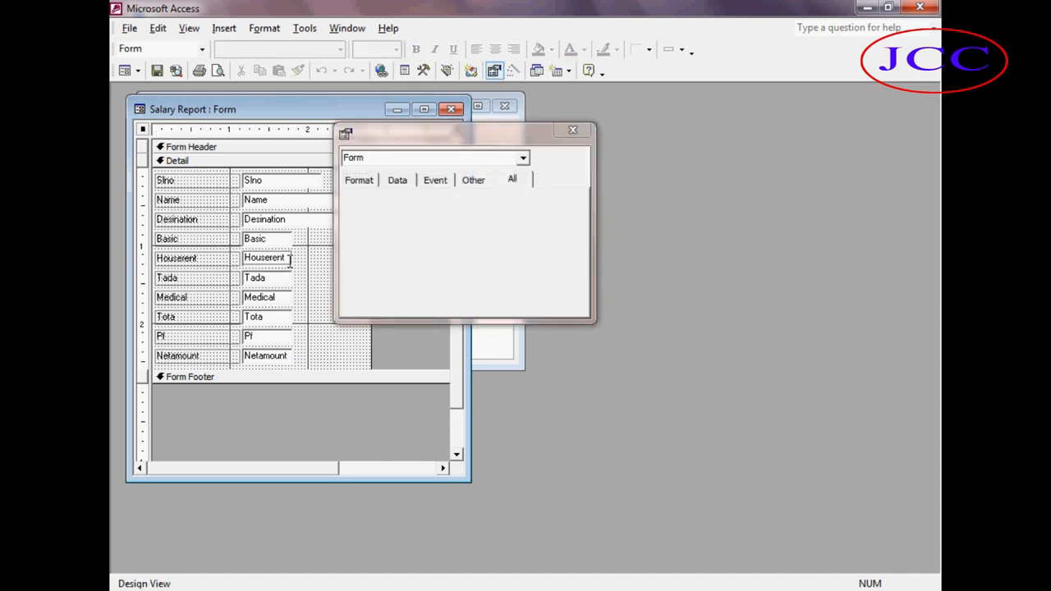
pyautogui.click(577, 135)
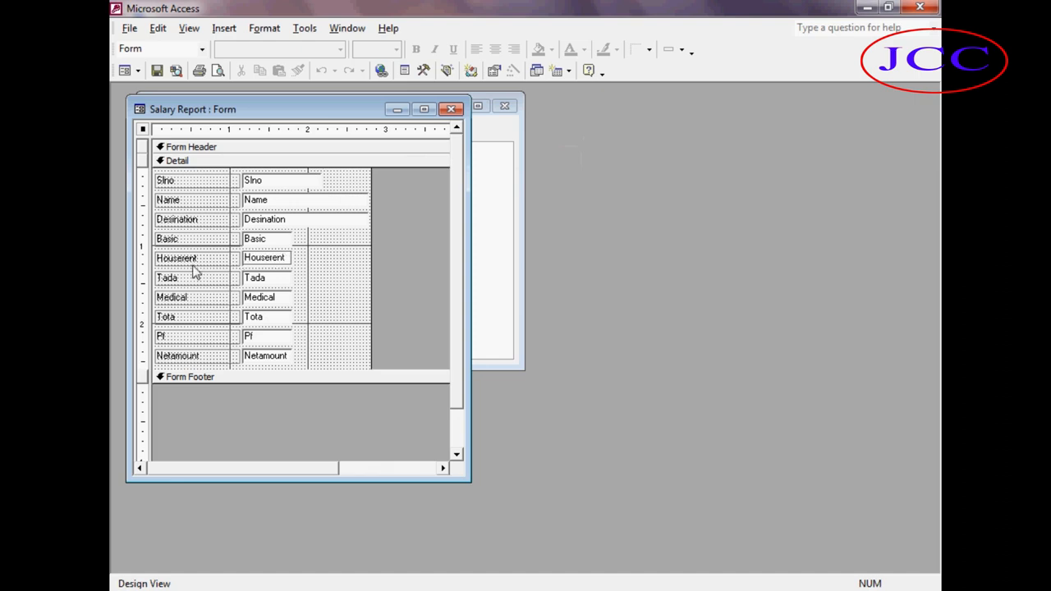
pyautogui.press('BackSpace')
pyautogui.press('BackSpace')
pyautogui.press('BackSpace')
pyautogui.press('BackSpace')
pyautogui.press('BackSpace')
pyautogui.press('BackSpace')
pyautogui.press('BackSpace')
pyautogui.press('BackSpace')
pyautogui.press('BackSpace')
pyautogui.write('=')
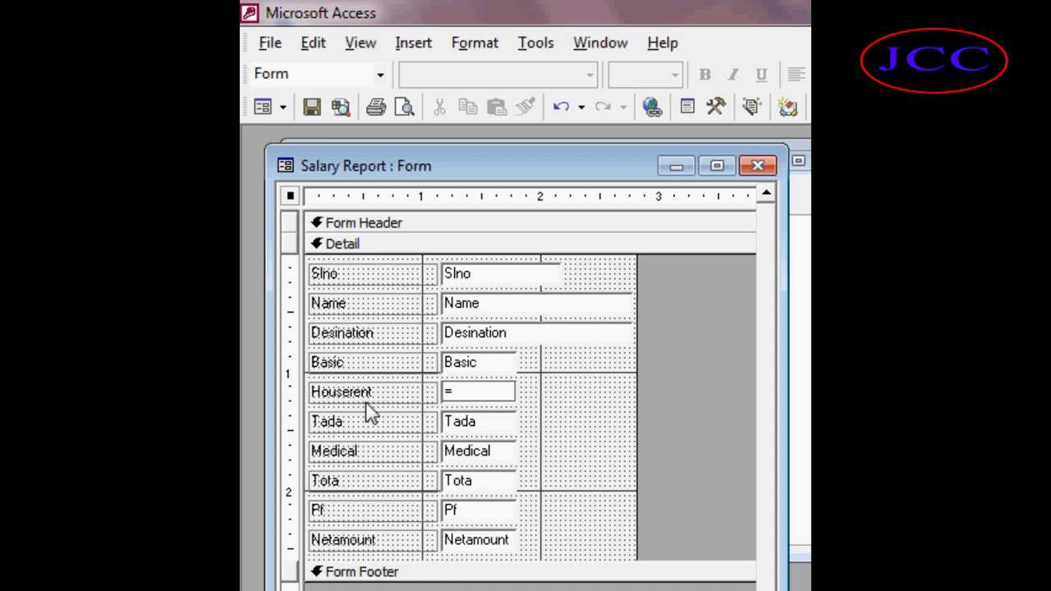
pyautogui.write('Basic/100*2')
pyautogui.press('Return')
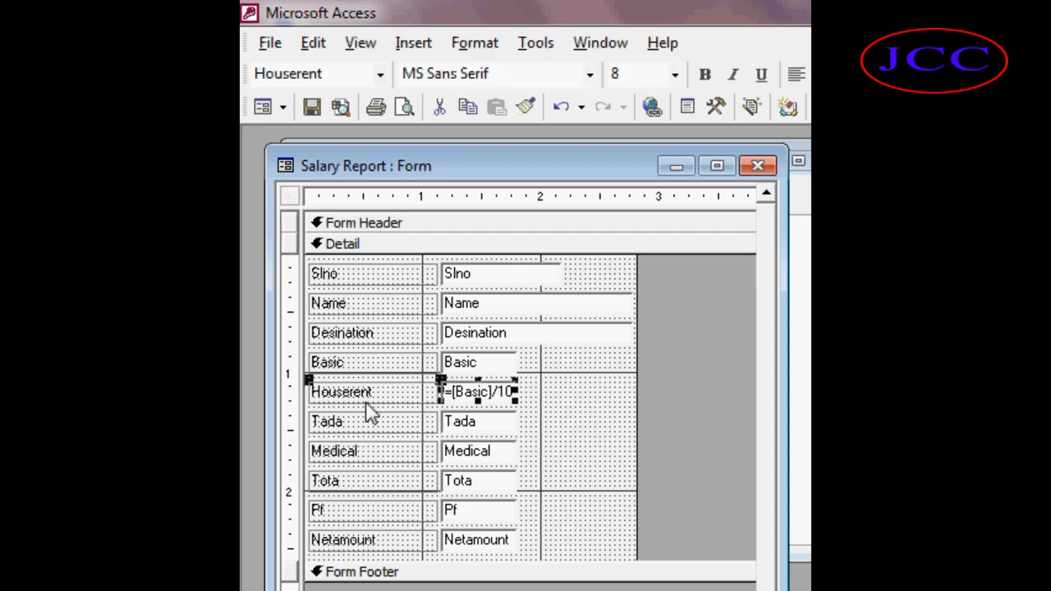
# Set the Tada box's formula to =Basic/100*3.
pyautogui.doubleClick(483, 421)
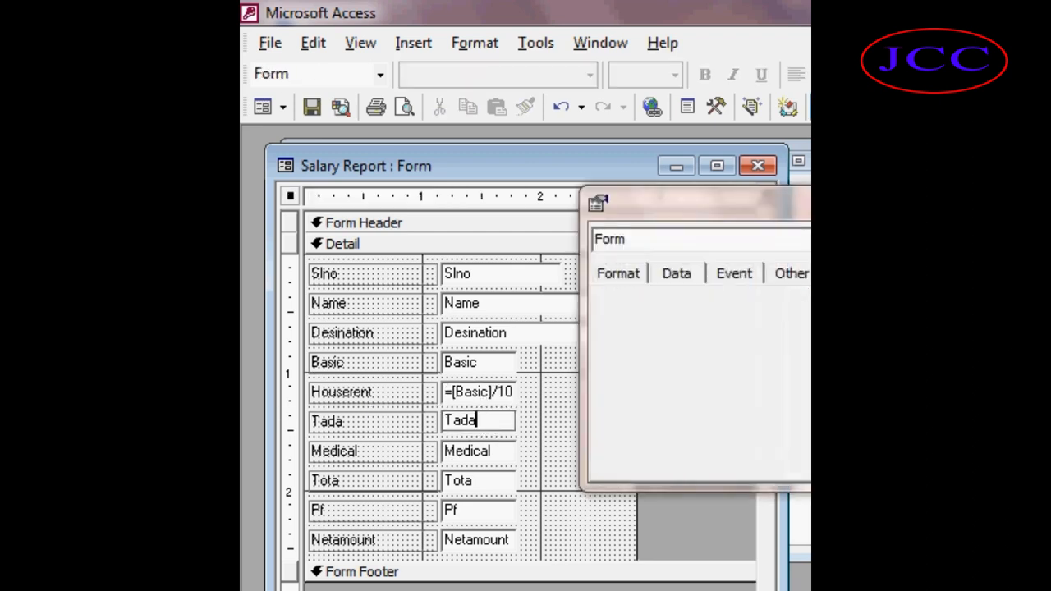
pyautogui.press('BackSpace')
pyautogui.press('BackSpace')
pyautogui.press('BackSpace')
pyautogui.press('BackSpace')
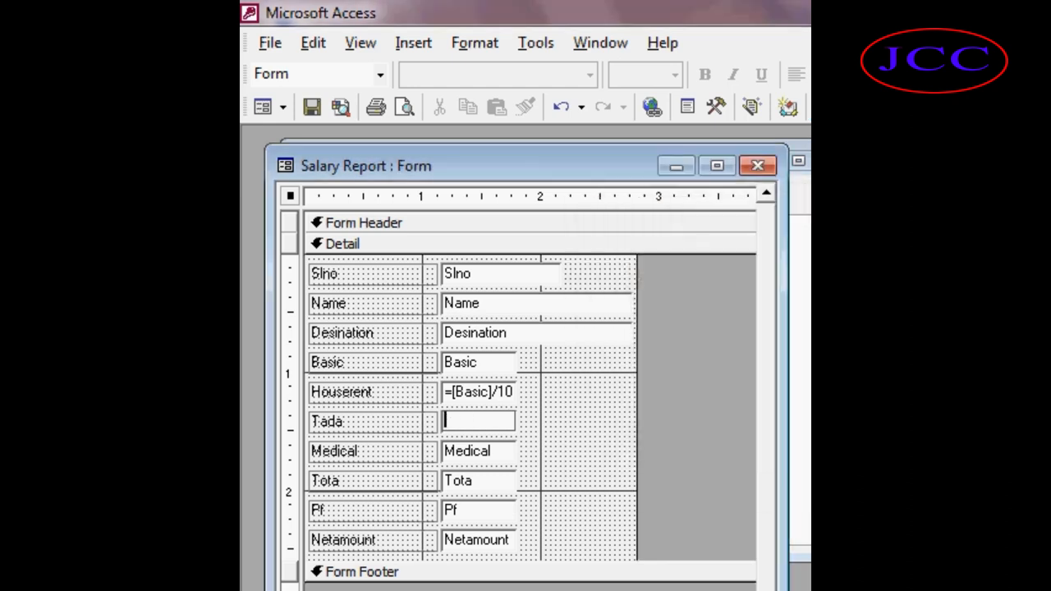
pyautogui.write('=')
pyautogui.write('Basic')
pyautogui.write('/100')
pyautogui.write('*3')
pyautogui.press('Return')
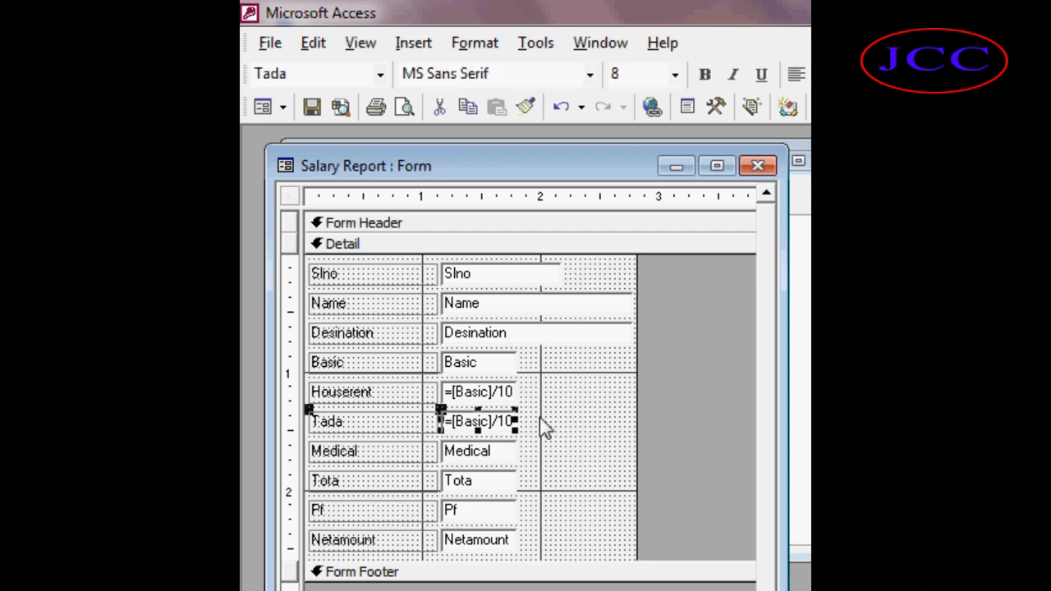
# Set the Medical box's formula to =Basic/100*4.
pyautogui.doubleClick(498, 451)
pyautogui.click(809, 203)
pyautogui.press('BackSpace')
pyautogui.press('BackSpace')
pyautogui.press('BackSpace')
pyautogui.press('BackSpace')
pyautogui.press('BackSpace')
pyautogui.press('BackSpace')
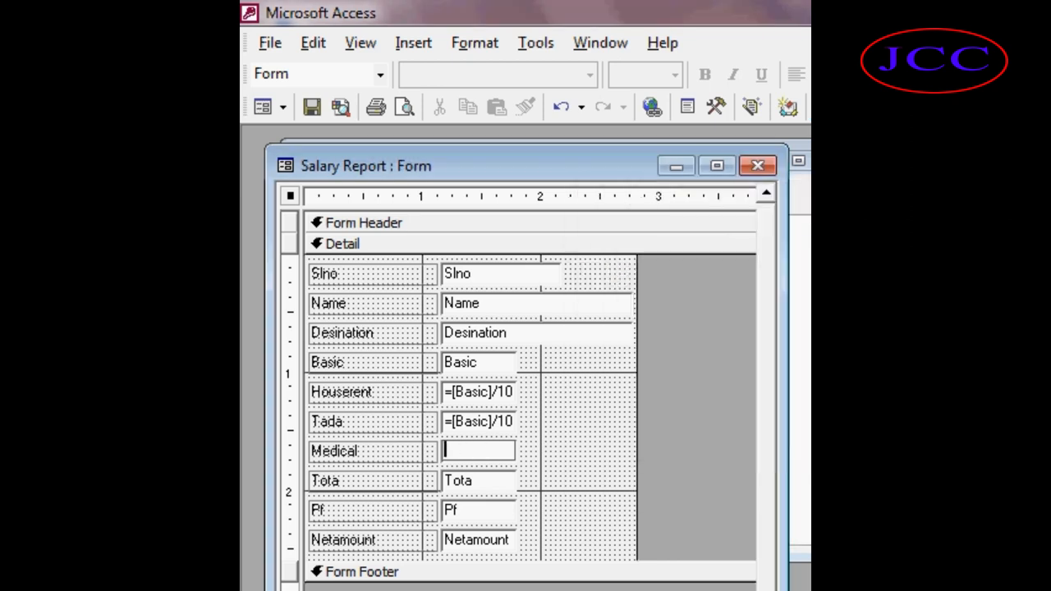
pyautogui.write('=Basic/100*4')
pyautogui.press('Return')
# Set the Tota box's formula to =Basic+Houserent+Tada+Medical.
pyautogui.doubleClick(474, 482)
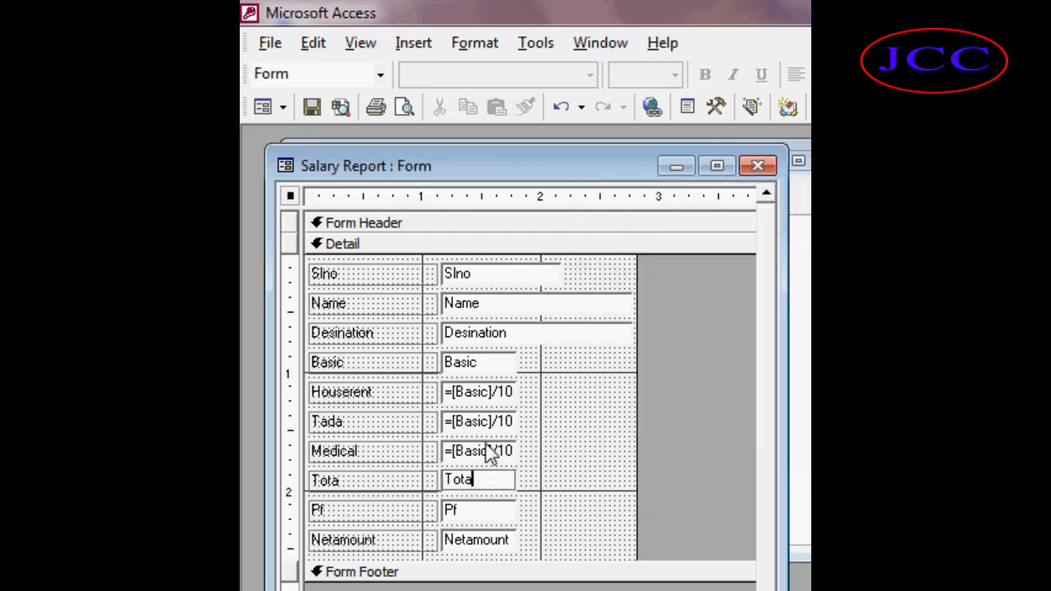
pyautogui.click(488, 484)
pyautogui.click(485, 502)
pyautogui.click(482, 482)
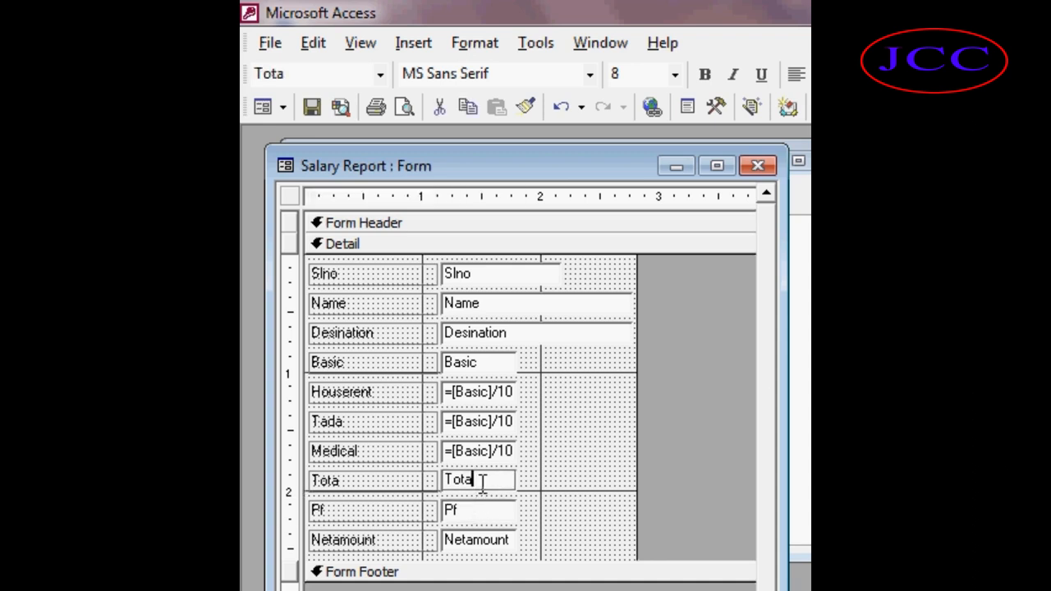
pyautogui.doubleClick(481, 482)
pyautogui.press('BackSpace')
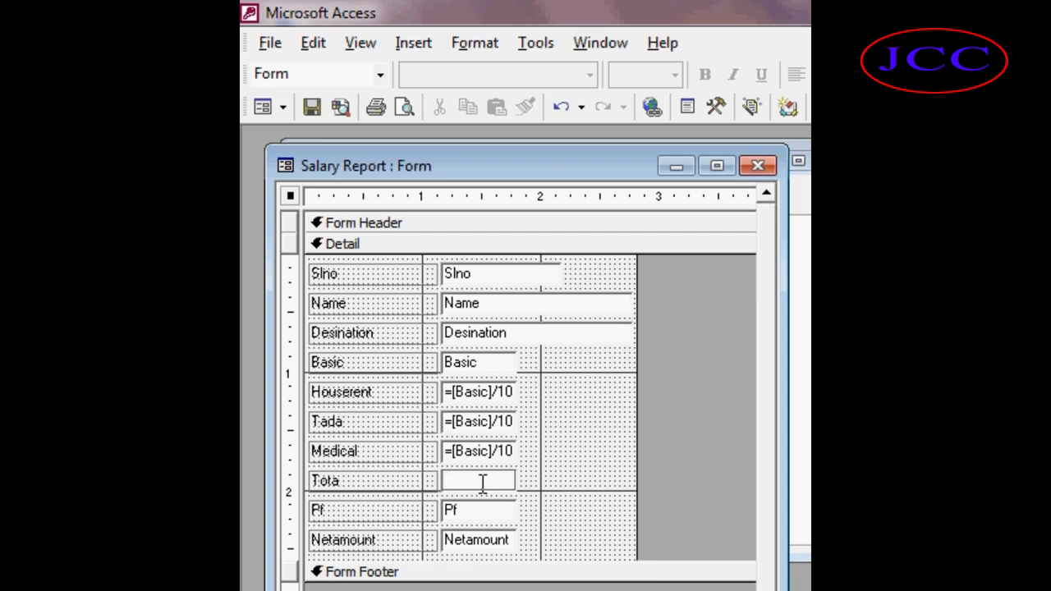
pyautogui.write('Ba')
pyautogui.press('BackSpace')
pyautogui.press('BackSpace')
pyautogui.write('=Basi')
pyautogui.write('c')
pyautogui.write('+')
pyautogui.write('Ho')
pyautogui.write('us')
pyautogui.write('e')
pyautogui.write('rent')
pyautogui.write('+')
pyautogui.write('Tada')
pyautogui.write('+')
pyautogui.write('M')
pyautogui.write('edical')
pyautogui.press('Return')
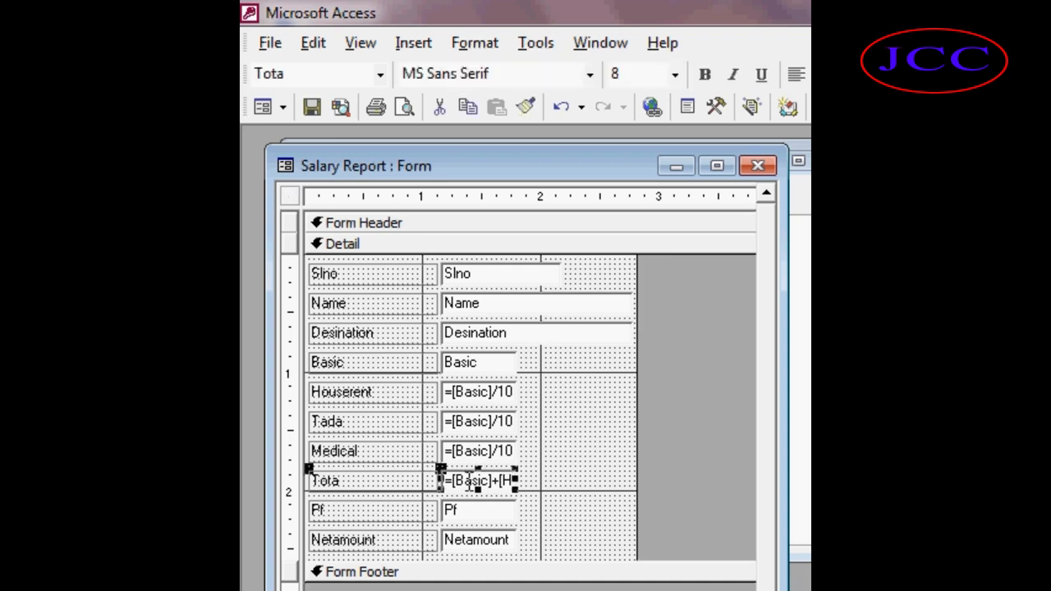
# Set the Pf box's formula to =Basic/100*4.
pyautogui.doubleClick(461, 508)
pyautogui.click(462, 510)
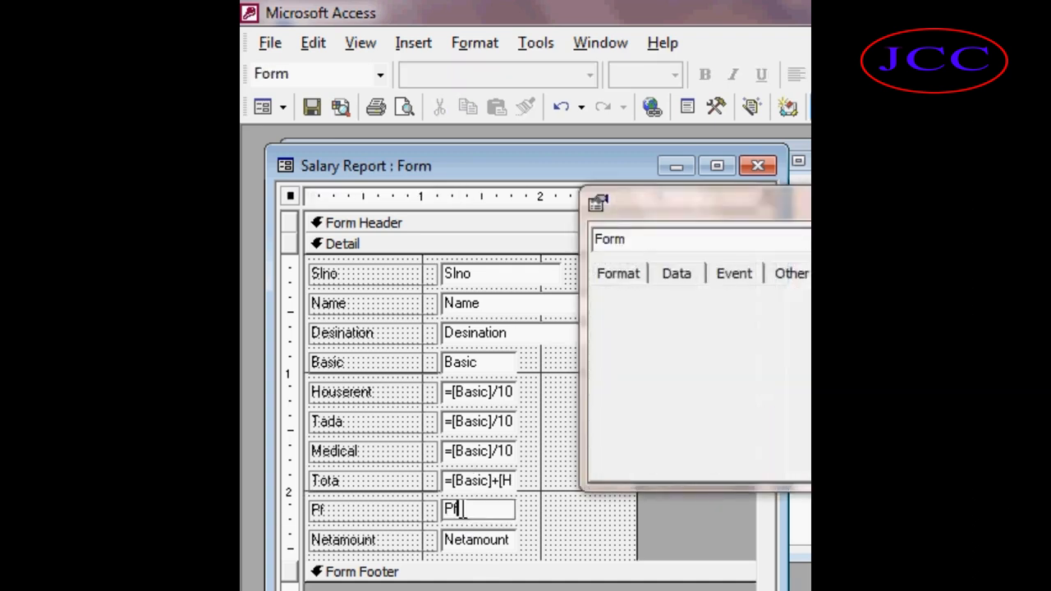
pyautogui.click(952, 203)
pyautogui.press('BackSpace')
pyautogui.press('BackSpace')
pyautogui.write('=')
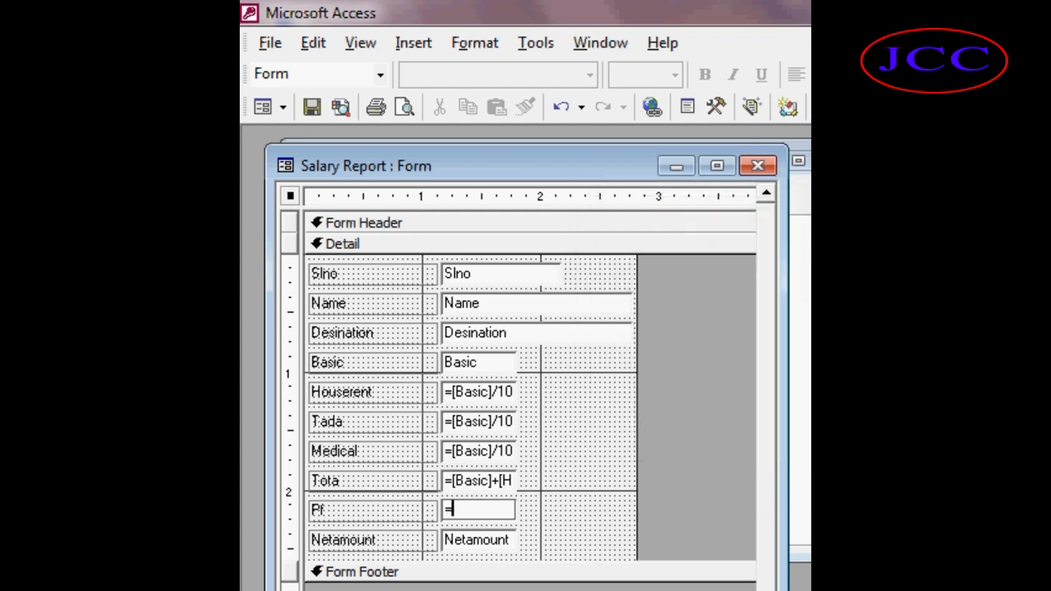
pyautogui.write('Basic/100*4')
pyautogui.press('Return')
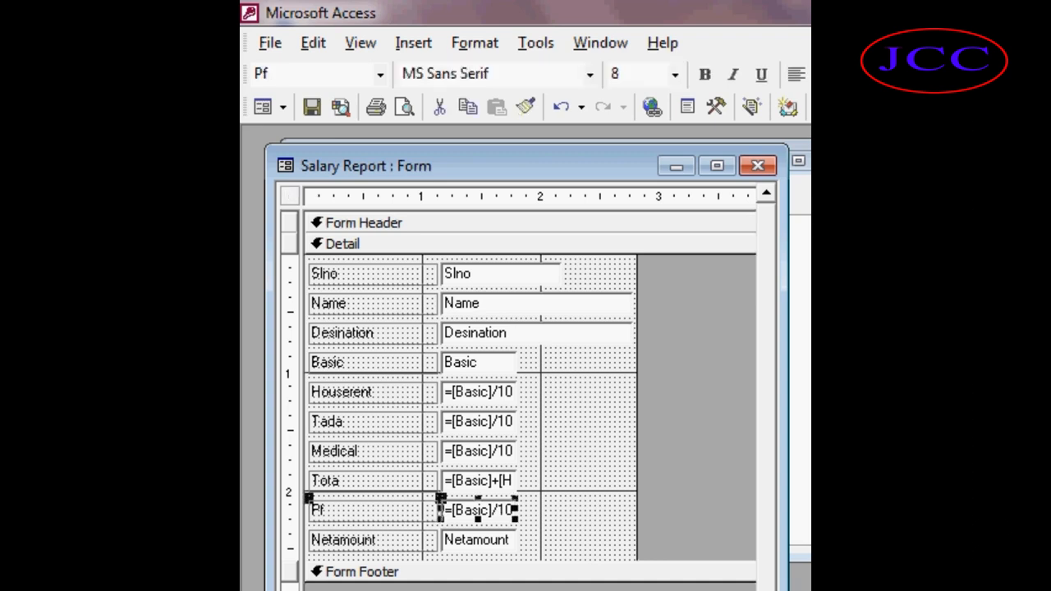
# Set the Netamount box's formula to =Total-Pf, then save and close the form design.
pyautogui.doubleClick(491, 540)
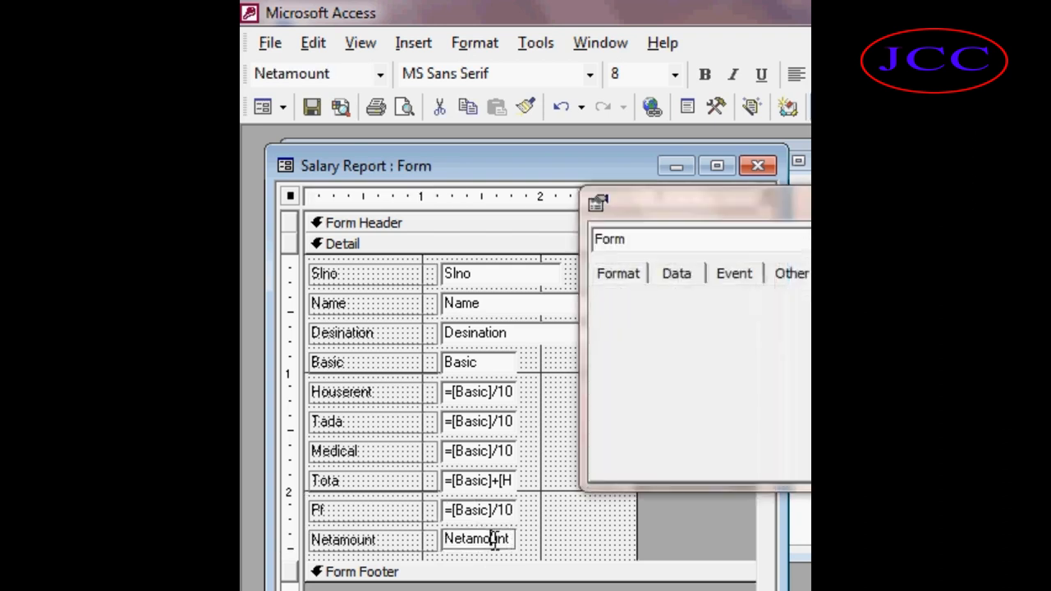
pyautogui.click(492, 538)
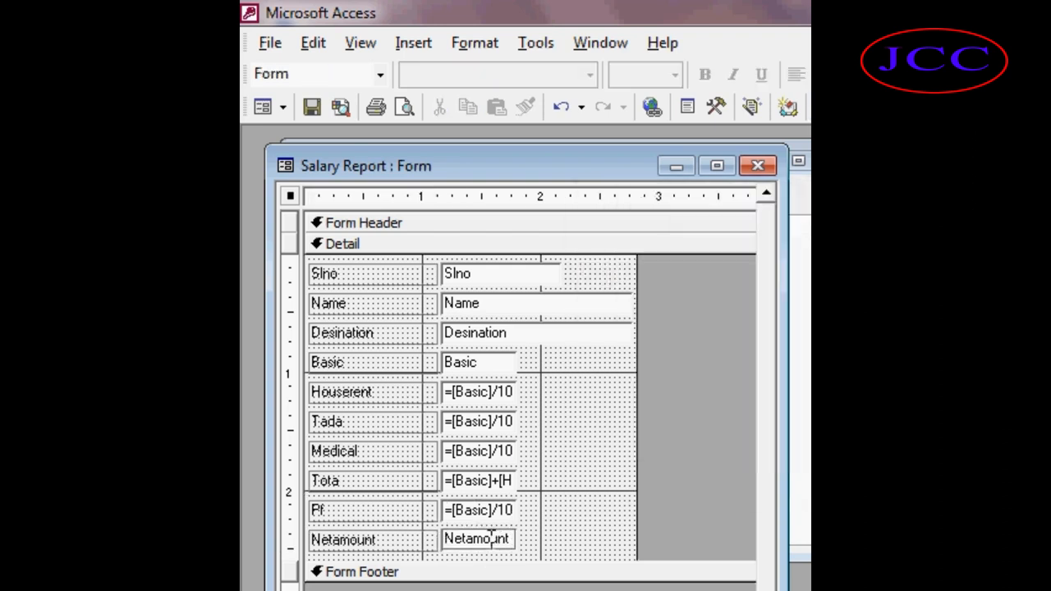
pyautogui.moveTo(511, 543); pyautogui.dragTo(435, 534)
pyautogui.press('Delete')
pyautogui.write('=')
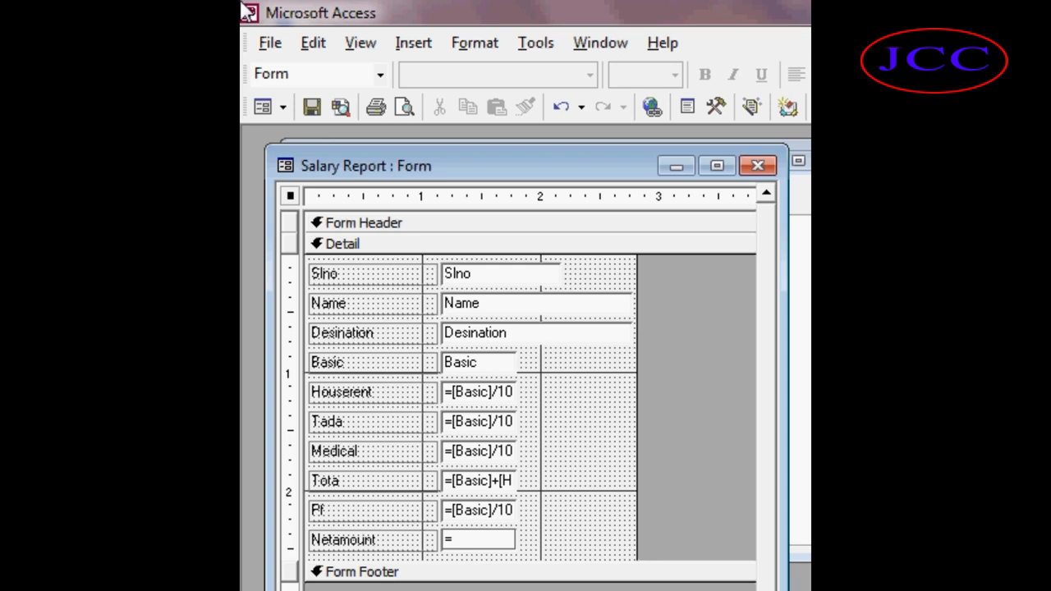
pyautogui.write('T')
pyautogui.write('ota')
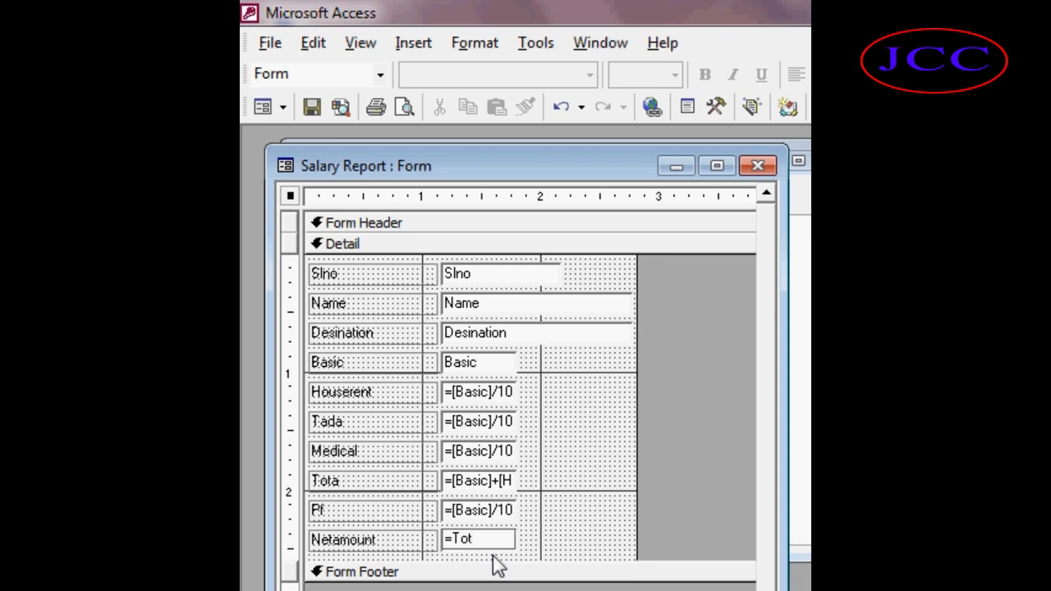
pyautogui.write('l-p')
pyautogui.press('BackSpace')
pyautogui.write('Pf')
pyautogui.press('Return')
pyautogui.hotkey('ctrl', 'w')
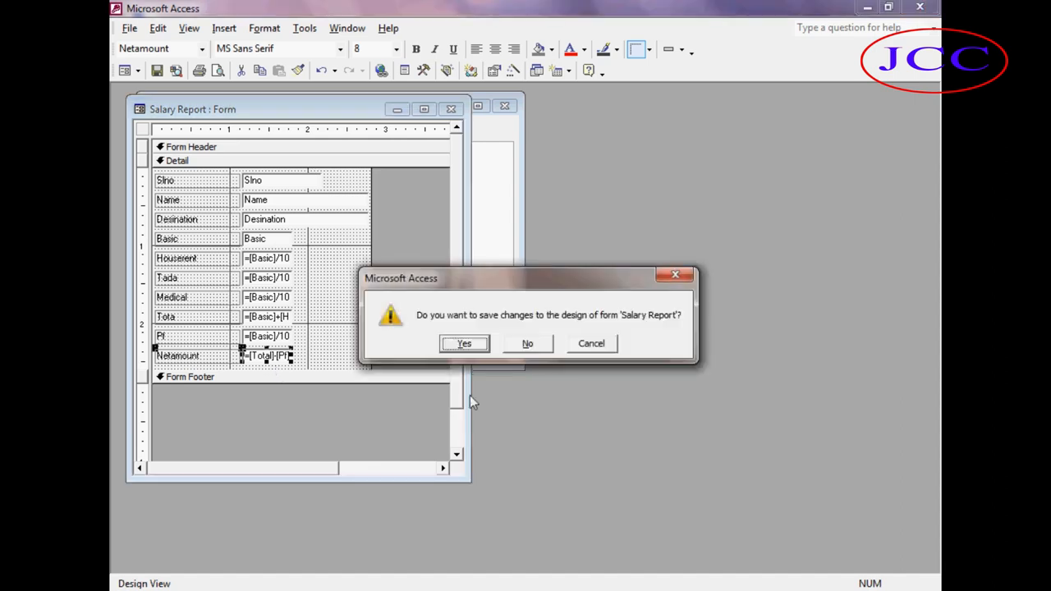
pyautogui.click(464, 343)
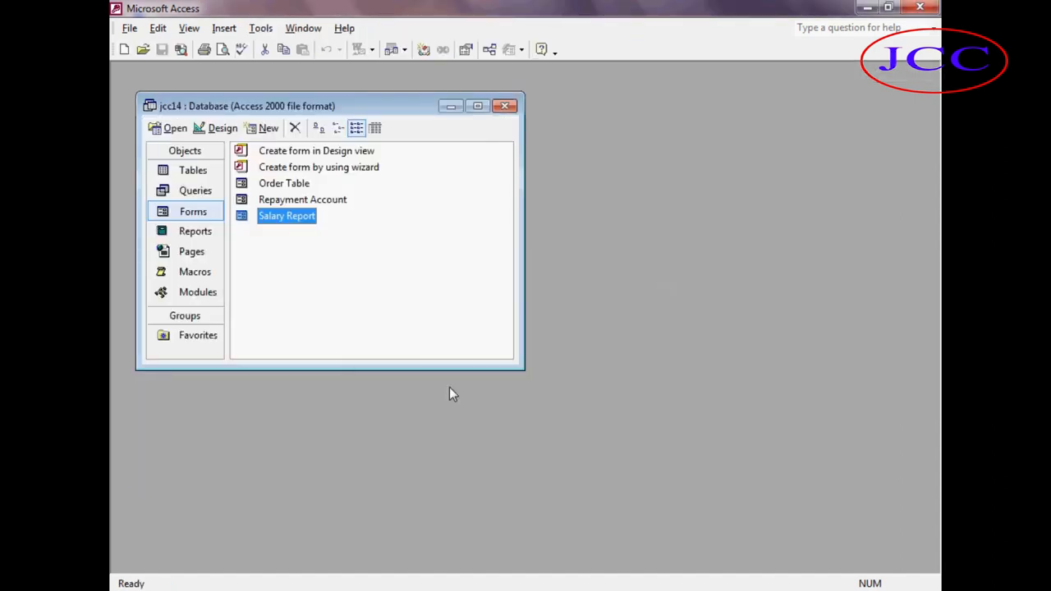
# Open the Salary Report form and examine the Netamount field's value, then close it.
pyautogui.click(164, 129)
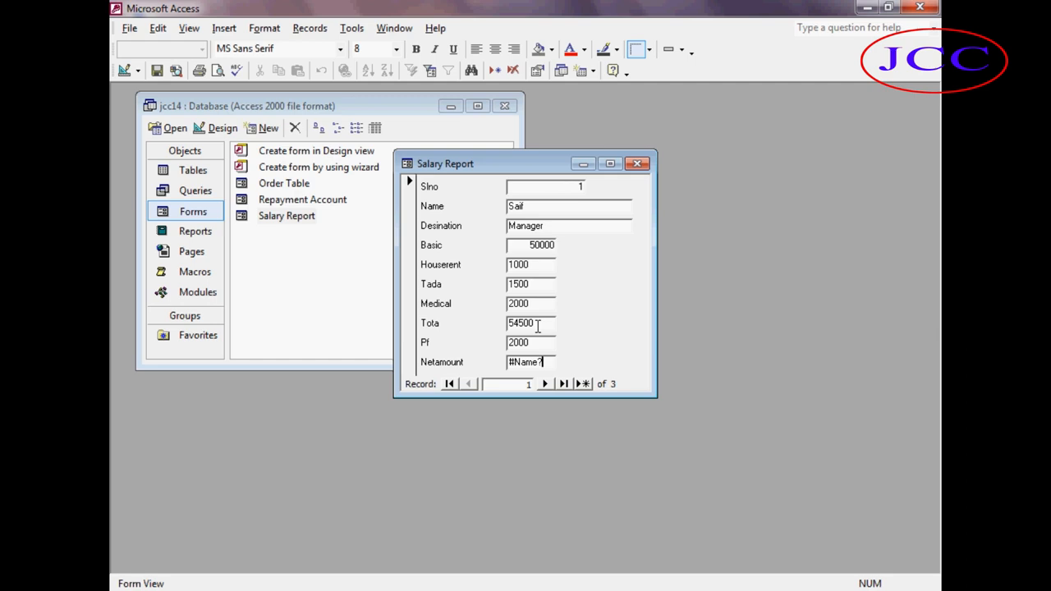
pyautogui.click(504, 367)
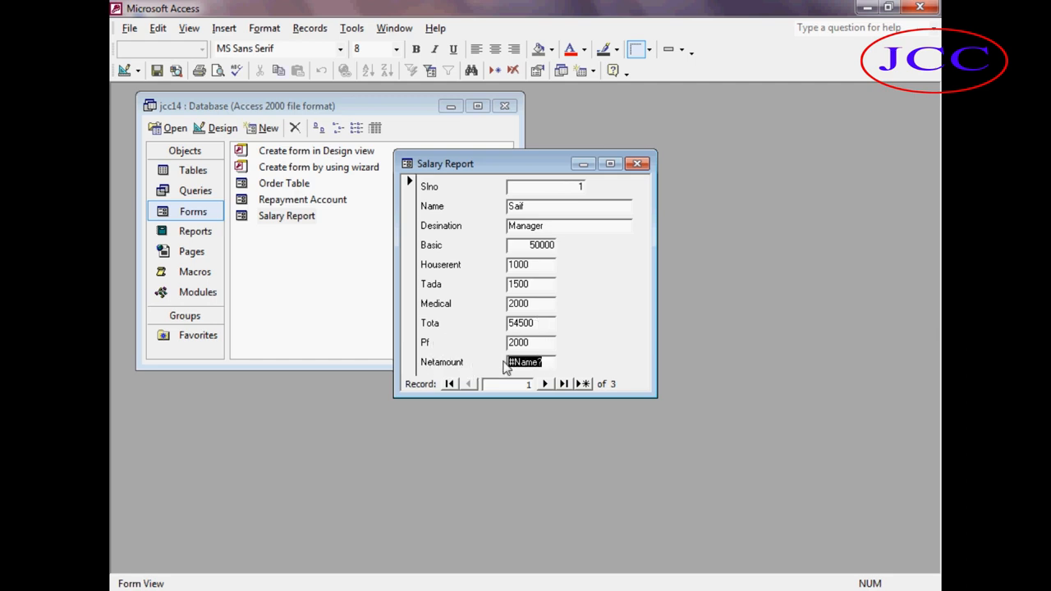
pyautogui.click(534, 362)
pyautogui.moveTo(543, 362); pyautogui.dragTo(509, 364)
pyautogui.click(548, 359)
pyautogui.click(487, 361)
pyautogui.click(637, 163)
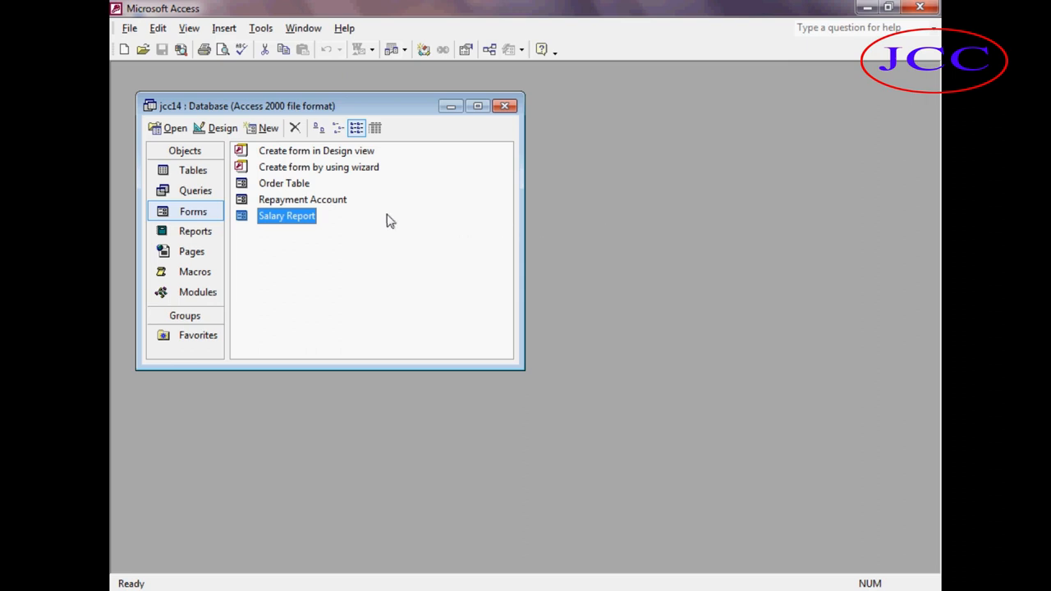
# Correct the Netamount formula in Design view to =[Tota]-[Pf] and save the form design.
pyautogui.click(220, 129)
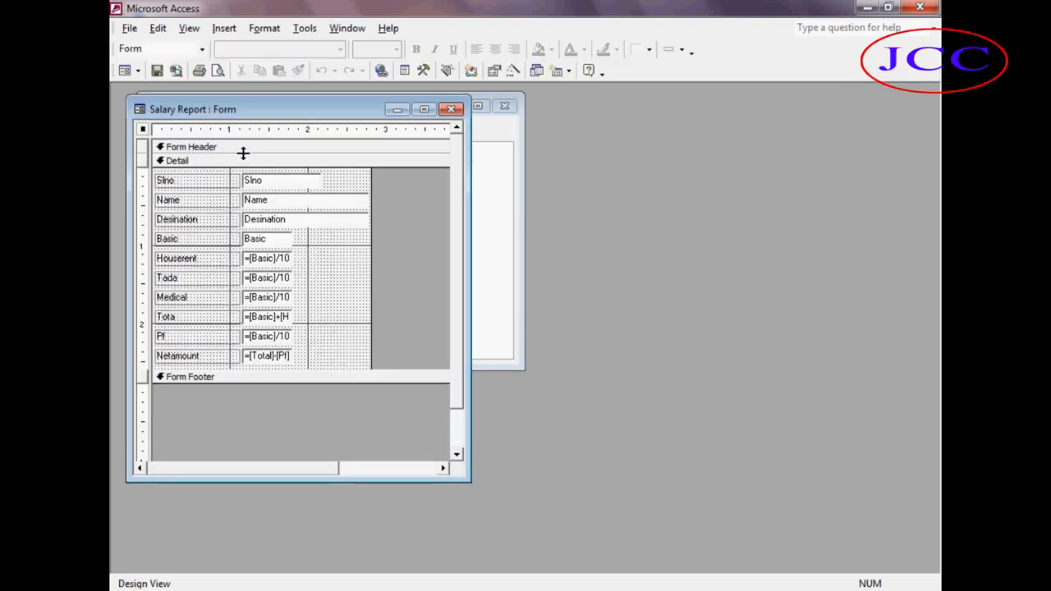
pyautogui.doubleClick(278, 358)
pyautogui.click(279, 358)
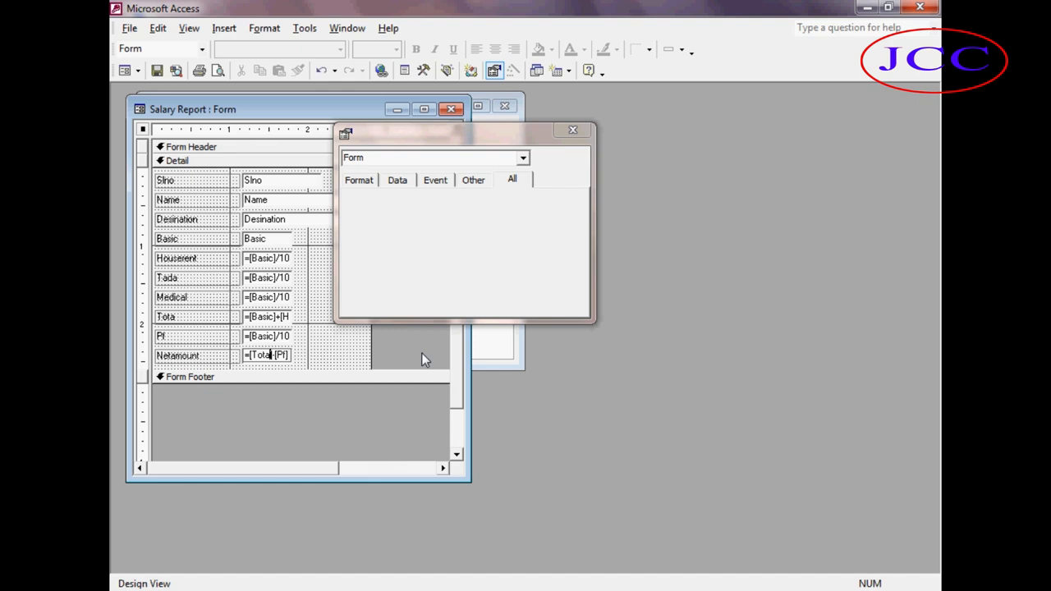
pyautogui.press('Return')
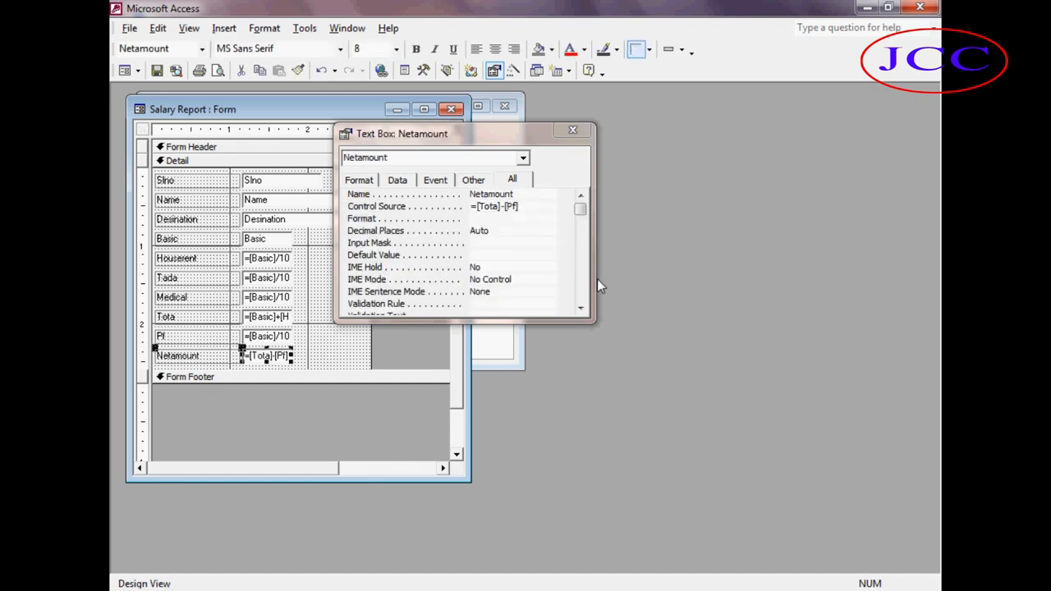
pyautogui.hotkey('ctrl', 'w')
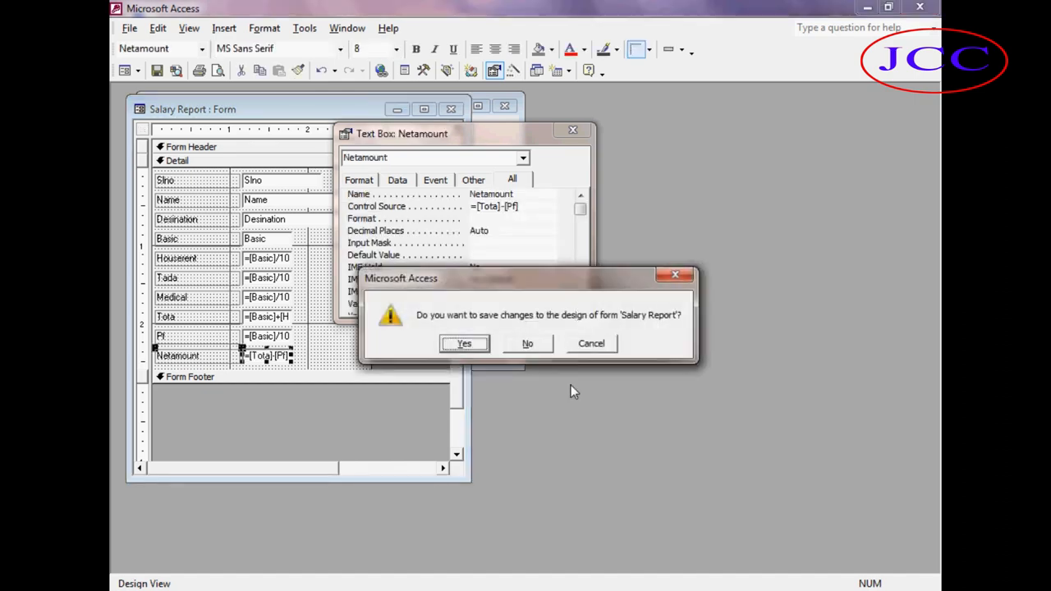
pyautogui.click(464, 343)
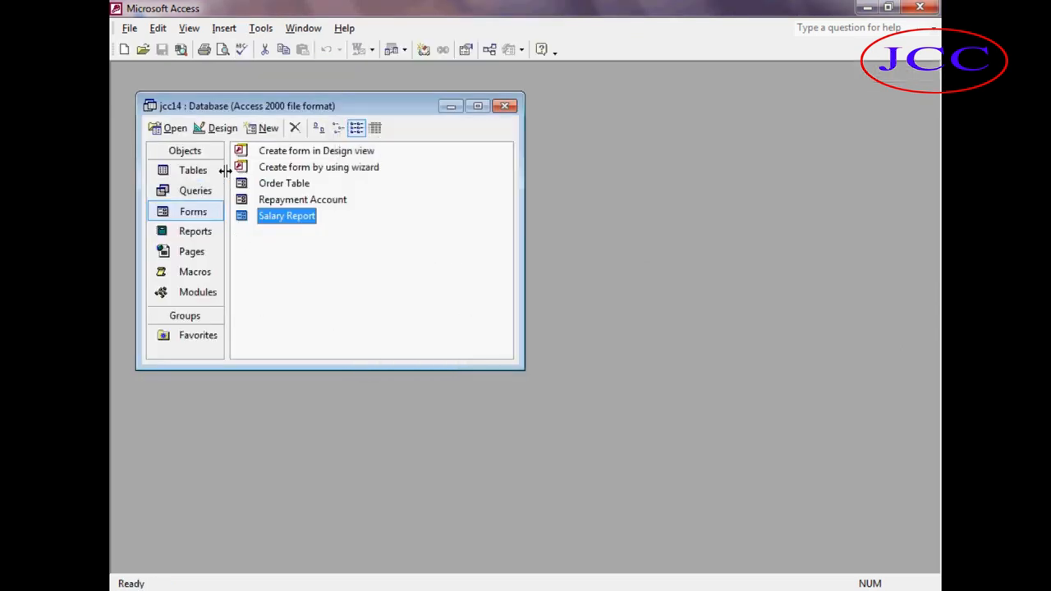
# Open the Salary Report form to check the calculated values.
pyautogui.click(176, 130)
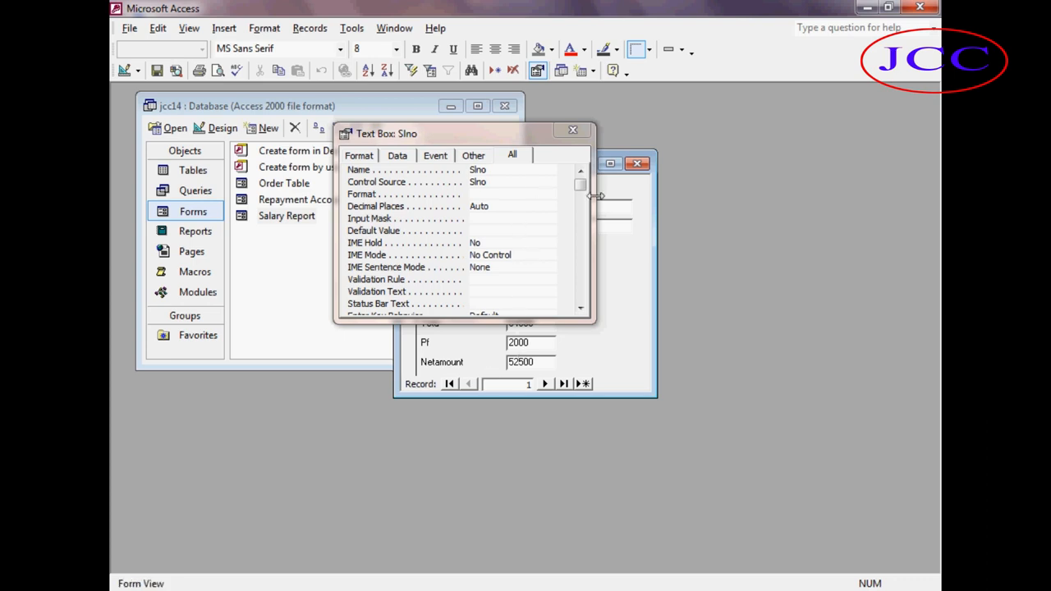
# Close the Salary Report form and start a new table in Design view.
pyautogui.click(572, 130)
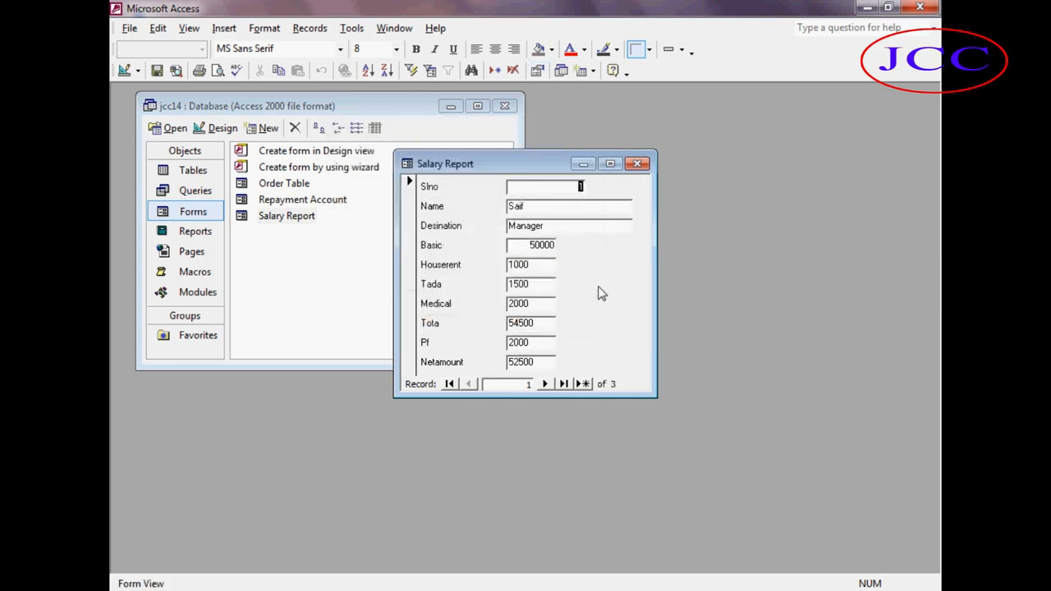
pyautogui.click(637, 164)
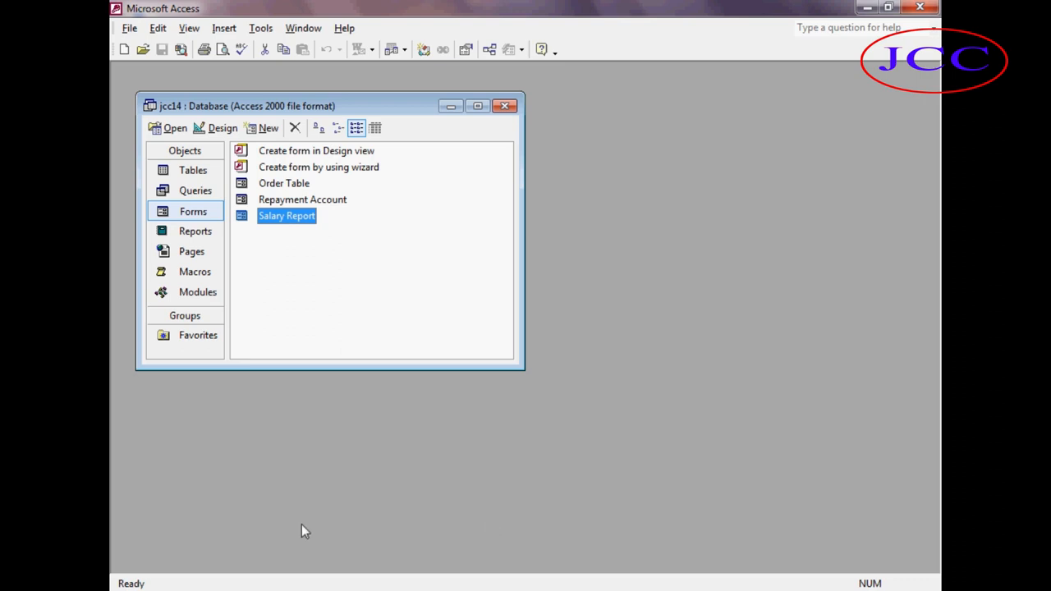
pyautogui.click(202, 184)
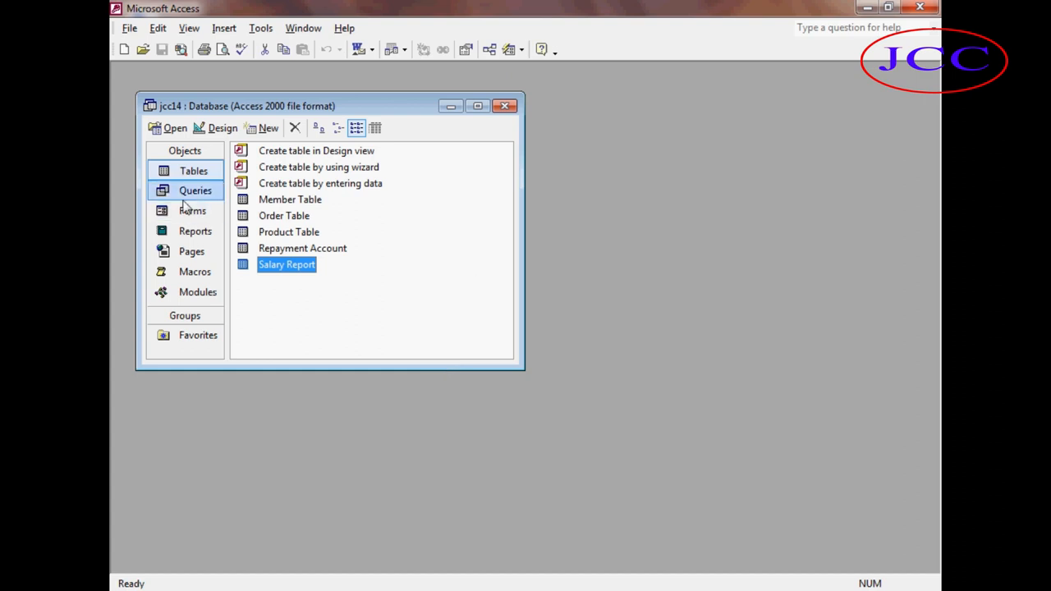
pyautogui.click(264, 128)
pyautogui.click(564, 179)
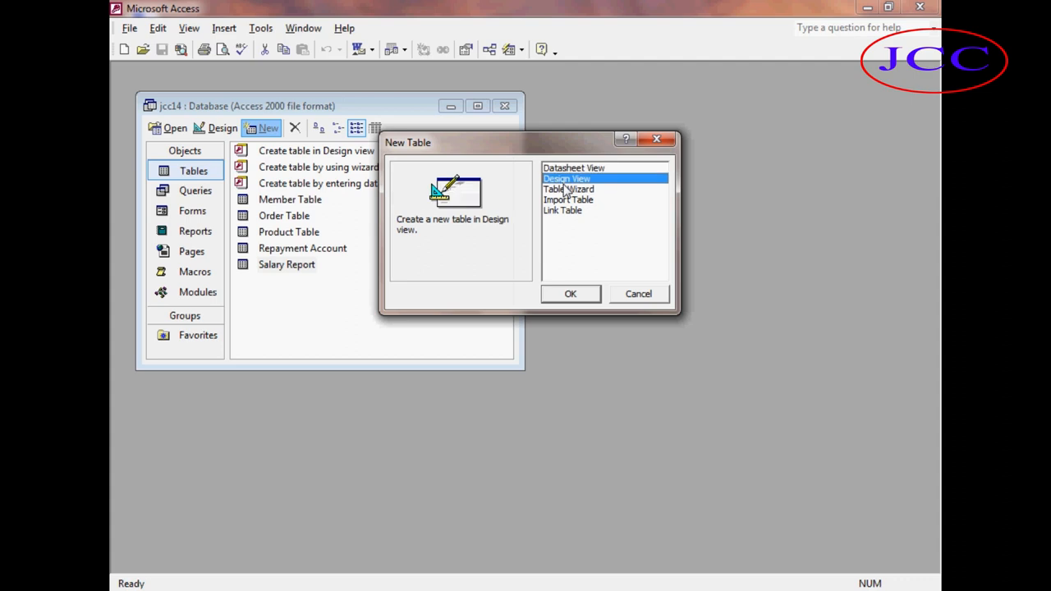
pyautogui.click(581, 296)
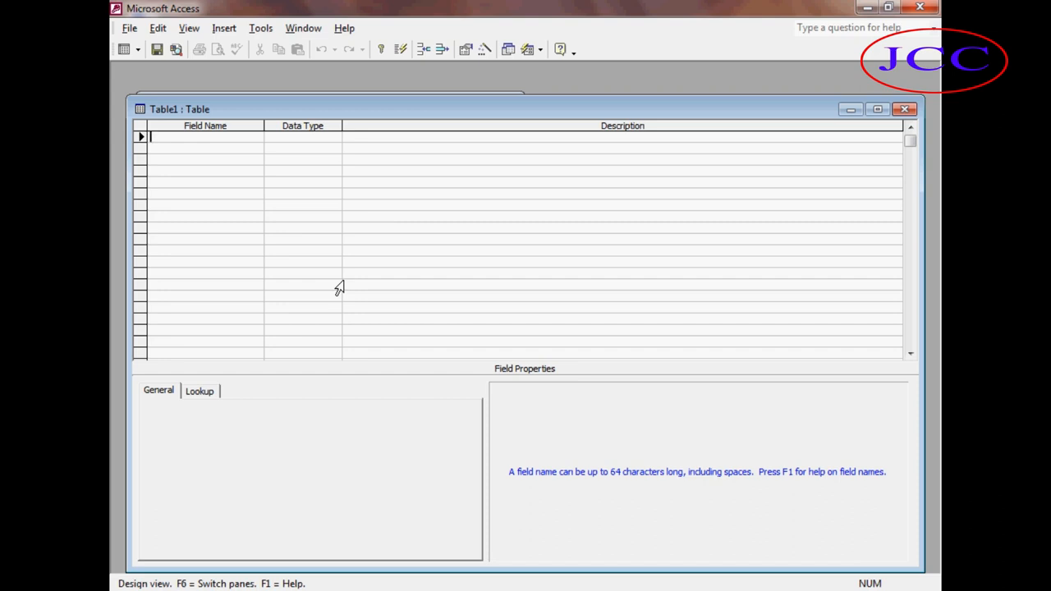
# Add a Bid field of type AutoNumber and a name field of type Text.
pyautogui.write('Bid')
pyautogui.press('Tab')
pyautogui.write('a')
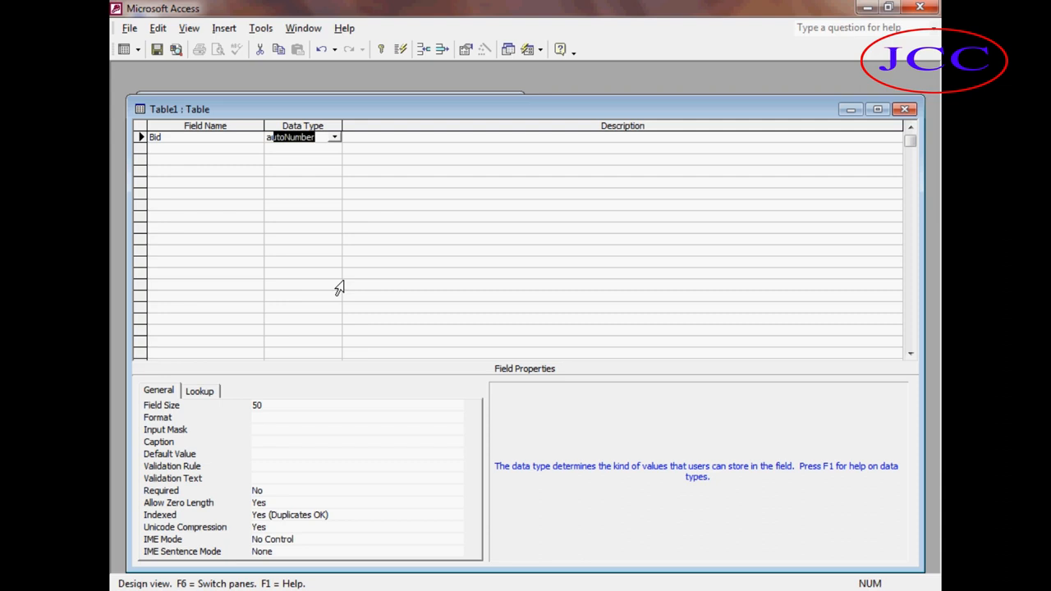
pyautogui.press('Tab')
pyautogui.press('Tab')
pyautogui.write('name')
pyautogui.press('Tab')
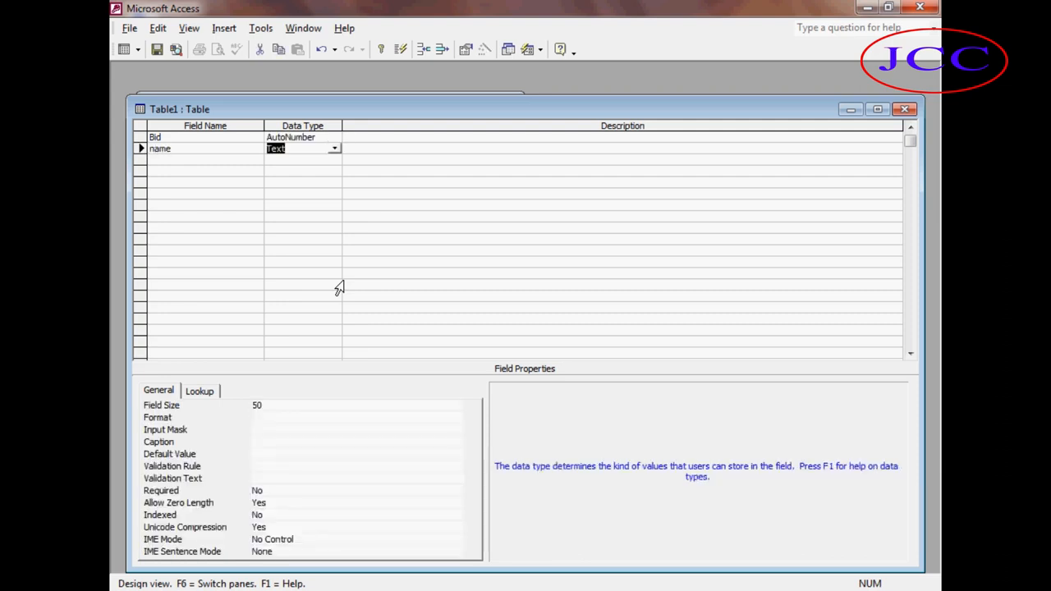
pyautogui.press('Tab')
pyautogui.press('Tab')
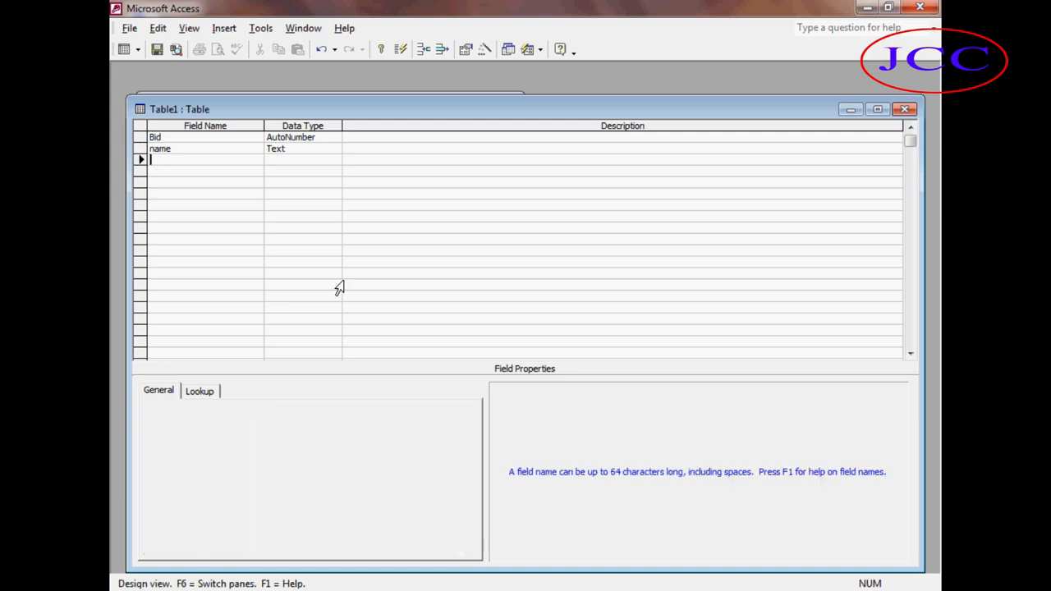
# Add Accountno and Deposit fields, both of type Number.
pyautogui.write('Accountno')
pyautogui.press('Return')
pyautogui.write('Number')
pyautogui.press('Return')
pyautogui.press('Return')
pyautogui.write('Deposit')
pyautogui.press('Return')
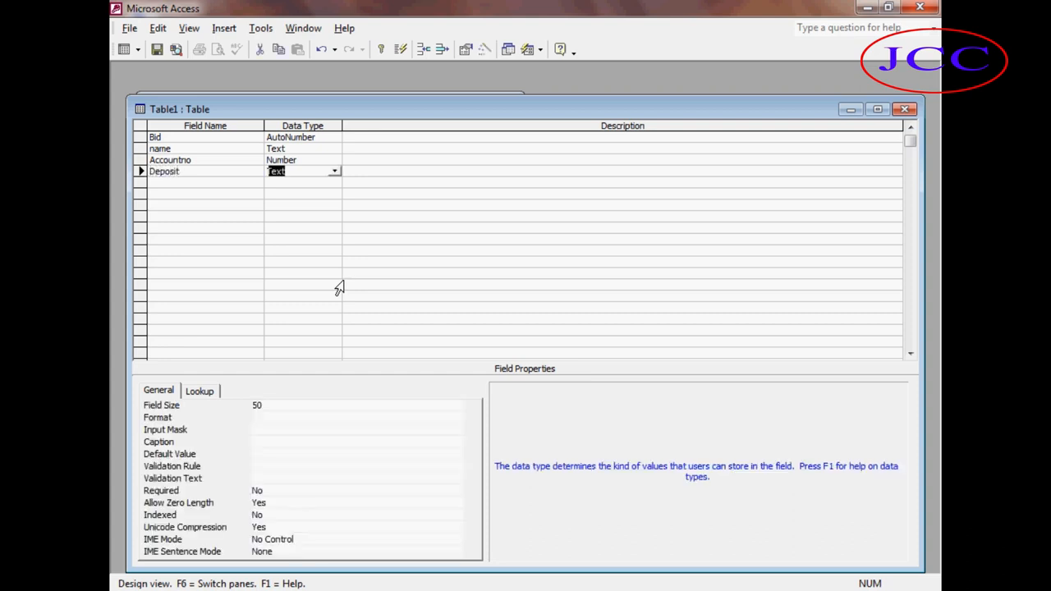
pyautogui.write('number')
pyautogui.press('Return')
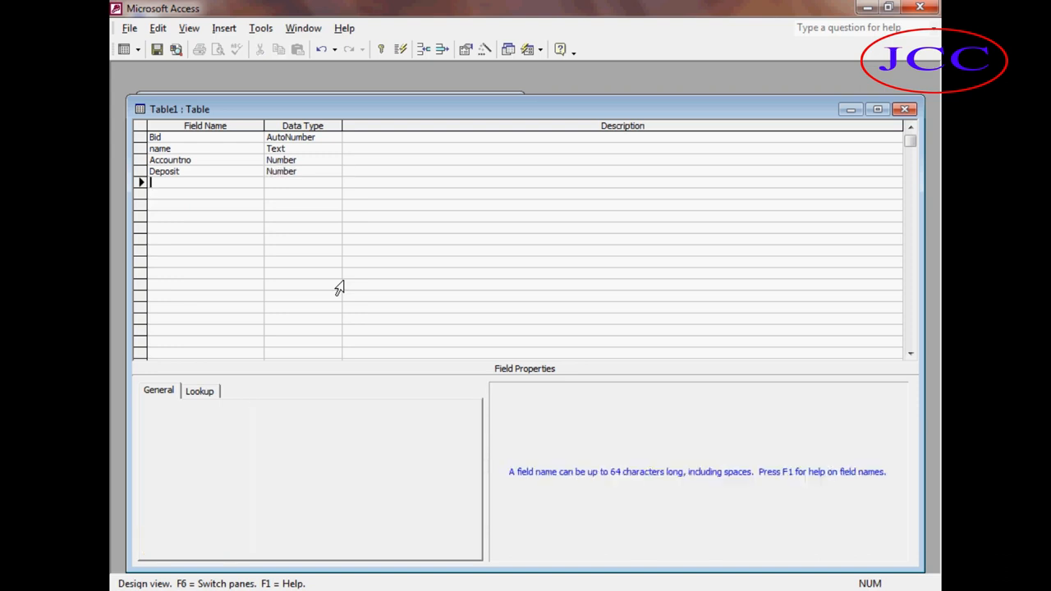
# Add Interest and Lavy fields, both of type Number.
pyautogui.write('Interest')
pyautogui.press('Tab')
pyautogui.write('n')
pyautogui.press('Tab')
pyautogui.press('Tab')
pyautogui.write('Lavy')
pyautogui.press('Tab')
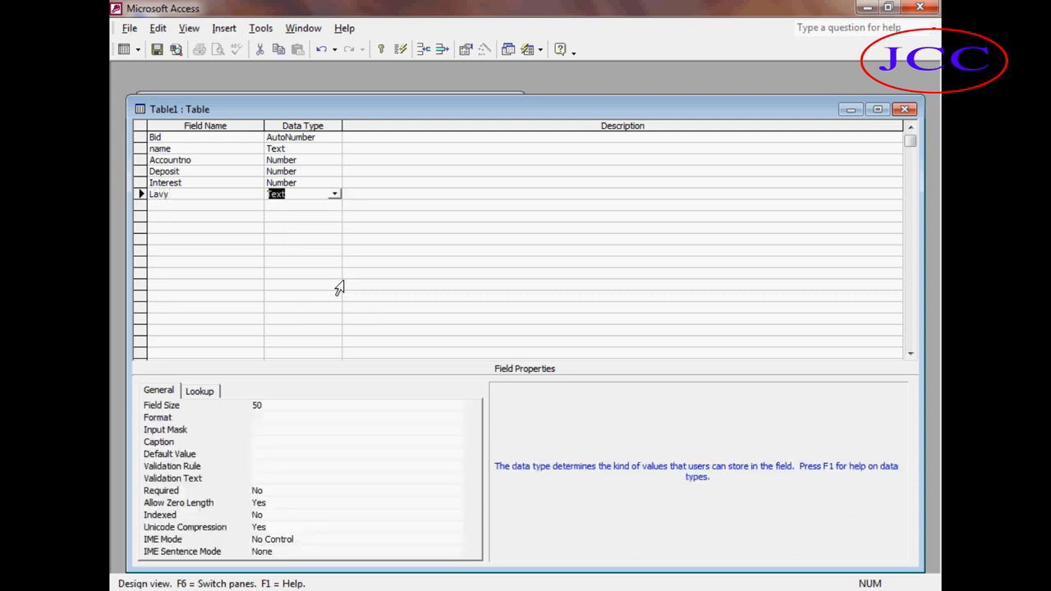
pyautogui.write('n')
pyautogui.press('Tab')
pyautogui.press('Tab')
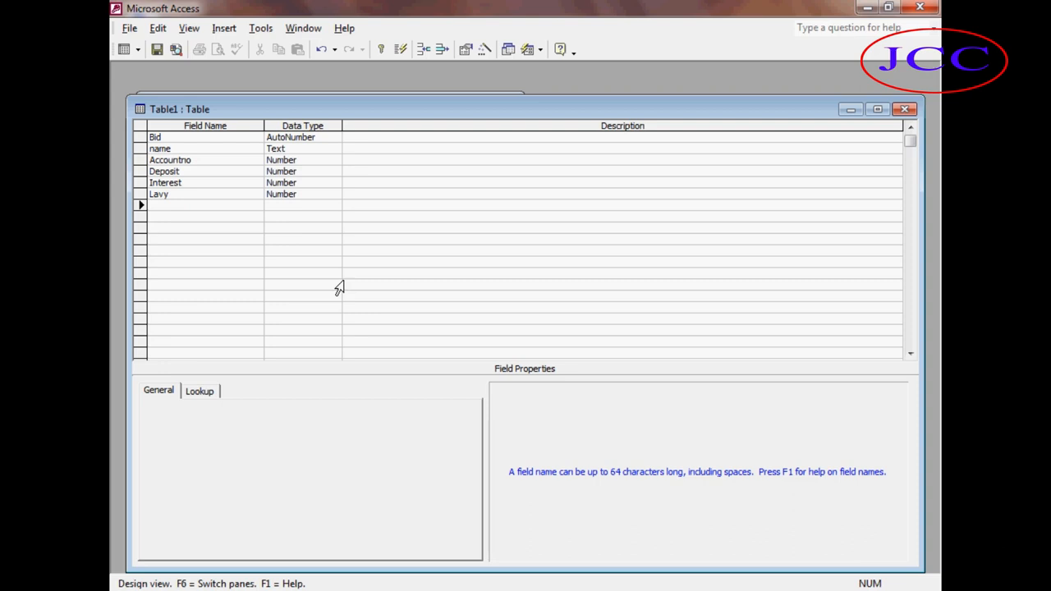
# Add Bankcharge and Netinterest fields, both of type Number.
pyautogui.write('Bankcharge')
pyautogui.press('Tab')
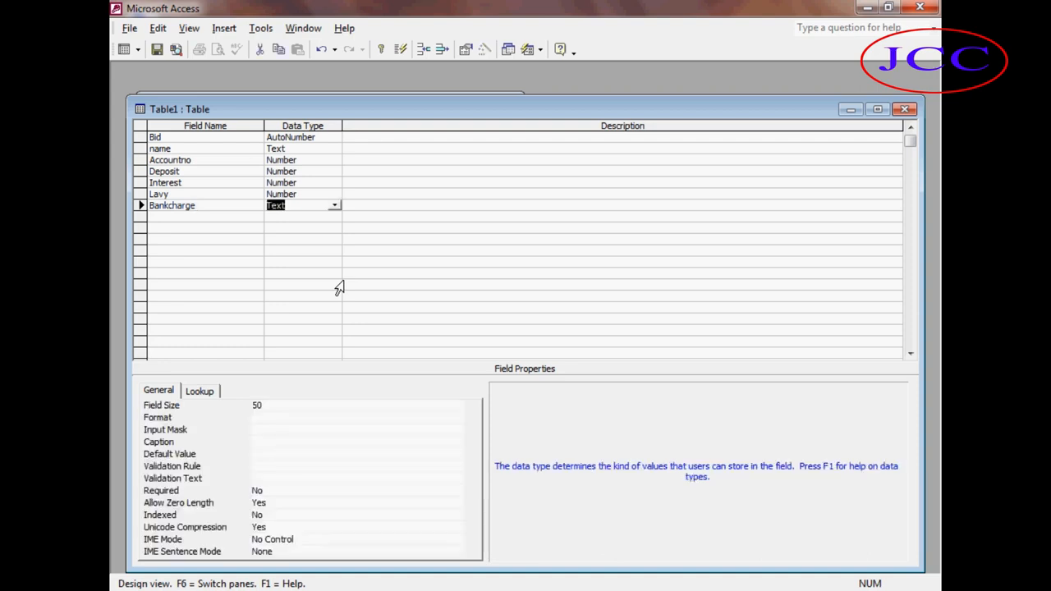
pyautogui.write('n')
pyautogui.press('Tab')
pyautogui.press('Tab')
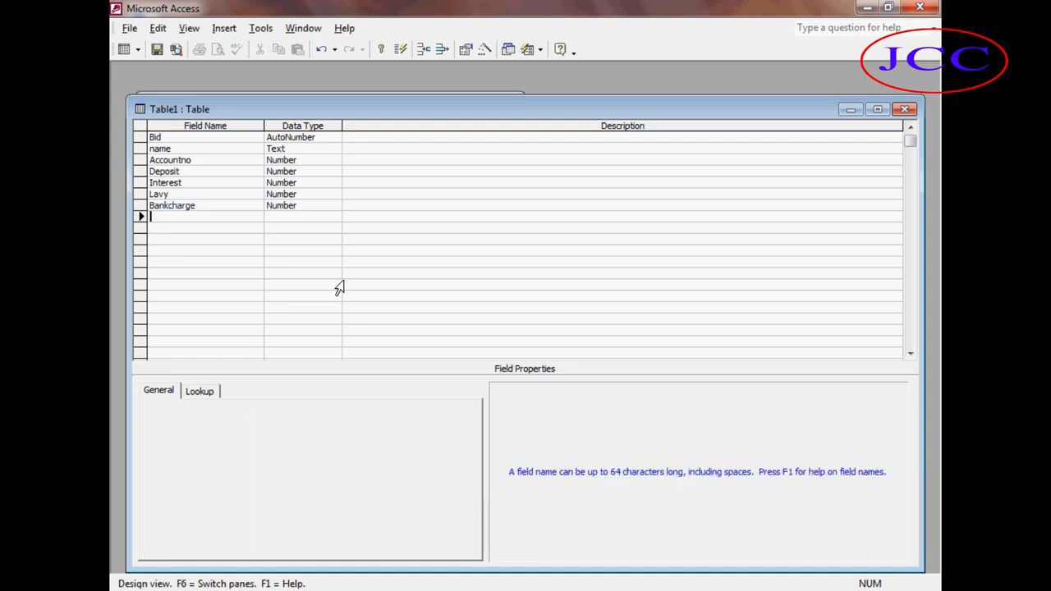
pyautogui.write('Netinterest')
pyautogui.press('Tab')
pyautogui.write('n')
# Add a Balance Number field, then save the table as Bank Account without defining a primary key.
pyautogui.press('Tab')
pyautogui.press('Tab')
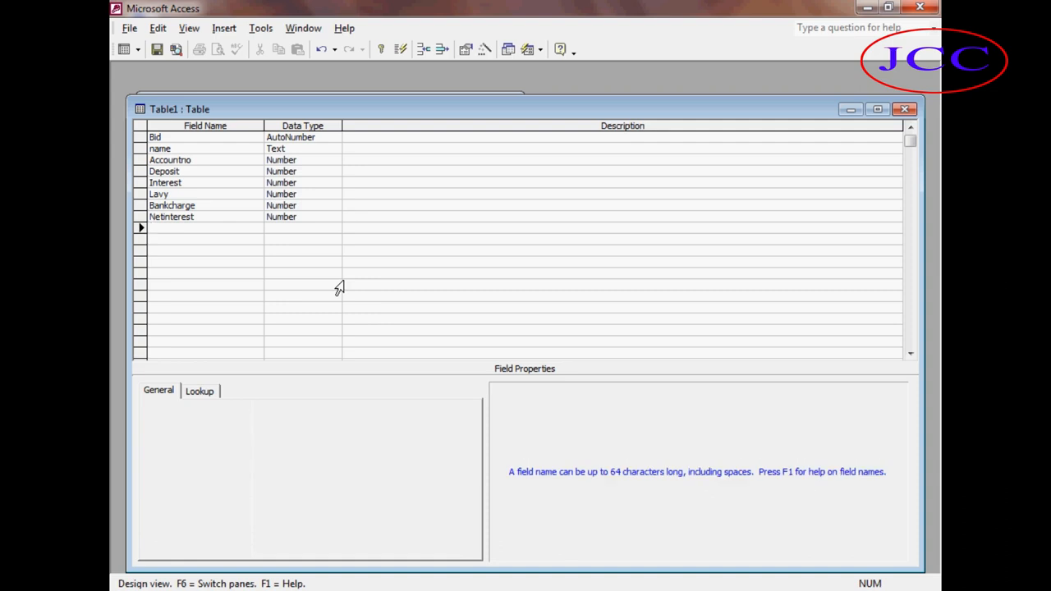
pyautogui.write('Balance')
pyautogui.press('Tab')
pyautogui.write('n')
pyautogui.hotkey('ctrl', 'w')
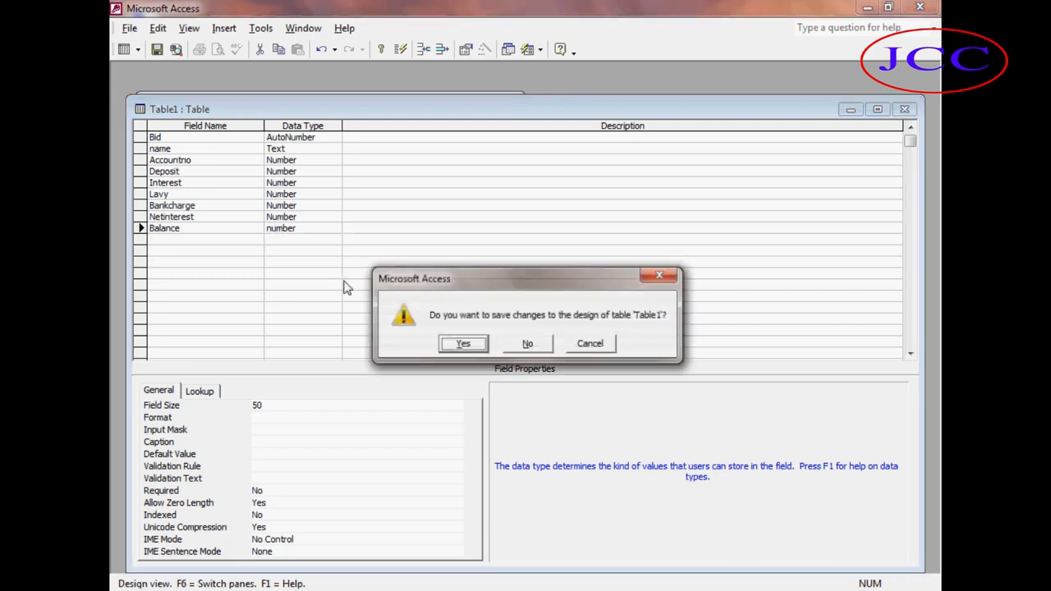
pyautogui.click(462, 344)
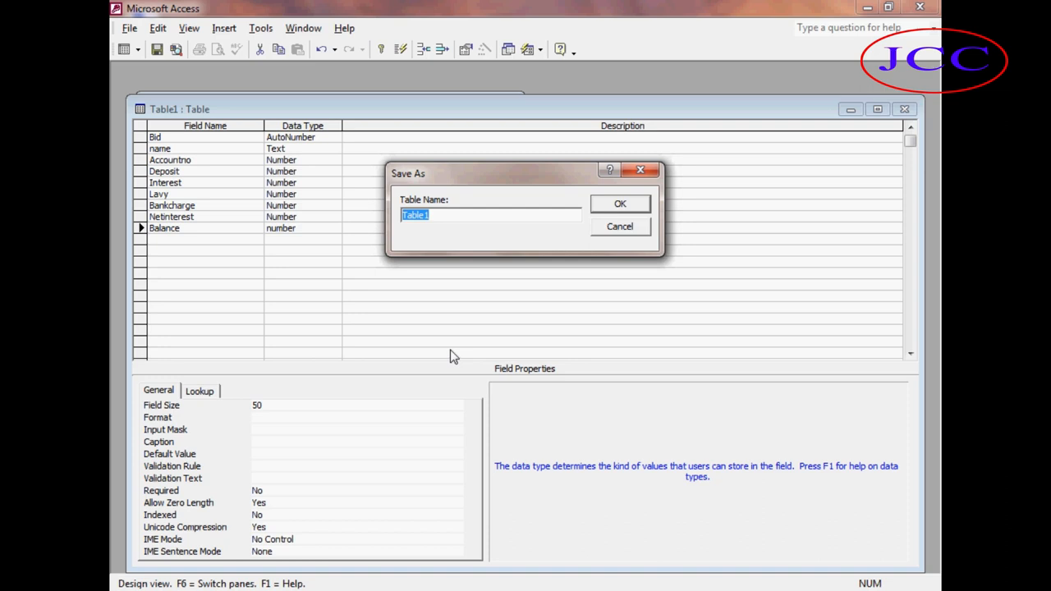
pyautogui.press('BackSpace')
pyautogui.write('Bank Account')
pyautogui.click(621, 204)
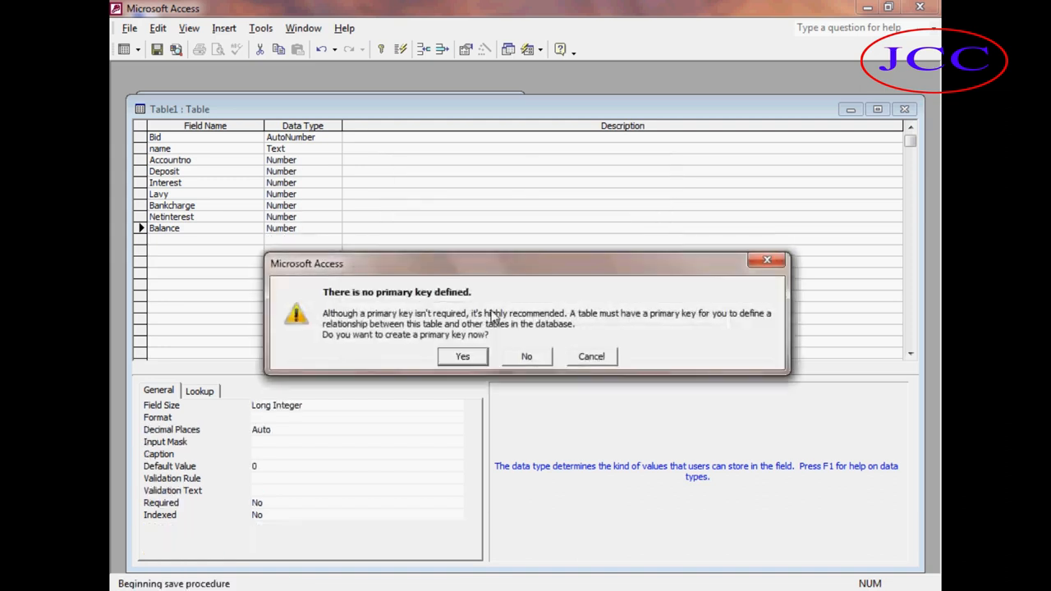
pyautogui.click(526, 357)
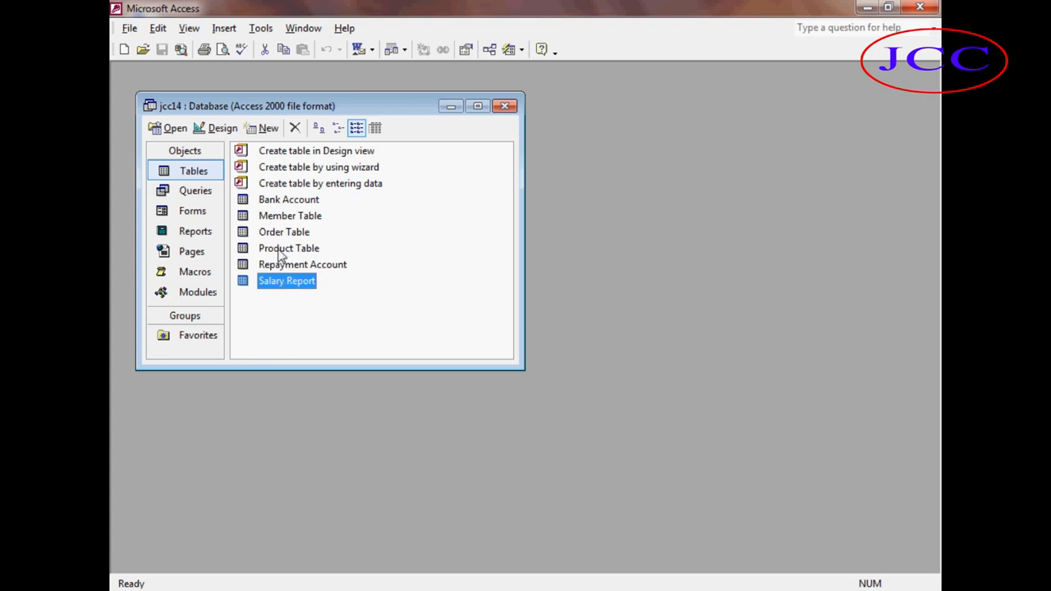
# Open the Bank Account table and enter a first record with a member name, account number and deposit 500000.
pyautogui.click(282, 204)
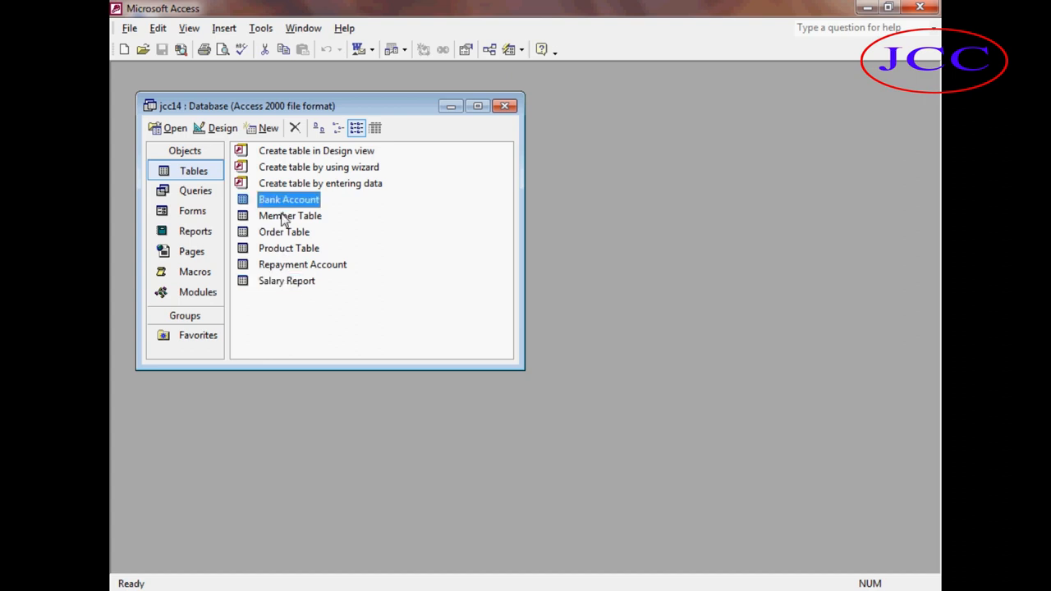
pyautogui.click(176, 129)
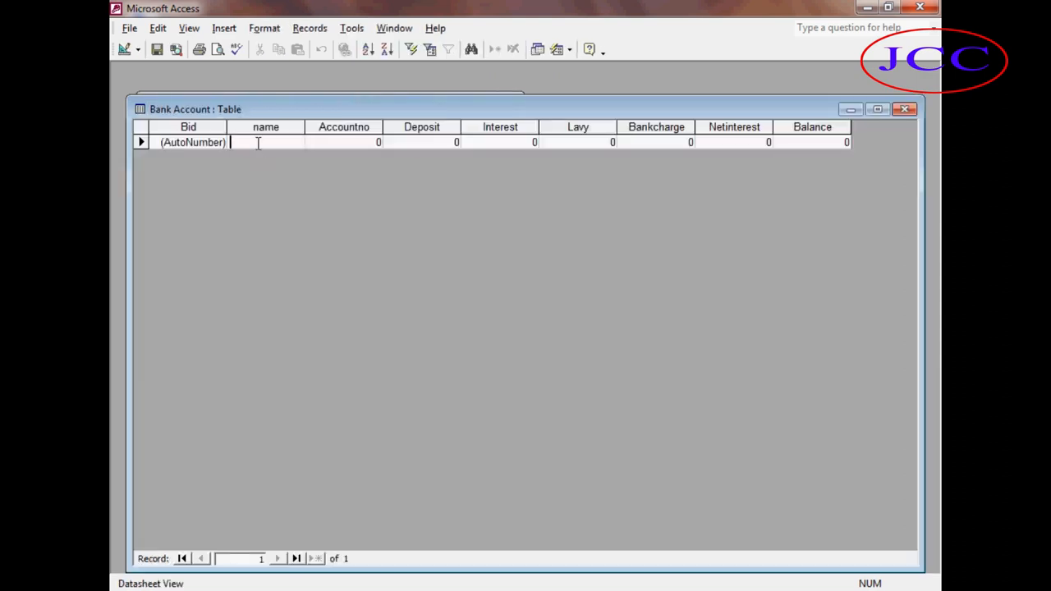
pyautogui.click(257, 142)
pyautogui.write('Sajib')
pyautogui.press('Tab')
pyautogui.write('5456456')
pyautogui.press('Tab')
pyautogui.write('500000')
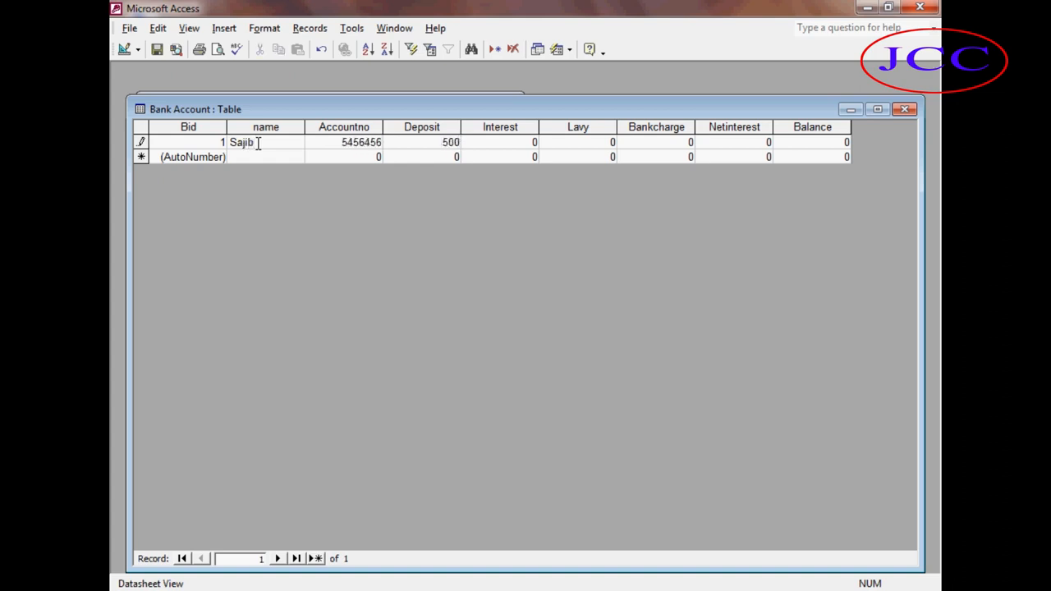
pyautogui.press('Tab')
pyautogui.press('Tab')
pyautogui.press('Tab')
pyautogui.press('Tab')
pyautogui.press('Tab')
pyautogui.press('Tab')
pyautogui.press('Tab')
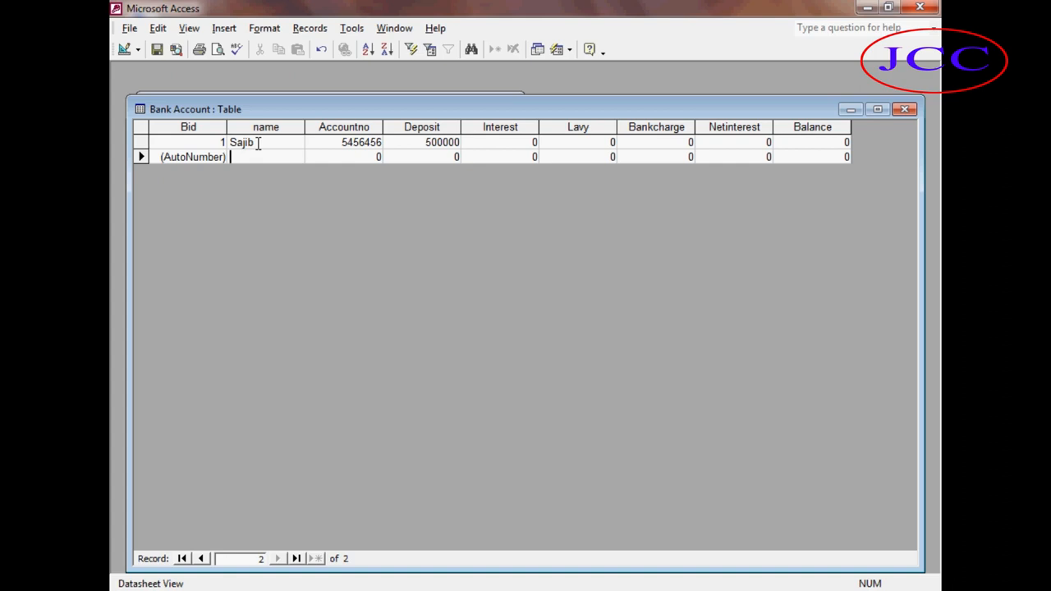
# Enter a second record with a member name, account number and deposit 600000.
pyautogui.write('Aftab')
pyautogui.press('Tab')
pyautogui.write('5646545')
pyautogui.press('Tab')
pyautogui.write('600000')
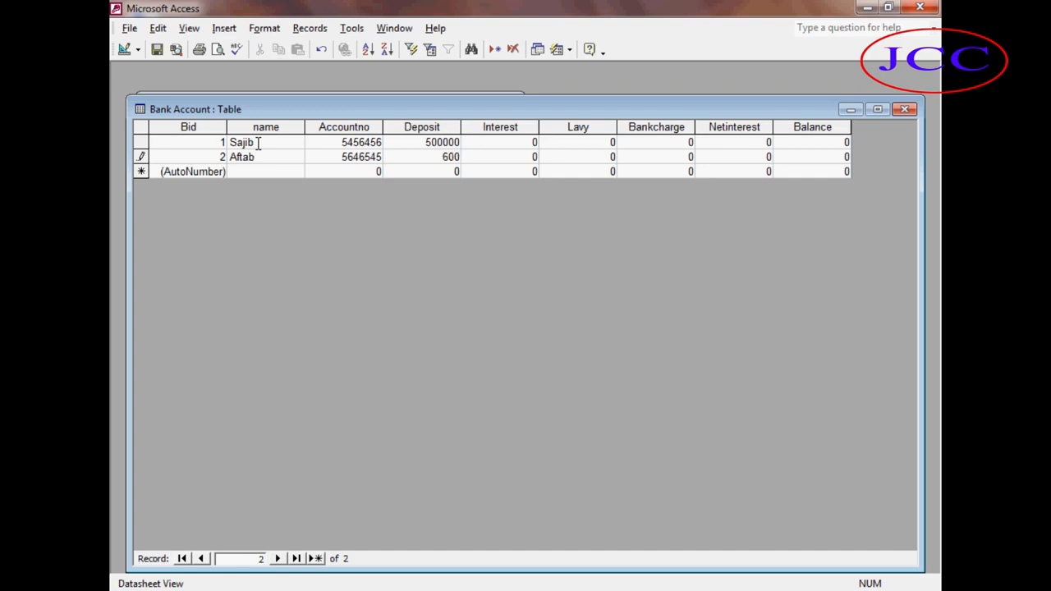
pyautogui.press('Tab')
pyautogui.press('Tab')
pyautogui.press('Tab')
pyautogui.press('Tab')
pyautogui.press('Tab')
pyautogui.press('Tab')
# Enter a third record with a member name, account number and deposit 700000.
pyautogui.press('Tab')
pyautogui.write('arif')
pyautogui.press('Tab')
pyautogui.write('5465465')
pyautogui.press('Tab')
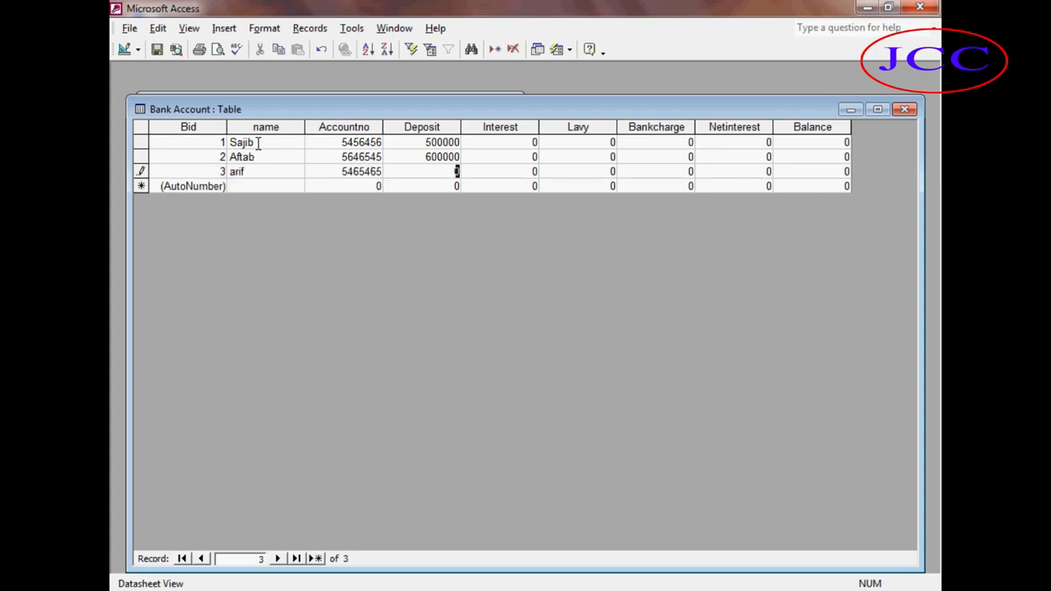
pyautogui.write('700000')
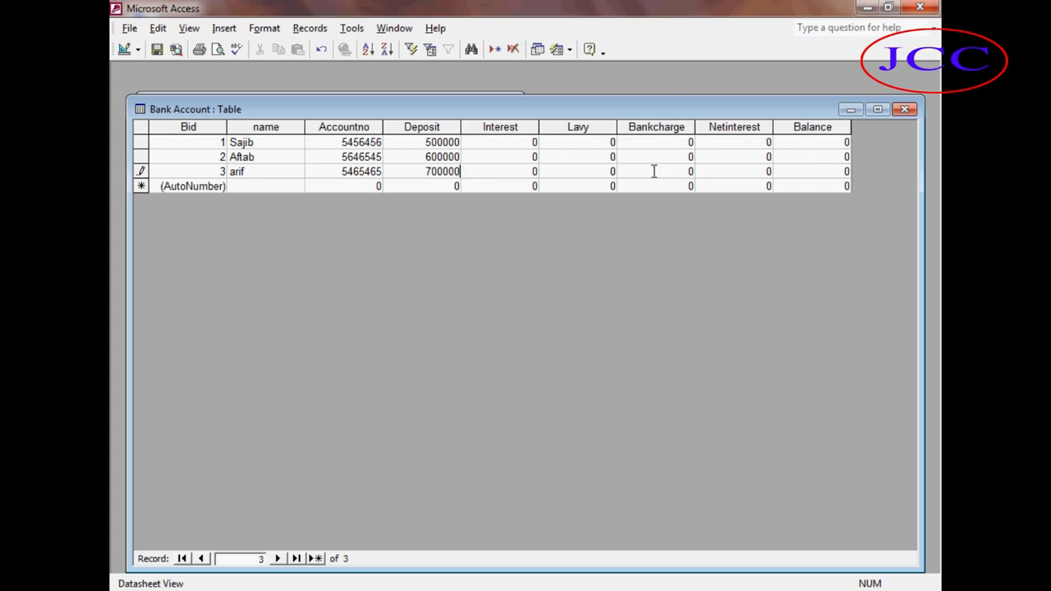
# Create a Bank Account form with the Form Wizard, including all fields from the Bank Account table, and close it.
pyautogui.click(901, 113)
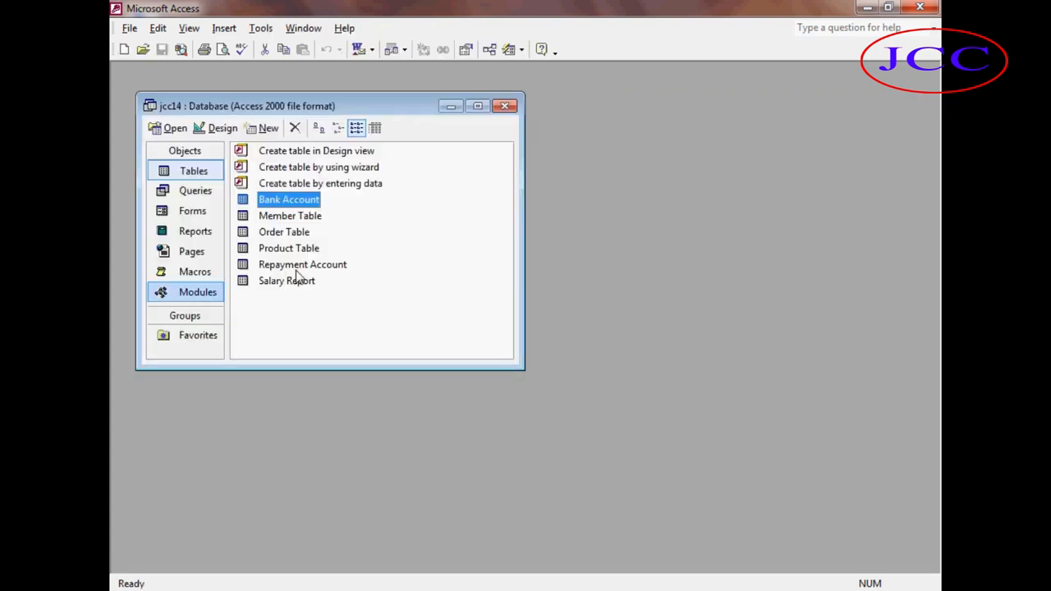
pyautogui.click(202, 212)
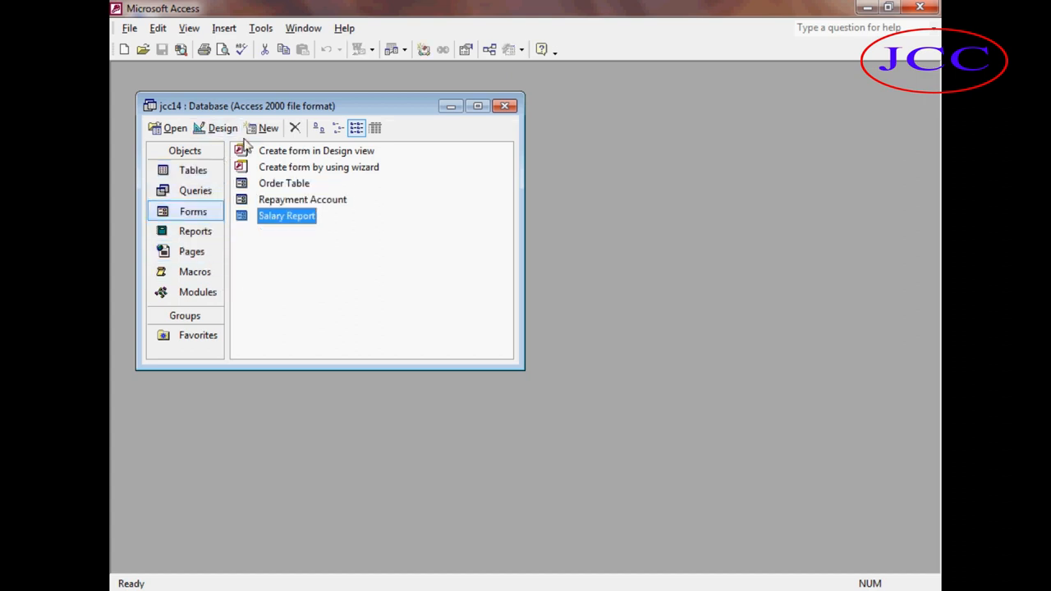
pyautogui.click(266, 129)
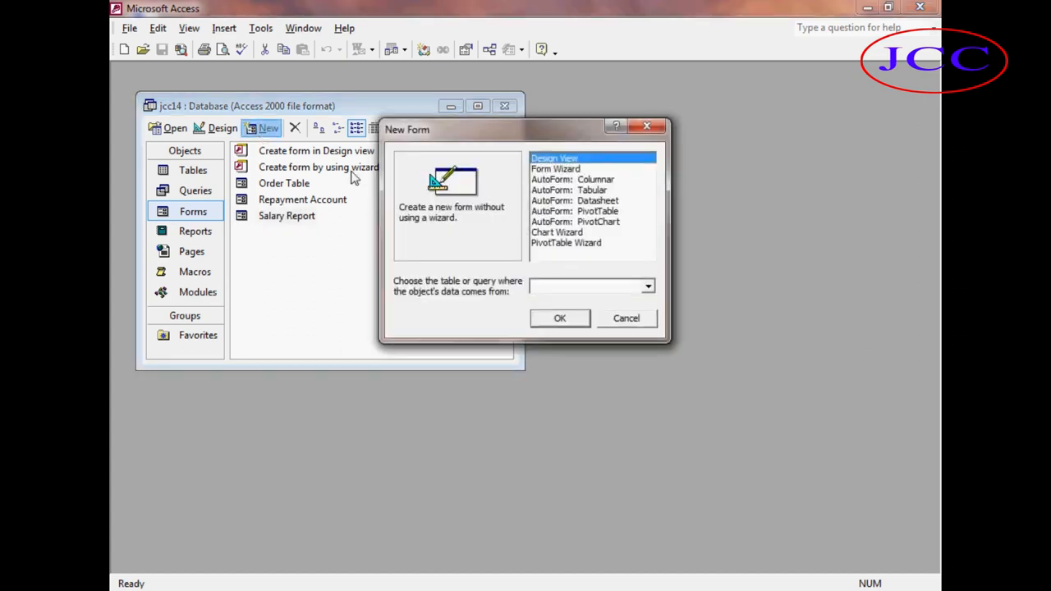
pyautogui.click(538, 169)
pyautogui.click(648, 287)
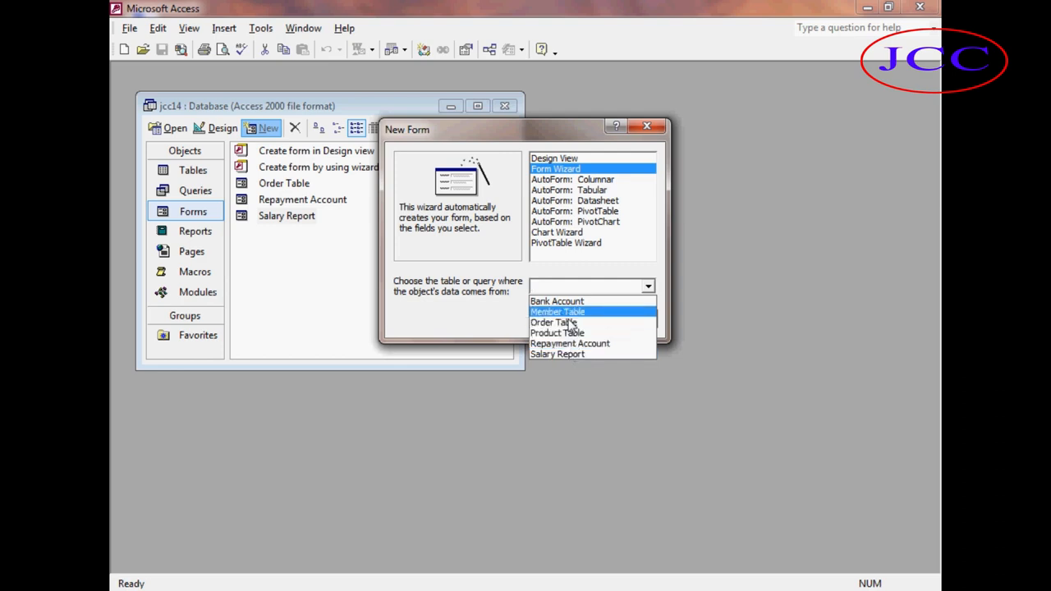
pyautogui.click(566, 303)
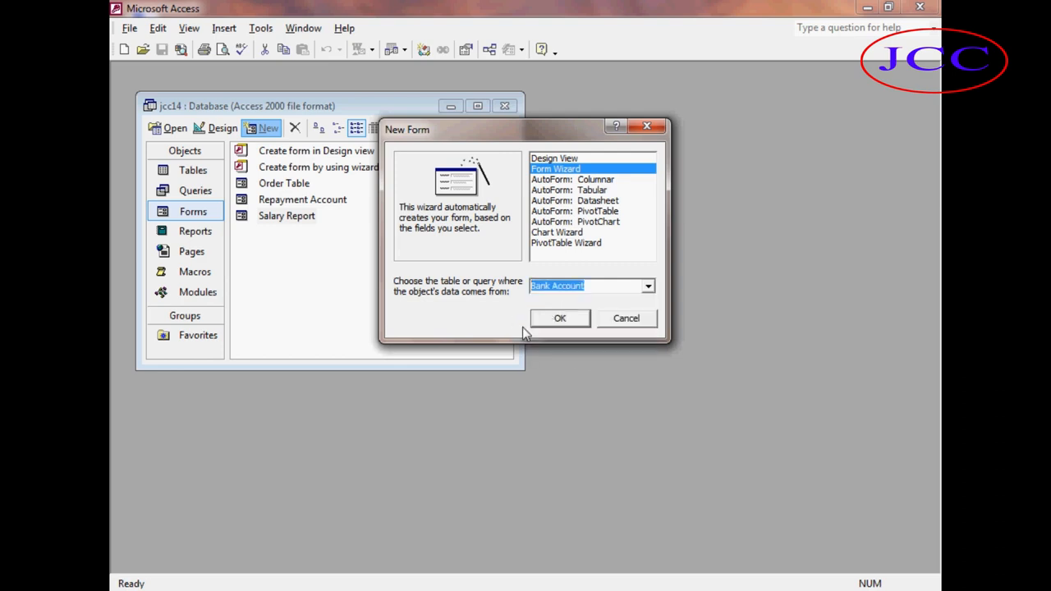
pyautogui.click(558, 325)
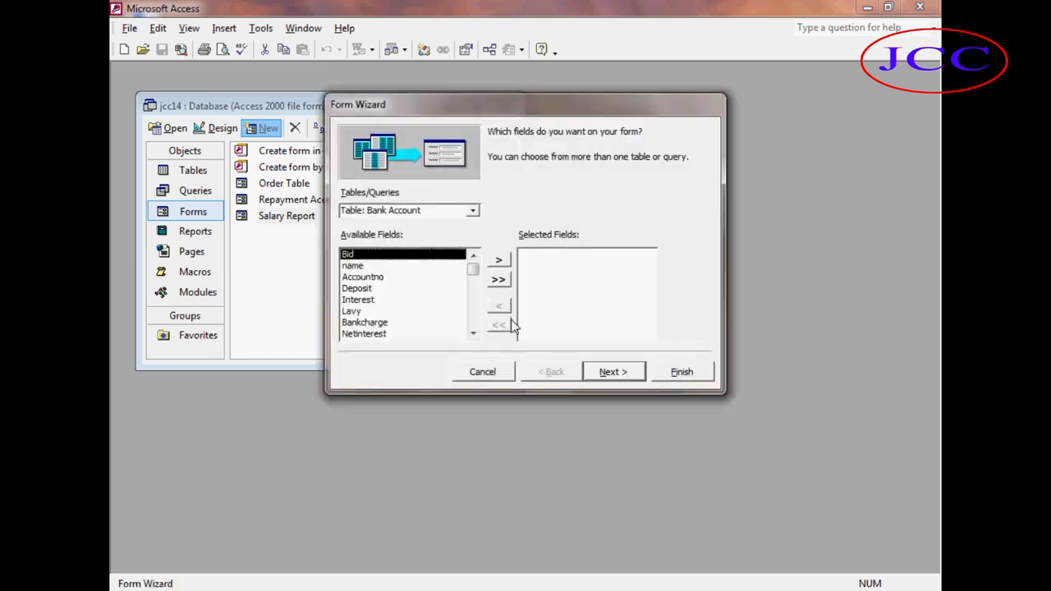
pyautogui.click(500, 281)
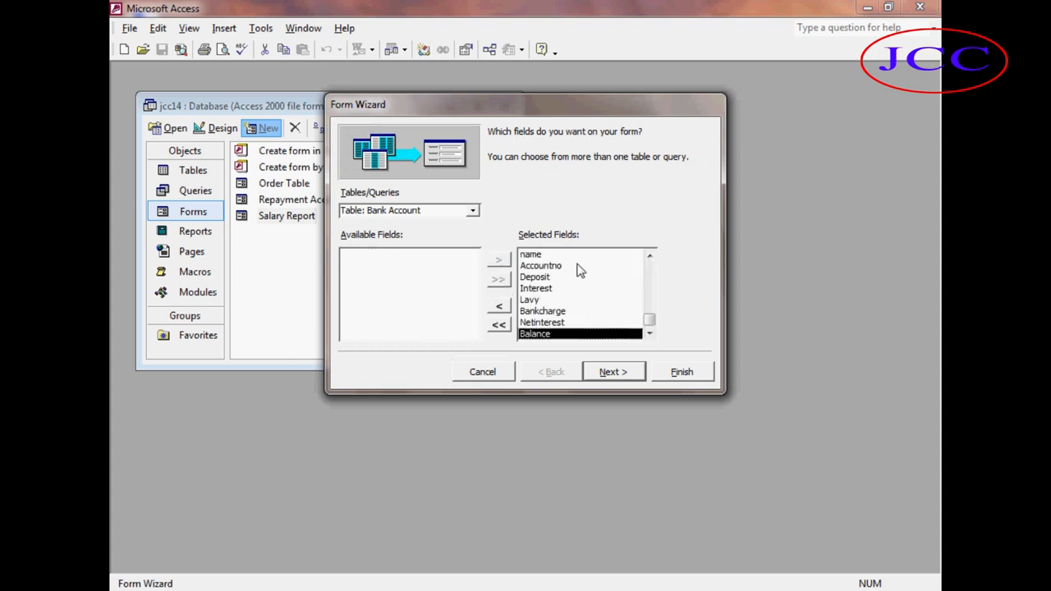
pyautogui.click(613, 373)
pyautogui.click(614, 373)
pyautogui.click(614, 373)
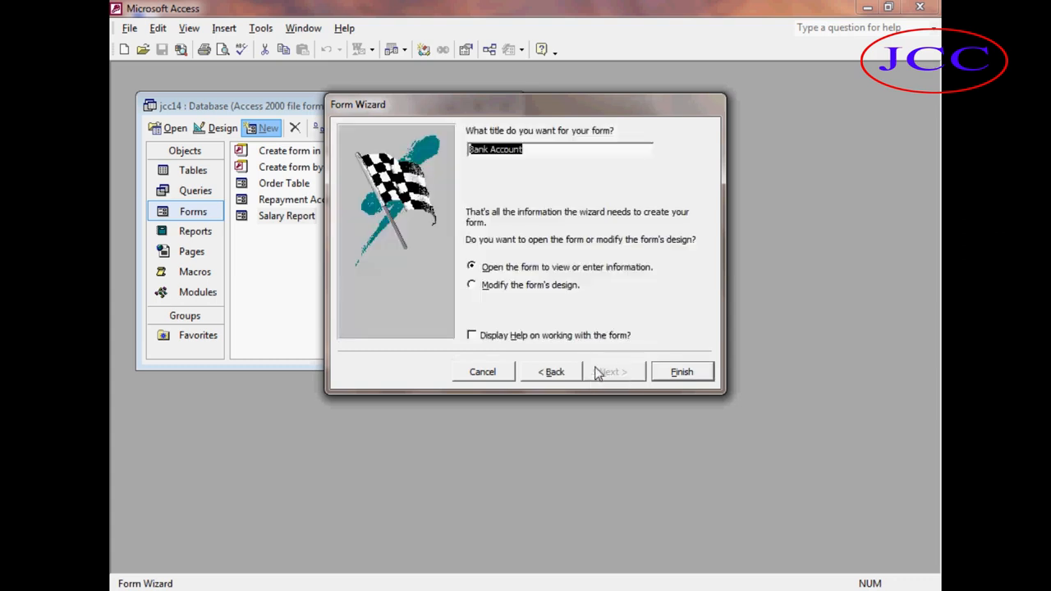
pyautogui.click(681, 371)
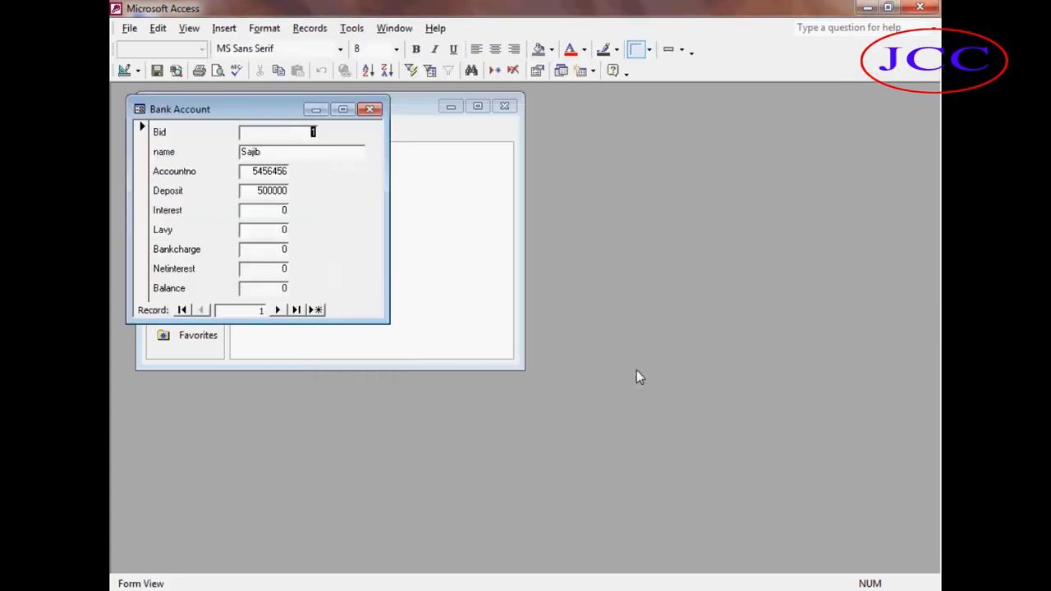
pyautogui.click(371, 110)
pyautogui.click(289, 239)
pyautogui.click(217, 130)
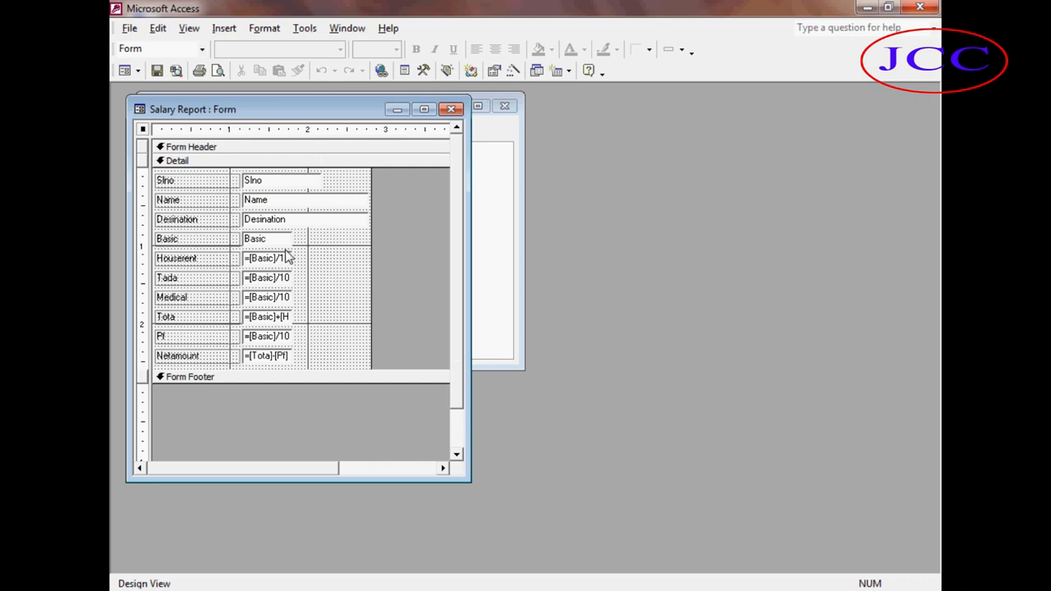
pyautogui.click(450, 109)
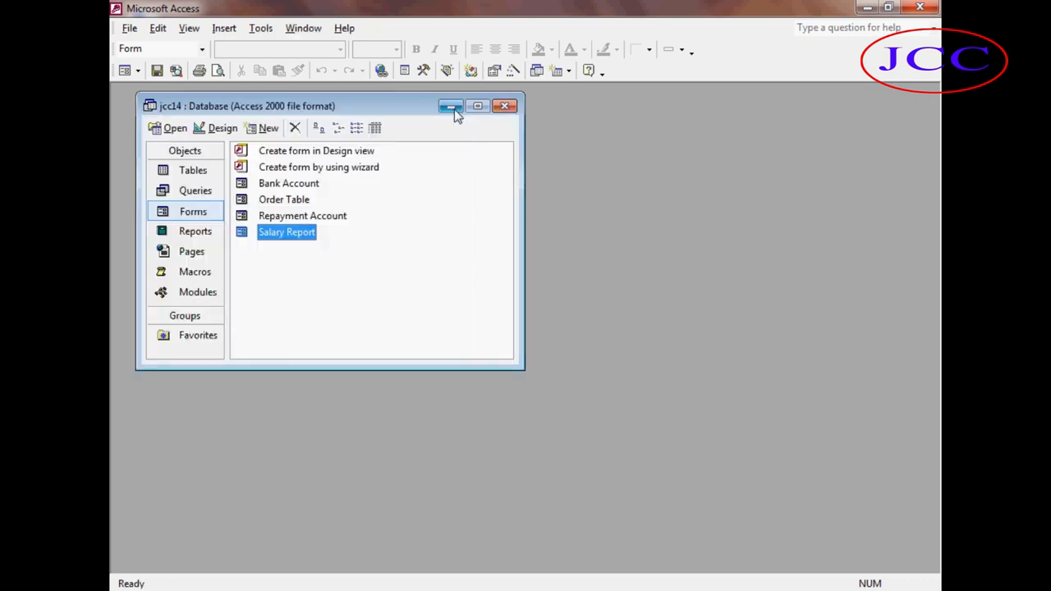
# Open the Bank Account form in Design view and set the Interest box's expression to =Deposit/100*10.
pyautogui.click(281, 185)
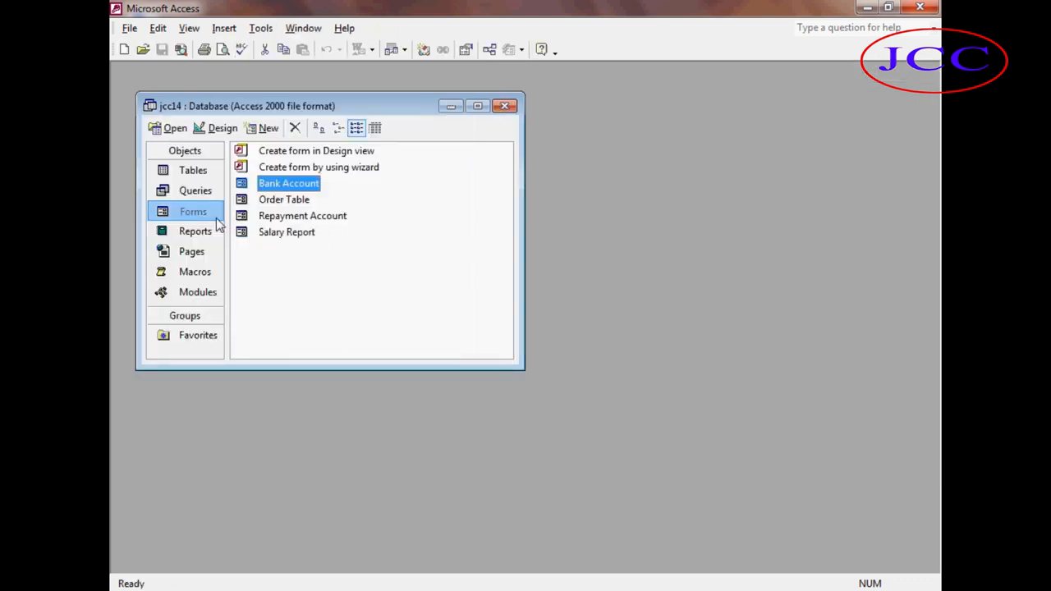
pyautogui.click(217, 128)
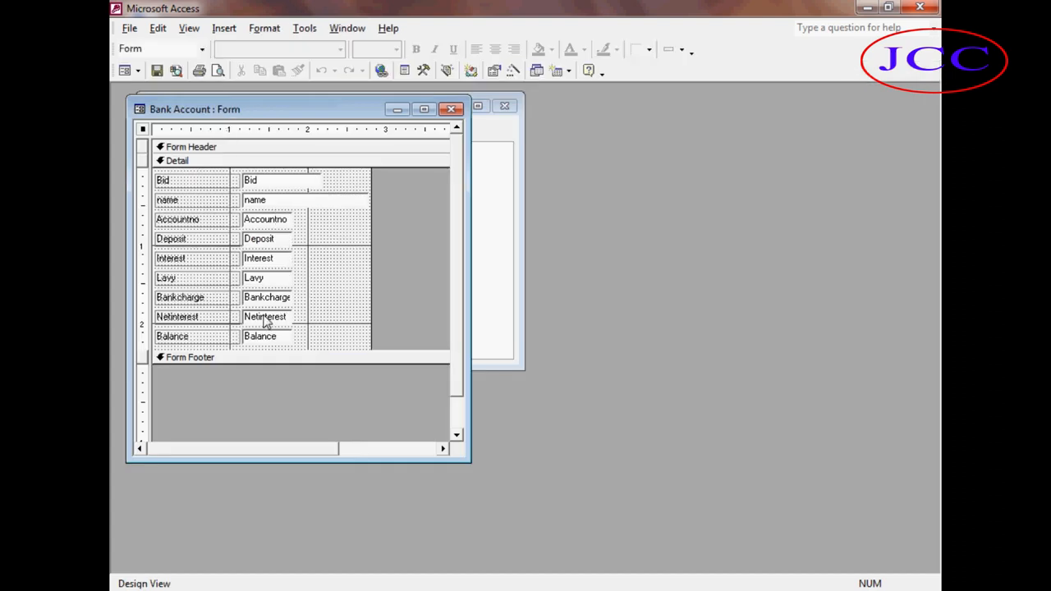
pyautogui.doubleClick(274, 259)
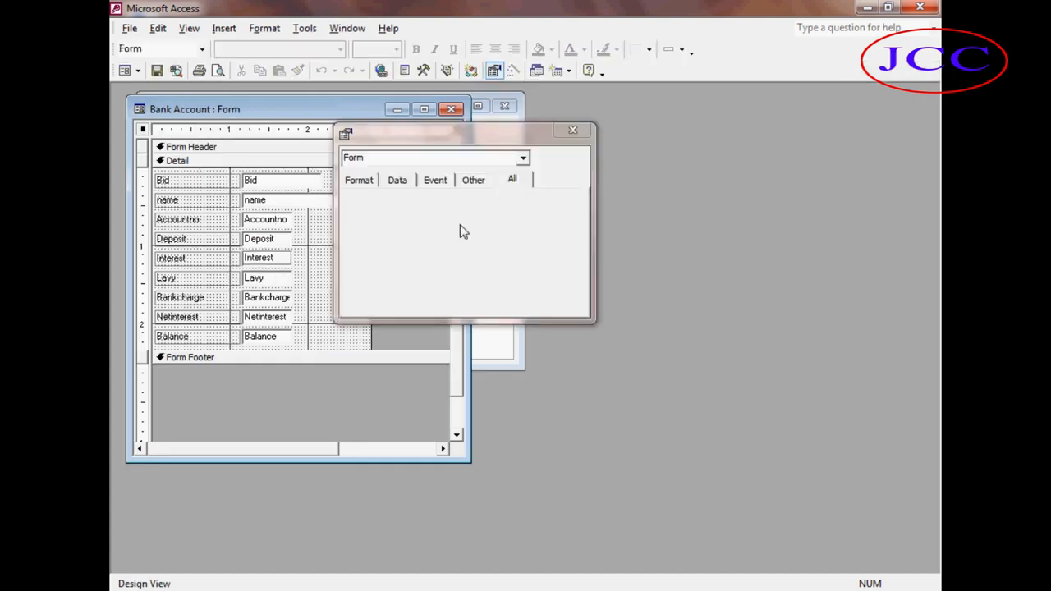
pyautogui.click(579, 132)
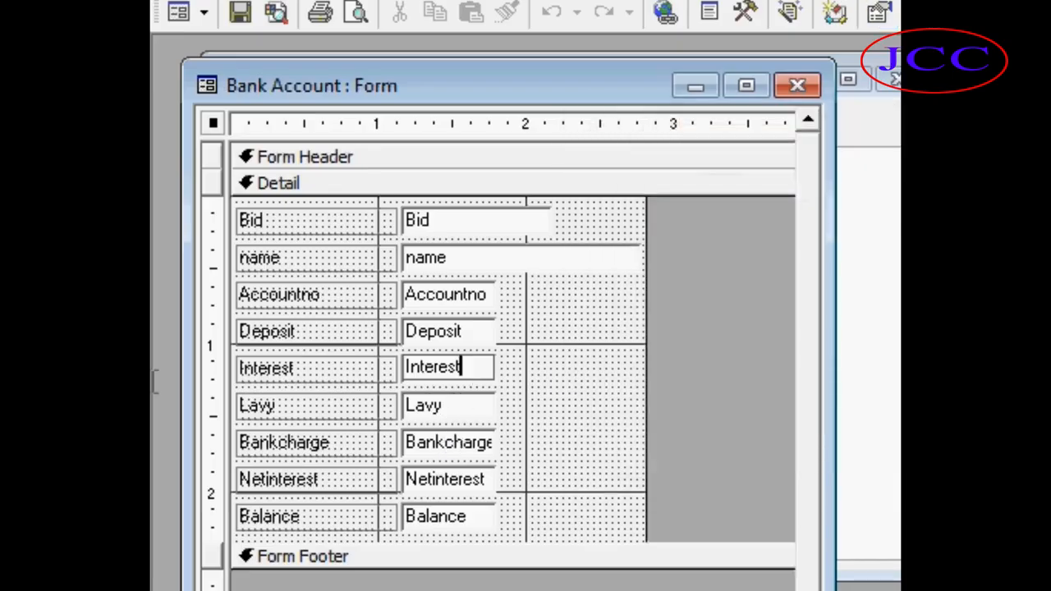
pyautogui.press('BackSpace')
pyautogui.press('BackSpace')
pyautogui.press('BackSpace')
pyautogui.press('BackSpace')
pyautogui.press('BackSpace')
pyautogui.press('BackSpace')
pyautogui.press('BackSpace')
pyautogui.press('BackSpace')
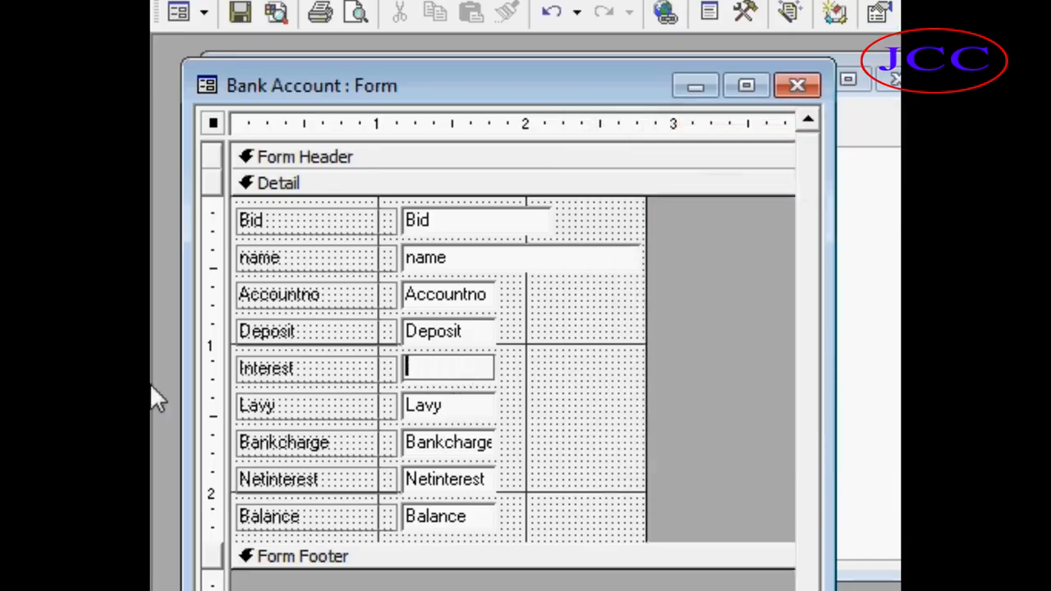
pyautogui.write('=Dep')
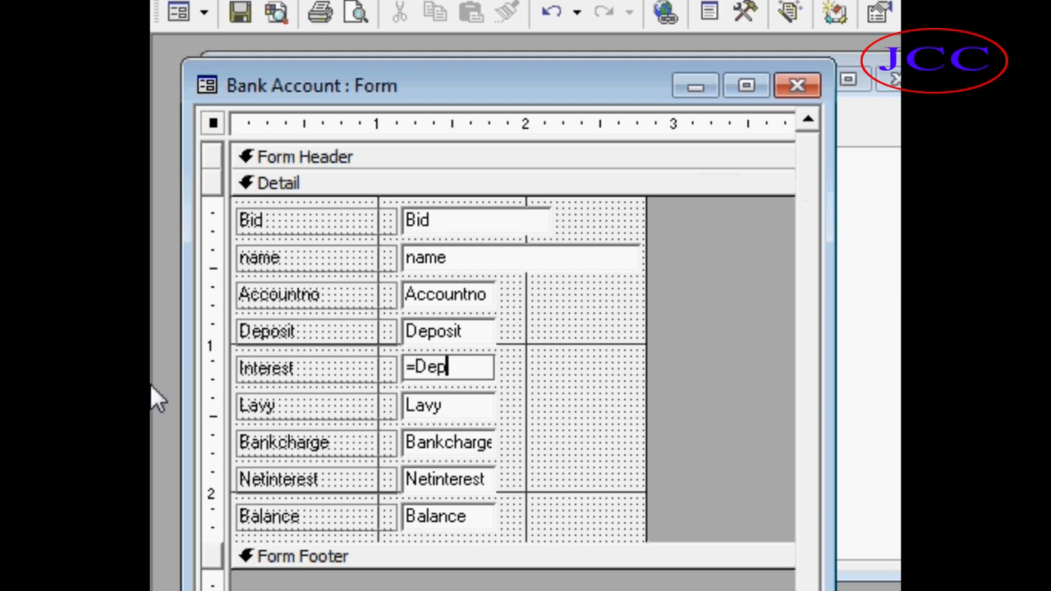
pyautogui.write('osit/100')
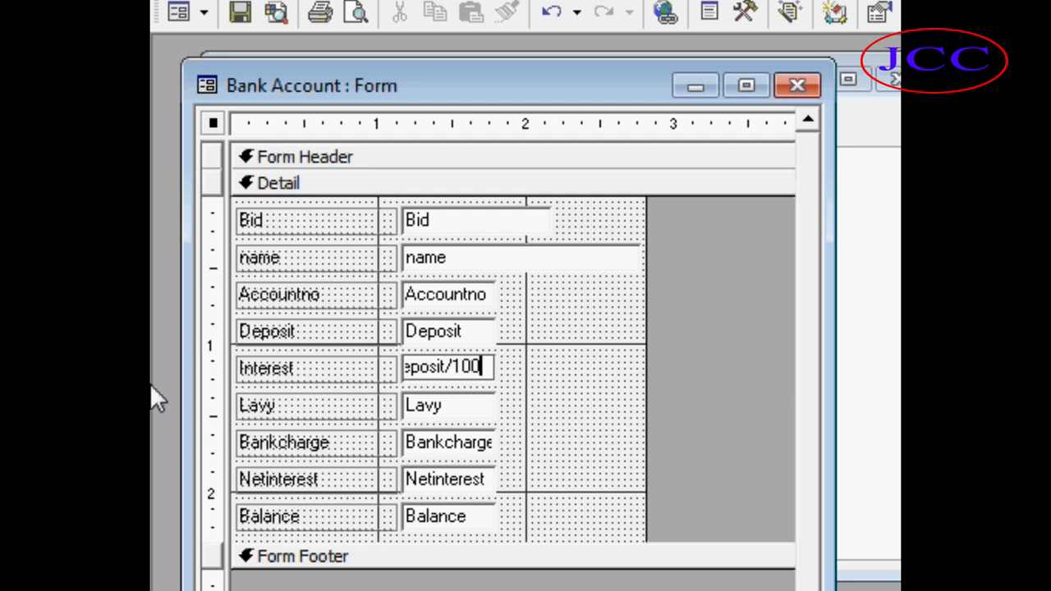
pyautogui.write('*10')
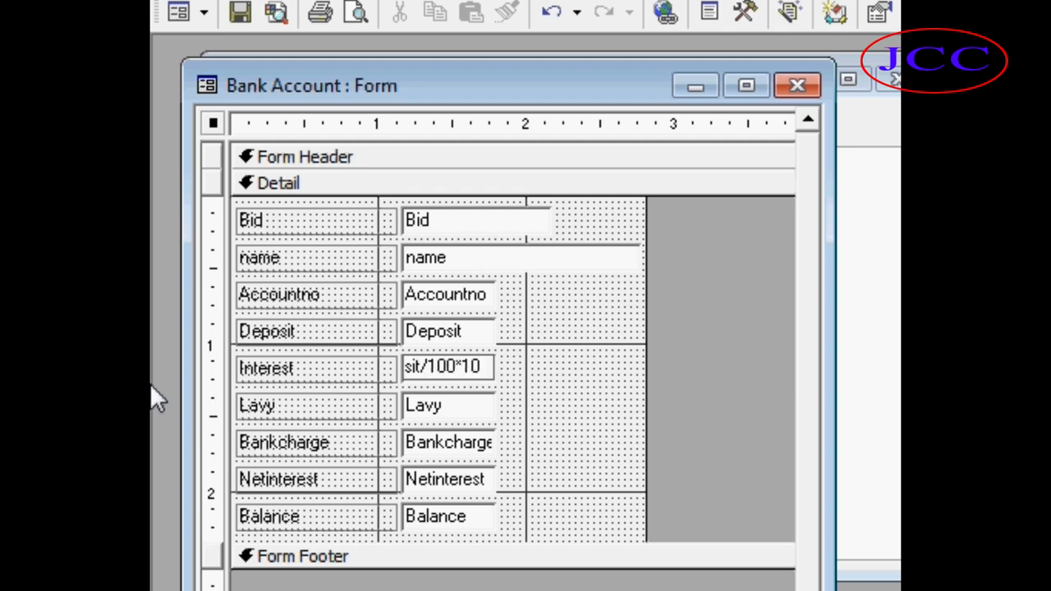
pyautogui.press('Return')
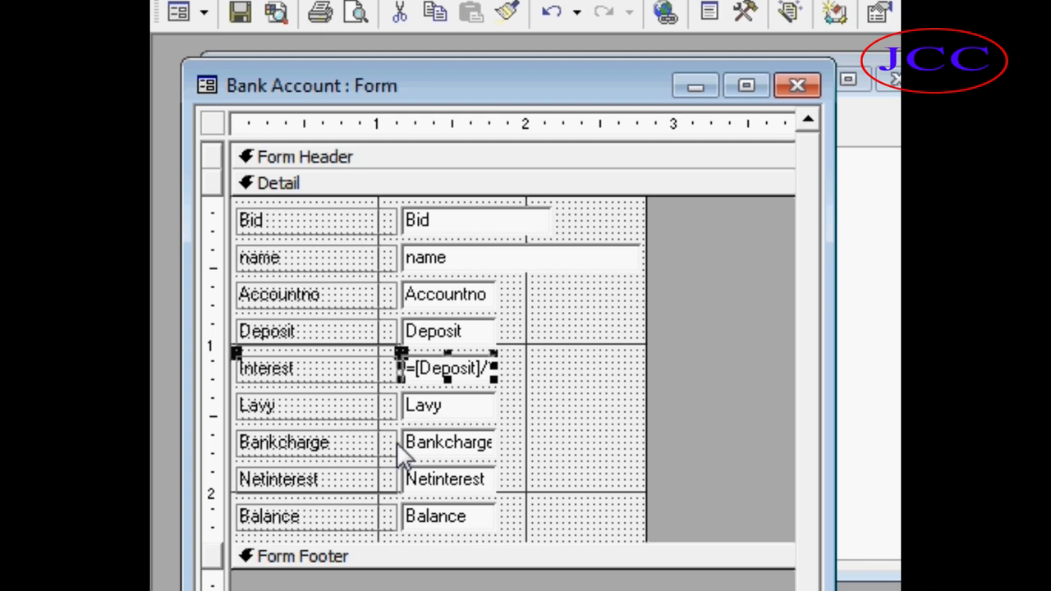
# Replace the Lavy box's content with the expression =interest/100*2.
pyautogui.doubleClick(452, 406)
pyautogui.press('BackSpace')
pyautogui.press('BackSpace')
pyautogui.press('BackSpace')
pyautogui.press('BackSpace')
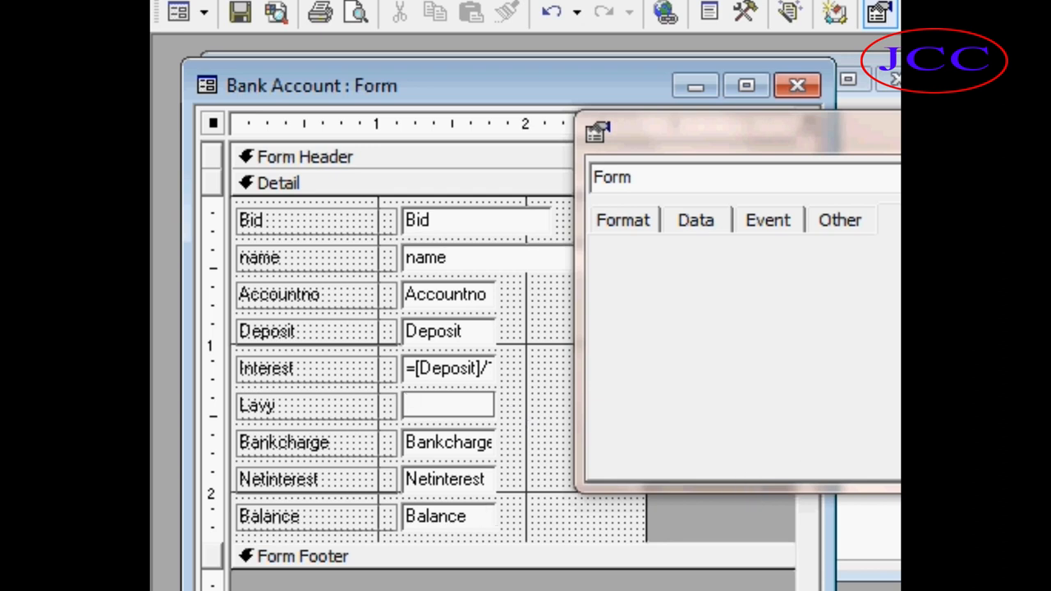
pyautogui.click(998, 123)
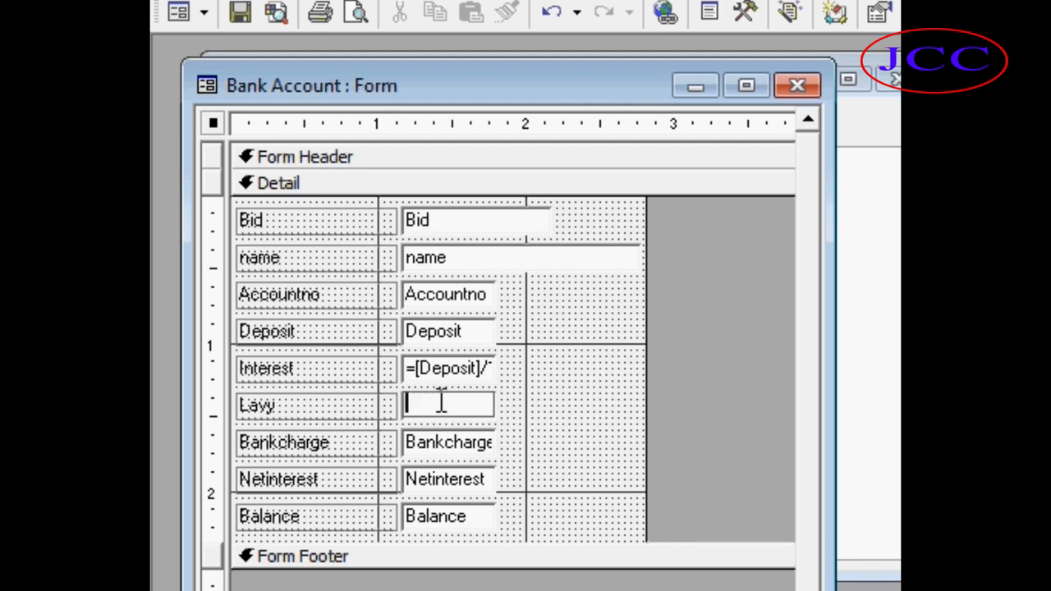
pyautogui.write('=')
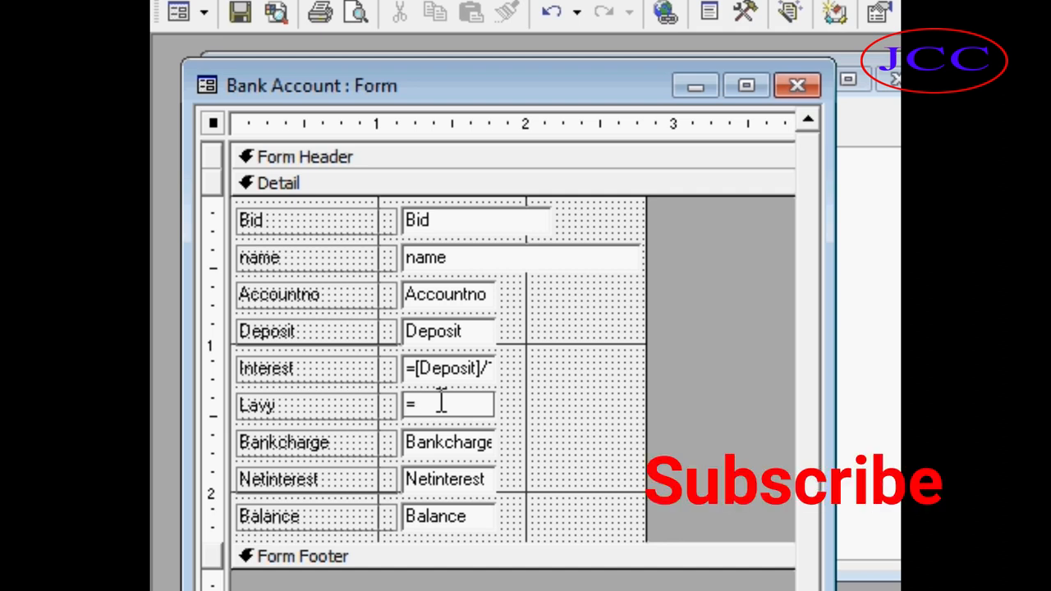
pyautogui.write('intere')
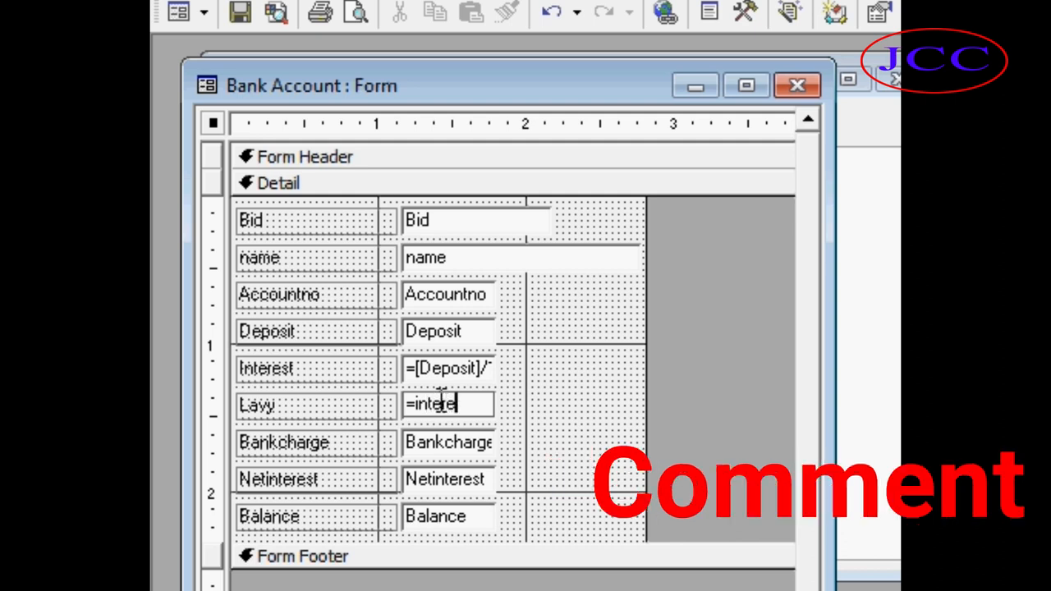
pyautogui.write('st/100*2')
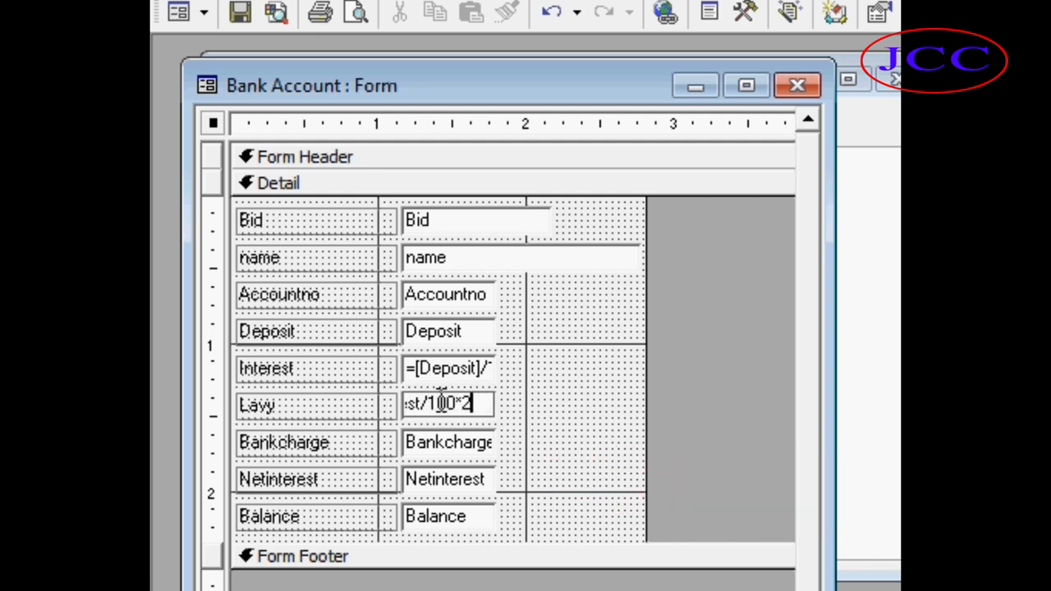
pyautogui.press('Return')
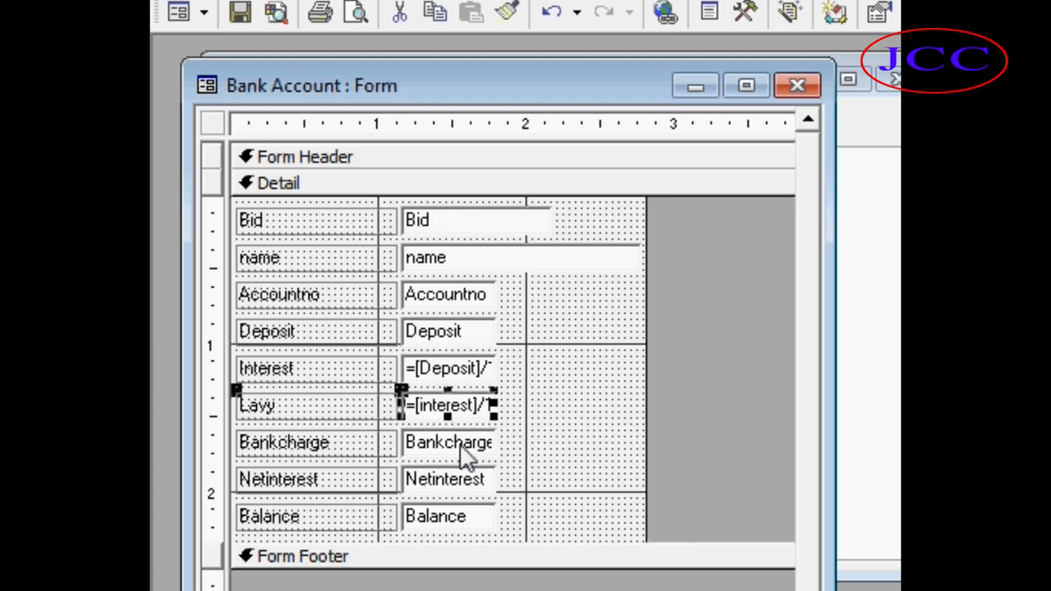
# Replace the Bankcharge box's content with the expression =interest/100*5.
pyautogui.doubleClick(465, 453)
pyautogui.click(463, 443)
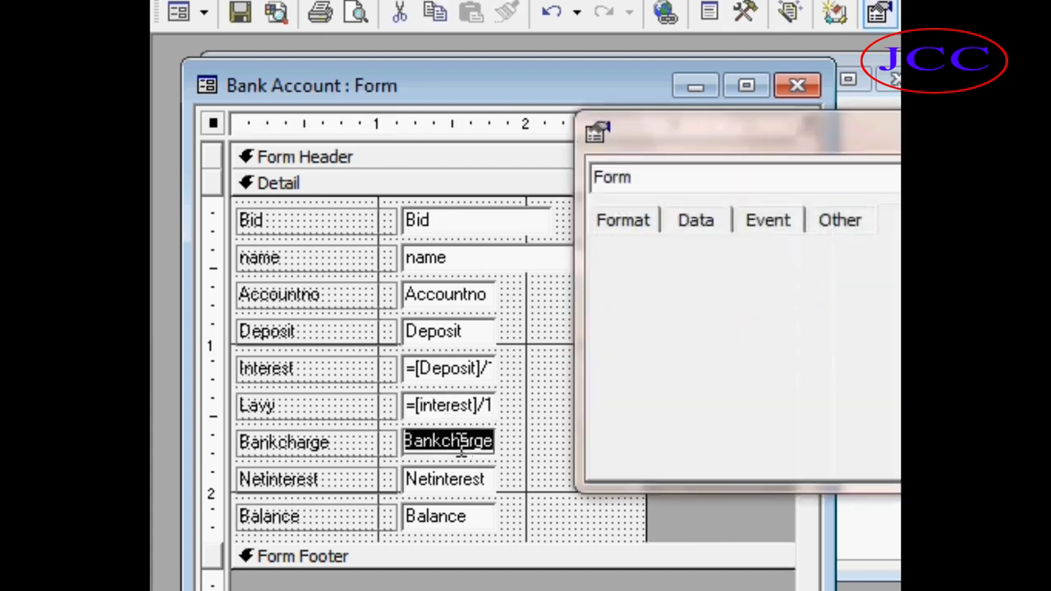
pyautogui.write('=')
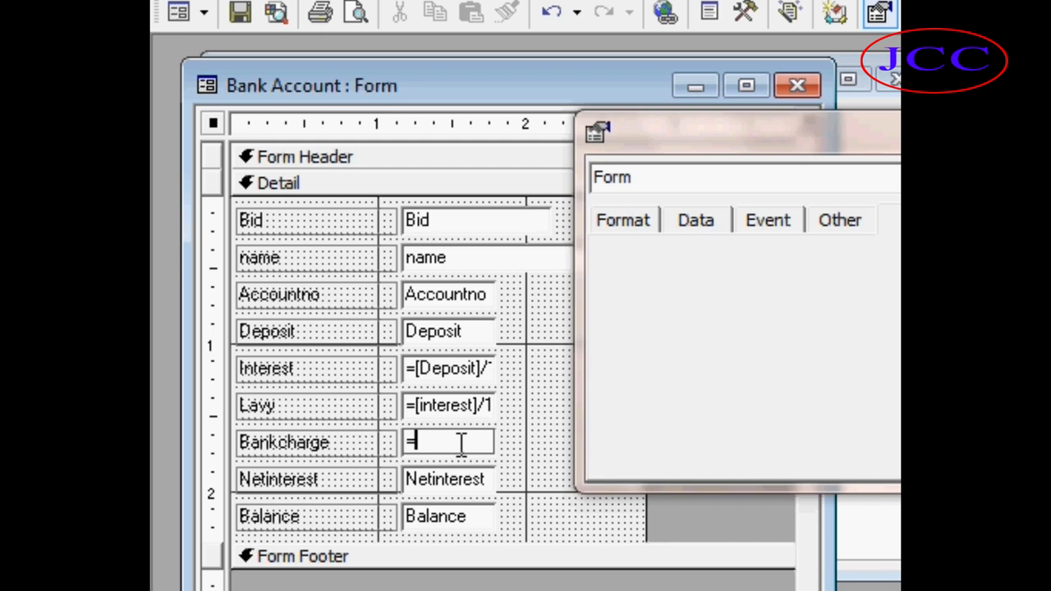
pyautogui.write('interes')
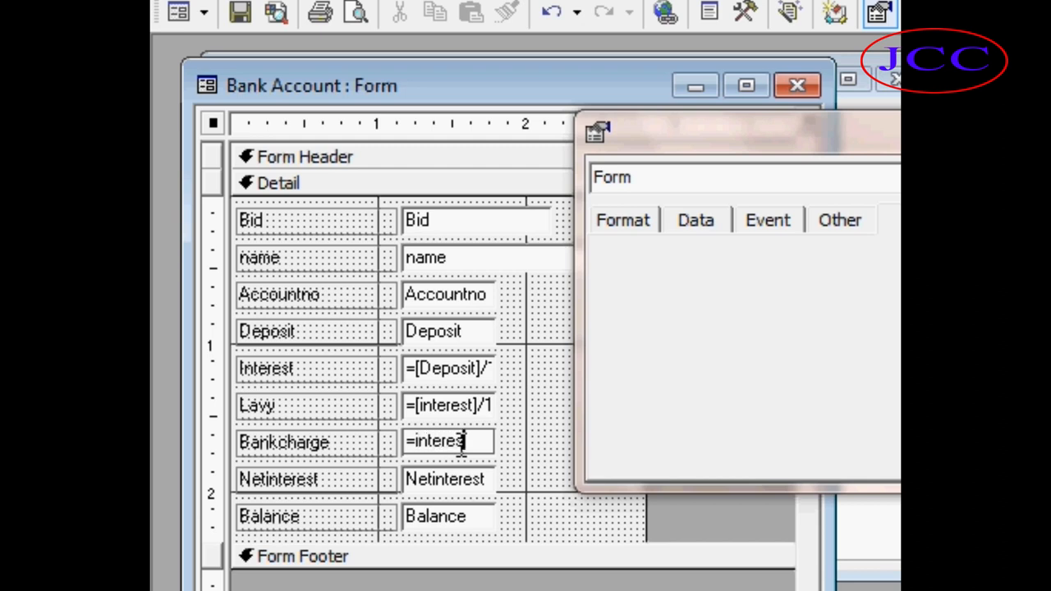
pyautogui.write('t/100')
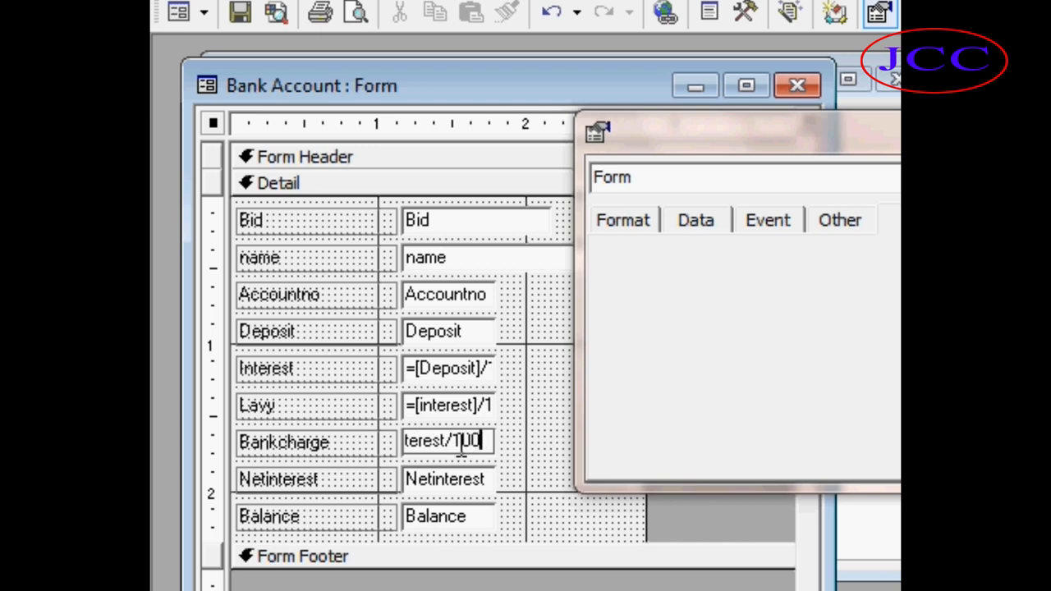
pyautogui.write('*5')
pyautogui.press('Return')
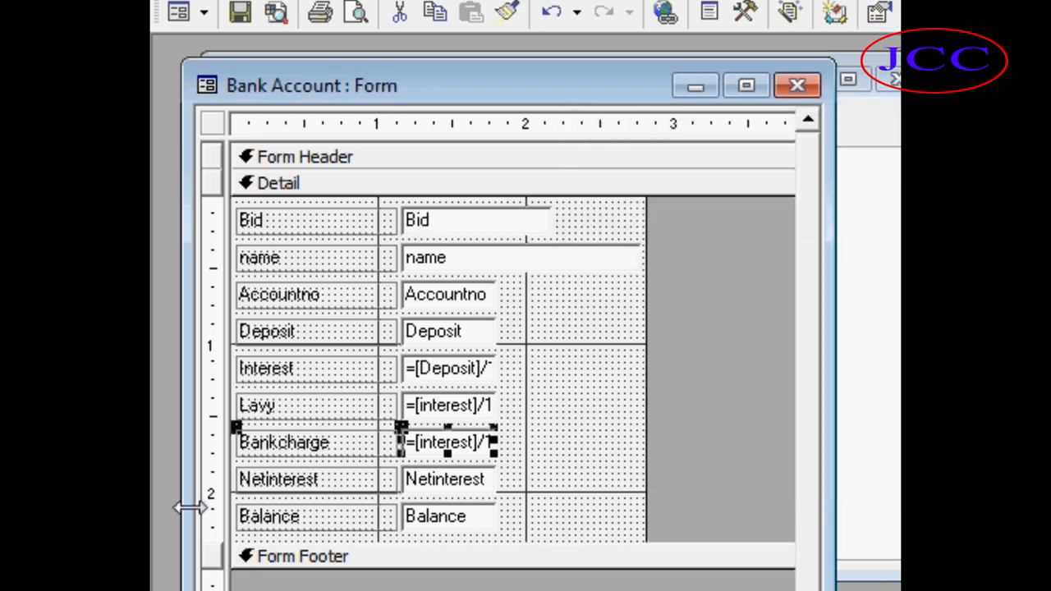
# Replace the Netinterest box's content with the expression =interest-(Lavy+Bankcharge).
pyautogui.click(435, 478)
pyautogui.click(449, 480)
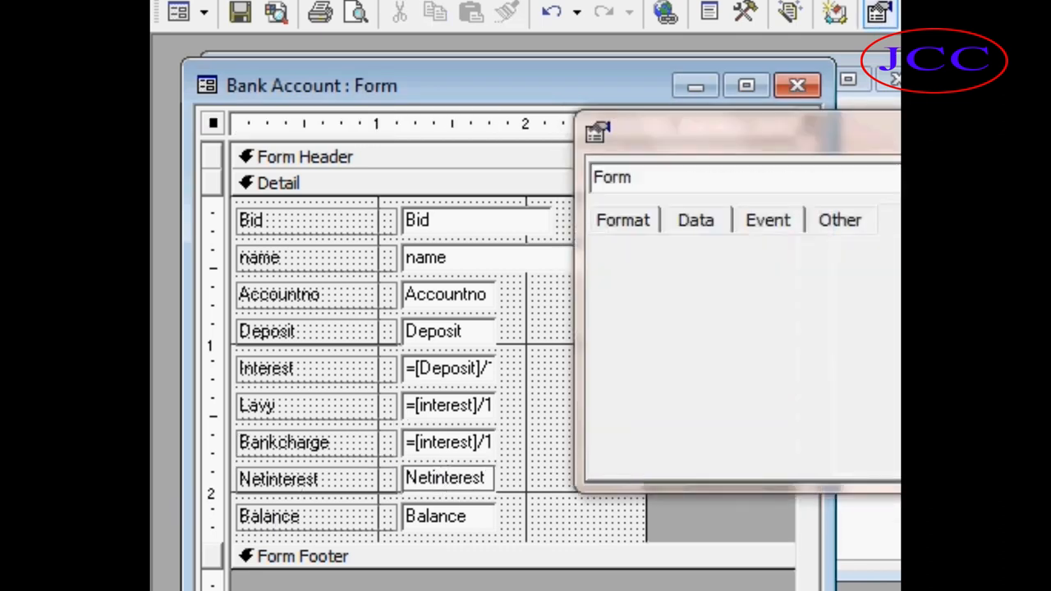
pyautogui.press('BackSpace')
pyautogui.press('BackSpace')
pyautogui.press('BackSpace')
pyautogui.press('BackSpace')
pyautogui.press('BackSpace')
pyautogui.press('BackSpace')
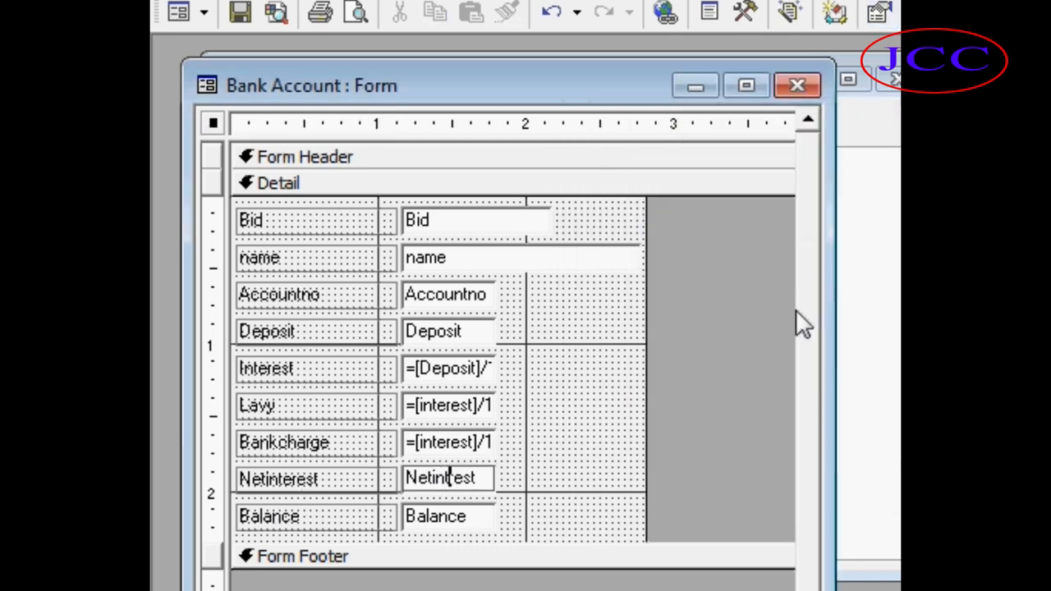
pyautogui.press('BackSpace')
pyautogui.press('BackSpace')
pyautogui.press('BackSpace')
pyautogui.press('BackSpace')
pyautogui.press('BackSpace')
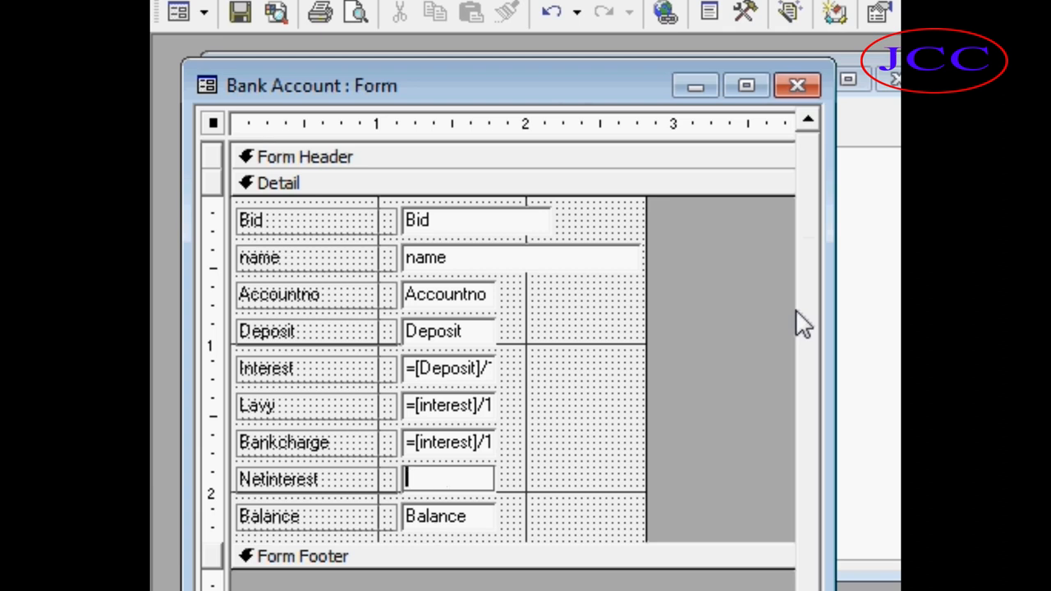
pyautogui.write('=interest-')
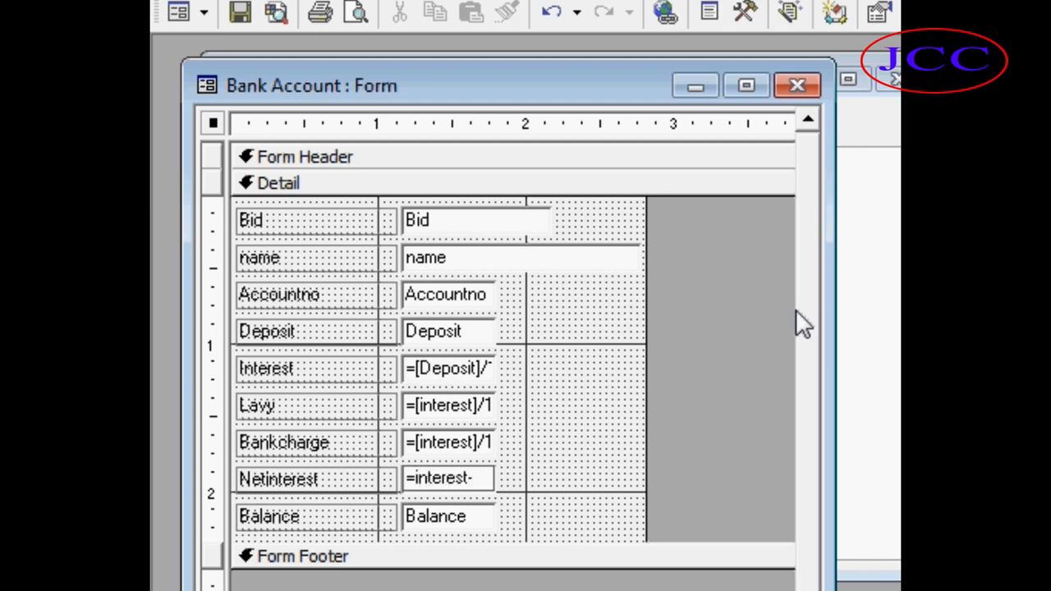
pyautogui.write('(')
pyautogui.write('Lavy')
pyautogui.press('BackSpace')
pyautogui.press('BackSpace')
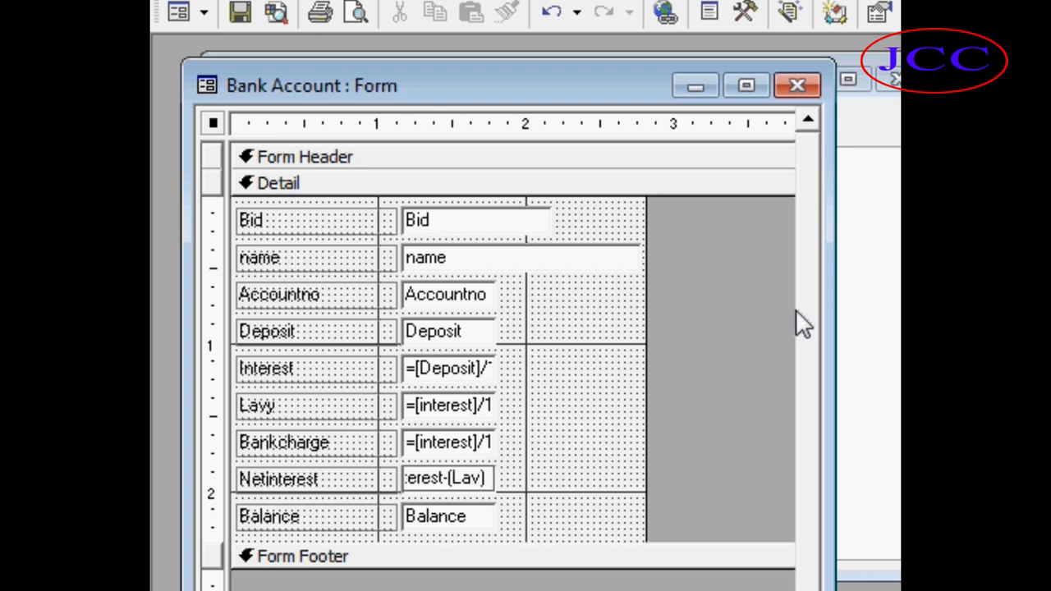
pyautogui.write('+)')
pyautogui.press('BackSpace')
pyautogui.press('BackSpace')
pyautogui.write('vy)')
pyautogui.press('BackSpace')
pyautogui.write('+B')
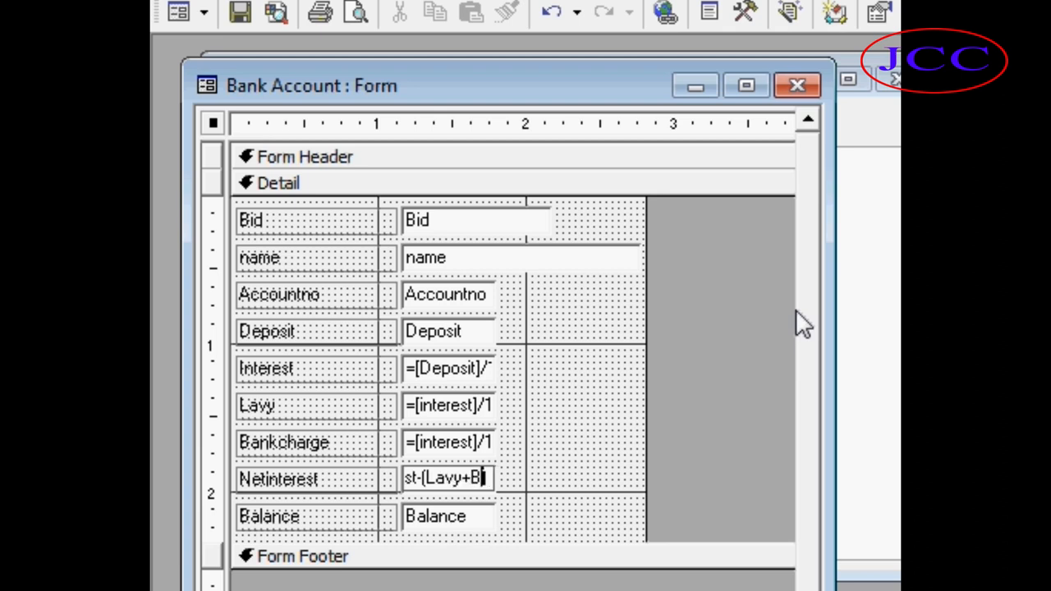
pyautogui.write('ankcharge)')
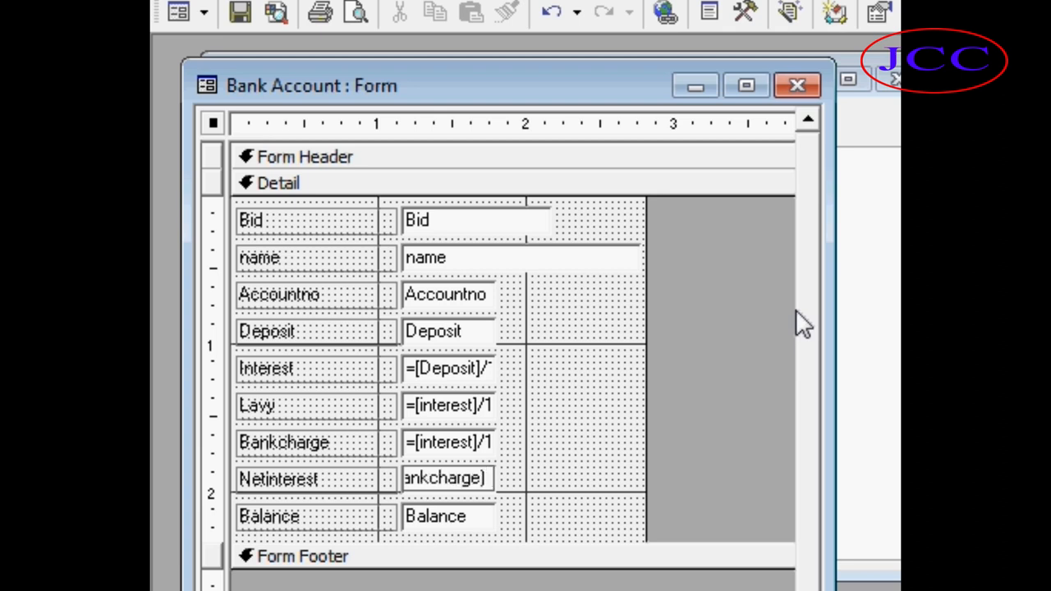
pyautogui.press('Return')
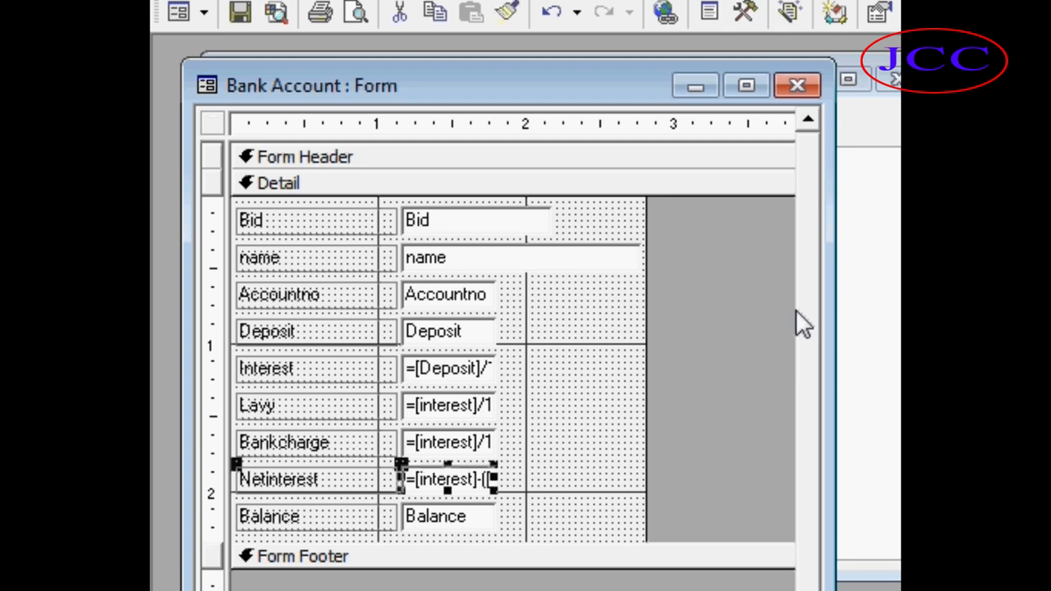
# Replace the Balance box's content with the expression =Deposit+Netinterest, then close the form and save its design changes.
pyautogui.click(450, 518)
pyautogui.doubleClick(453, 516)
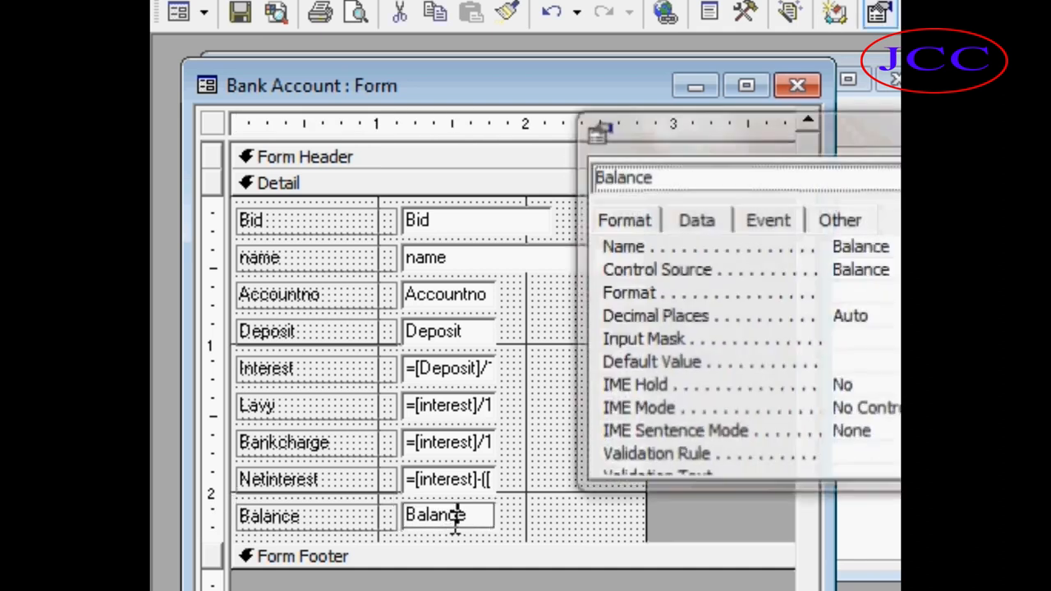
pyautogui.click(899, 128)
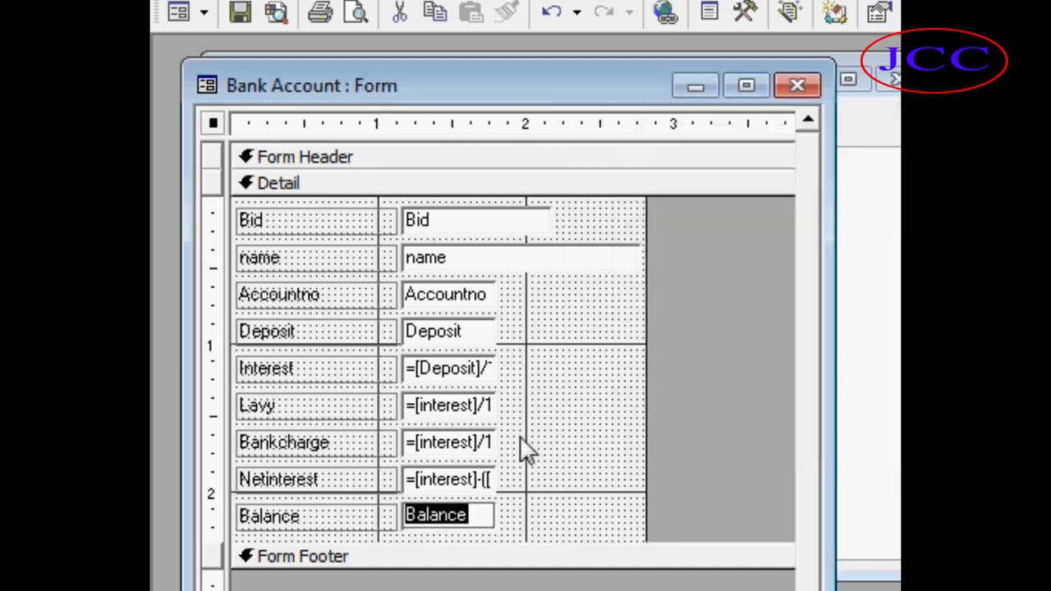
pyautogui.press('Delete')
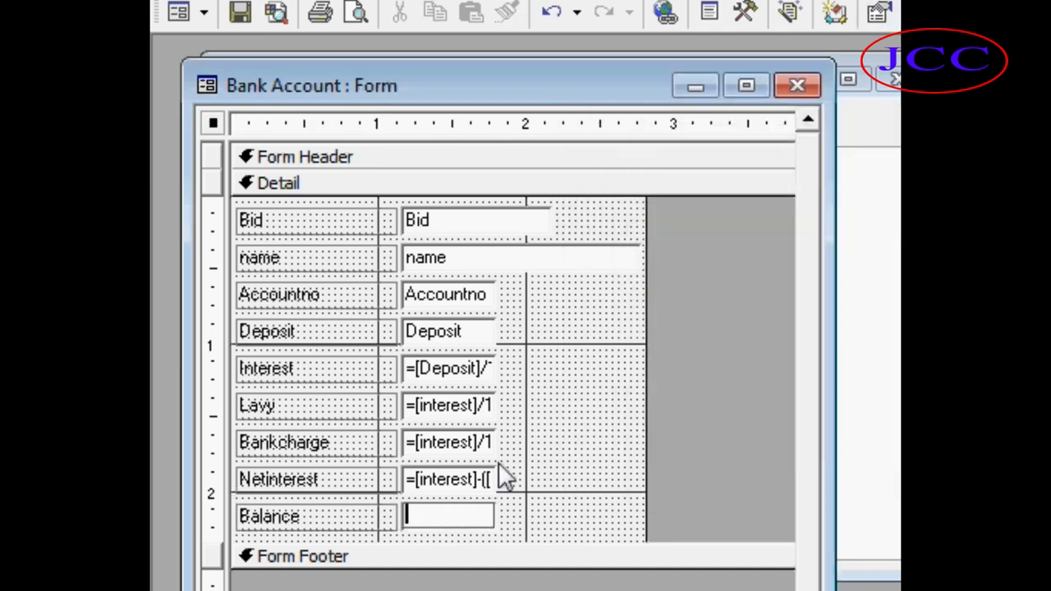
pyautogui.write('=')
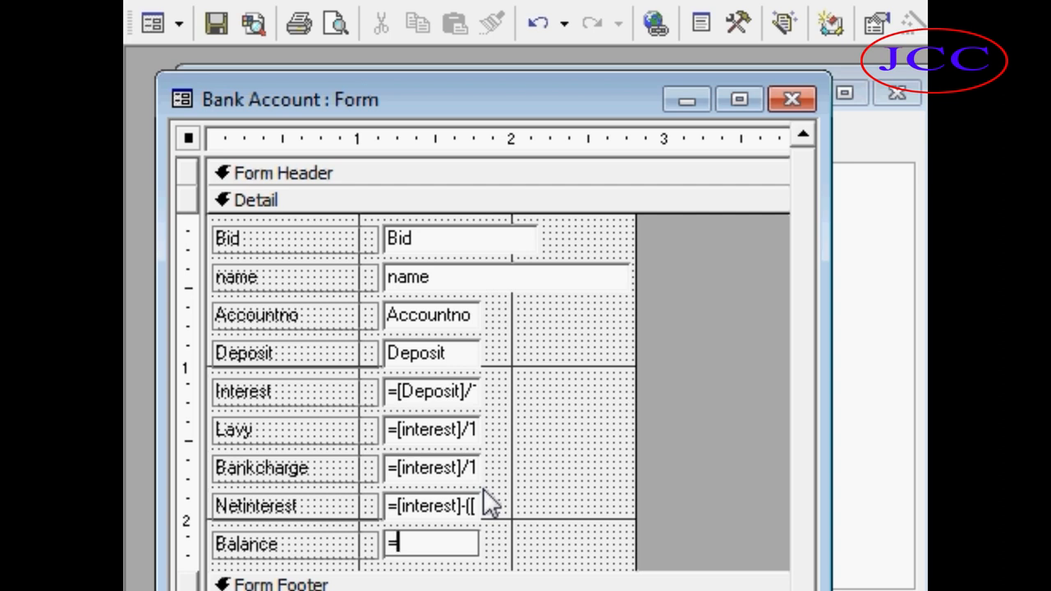
pyautogui.write('Deposit')
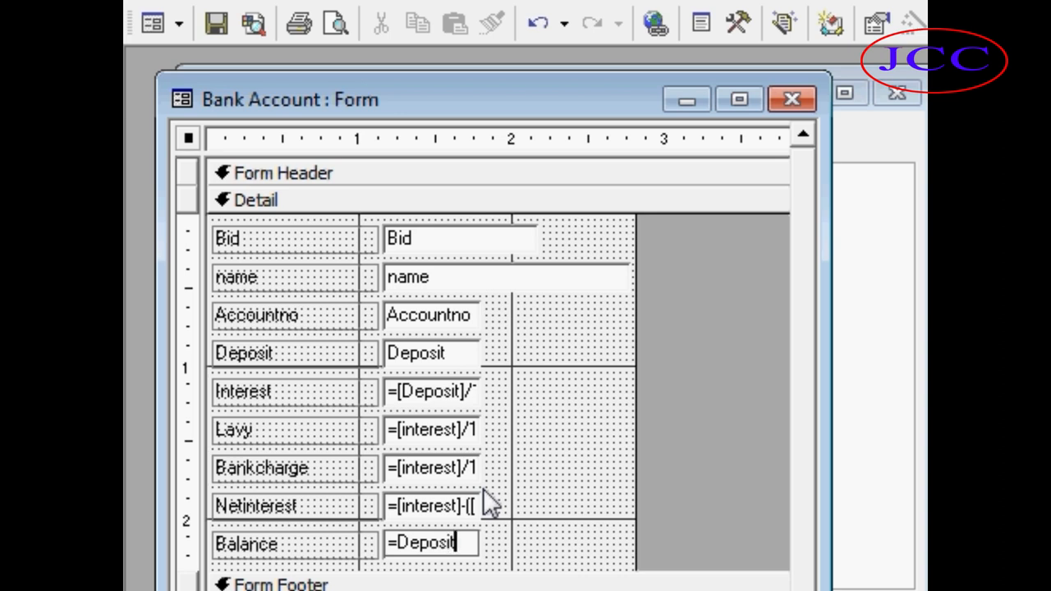
pyautogui.write('+Ne')
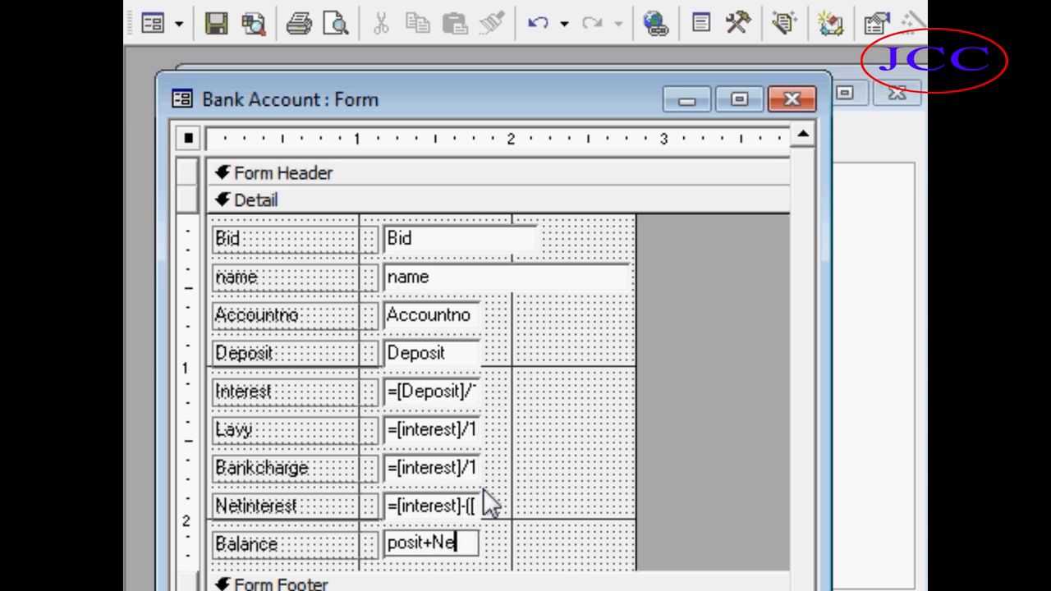
pyautogui.write('tinters')
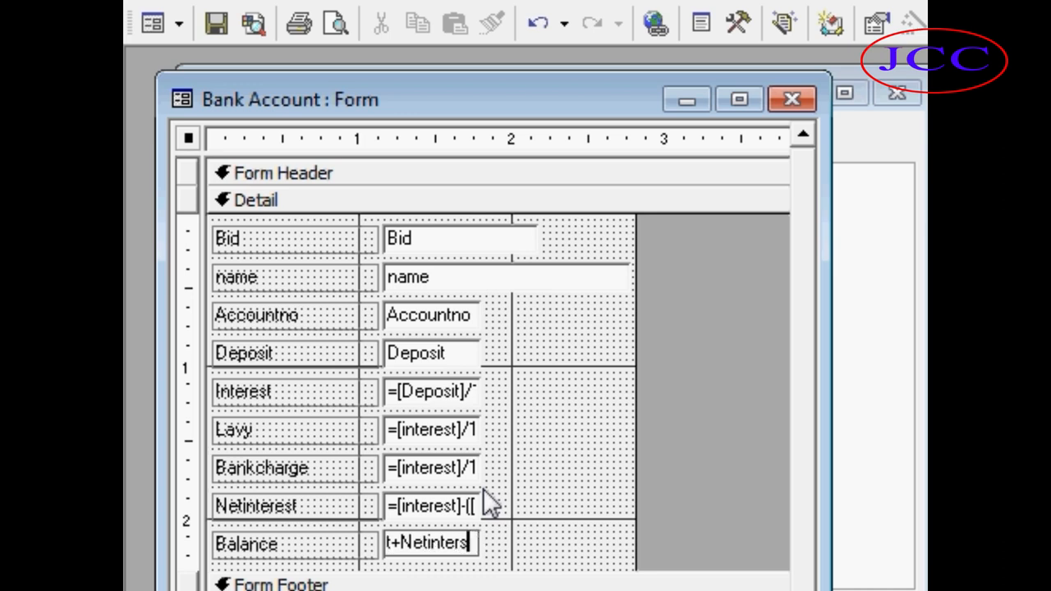
pyautogui.press('BackSpace')
pyautogui.write('est')
pyautogui.press('Return')
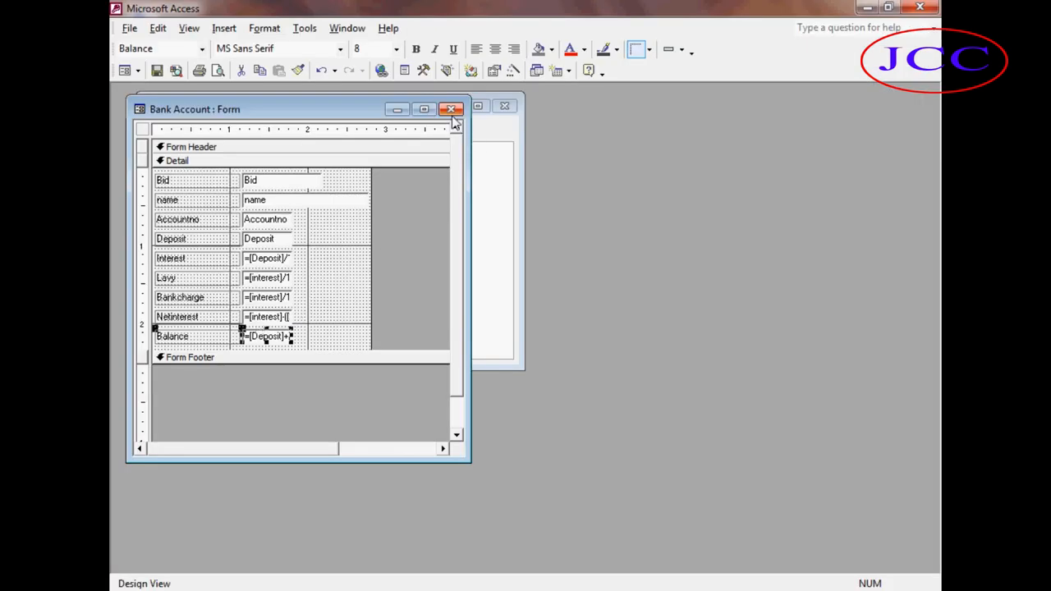
pyautogui.click(450, 110)
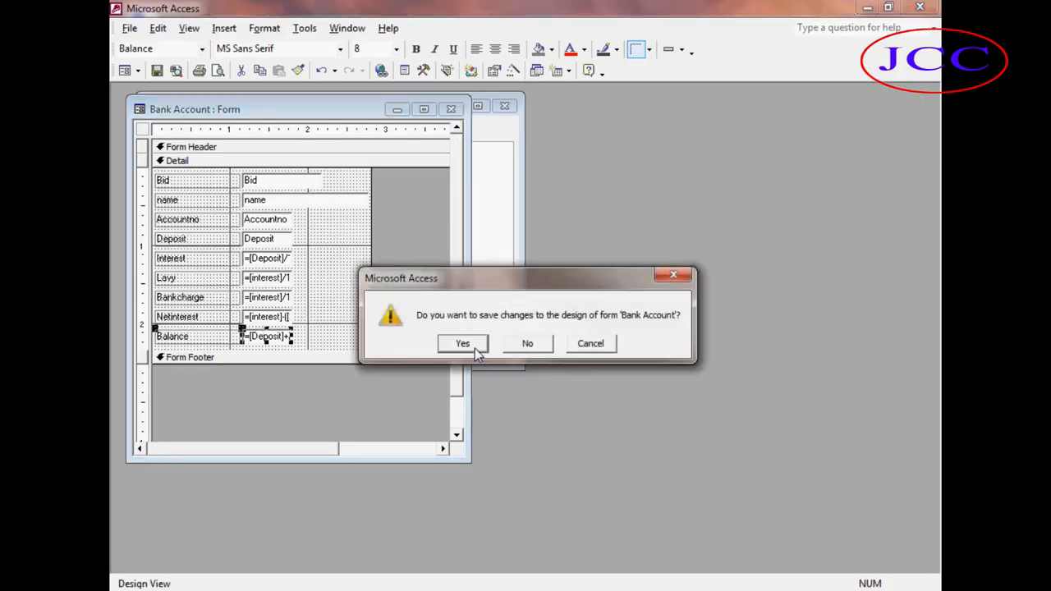
pyautogui.click(475, 348)
# Open the Bank Account form, page through its records to check the calculated fields, and close it.
pyautogui.click(173, 129)
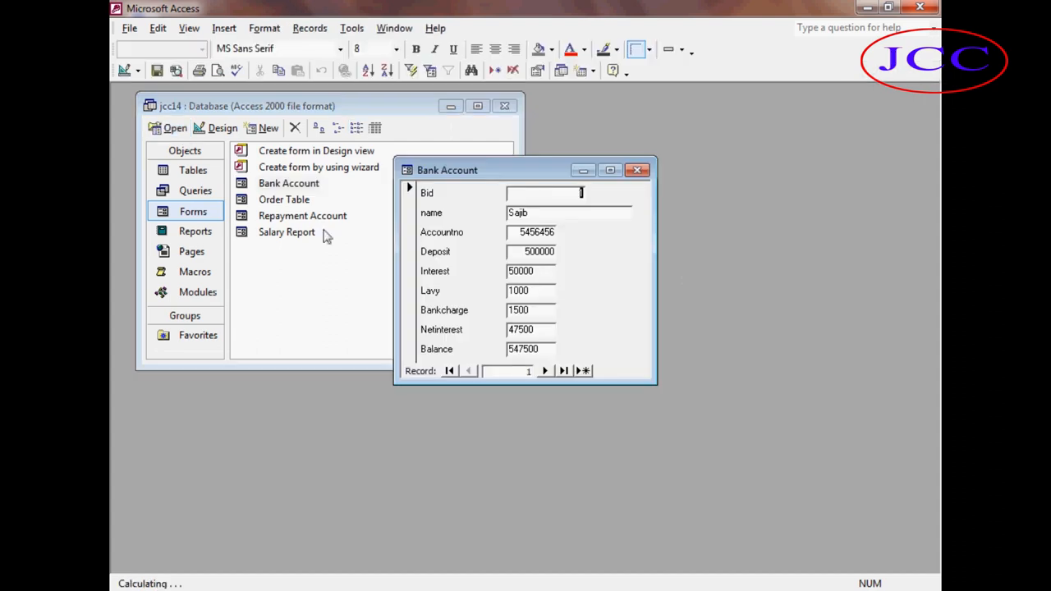
pyautogui.click(546, 372)
pyautogui.click(546, 371)
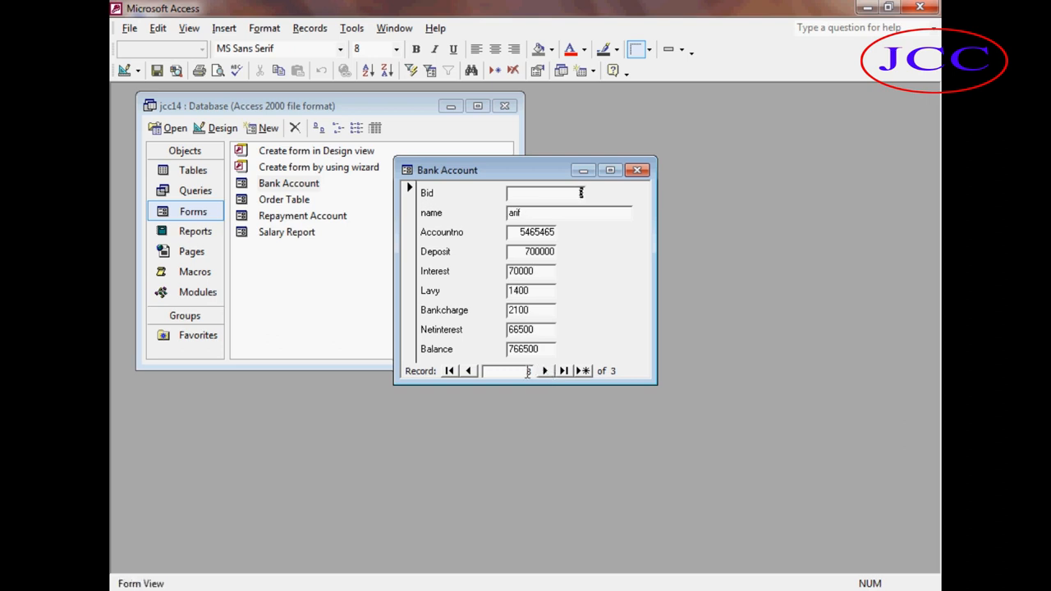
pyautogui.click(469, 371)
pyautogui.click(468, 371)
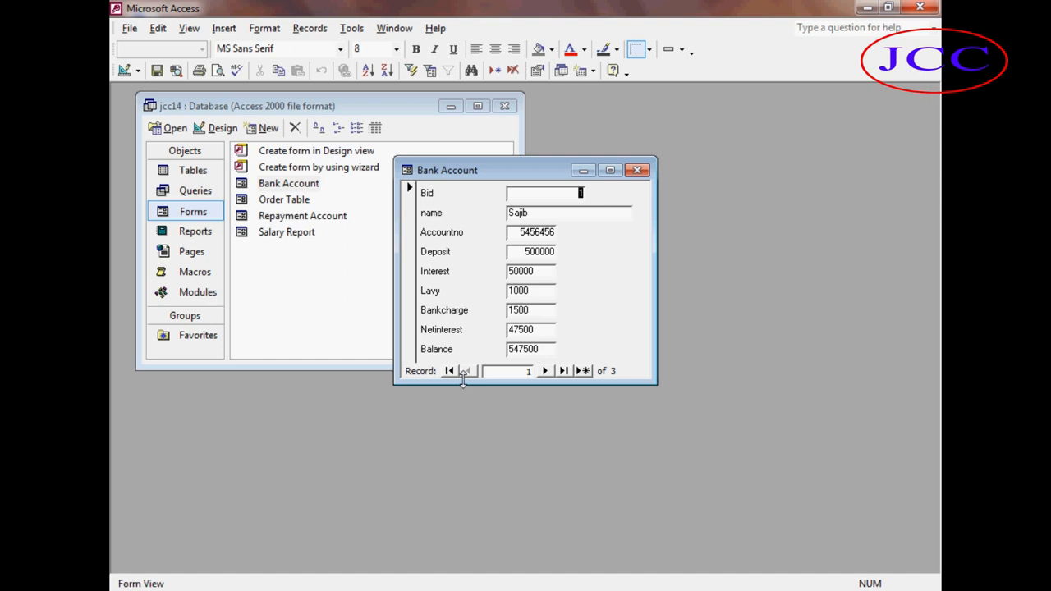
pyautogui.click(637, 170)
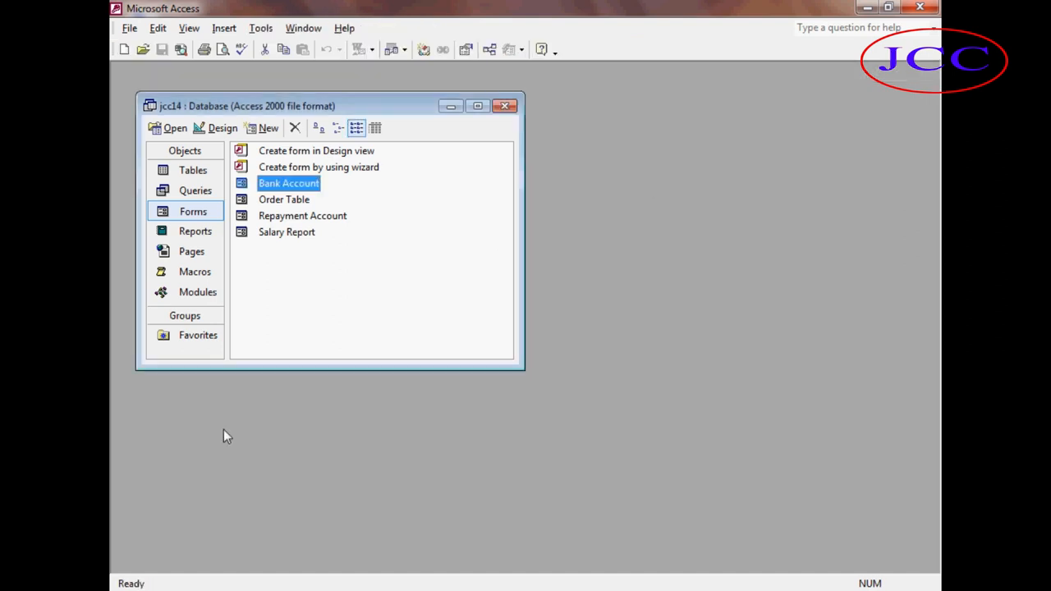
# Switch to the database's tables list and look over the Repayment Account and Salary Report tables.
pyautogui.click(190, 170)
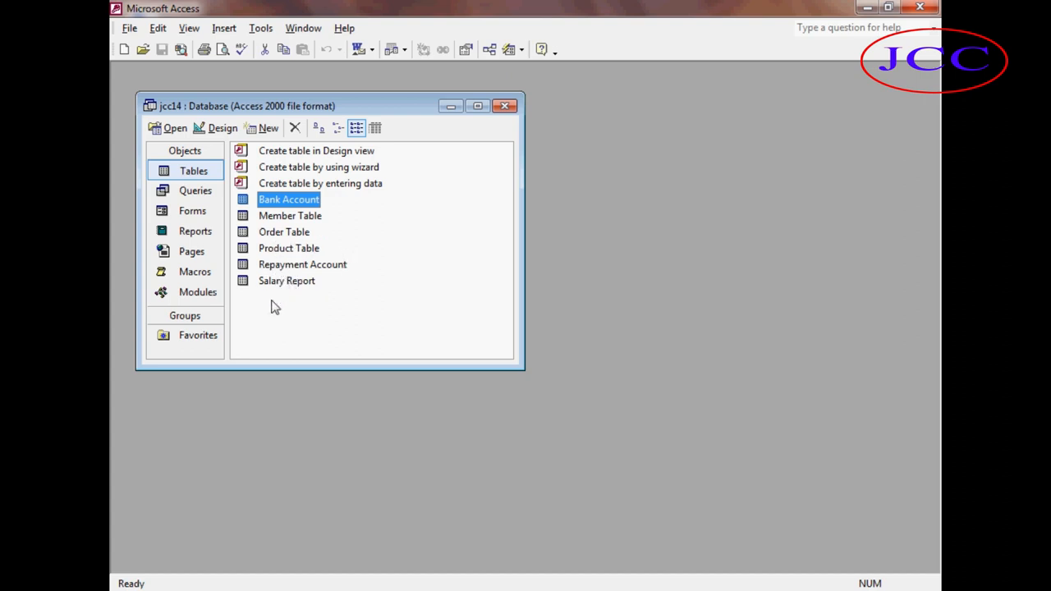
pyautogui.click(291, 284)
pyautogui.click(293, 265)
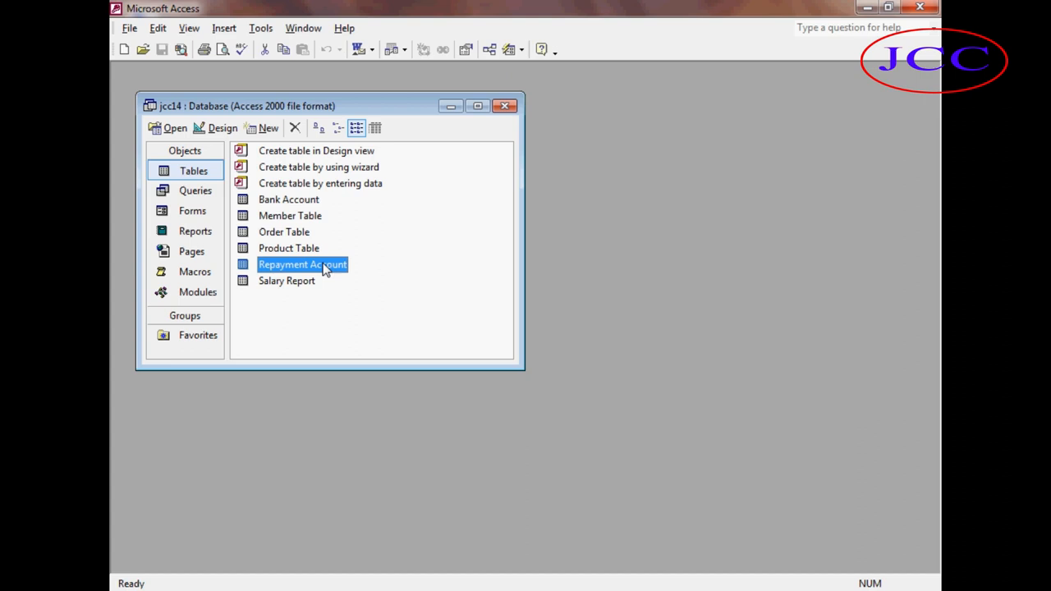
pyautogui.click(301, 304)
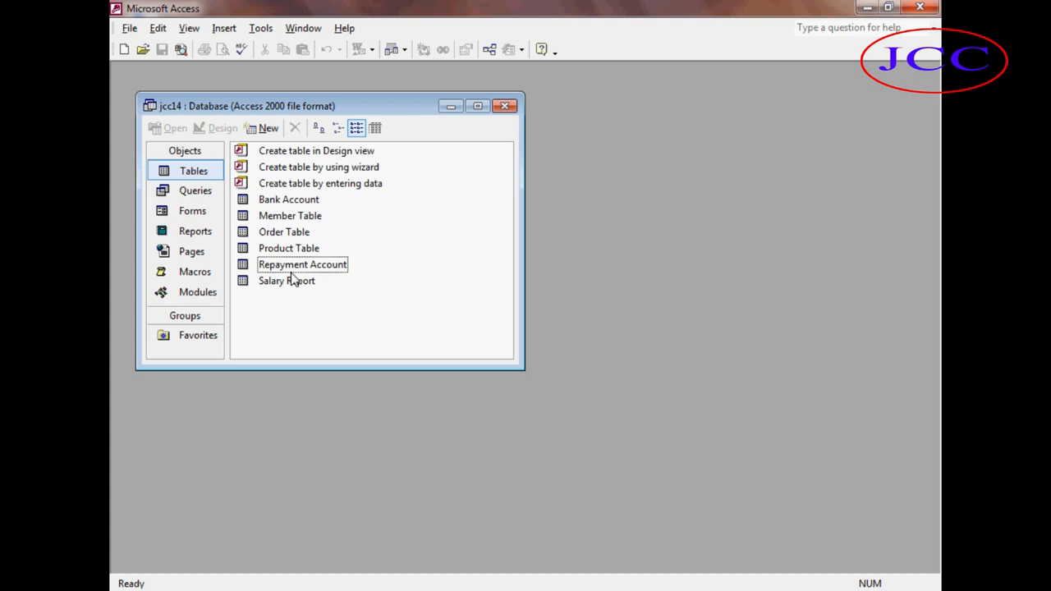
pyautogui.click(300, 284)
pyautogui.click(300, 269)
pyautogui.click(286, 288)
pyautogui.click(282, 271)
pyautogui.click(284, 283)
pyautogui.click(283, 271)
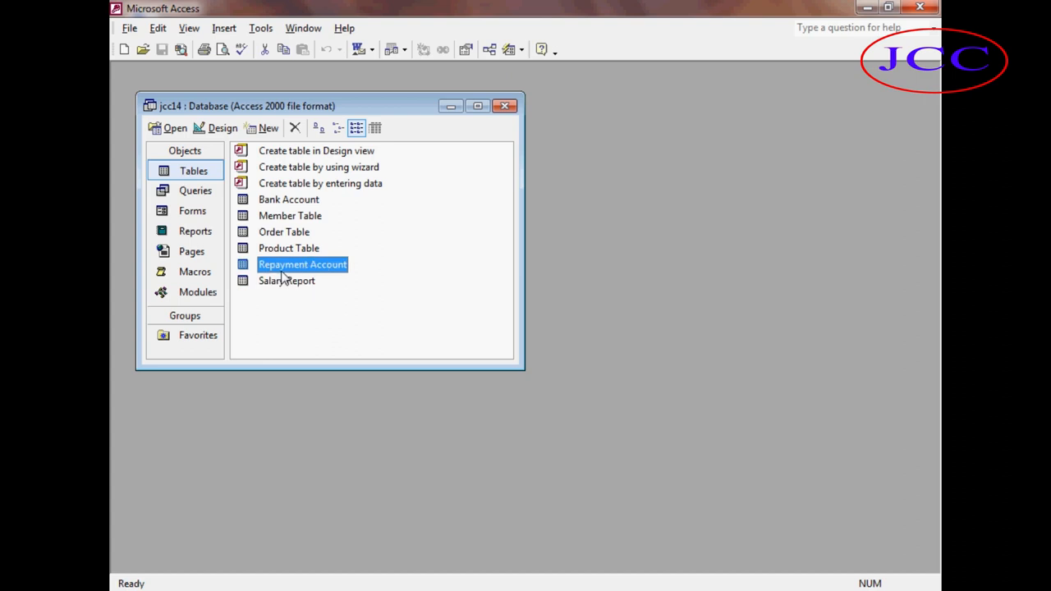
pyautogui.click(305, 284)
pyautogui.click(303, 270)
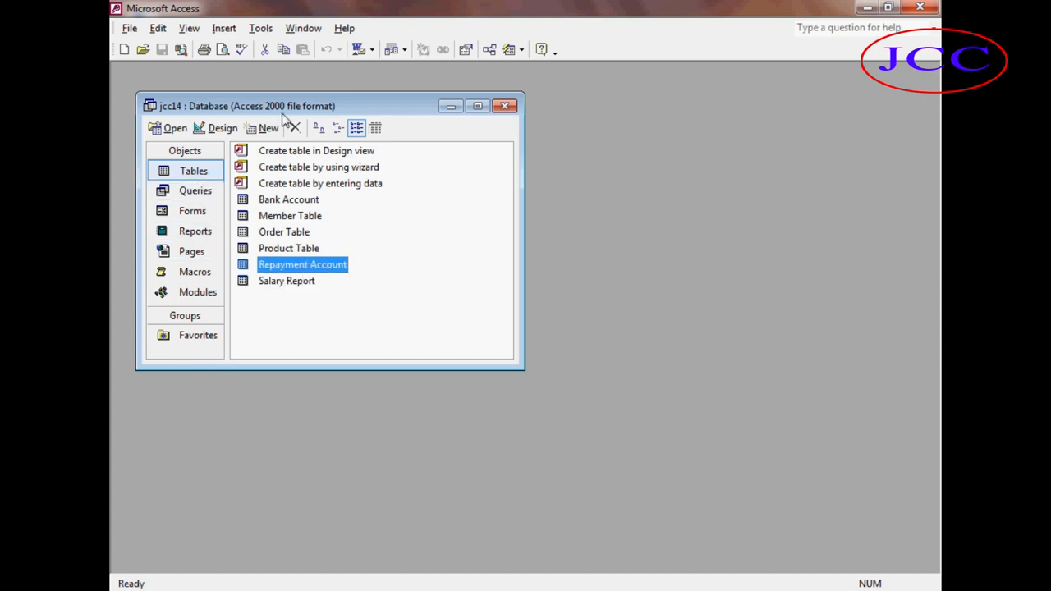
# Open the Relationships window and add the Repayment Account and Salary Report tables to it.
pyautogui.click(260, 27)
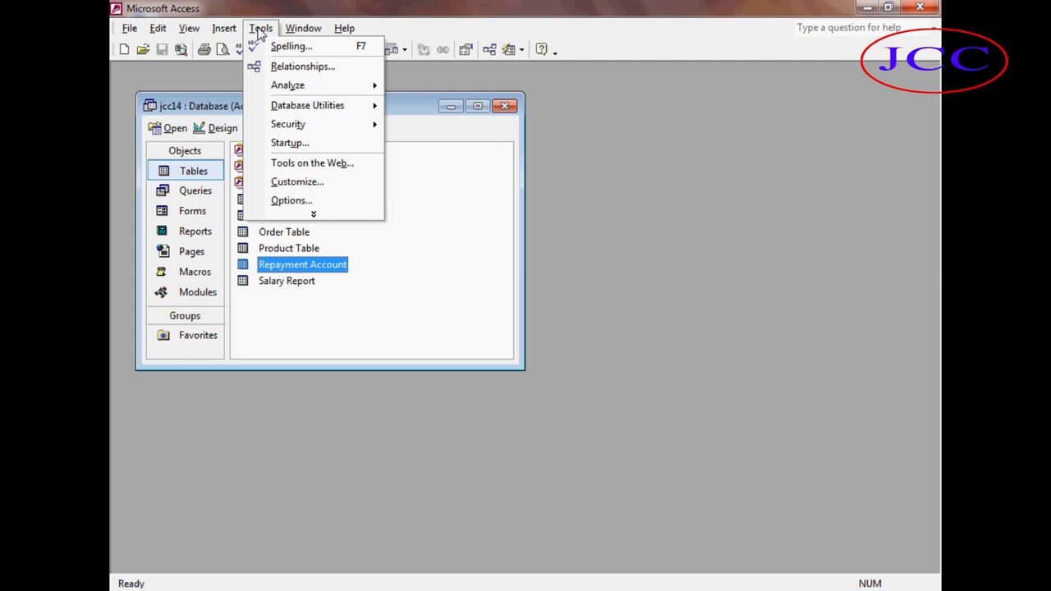
pyautogui.click(293, 67)
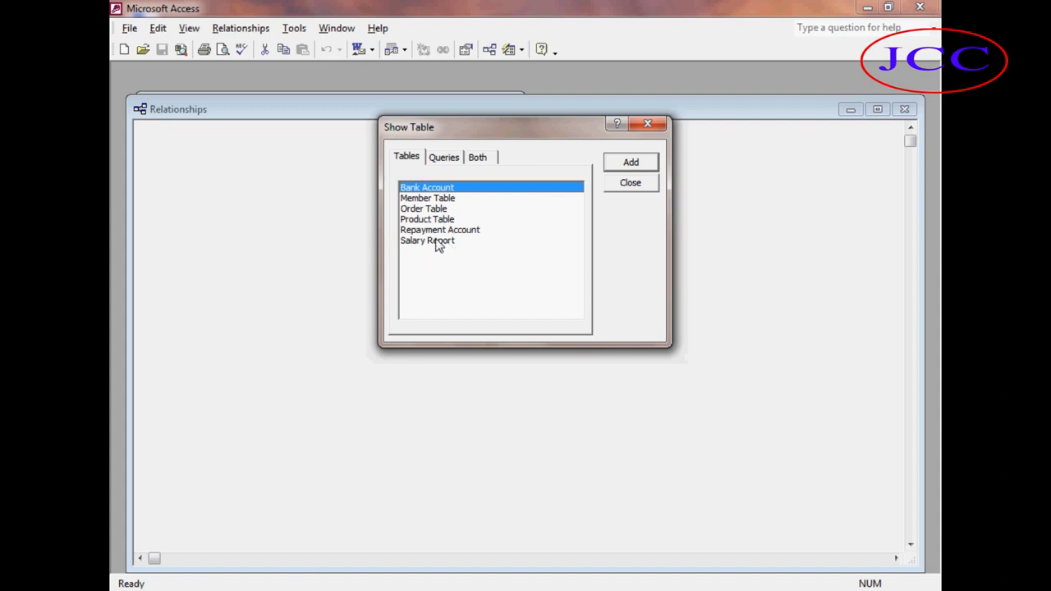
pyautogui.click(439, 232)
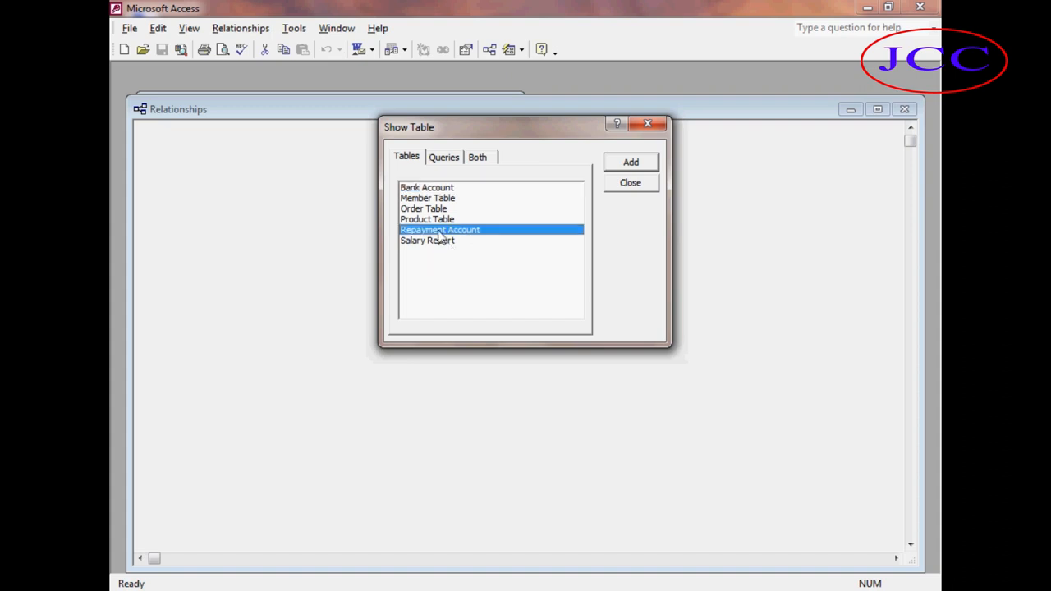
pyautogui.click(644, 164)
pyautogui.click(447, 241)
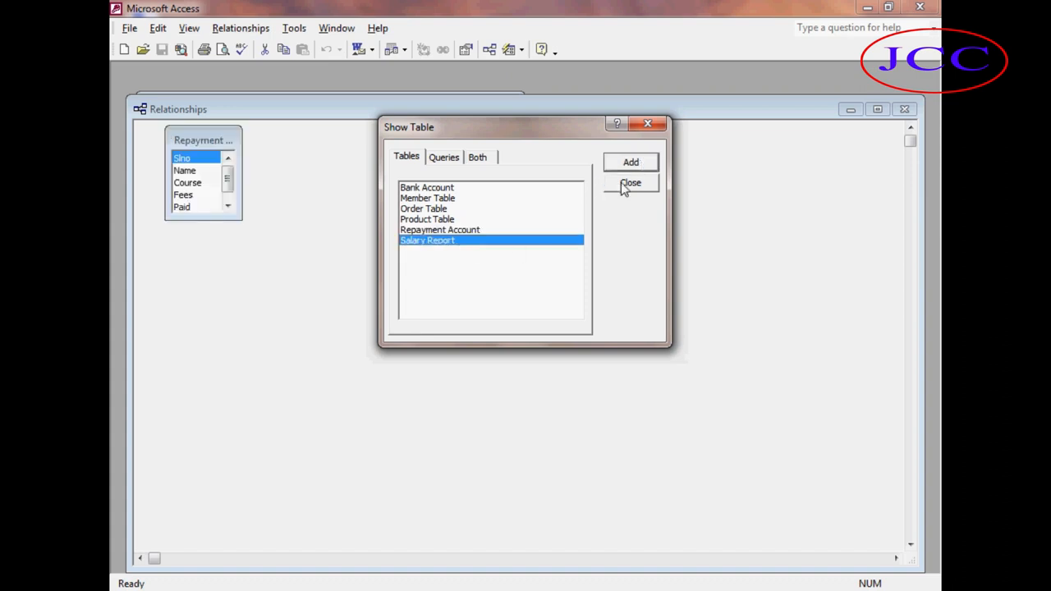
pyautogui.click(632, 163)
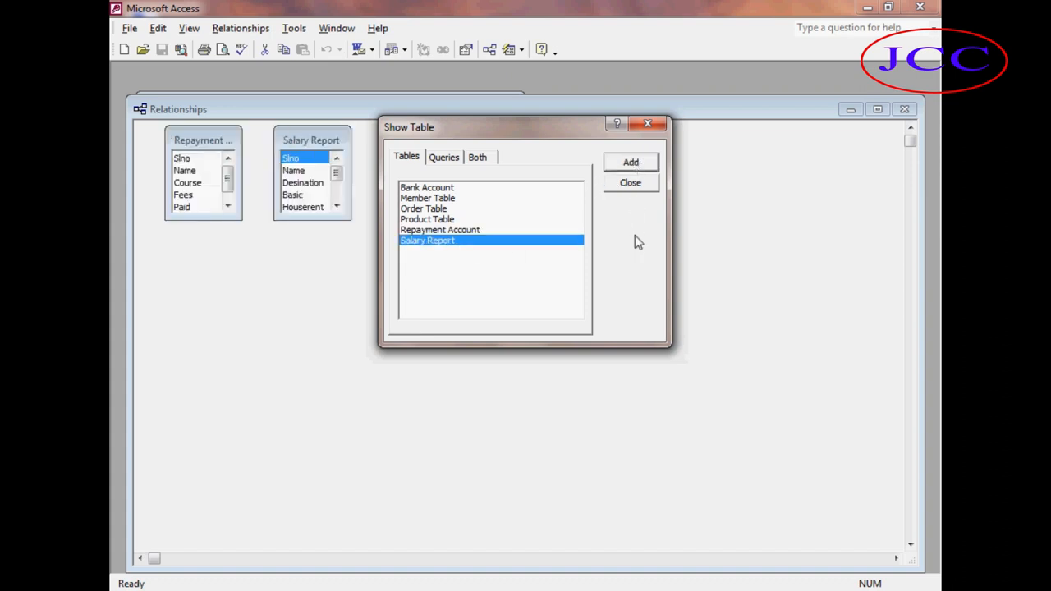
pyautogui.click(636, 187)
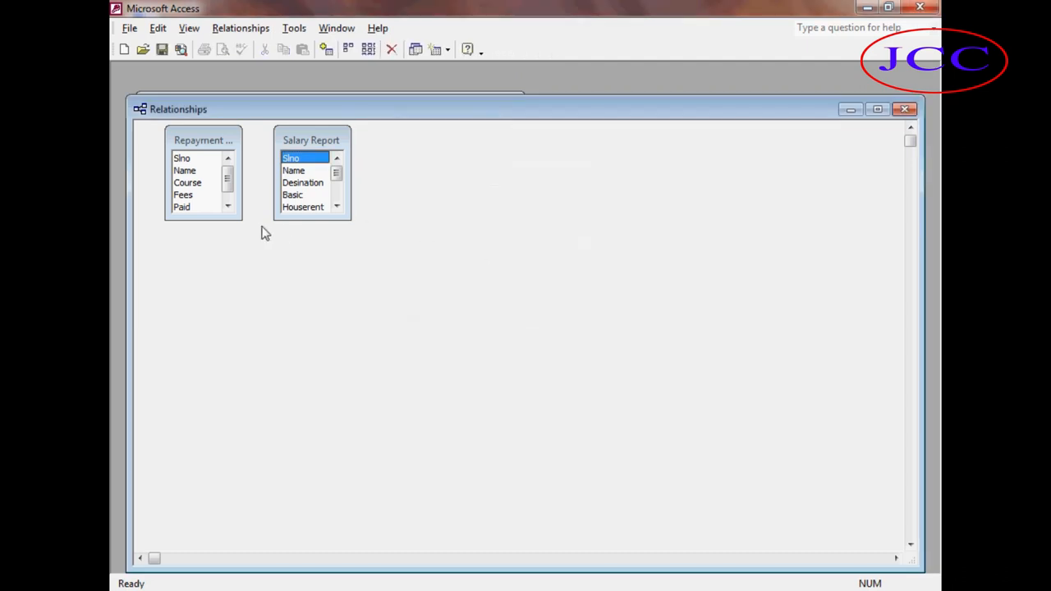
# Create a relationship linking Repayment Account's Slno field to Salary Report's Slno field.
pyautogui.moveTo(183, 158); pyautogui.dragTo(292, 159)
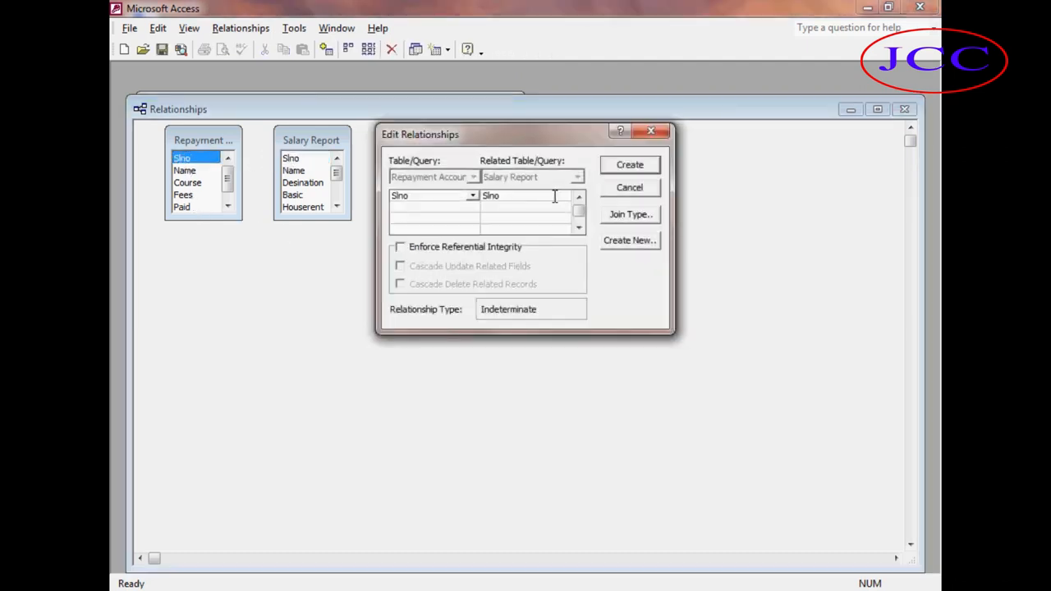
pyautogui.click(624, 171)
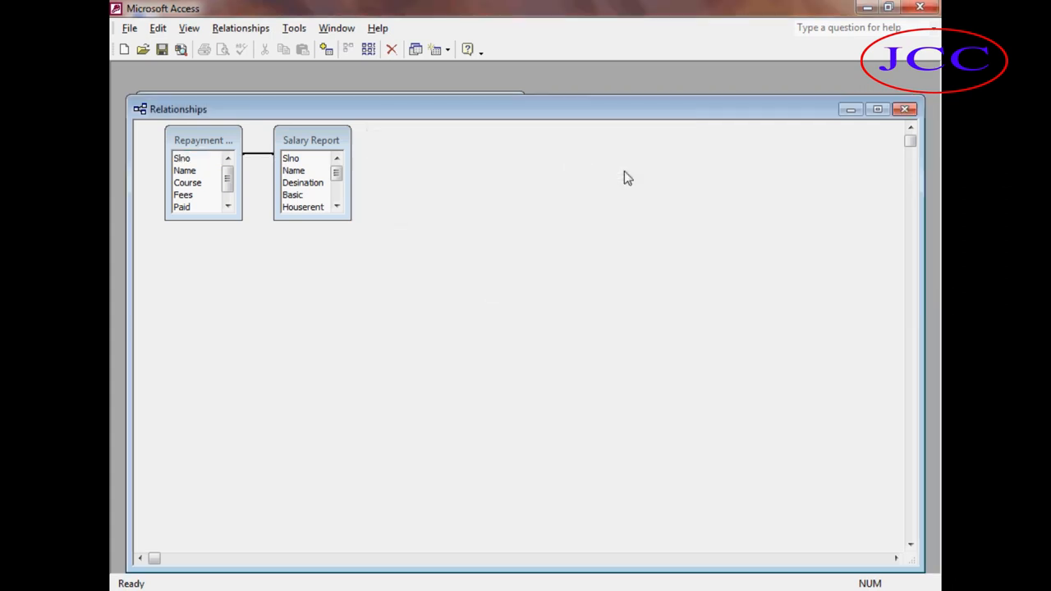
pyautogui.hotkey('ctrl', 'w')
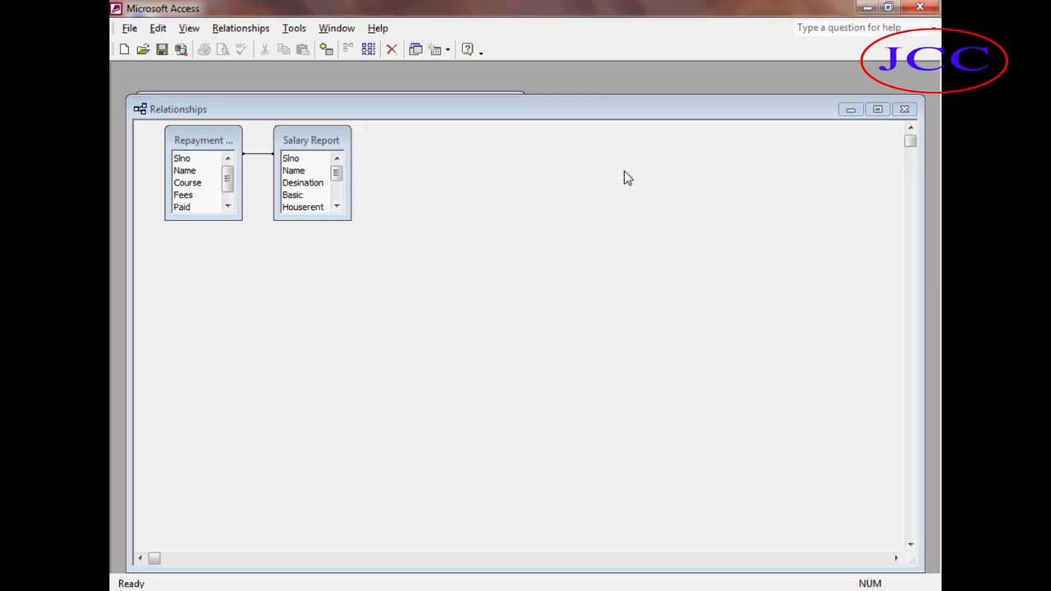
# Start a Simple Query Wizard query and add all fields of the Repayment Account table.
pyautogui.click(453, 349)
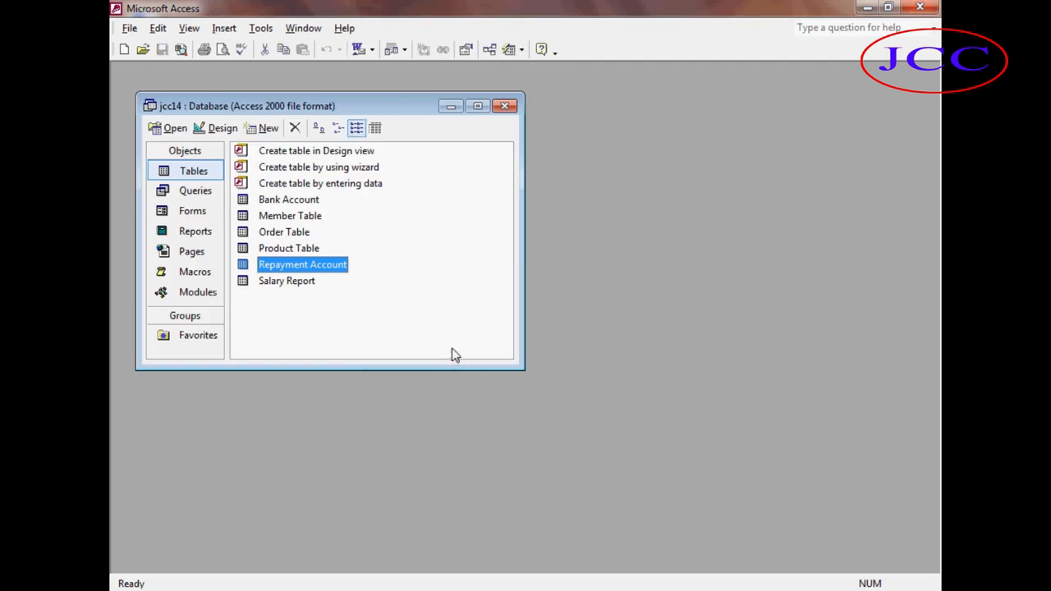
pyautogui.click(199, 200)
pyautogui.click(263, 129)
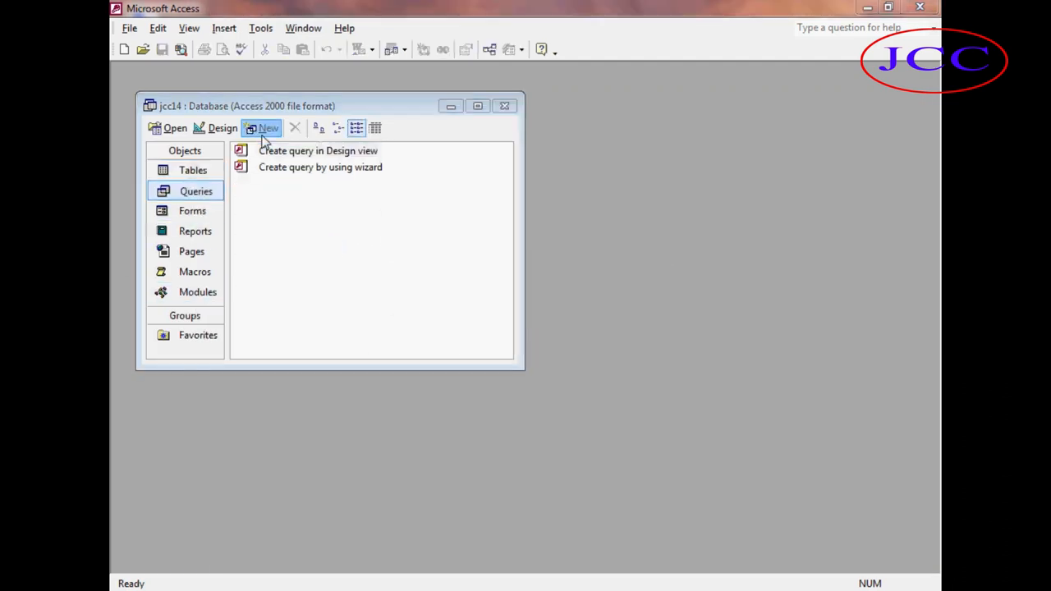
pyautogui.click(571, 180)
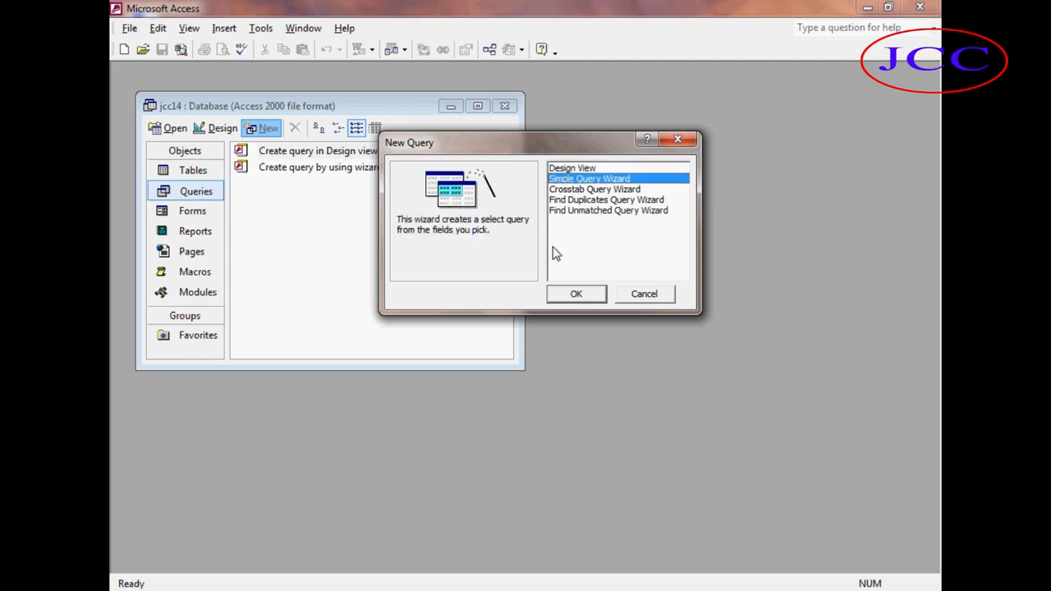
pyautogui.click(573, 297)
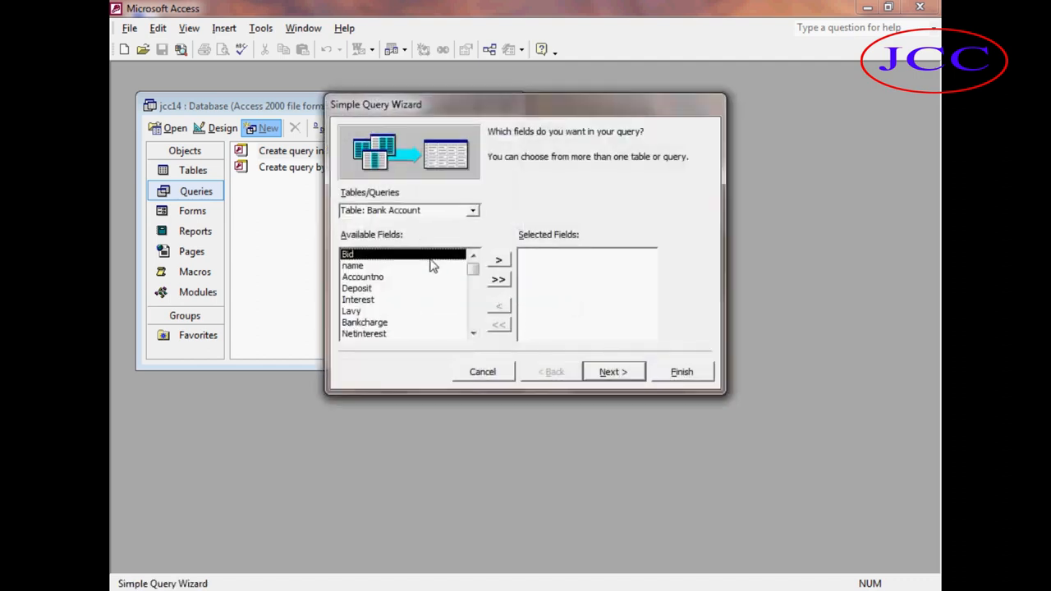
pyautogui.click(472, 211)
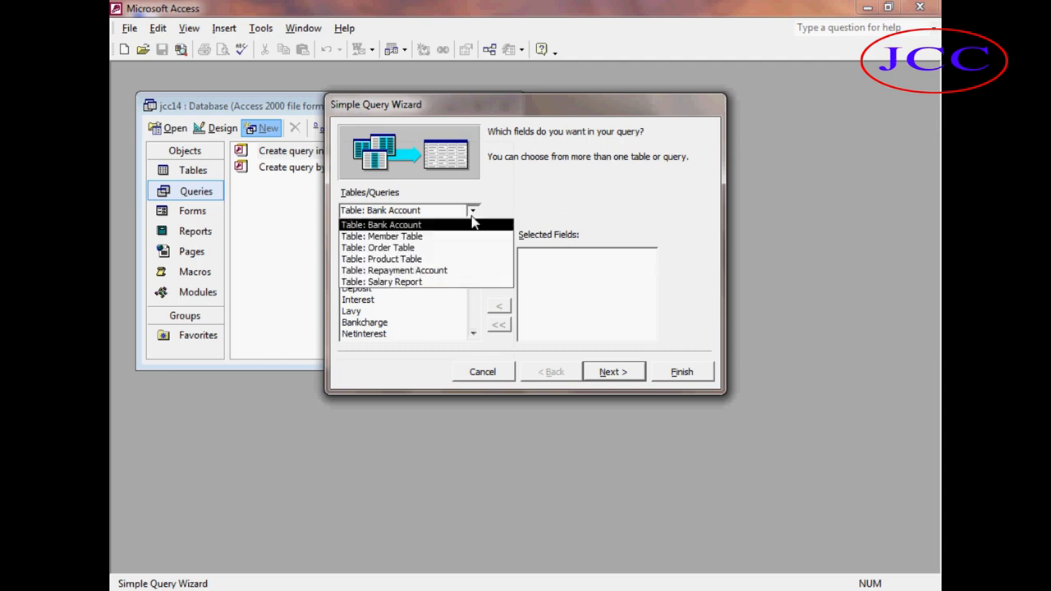
pyautogui.click(419, 275)
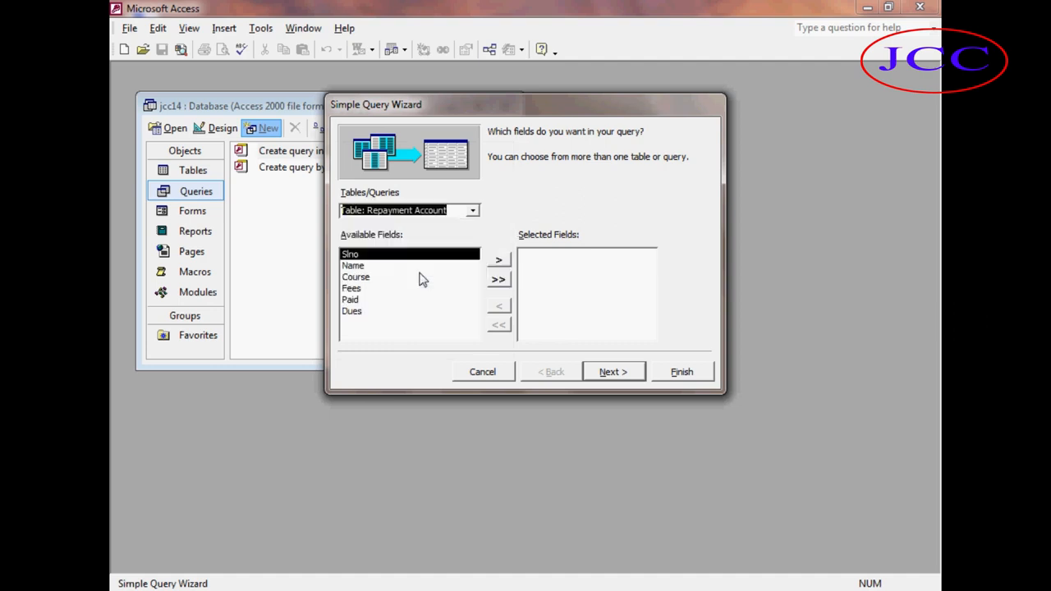
pyautogui.click(498, 279)
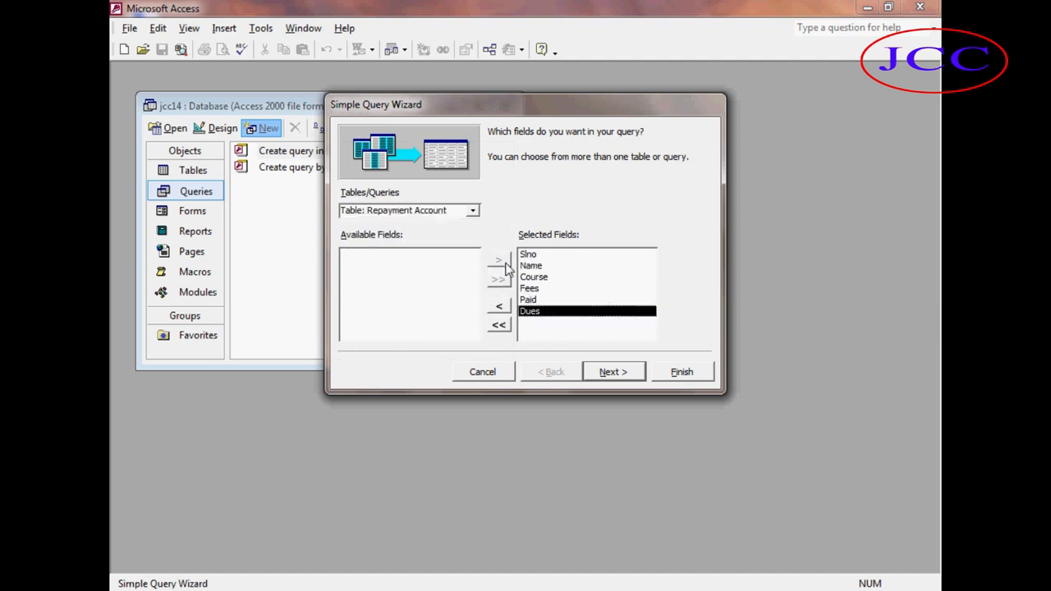
# Add all fields of the Salary Report table to the same query.
pyautogui.click(473, 211)
pyautogui.click(424, 283)
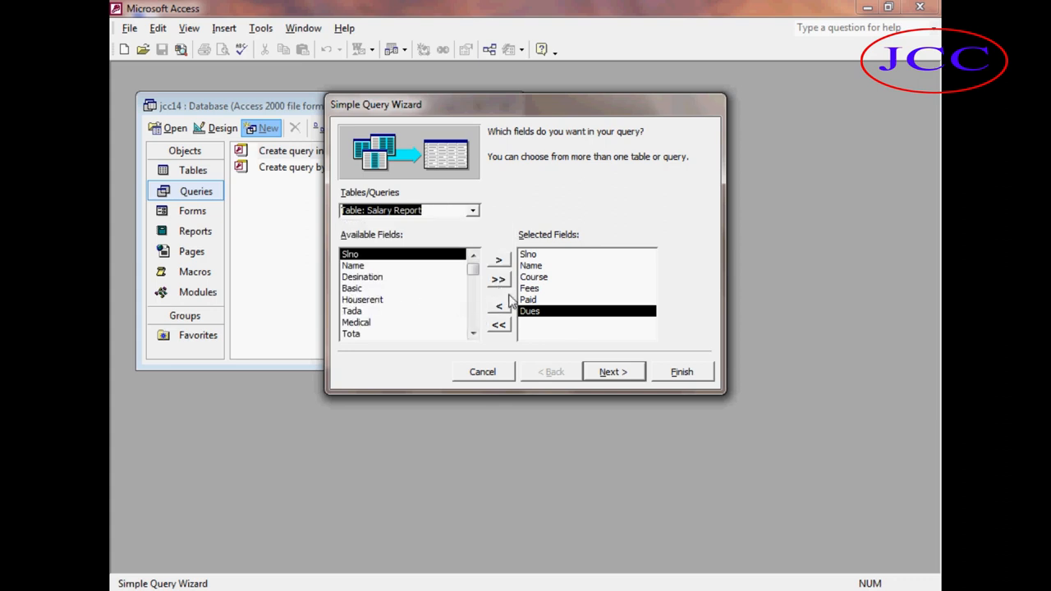
pyautogui.click(498, 279)
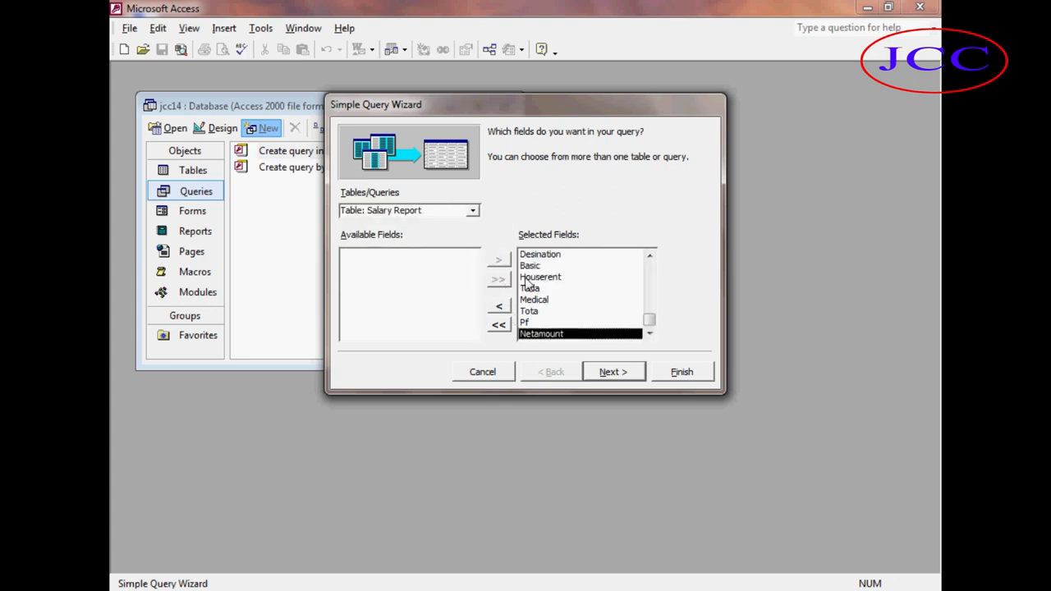
# Title the query Sa+re, finish the wizard, and close the query's datasheet.
pyautogui.click(619, 374)
pyautogui.click(613, 374)
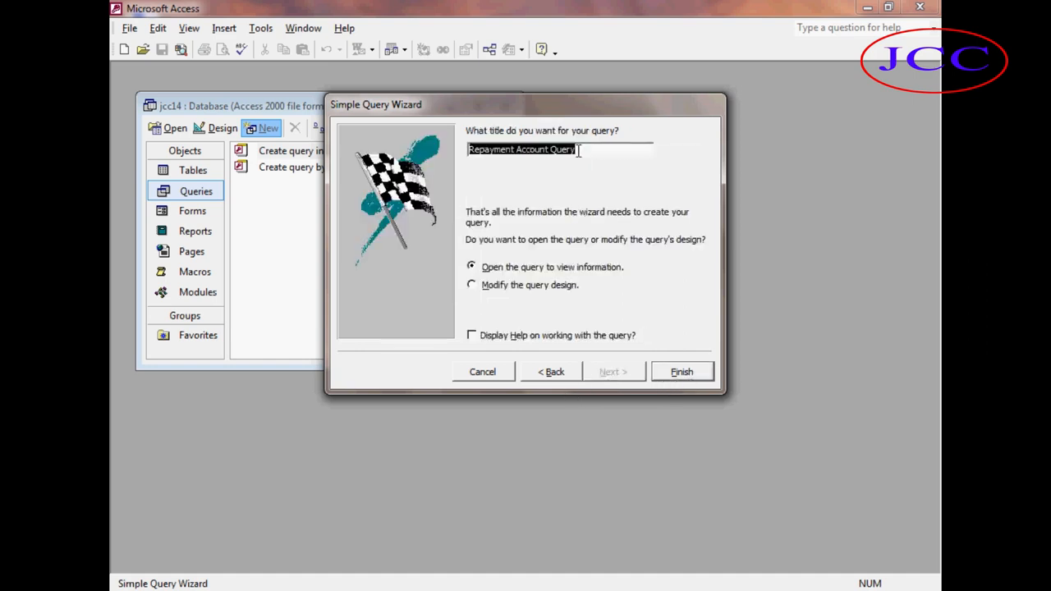
pyautogui.press('BackSpace')
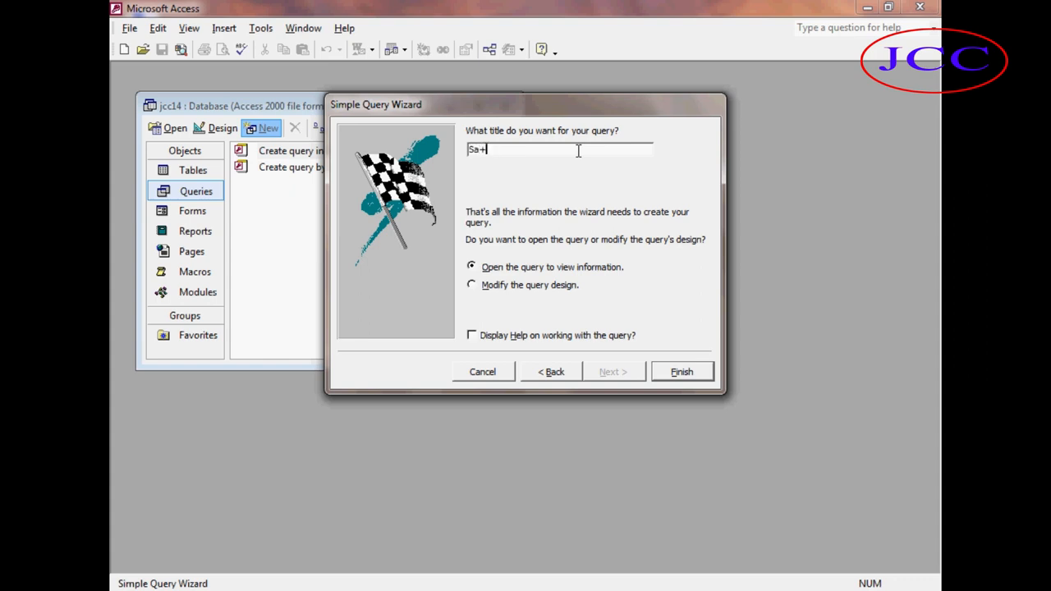
pyautogui.click(675, 374)
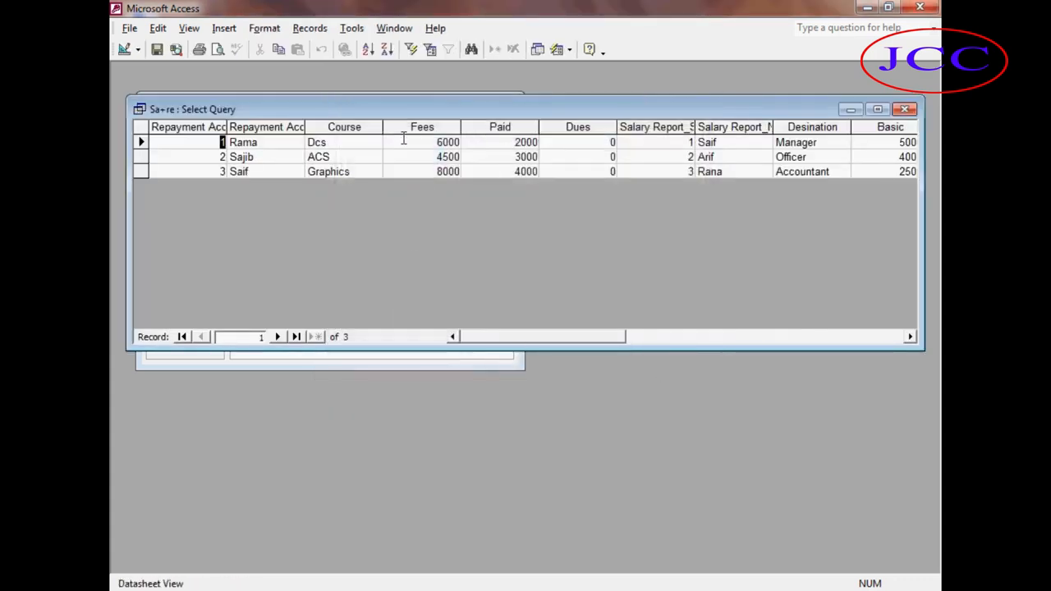
pyautogui.click(904, 110)
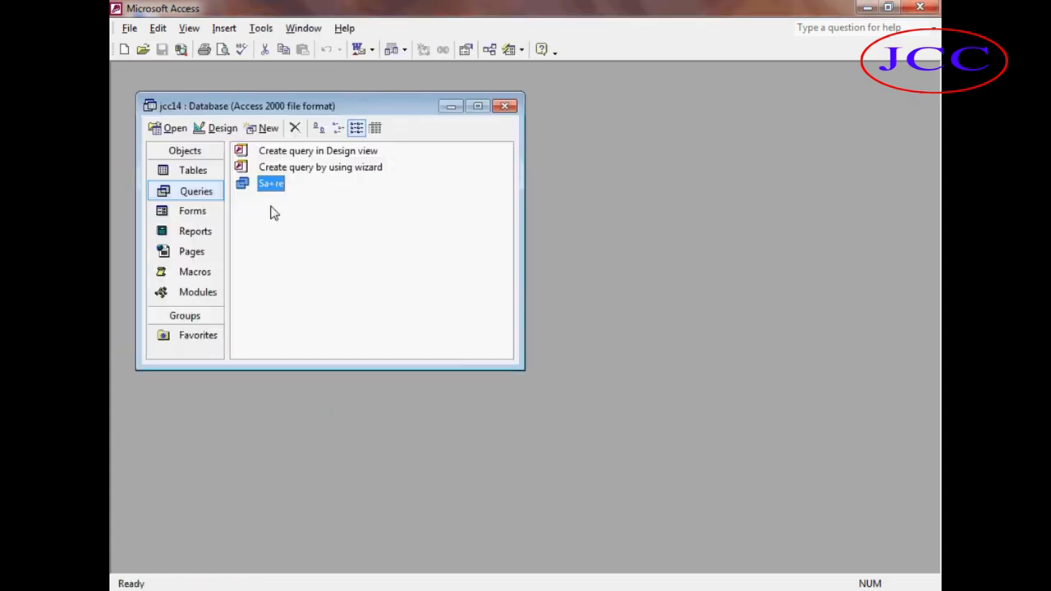
# Open the Sa+re query and move across its columns to review the combined records, then close it.
pyautogui.click(267, 211)
pyautogui.click(265, 189)
pyautogui.click(170, 129)
pyautogui.click(272, 147)
pyautogui.press('Tab')
pyautogui.press('Tab')
pyautogui.press('Tab')
pyautogui.press('Tab')
pyautogui.press('Tab')
pyautogui.press('Tab')
pyautogui.press('Tab')
pyautogui.press('Tab')
pyautogui.press('Tab')
pyautogui.press('Tab')
pyautogui.press('Tab')
pyautogui.press('Right')
pyautogui.press('Right')
pyautogui.press('Right')
pyautogui.press('Left')
pyautogui.press('Left')
pyautogui.press('Left')
pyautogui.press('Left')
pyautogui.press('Left')
pyautogui.press('Left')
pyautogui.press('Left')
pyautogui.press('Left')
pyautogui.press('Left')
pyautogui.press('Left')
pyautogui.press('Left')
pyautogui.press('Left')
pyautogui.press('Left')
pyautogui.press('Left')
pyautogui.press('Left')
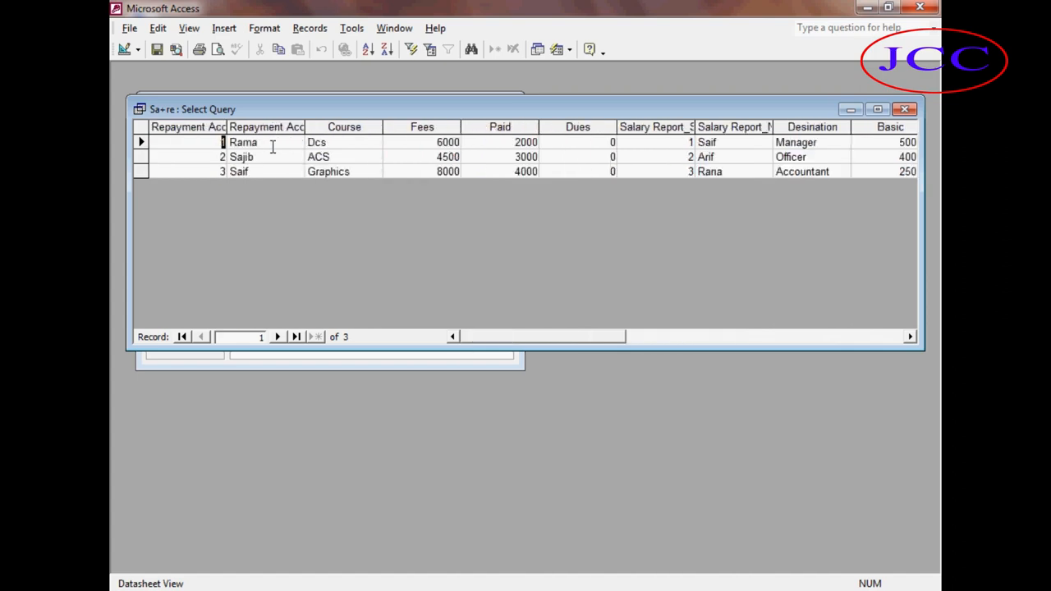
pyautogui.click(904, 110)
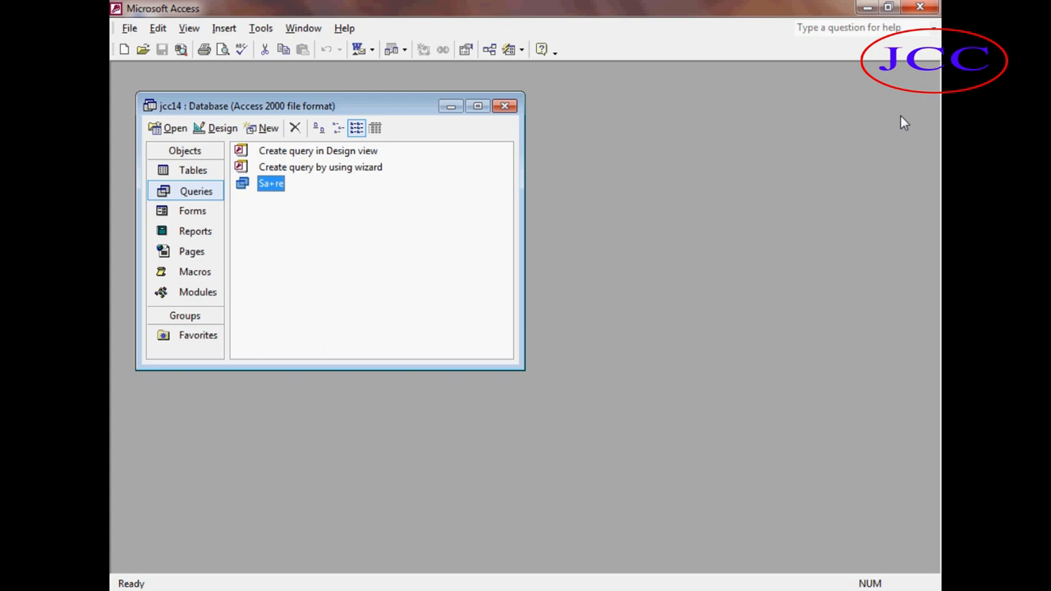
# Open the Bank Account table to review its records and close it.
pyautogui.click(182, 171)
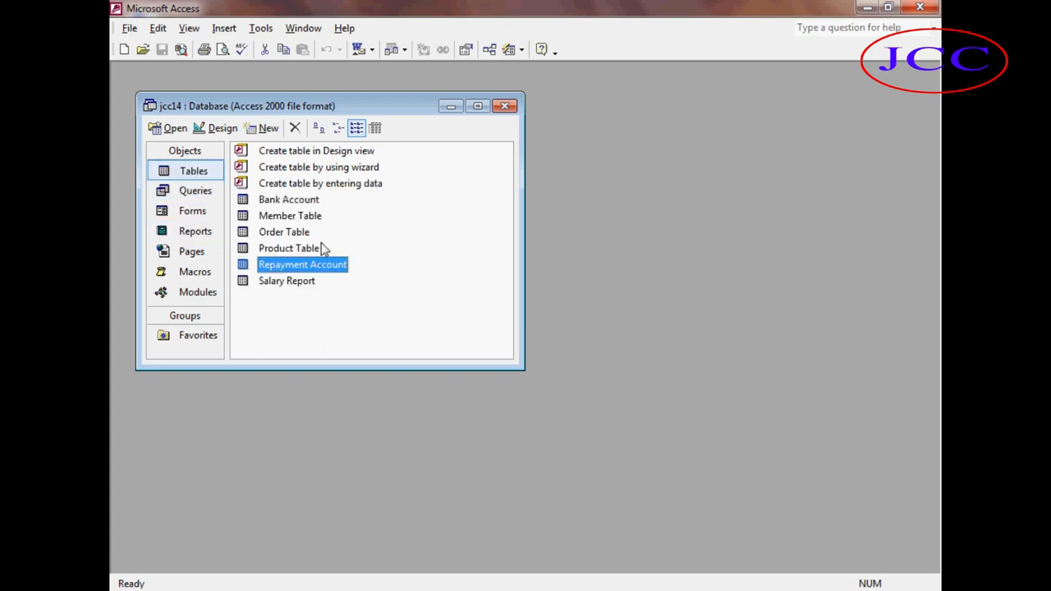
pyautogui.click(292, 203)
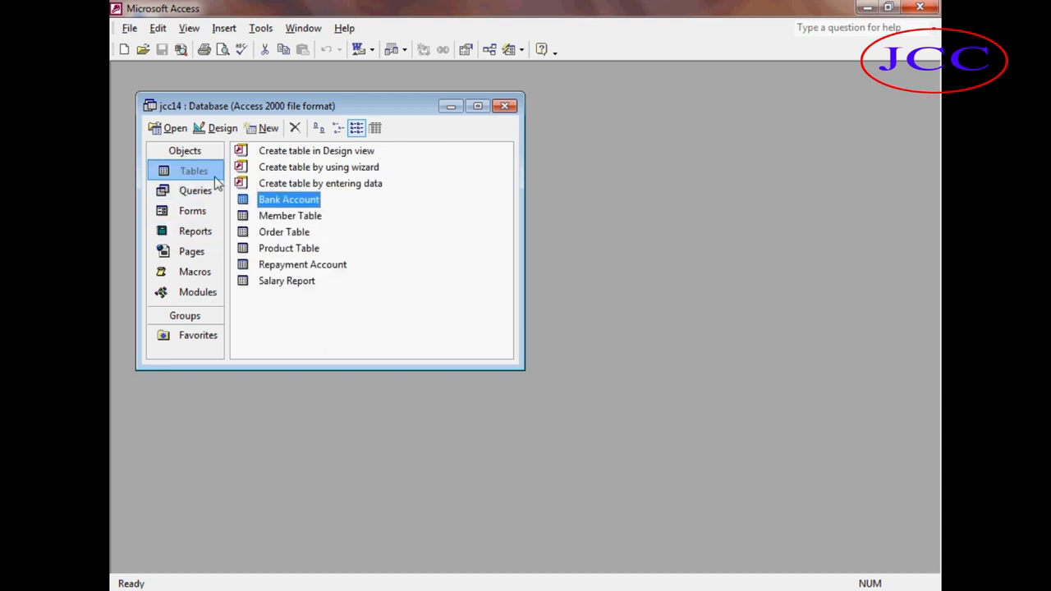
pyautogui.click(170, 128)
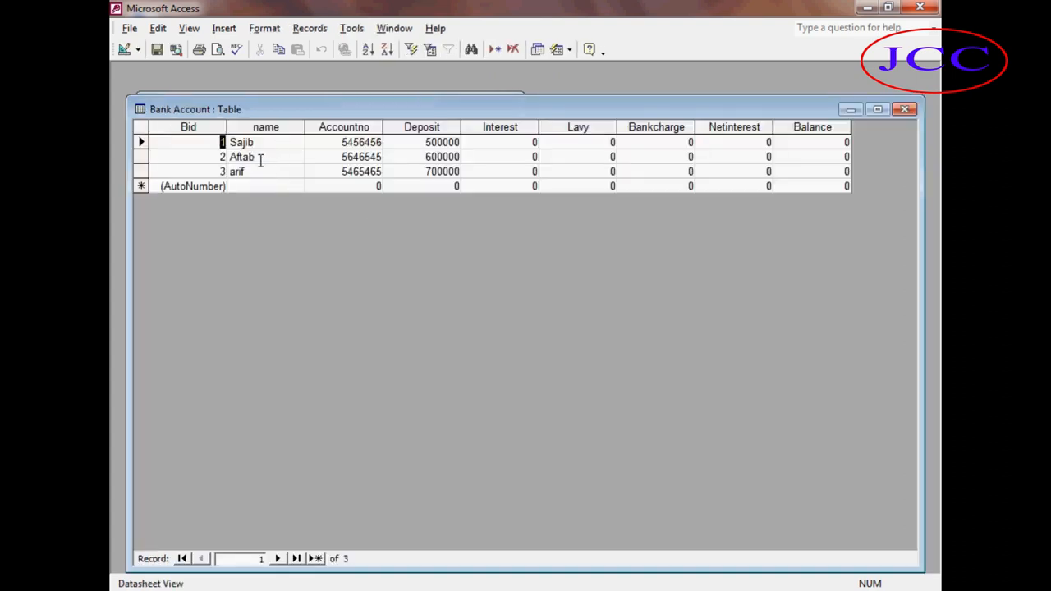
pyautogui.click(903, 110)
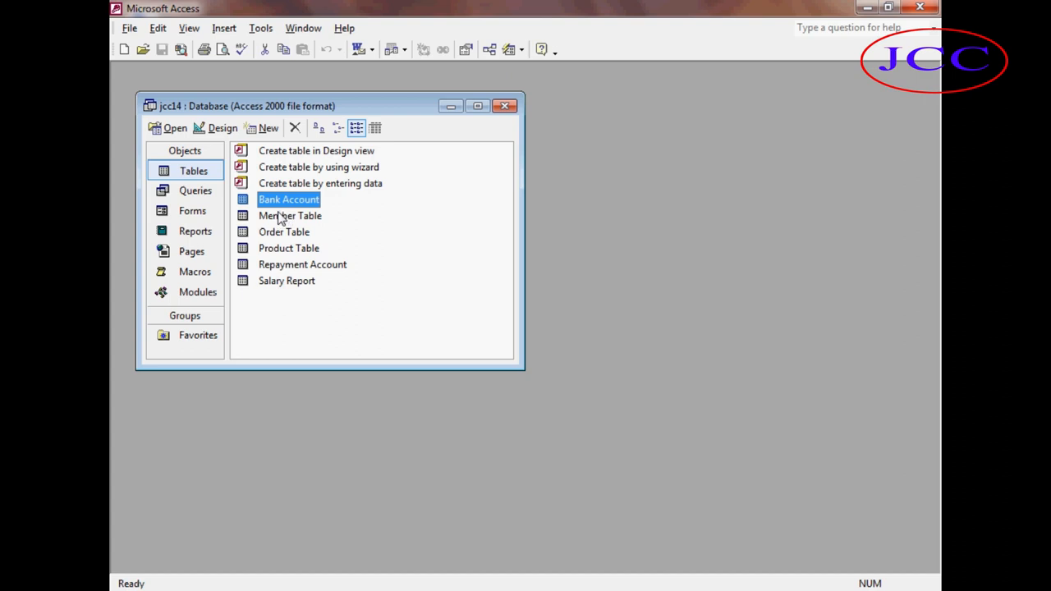
pyautogui.click(320, 223)
pyautogui.click(285, 202)
pyautogui.click(352, 210)
pyautogui.click(313, 199)
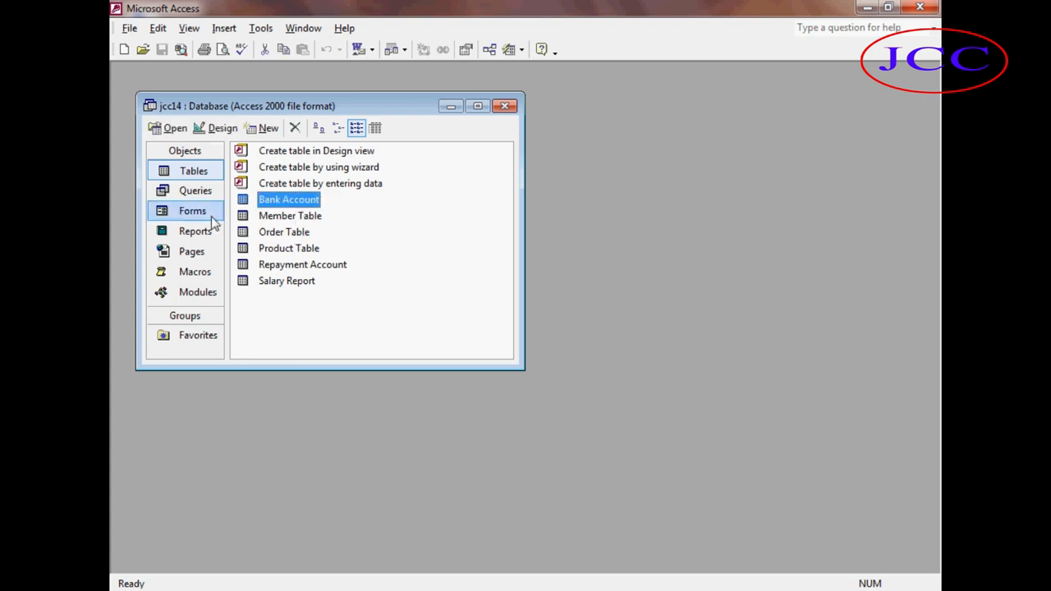
# Start another Simple Query Wizard query and add all fields of the Bank Account table.
pyautogui.click(197, 193)
pyautogui.click(274, 134)
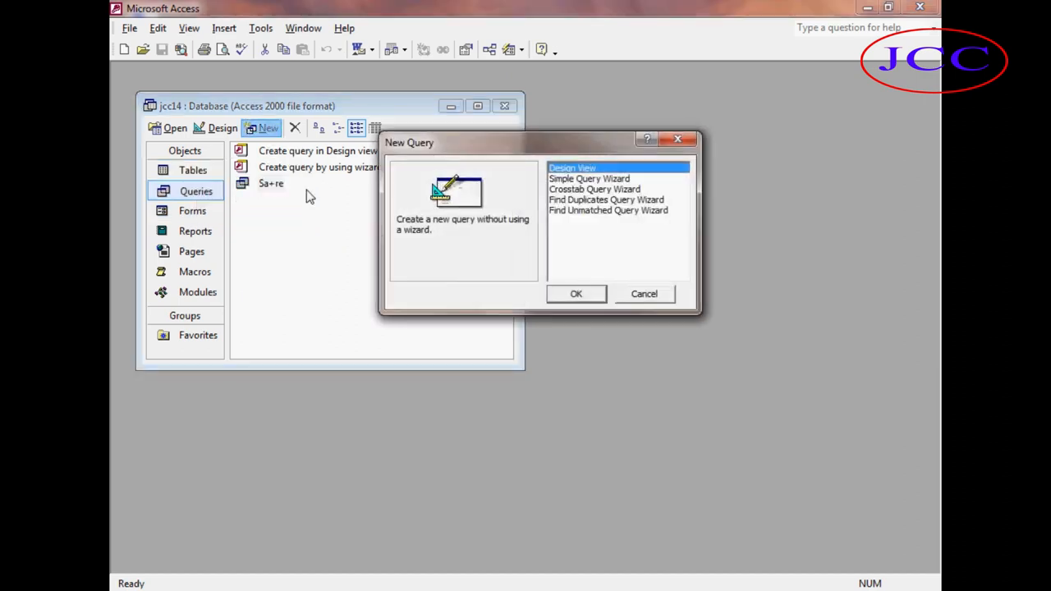
pyautogui.click(566, 179)
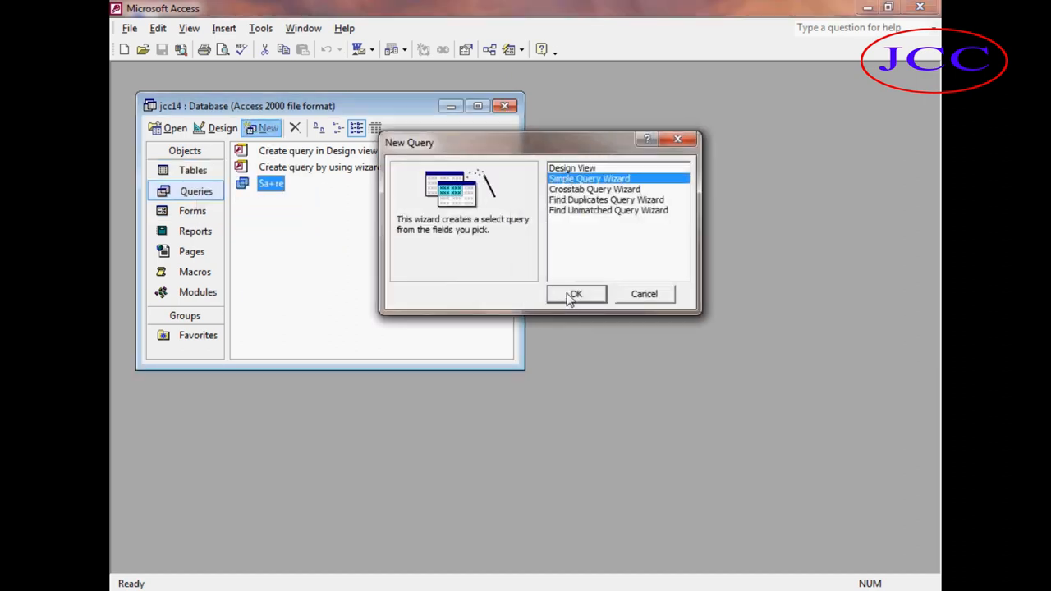
pyautogui.click(572, 294)
pyautogui.click(470, 211)
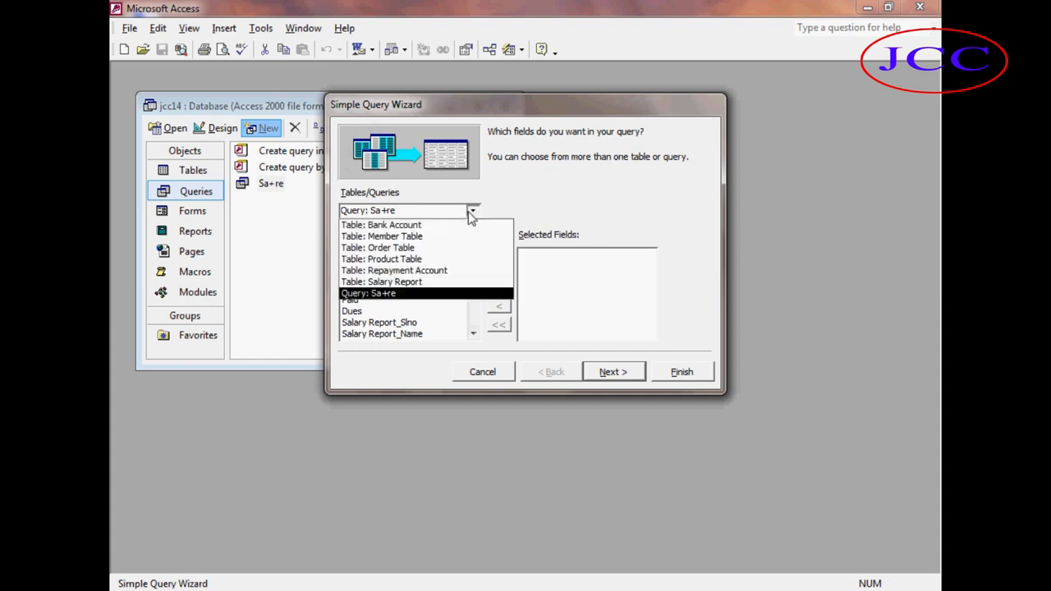
pyautogui.click(435, 230)
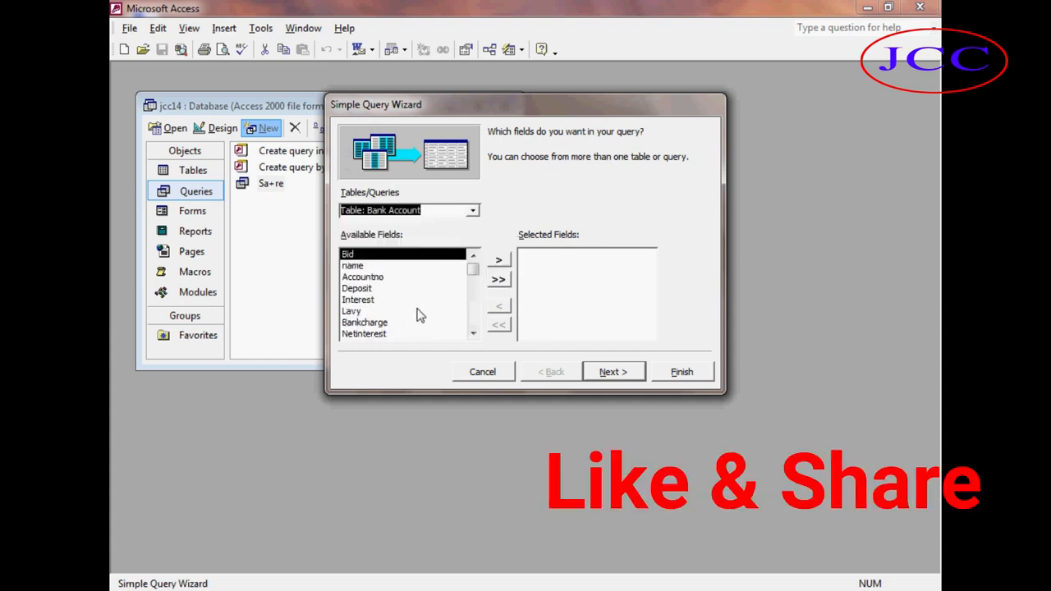
pyautogui.click(498, 279)
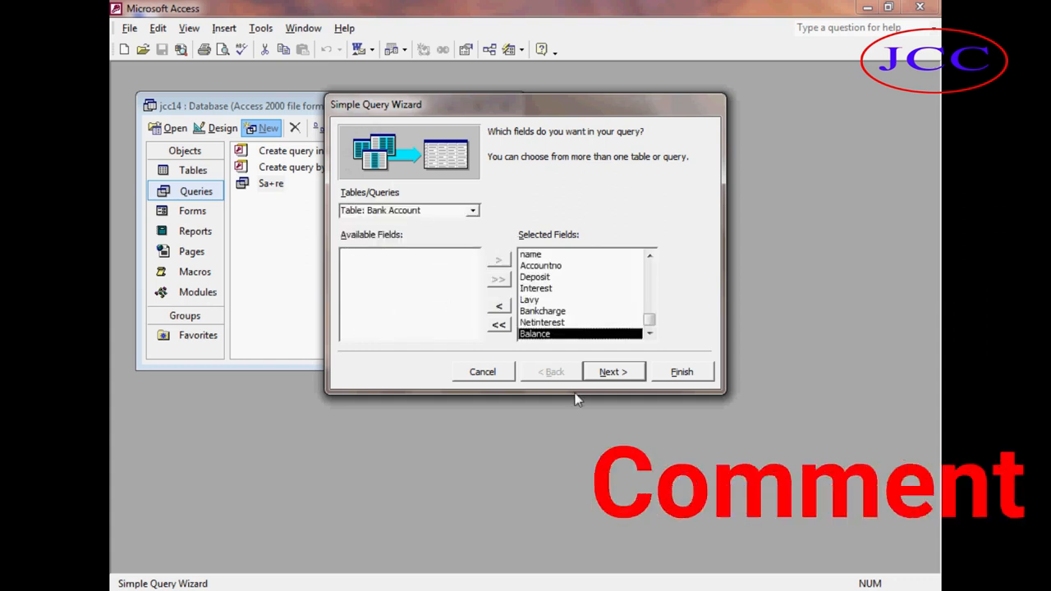
# Finish the detail query as Bank Account Query and close its datasheet.
pyautogui.click(618, 375)
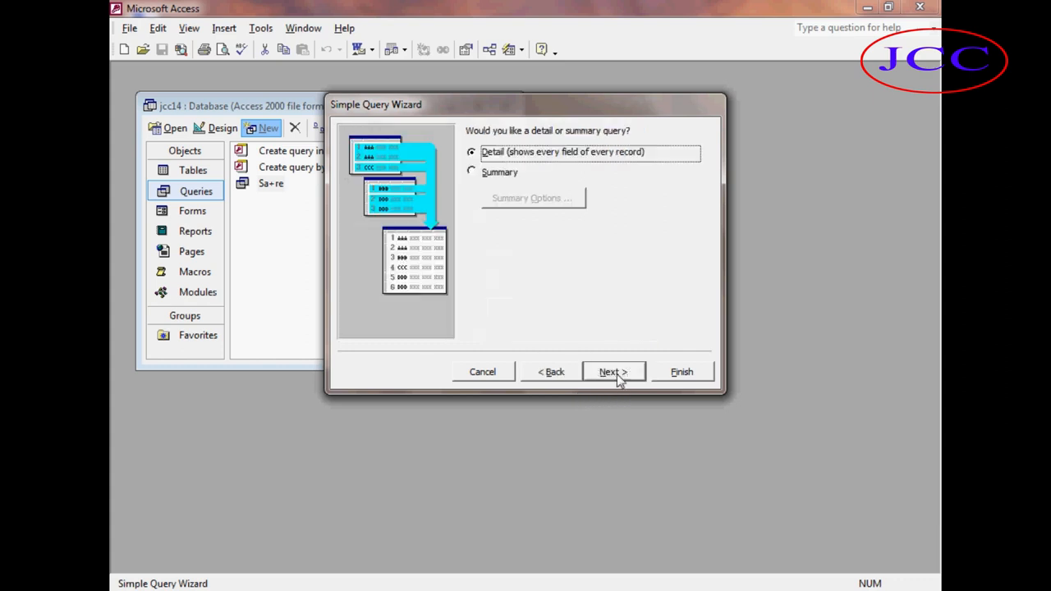
pyautogui.click(616, 373)
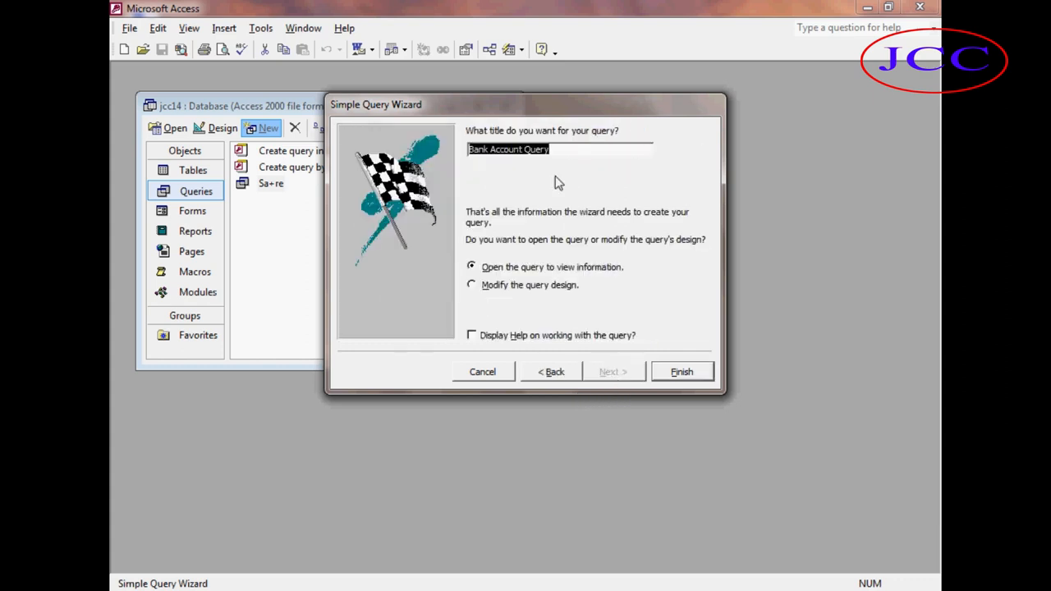
pyautogui.click(559, 153)
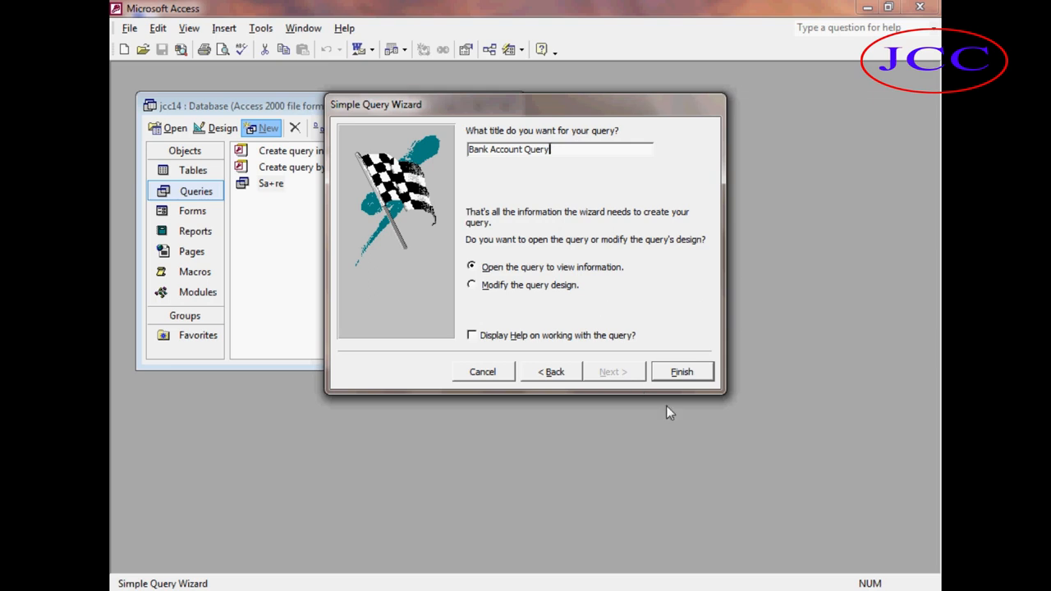
pyautogui.click(676, 374)
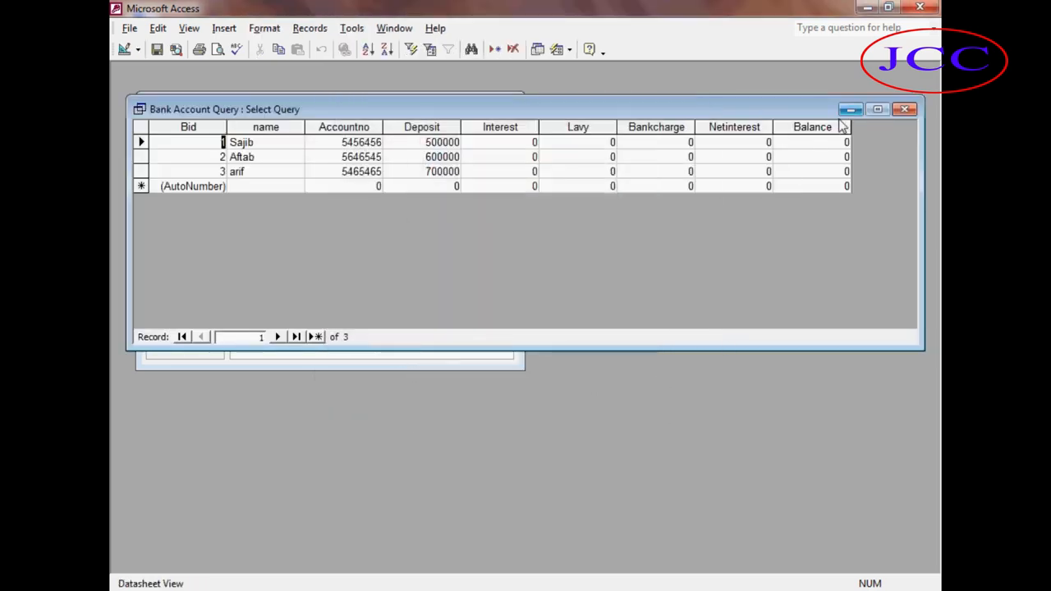
pyautogui.click(903, 110)
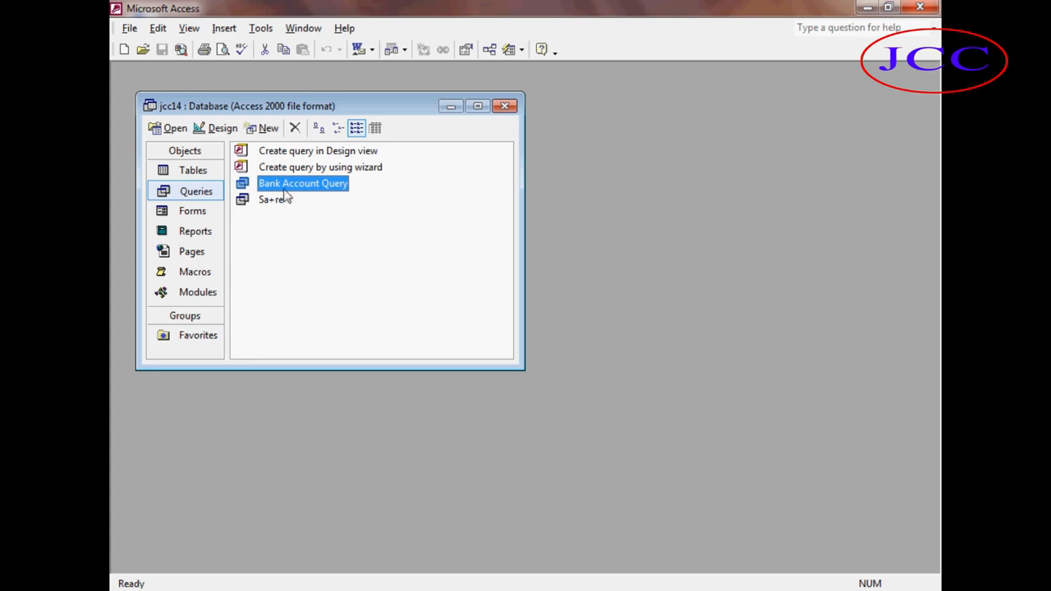
# Open Bank Account Query in Design view and add the Bid, name and Accountno fields to the grid again.
pyautogui.click(207, 132)
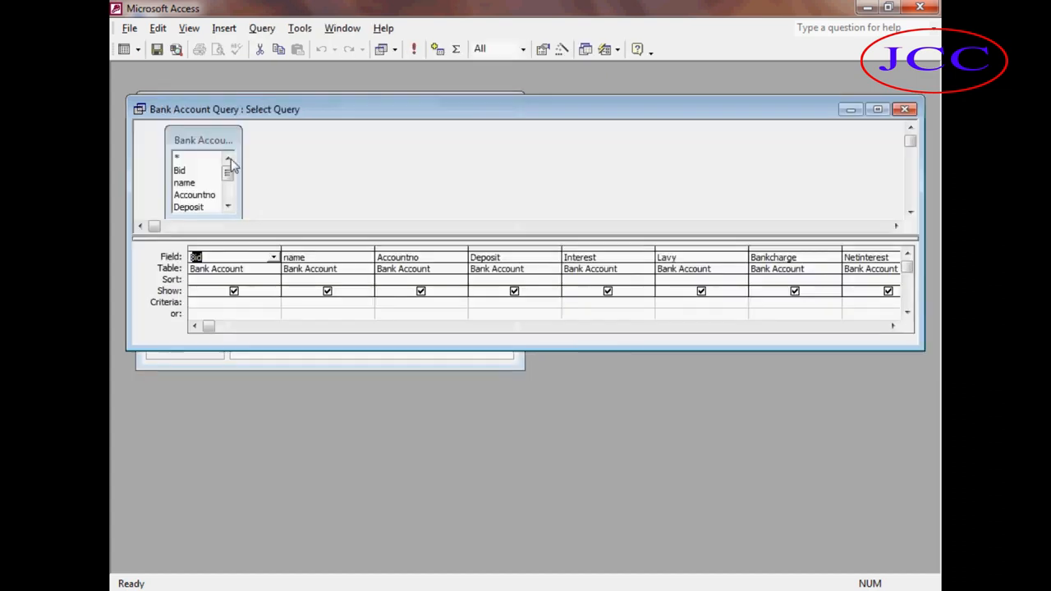
pyautogui.moveTo(228, 172)
pyautogui.mouseDown()
pyautogui.moveTo(228, 199)
pyautogui.moveTo(227, 176)
pyautogui.mouseUp()
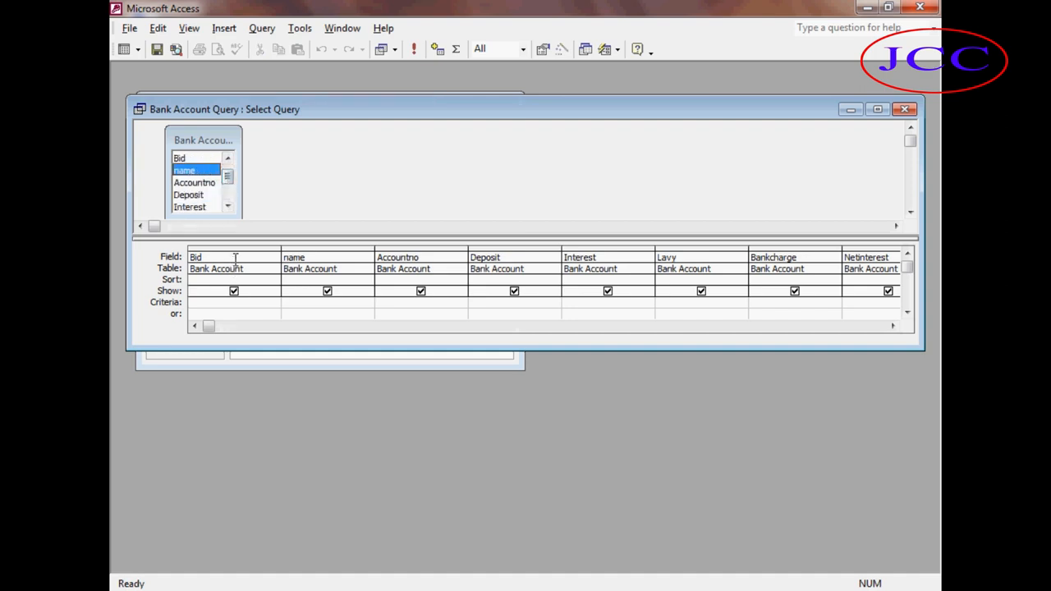
pyautogui.moveTo(181, 158); pyautogui.dragTo(220, 254)
pyautogui.click(191, 173)
pyautogui.moveTo(191, 174); pyautogui.dragTo(417, 261)
pyautogui.moveTo(187, 185); pyautogui.dragTo(593, 251)
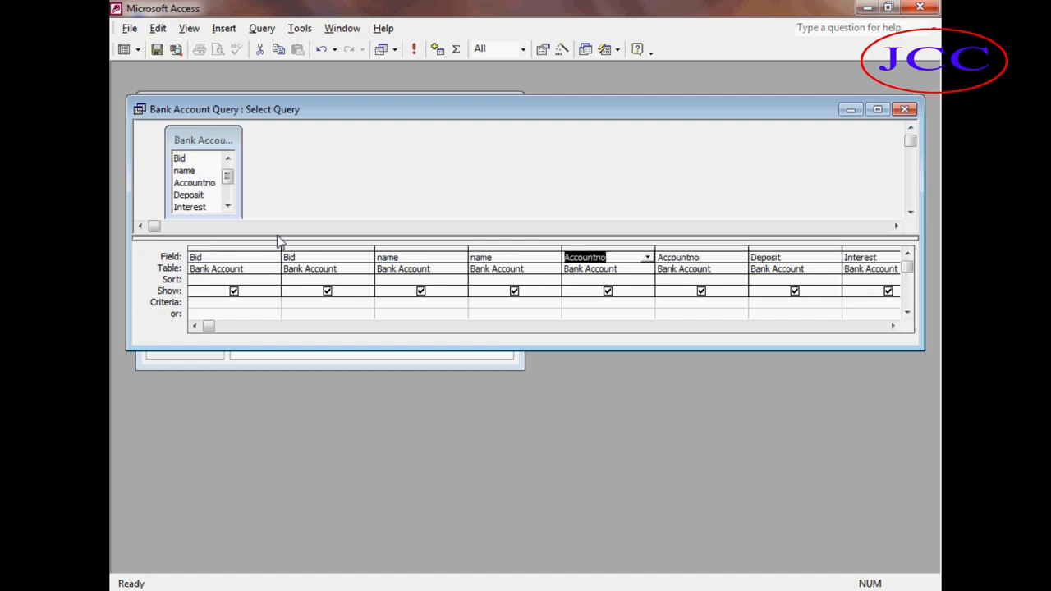
# Add the Deposit, Interest, Lavy, Bankcharge and Netinterest fields of Bank Account to the query grid again.
pyautogui.moveTo(201, 195); pyautogui.dragTo(756, 257)
pyautogui.click(199, 212)
pyautogui.moveTo(199, 215); pyautogui.dragTo(185, 200)
pyautogui.moveTo(892, 328); pyautogui.dragTo(893, 327)
pyautogui.moveTo(191, 198); pyautogui.dragTo(509, 255)
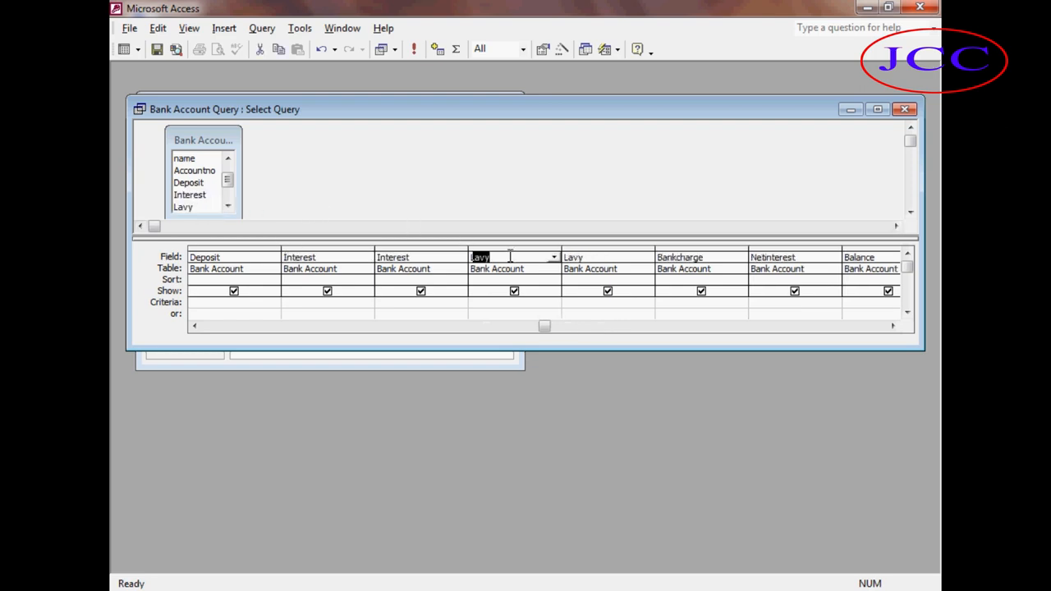
pyautogui.click(228, 208)
pyautogui.click(229, 207)
pyautogui.moveTo(206, 194); pyautogui.dragTo(700, 259)
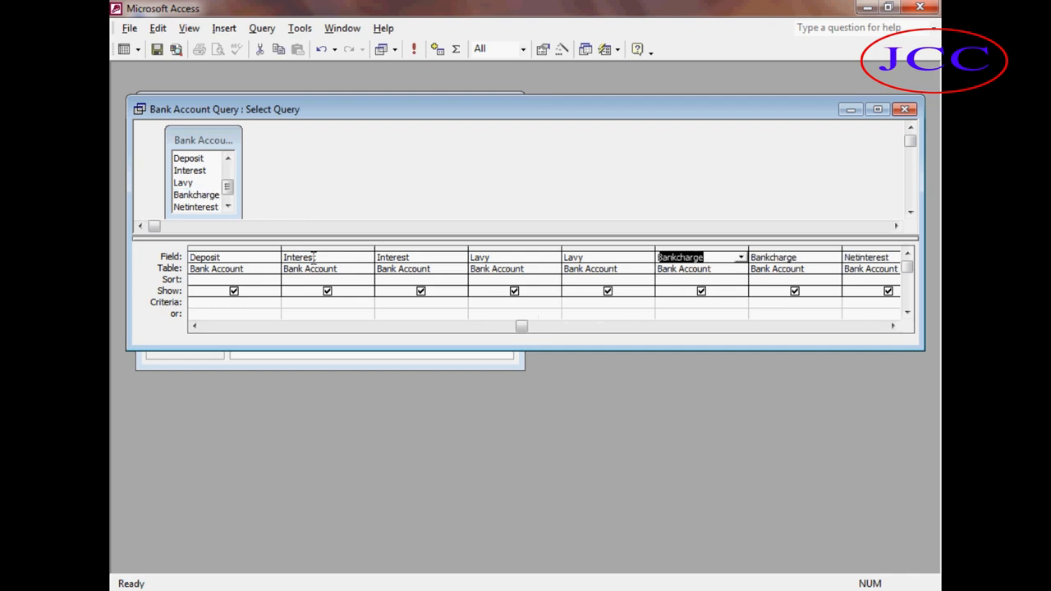
pyautogui.click(228, 208)
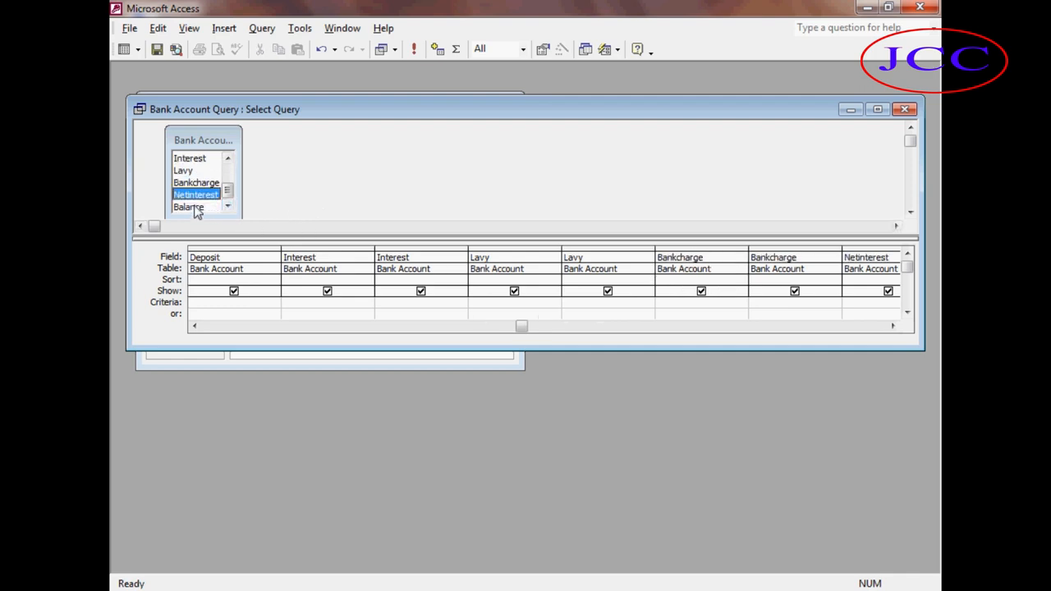
pyautogui.moveTo(199, 201); pyautogui.dragTo(867, 260)
# Add the Balance field to the query grid, then save and close the query.
pyautogui.click(892, 326)
pyautogui.click(893, 326)
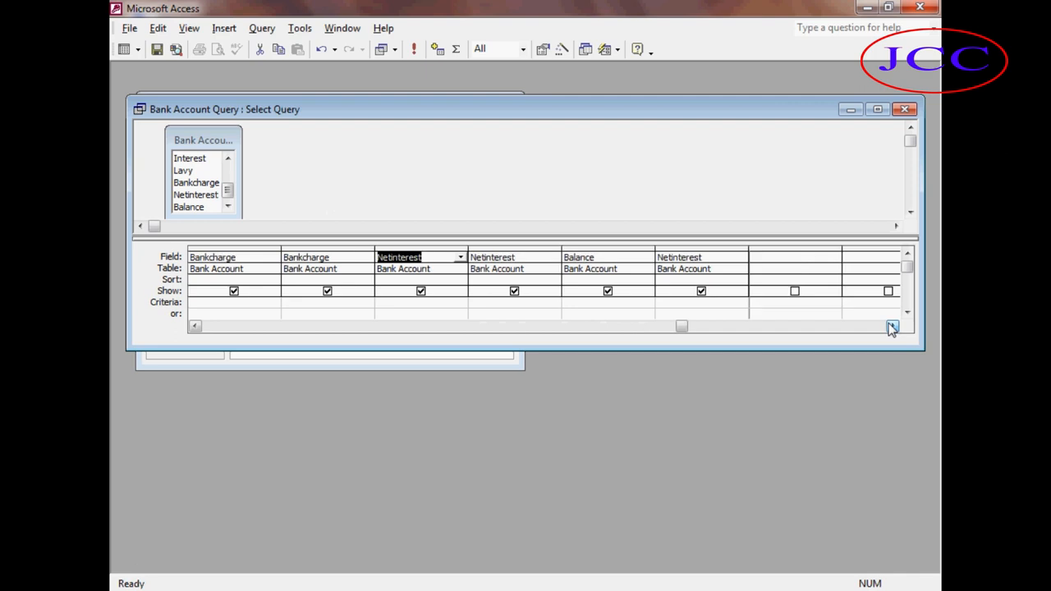
pyautogui.click(892, 326)
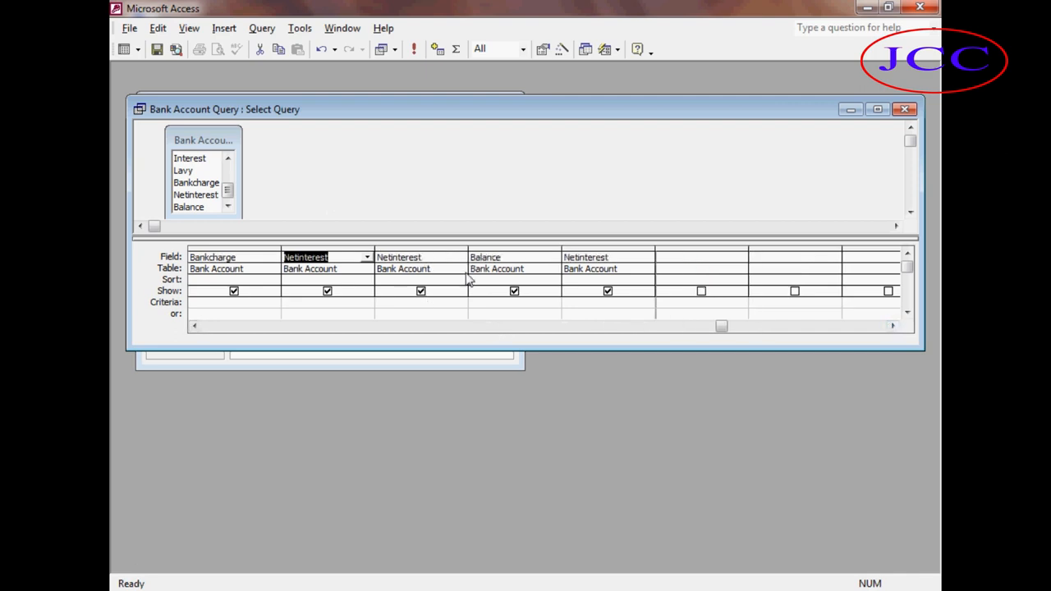
pyautogui.press('Delete')
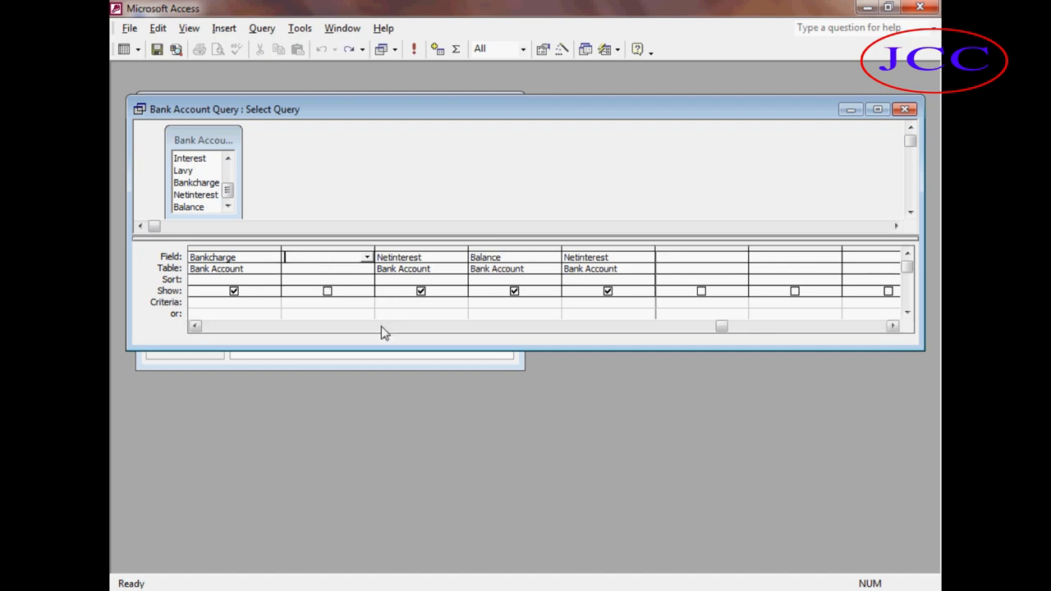
pyautogui.hotkey('ctrl', 'z')
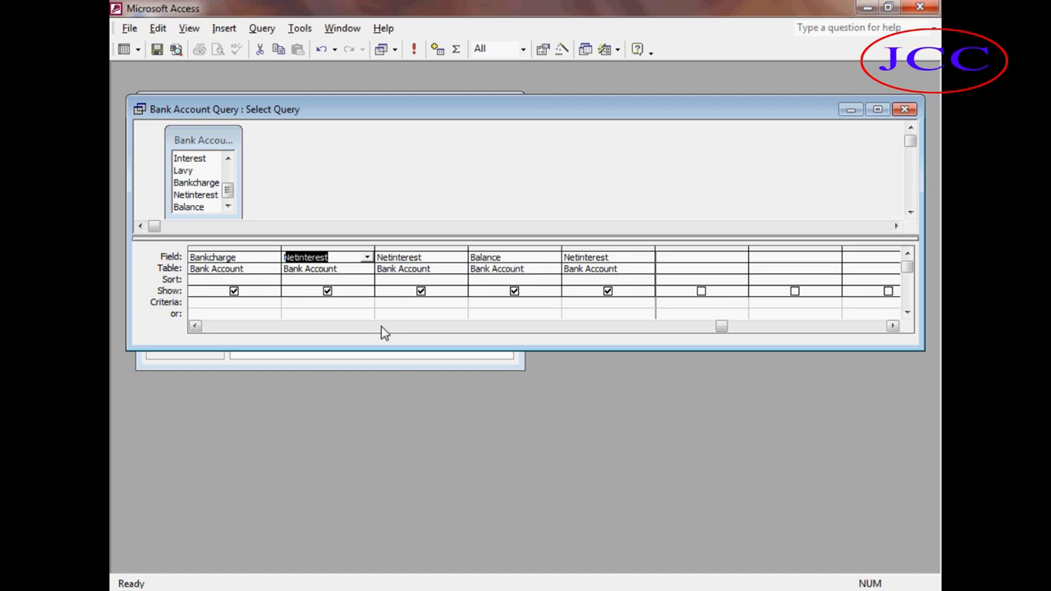
pyautogui.moveTo(186, 211); pyautogui.dragTo(512, 254)
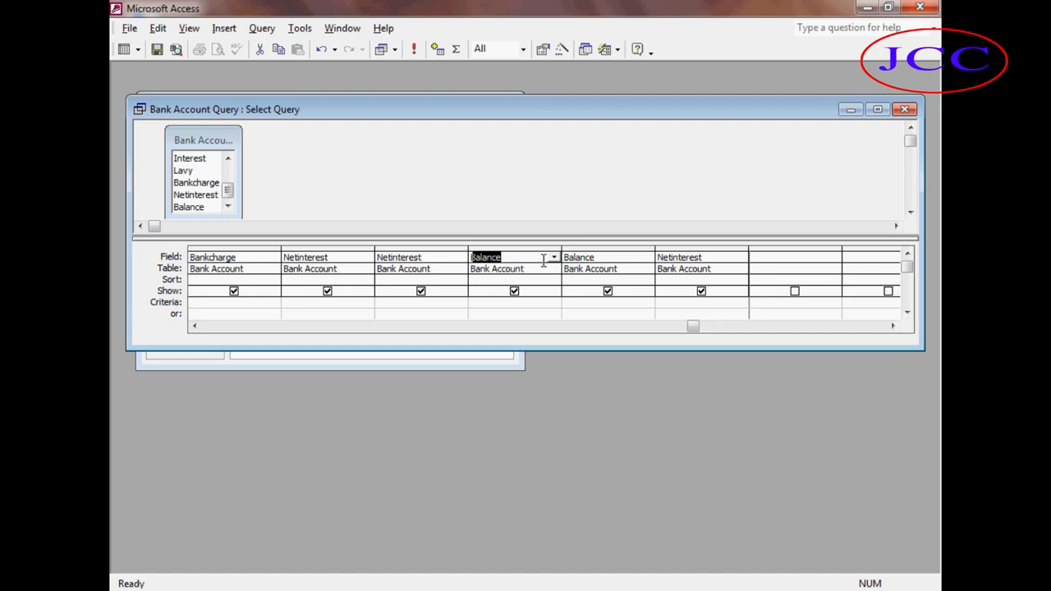
pyautogui.hotkey('ctrl', 'w')
pyautogui.click(462, 346)
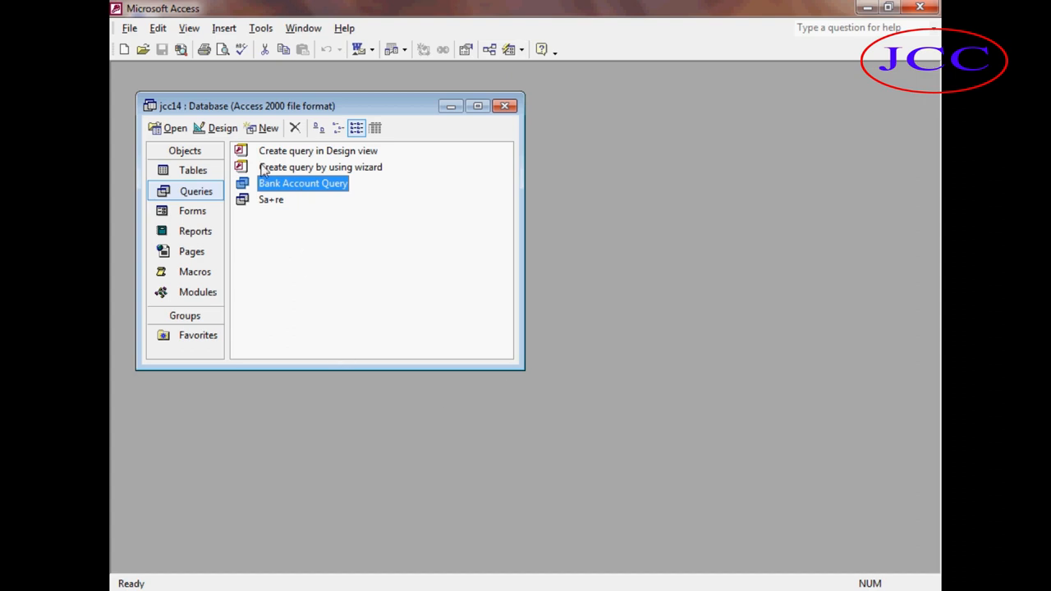
# Open Bank Account Query in Design view, enter the first account holder's name as criteria under name, and save it.
pyautogui.click(220, 128)
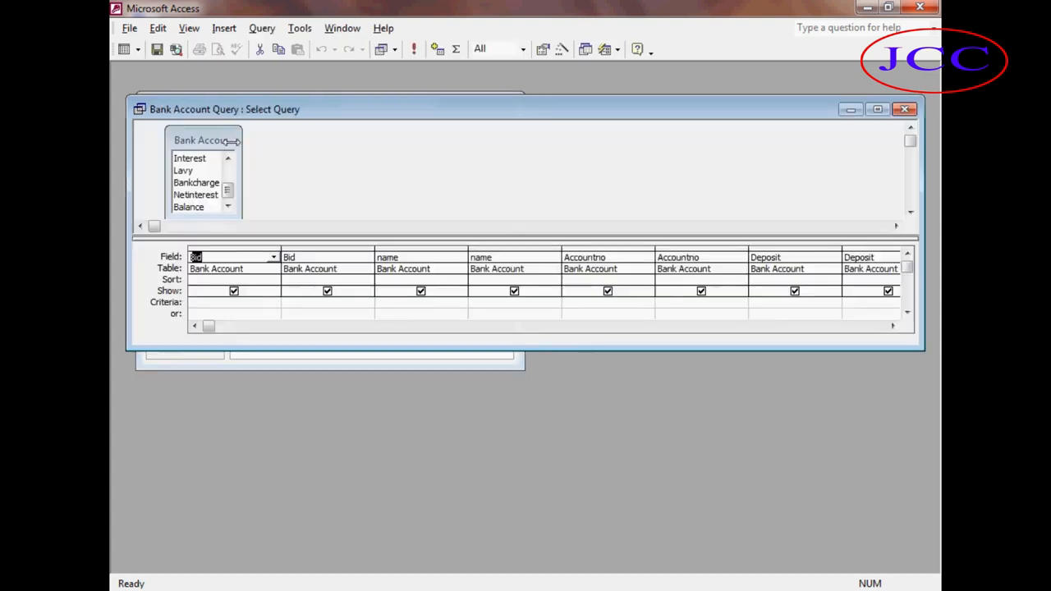
pyautogui.click(407, 304)
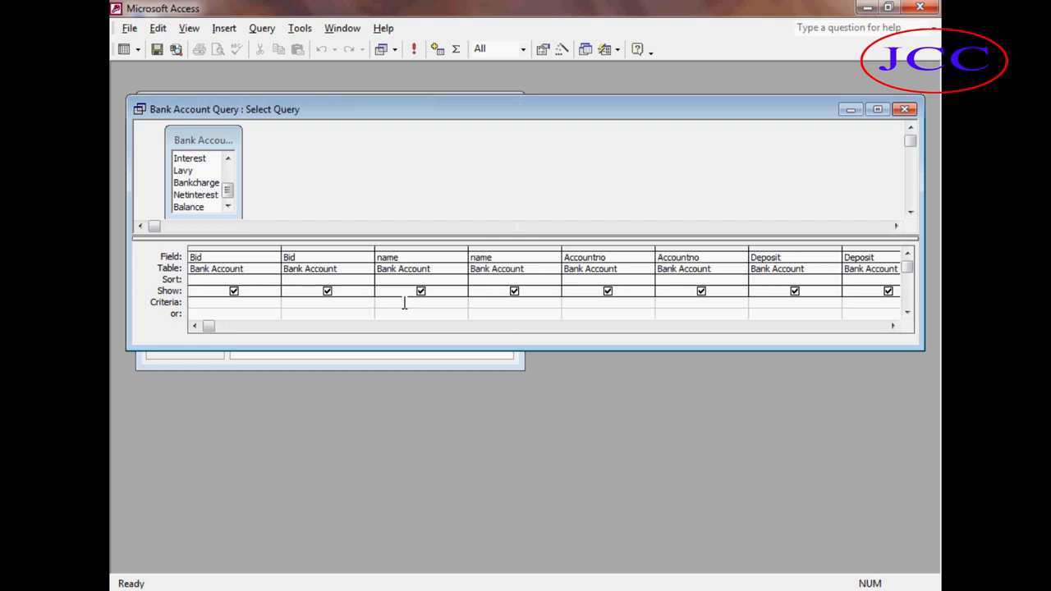
pyautogui.write('sajib')
pyautogui.hotkey('ctrl', 'w')
pyautogui.click(457, 345)
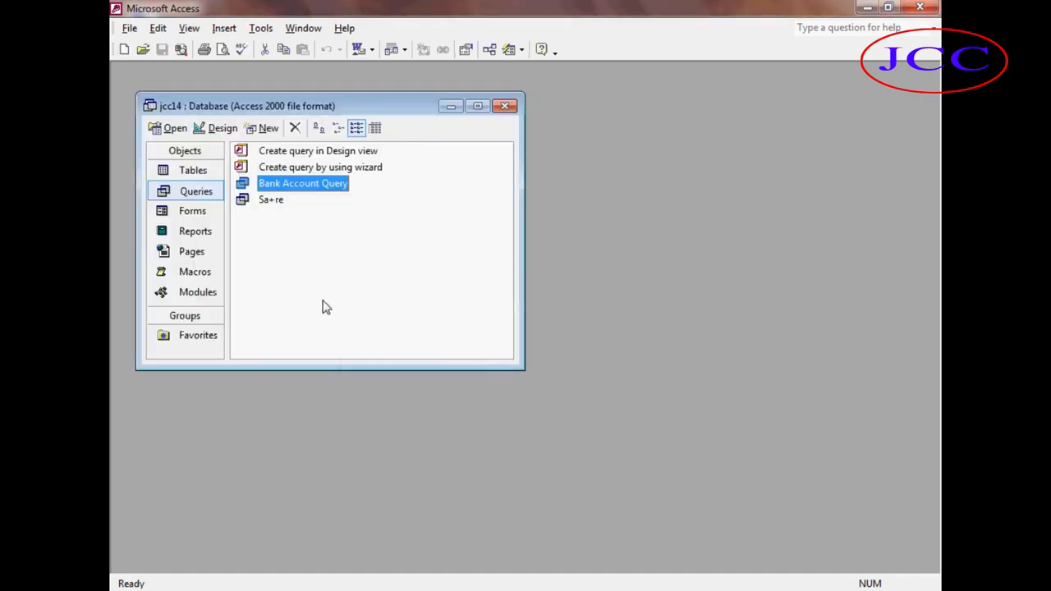
# Run Bank Account Query to view its filtered results and close it.
pyautogui.click(169, 128)
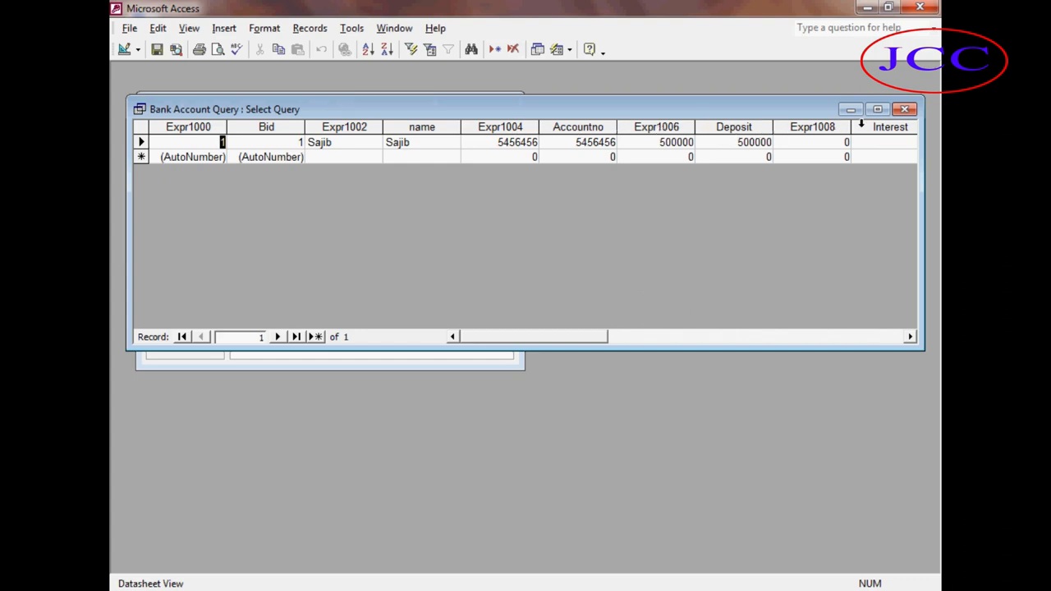
pyautogui.click(904, 109)
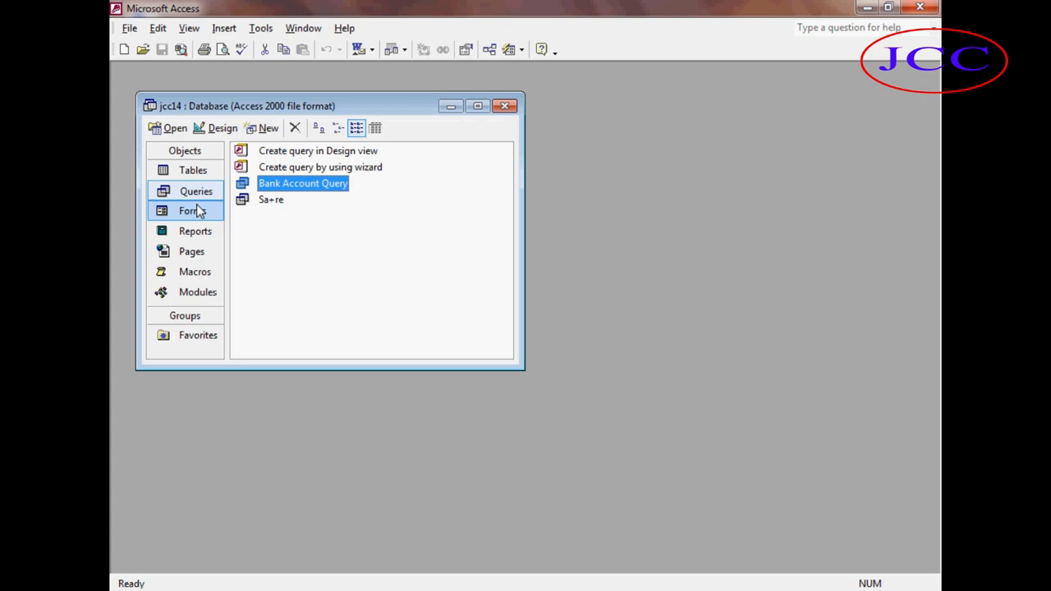
# Open the Bank Account table twice to review its account numbers, closing it each time.
pyautogui.click(195, 172)
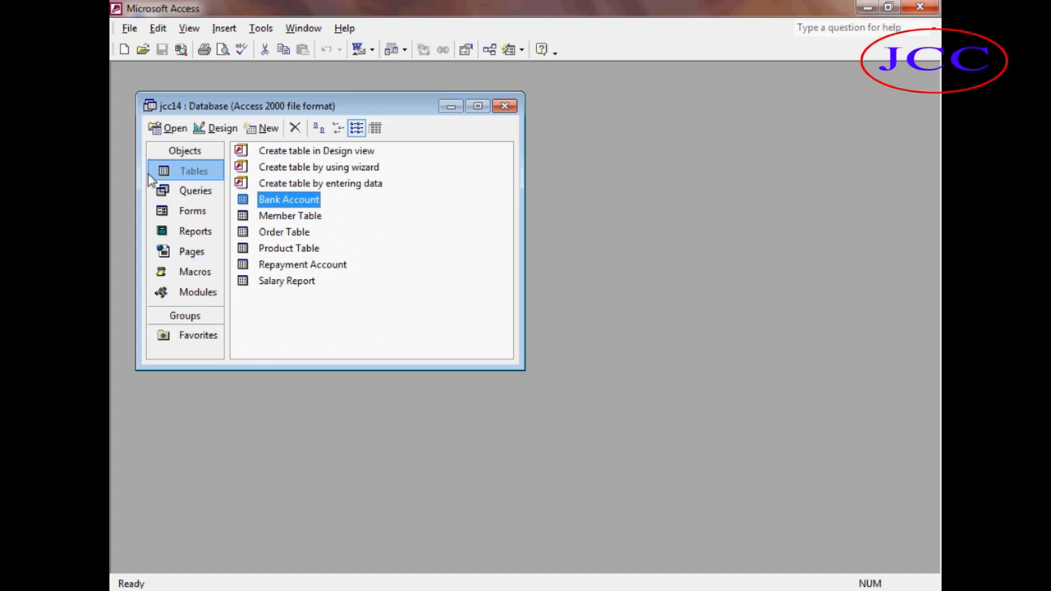
pyautogui.click(169, 129)
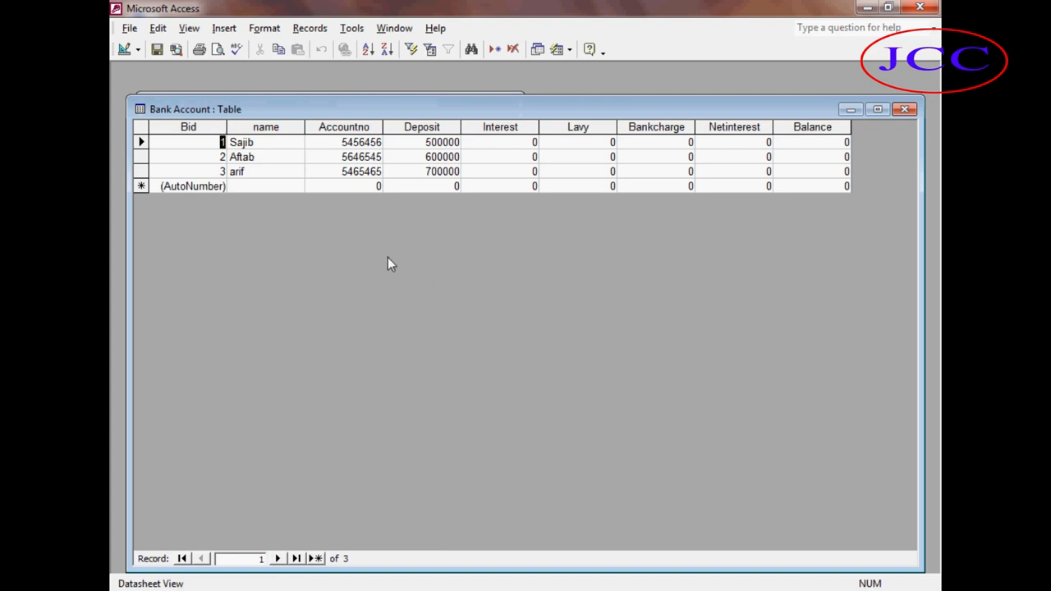
pyautogui.click(905, 110)
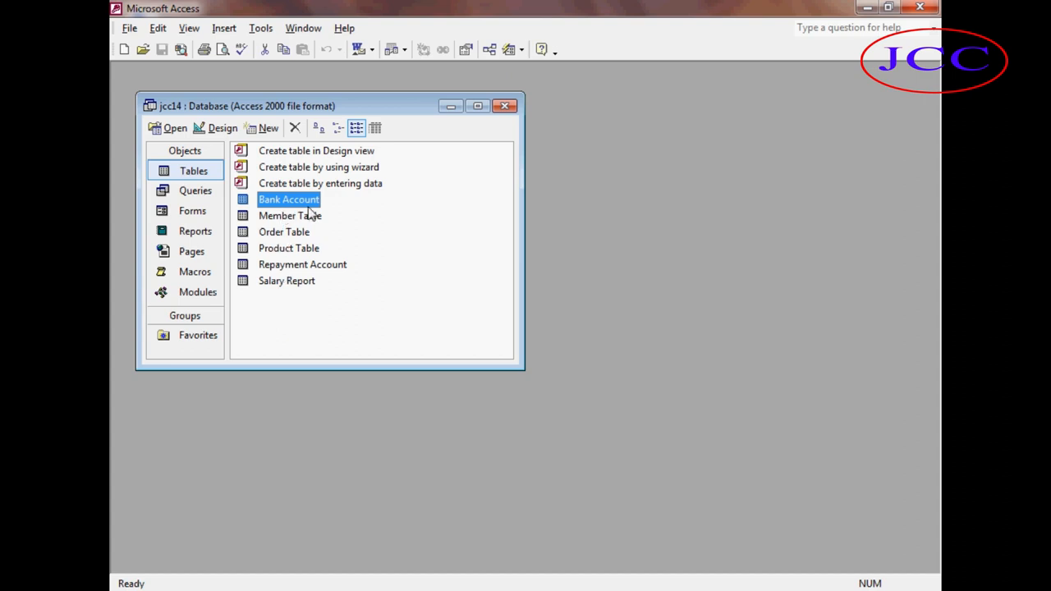
pyautogui.click(174, 129)
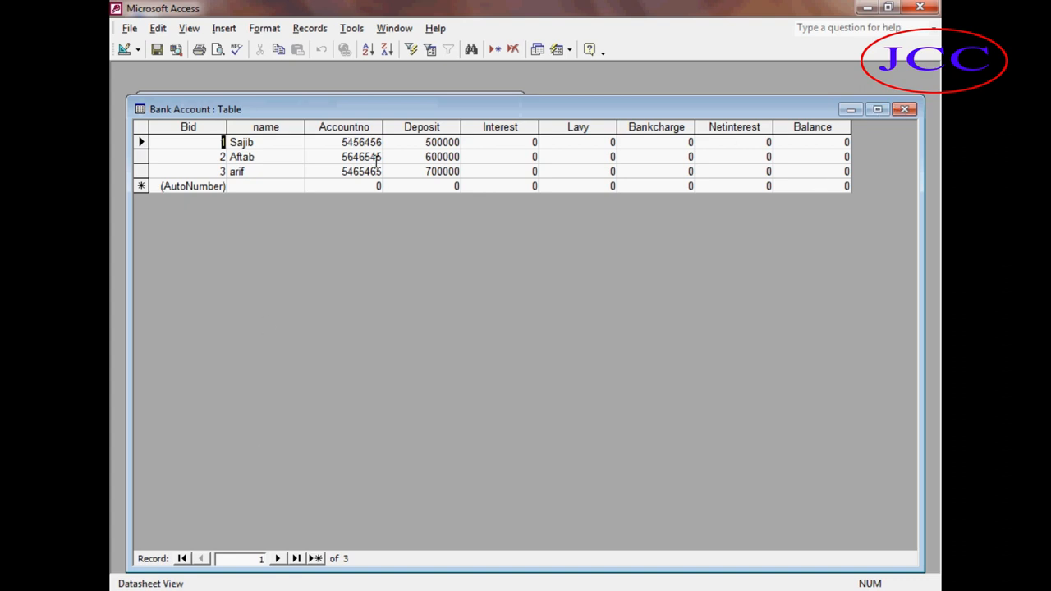
pyautogui.moveTo(335, 145); pyautogui.dragTo(383, 158)
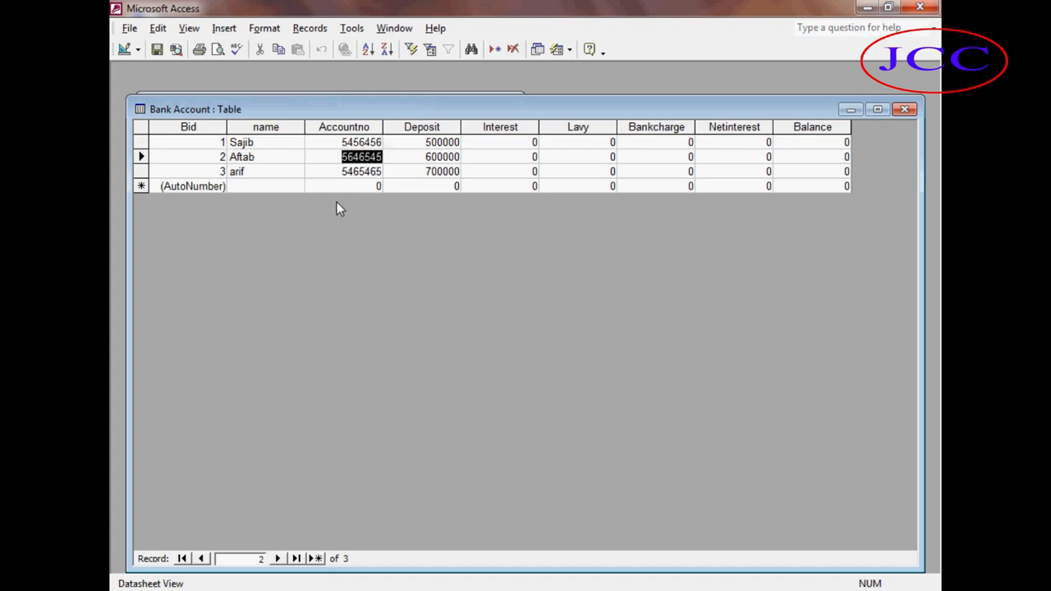
pyautogui.click(903, 110)
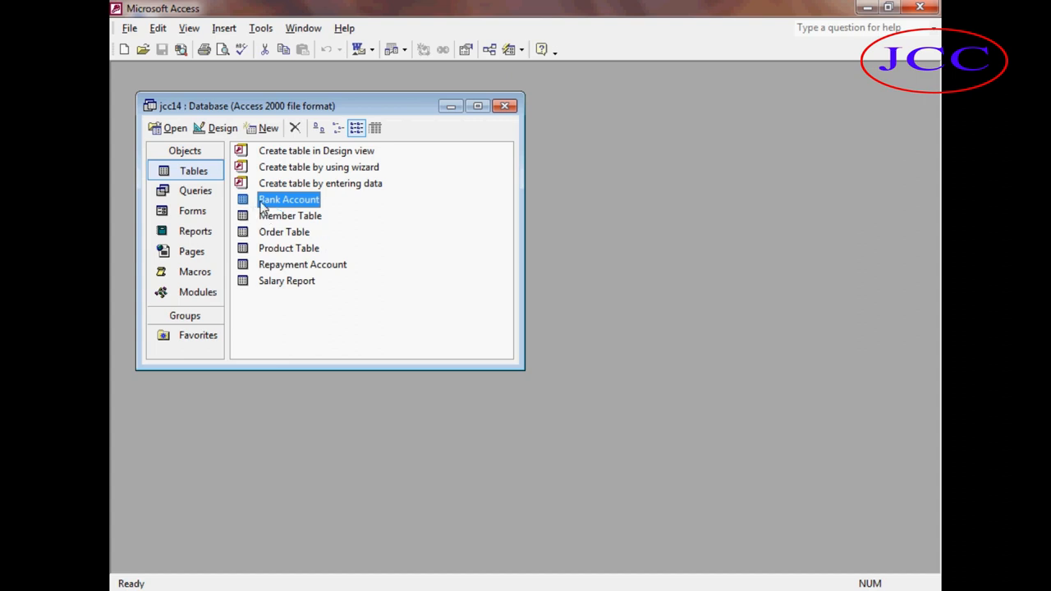
# Set Accountno as the primary key of the Bank Account table in Design view and save the design.
pyautogui.click(216, 128)
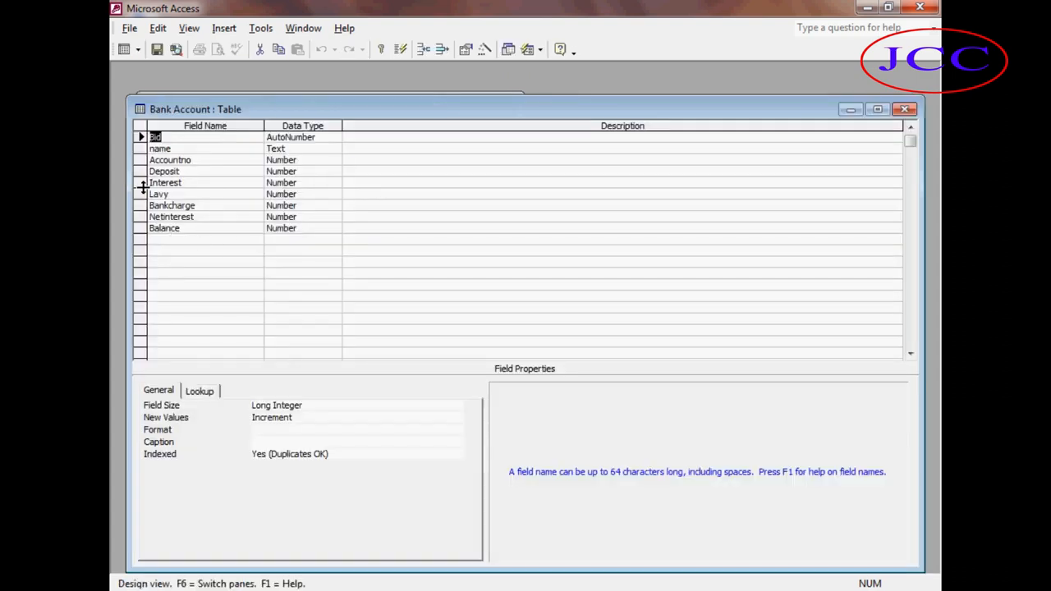
pyautogui.click(211, 161)
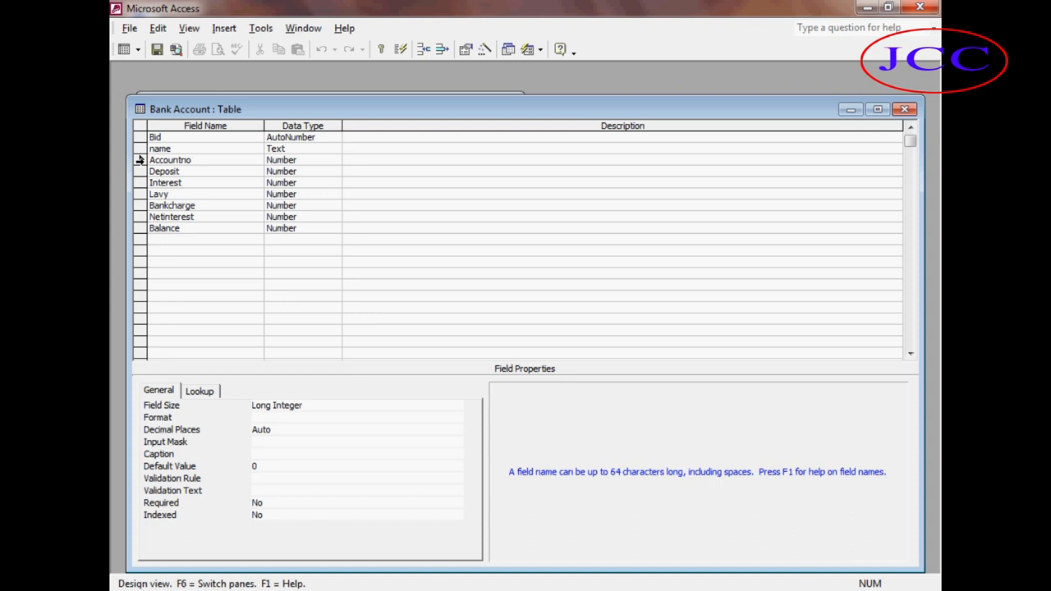
pyautogui.click(139, 160)
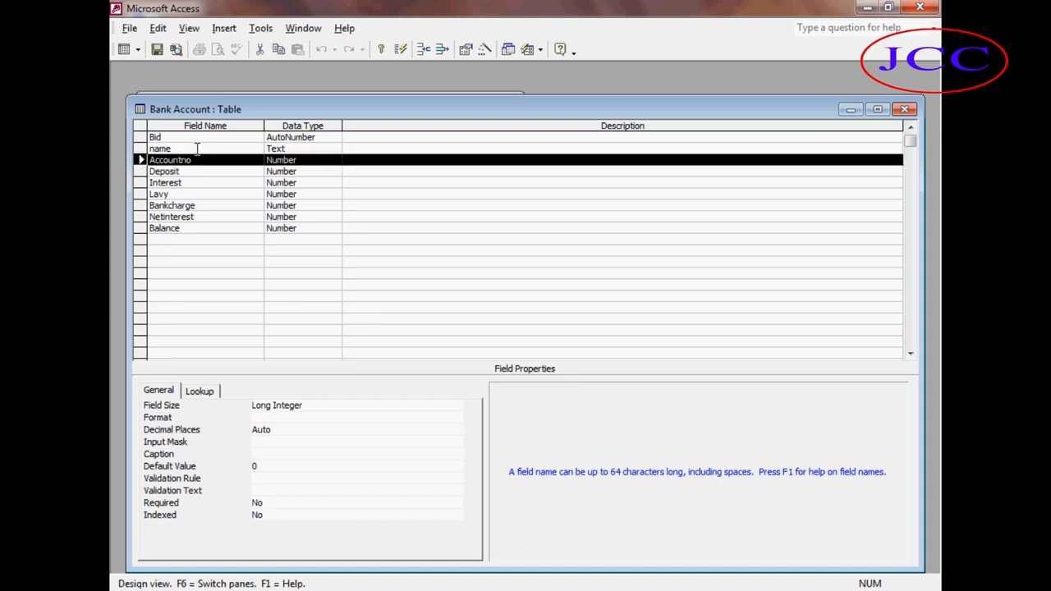
pyautogui.click(157, 28)
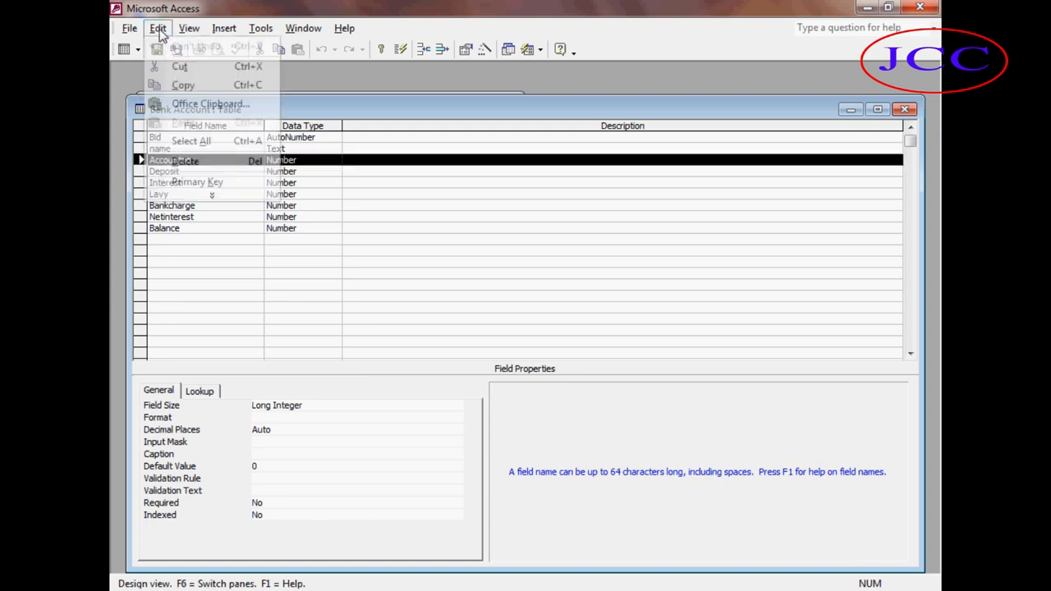
pyautogui.click(205, 183)
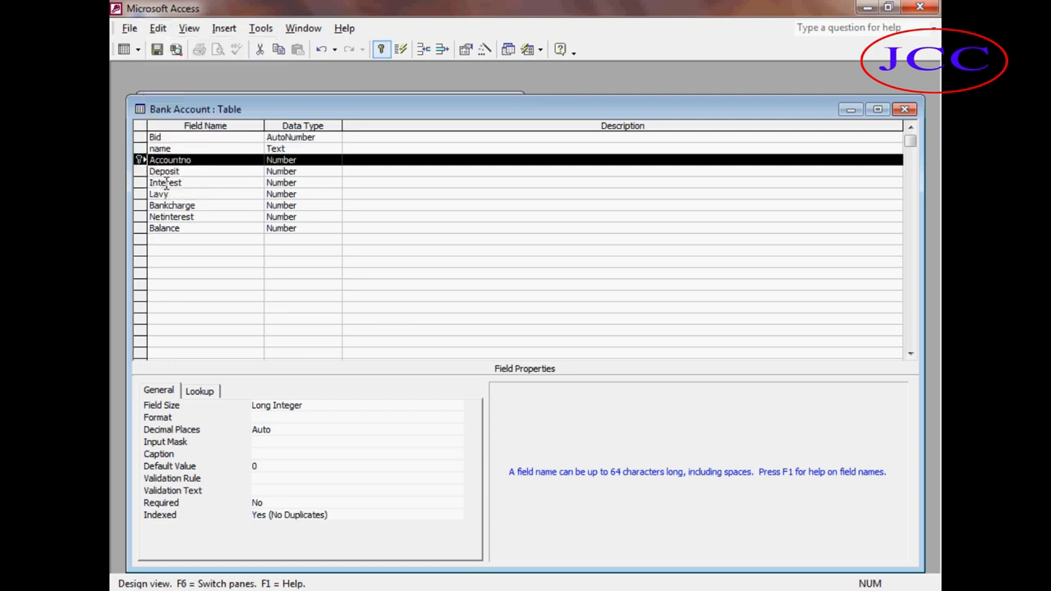
pyautogui.hotkey('ctrl', 'w')
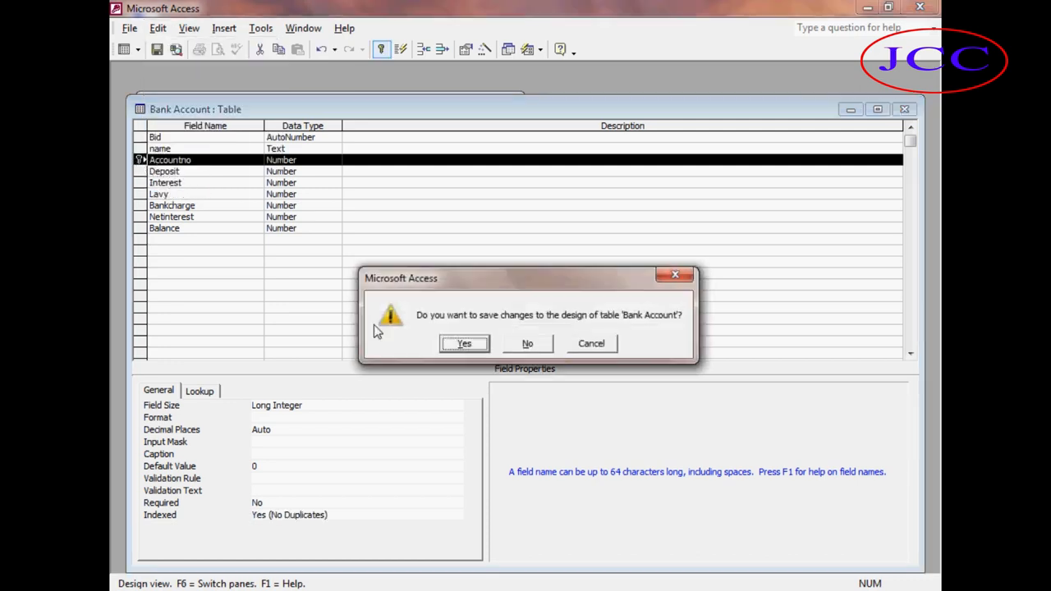
pyautogui.click(458, 343)
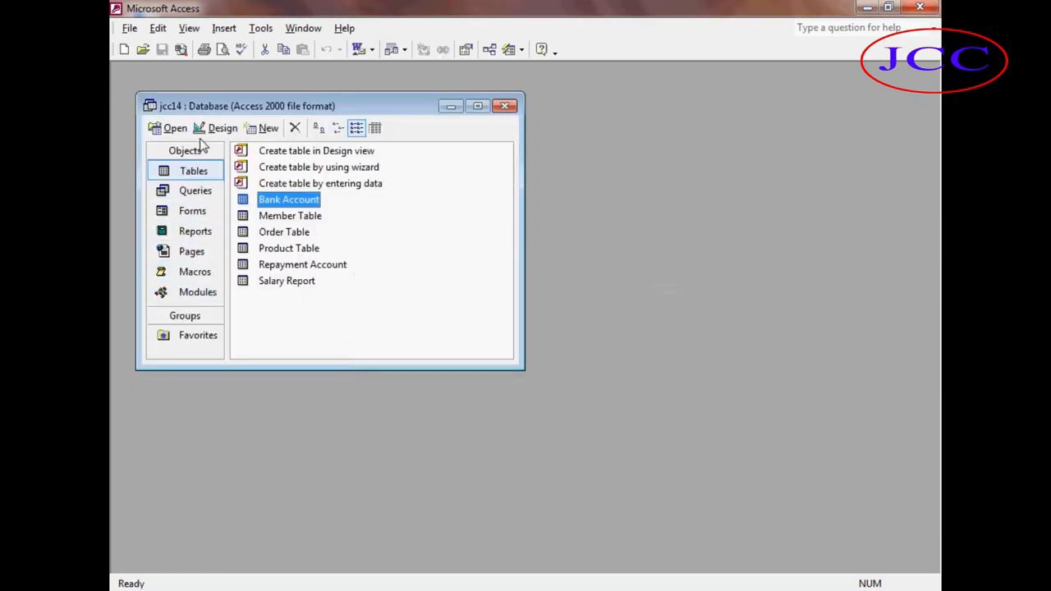
# Change the Bid 3 record's account number to 3456456 in the Bank Account table.
pyautogui.click(174, 128)
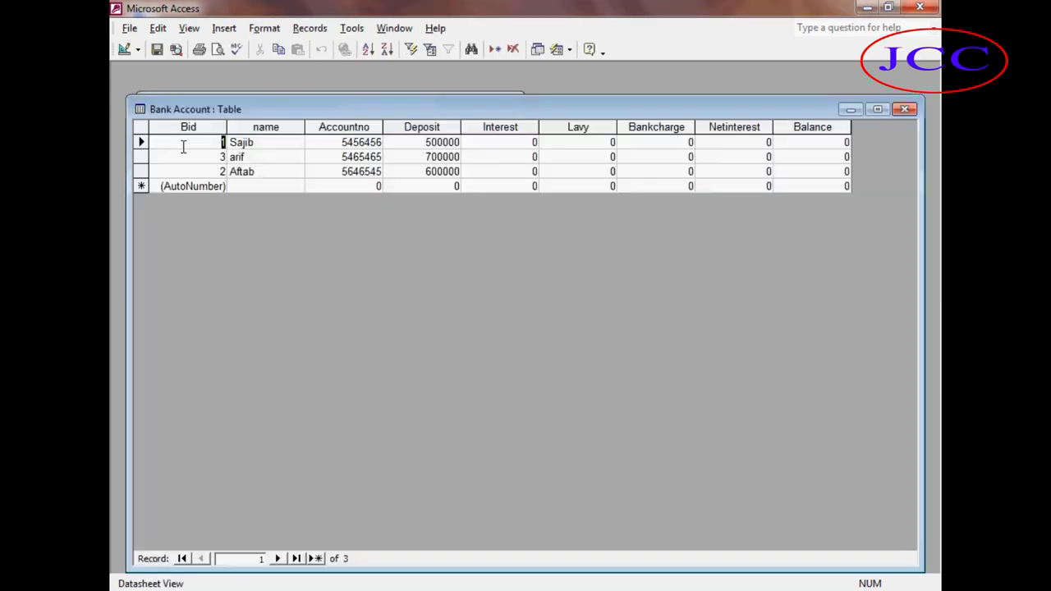
pyautogui.click(381, 157)
pyautogui.moveTo(381, 156); pyautogui.dragTo(342, 159)
pyautogui.press('Delete')
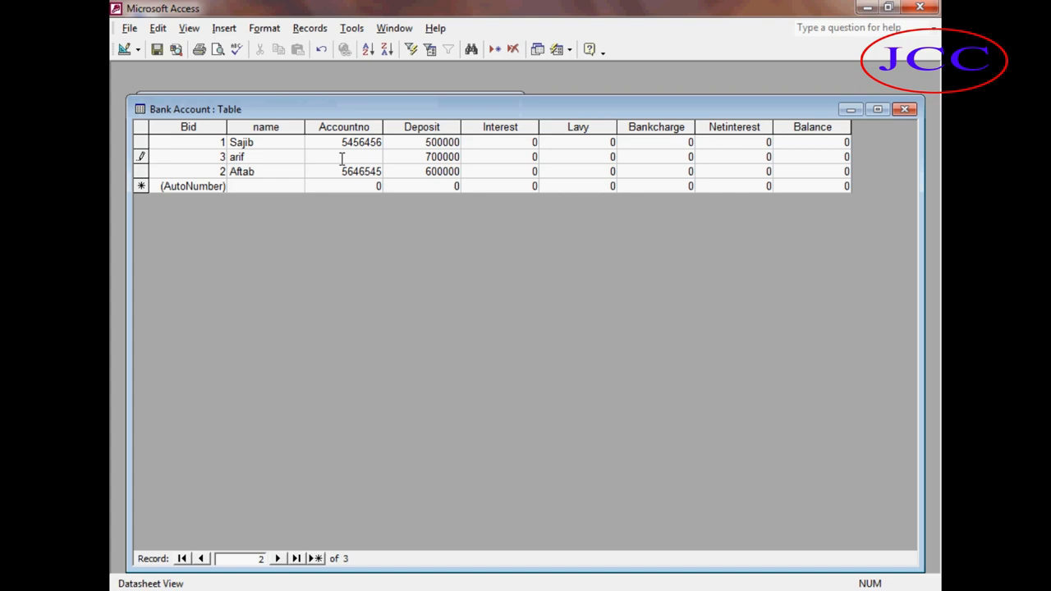
pyautogui.write('5456456')
pyautogui.click(343, 166)
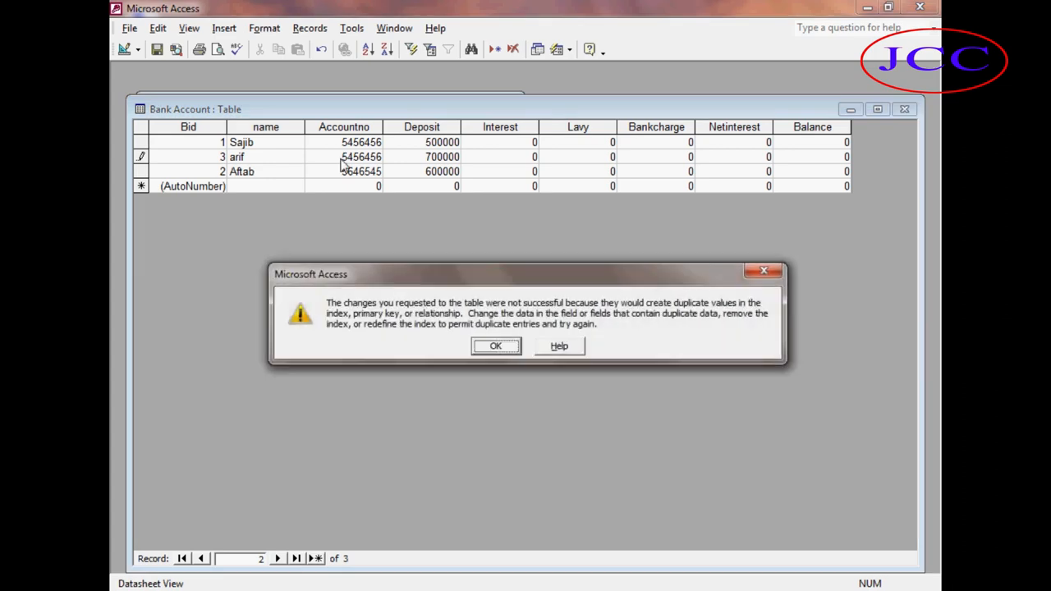
pyautogui.moveTo(383, 282); pyautogui.dragTo(324, 238)
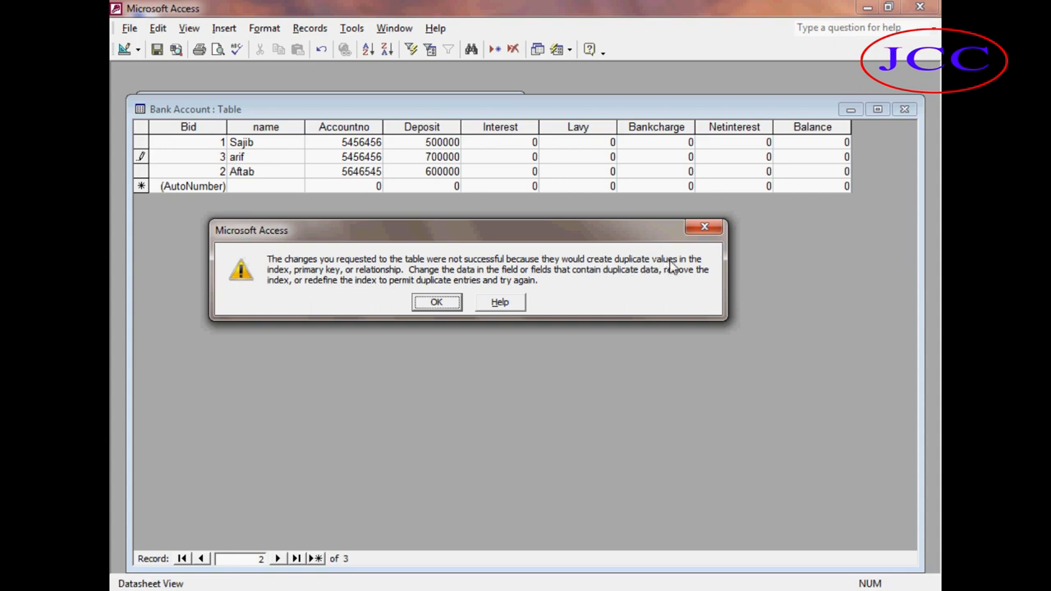
pyautogui.click(436, 302)
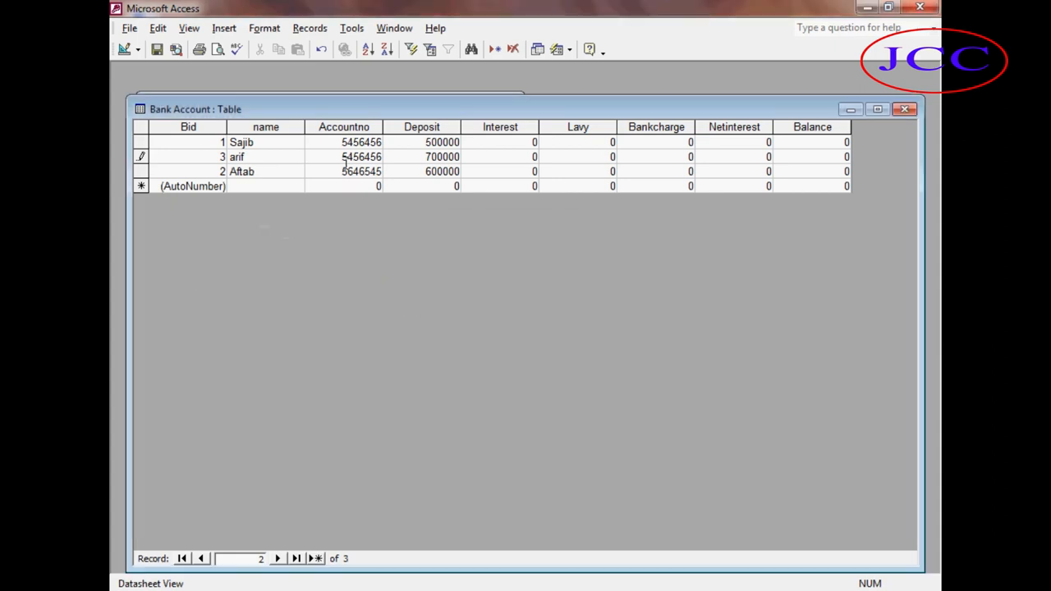
pyautogui.moveTo(348, 157); pyautogui.dragTo(343, 157)
pyautogui.write('3')
pyautogui.press('Down')
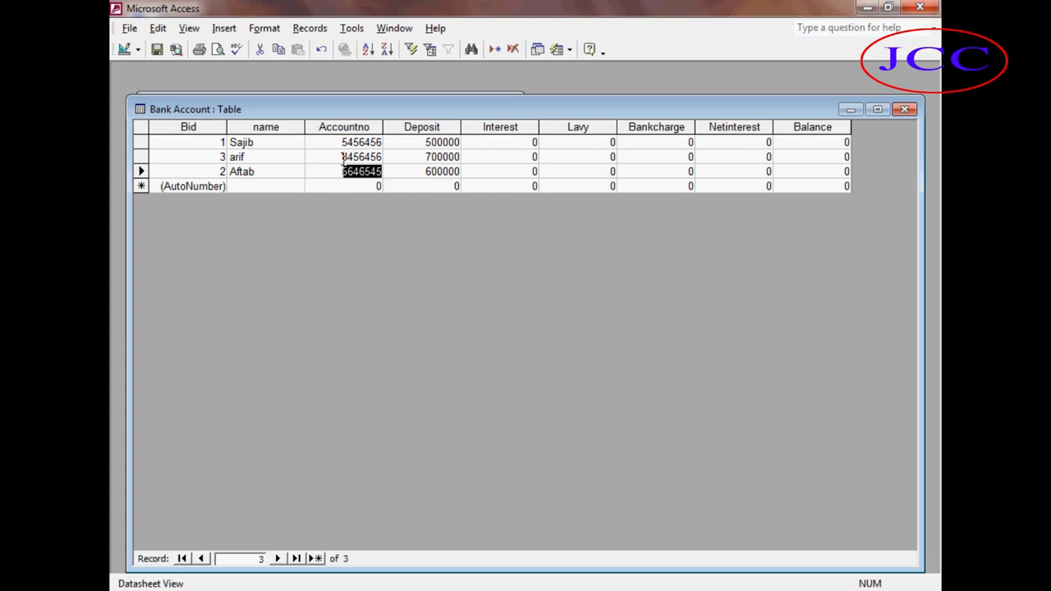
# Close the Bank Account table and open Member Table in Design view.
pyautogui.click(904, 109)
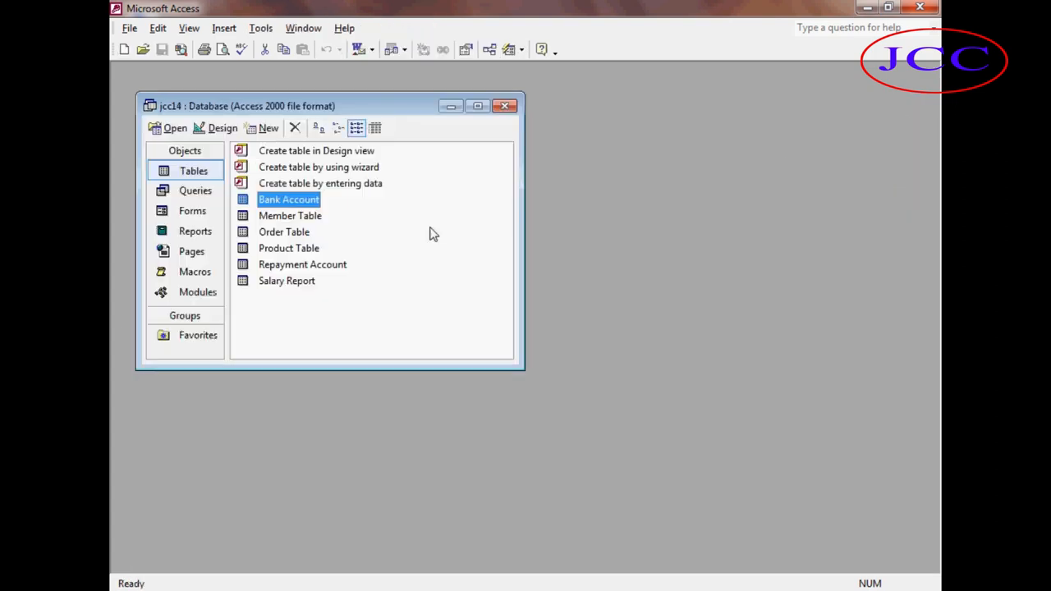
pyautogui.click(273, 233)
pyautogui.click(271, 216)
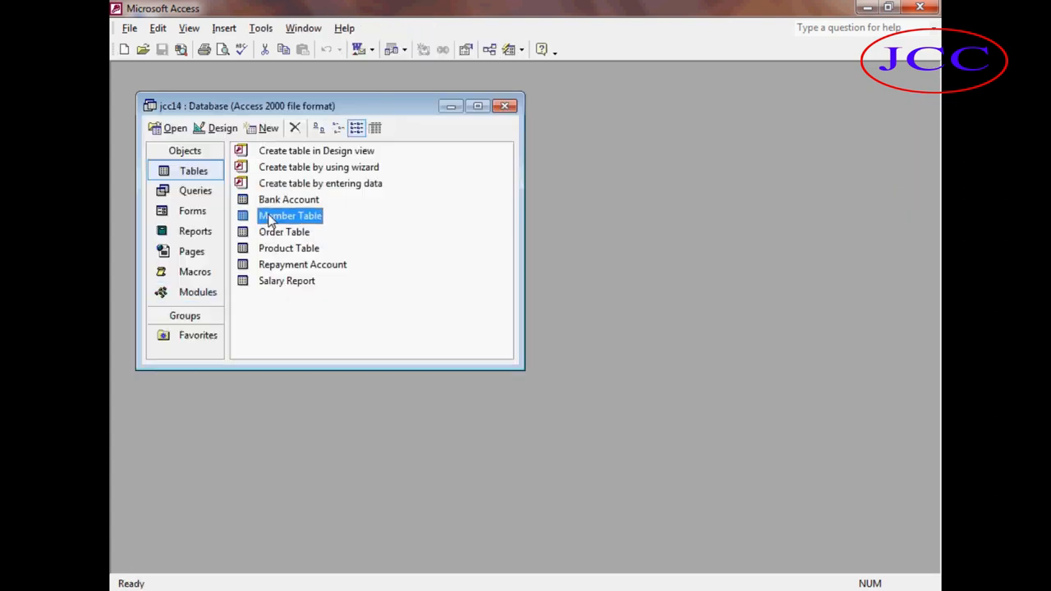
pyautogui.click(212, 131)
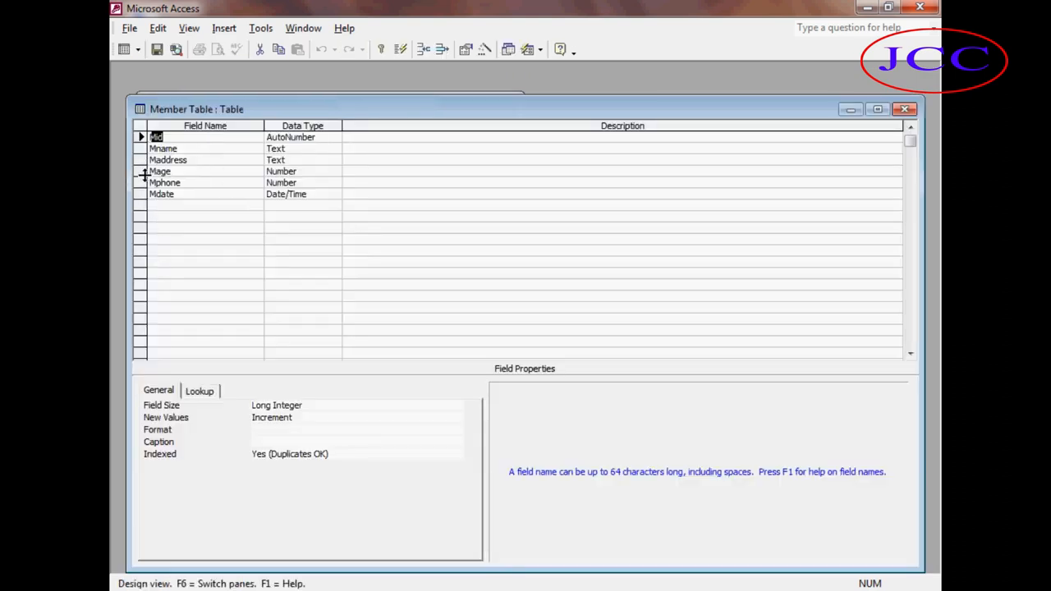
# Insert a new Text field named Mref above the Mage field in Member Table's design.
pyautogui.click(141, 172)
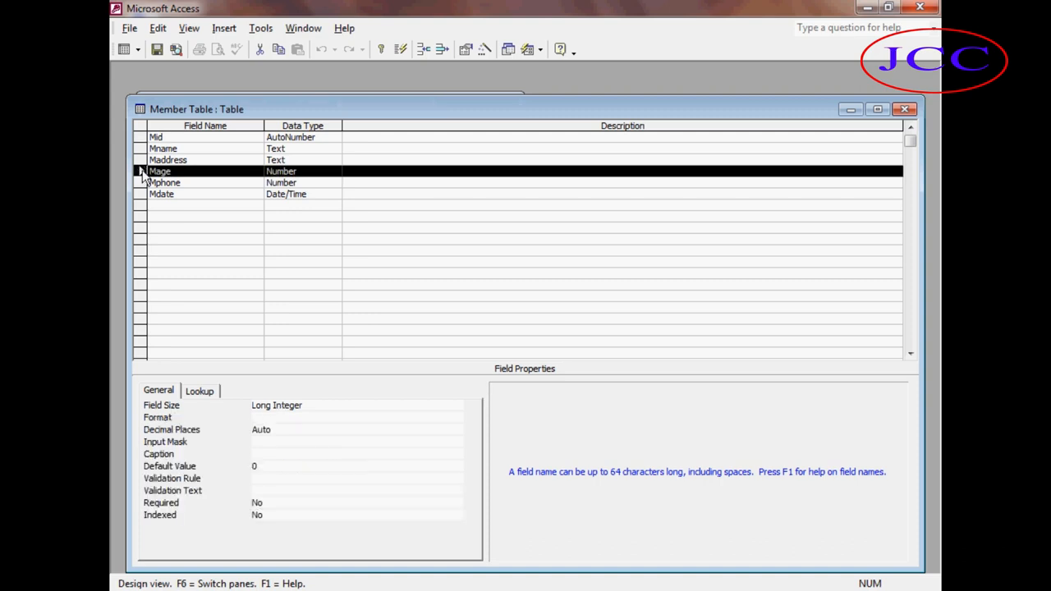
pyautogui.click(173, 182)
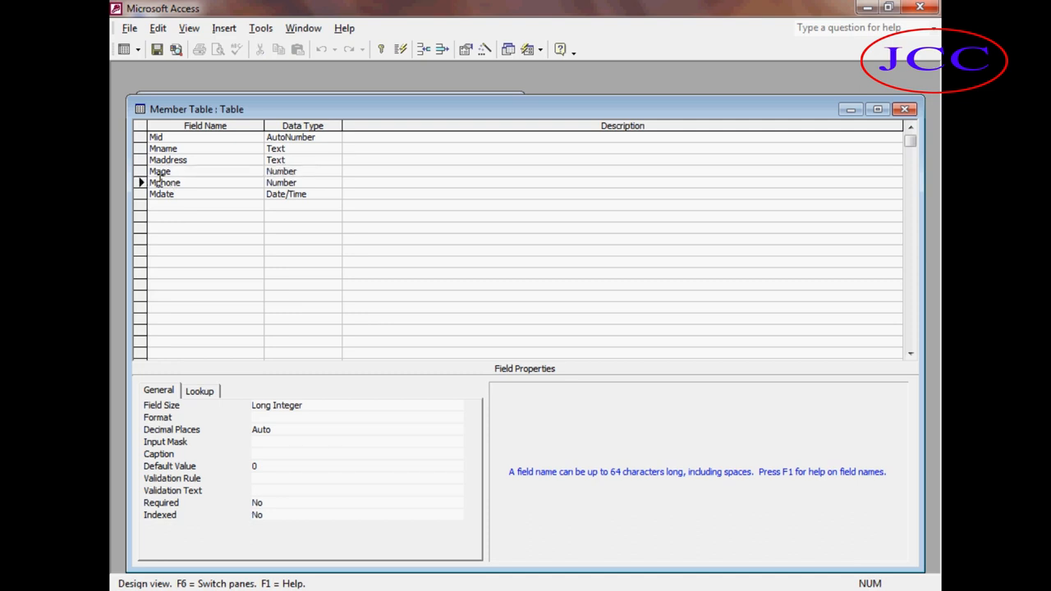
pyautogui.click(141, 172)
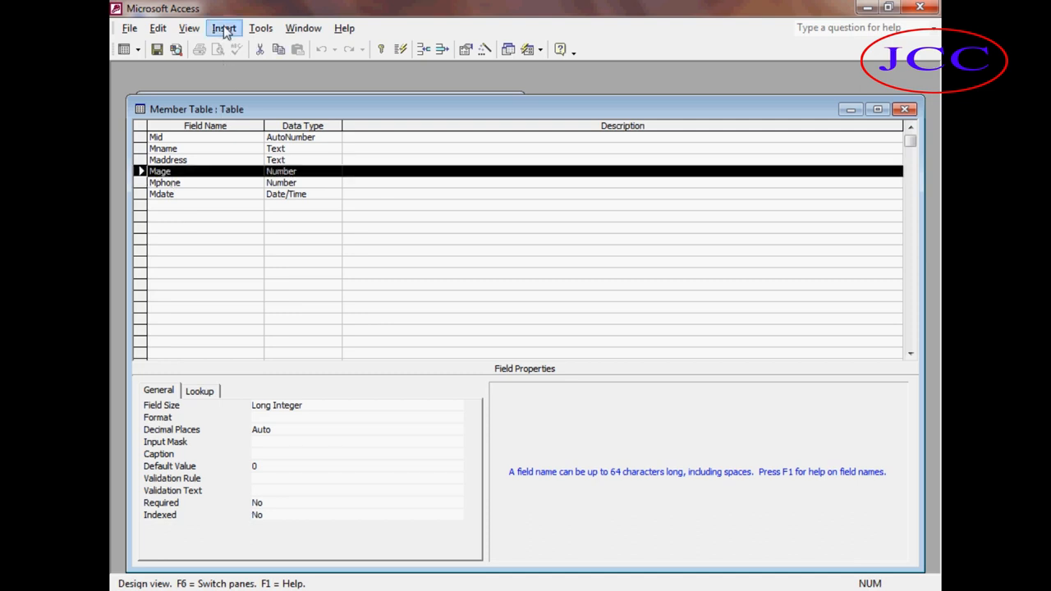
pyautogui.click(224, 29)
pyautogui.click(241, 47)
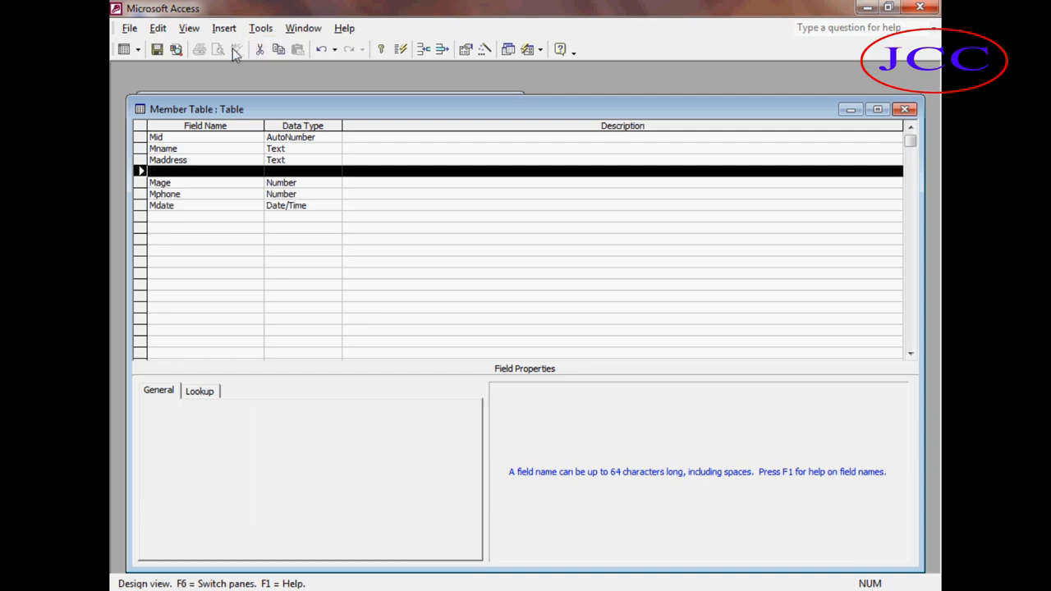
pyautogui.click(168, 173)
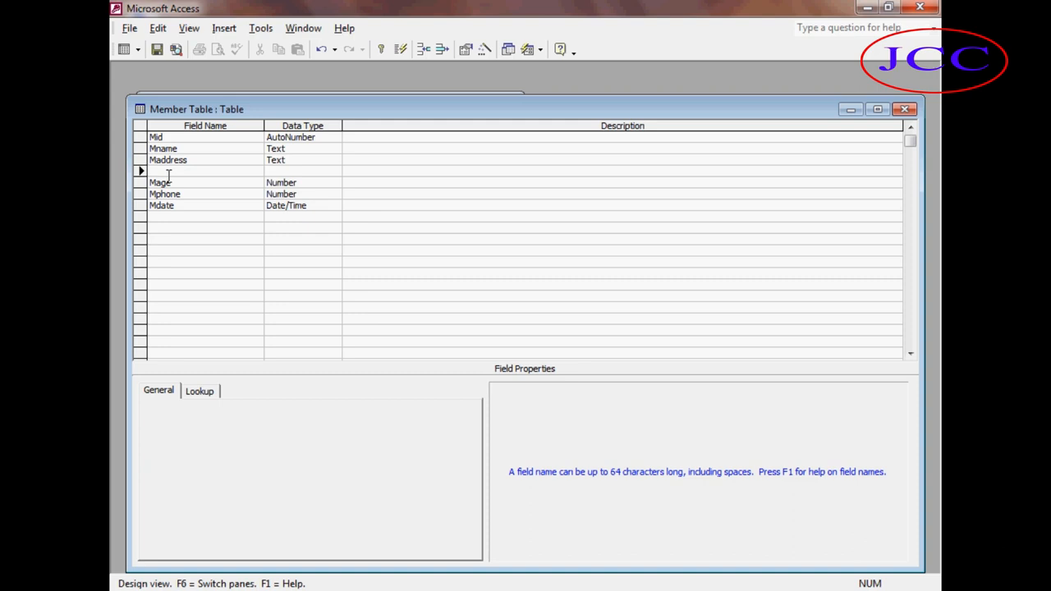
pyautogui.write('Mref')
pyautogui.click(191, 196)
pyautogui.click(169, 171)
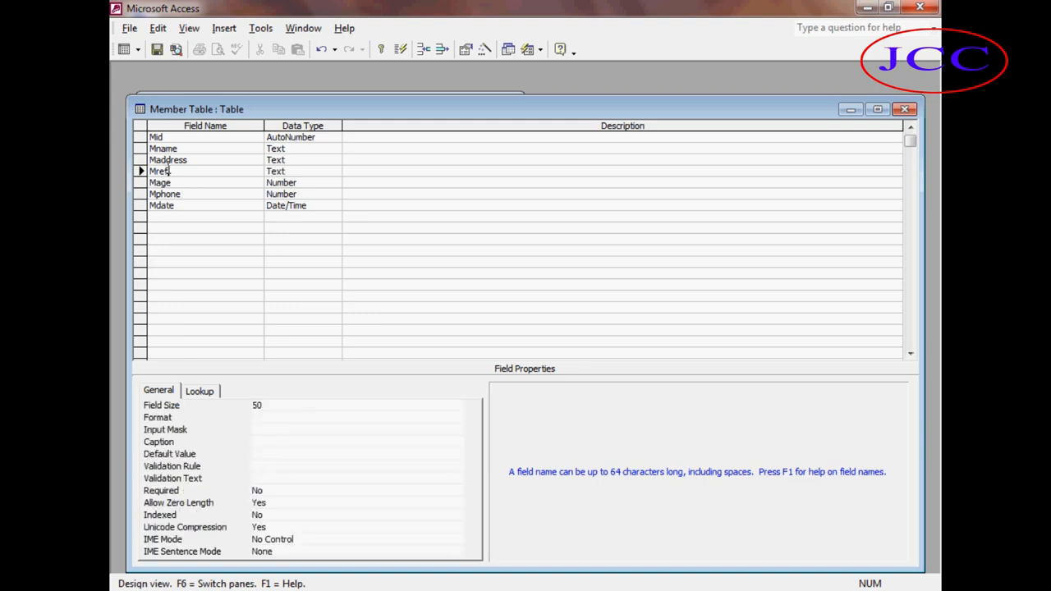
# Delete the Mref field row and close the Member Table design, saving changes.
pyautogui.click(140, 172)
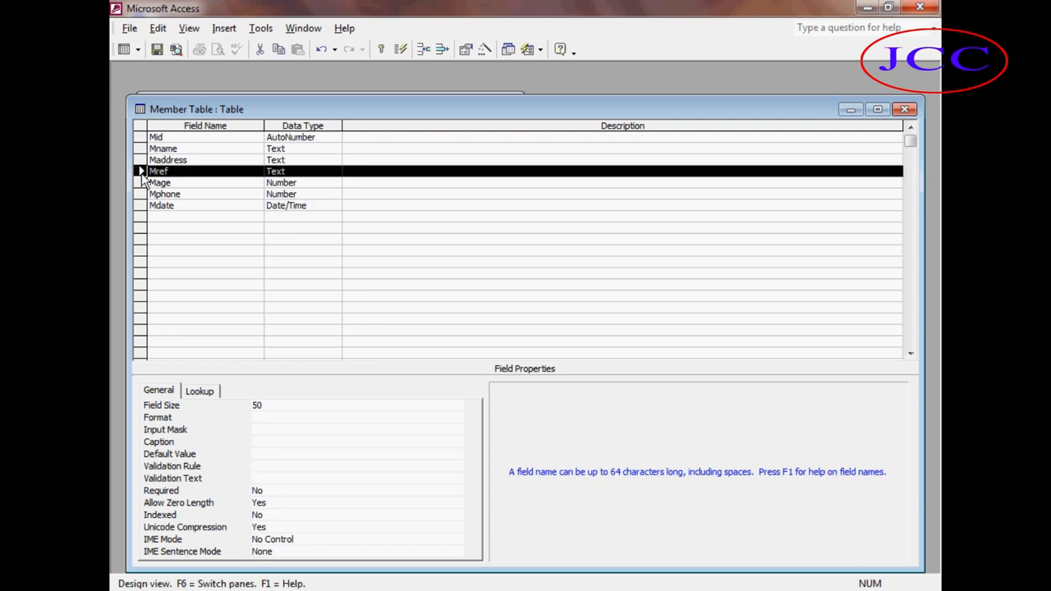
pyautogui.click(158, 28)
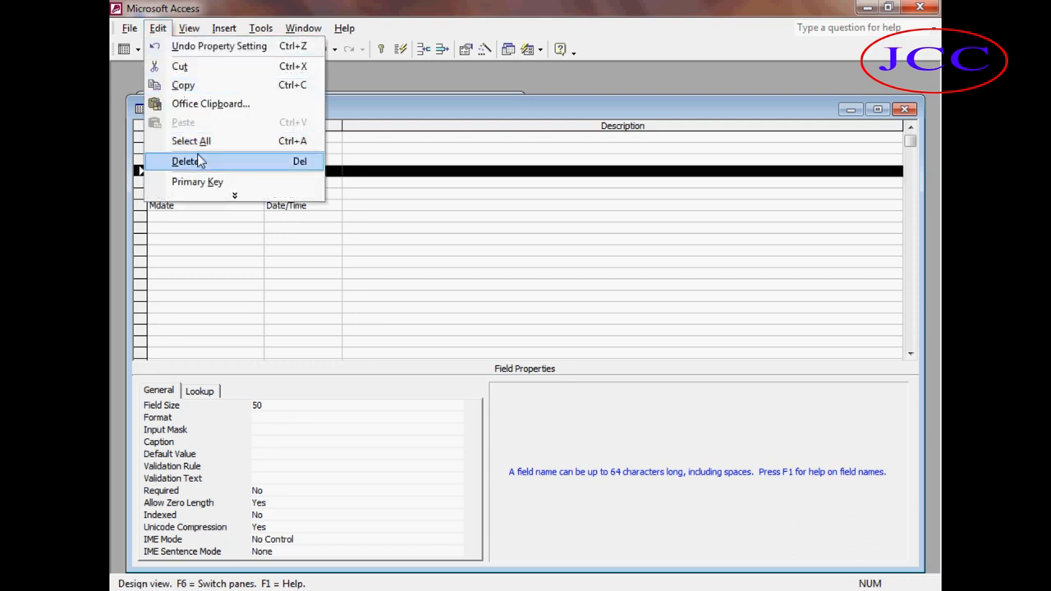
pyautogui.click(199, 161)
pyautogui.click(234, 223)
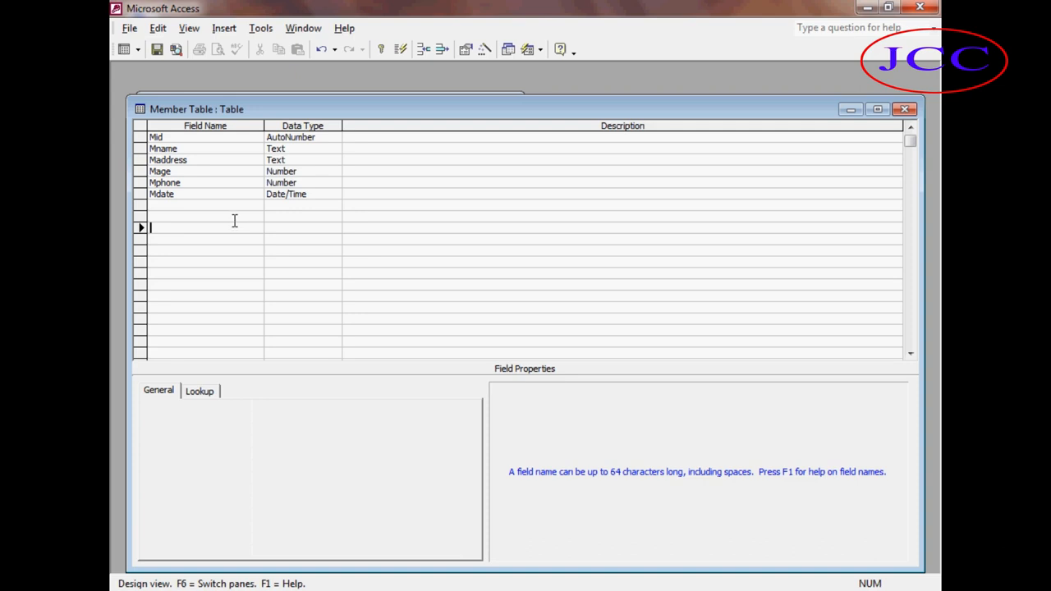
pyautogui.hotkey('ctrl', 'w')
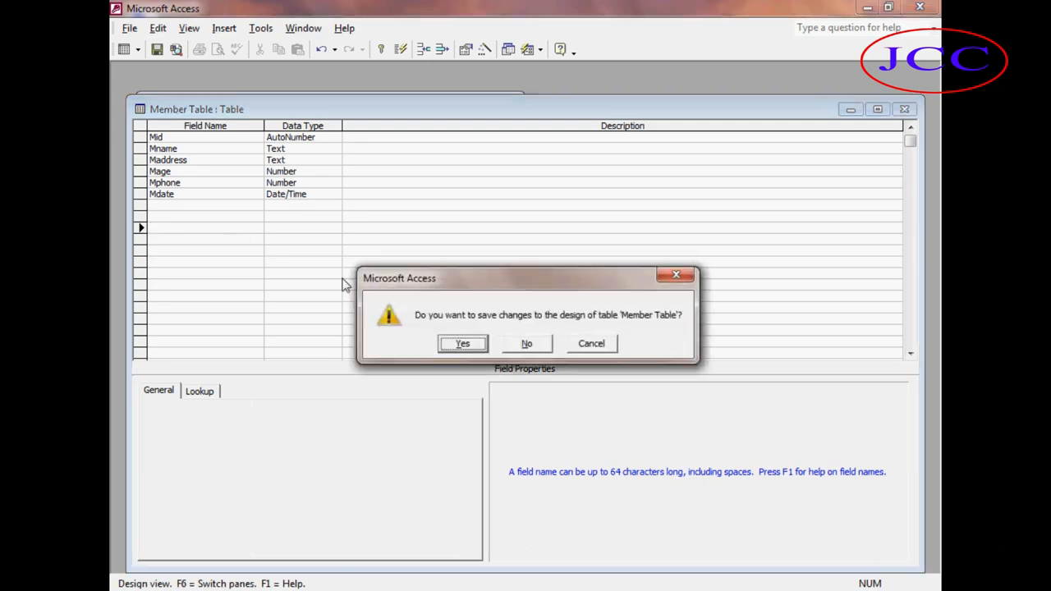
pyautogui.click(469, 346)
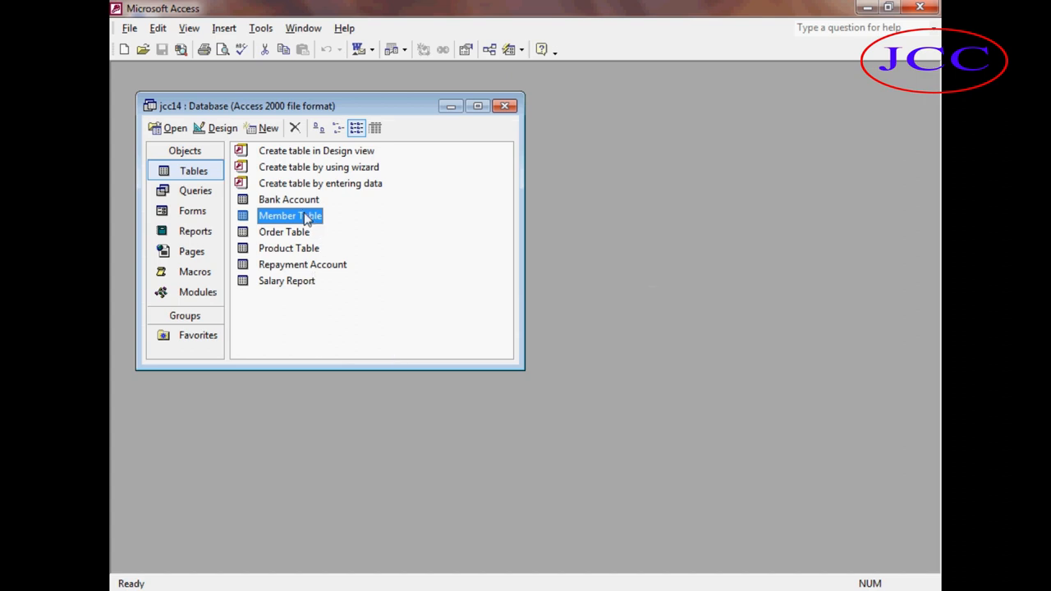
# Go through the tables listed in the jcc14 database window one by one.
pyautogui.click(308, 248)
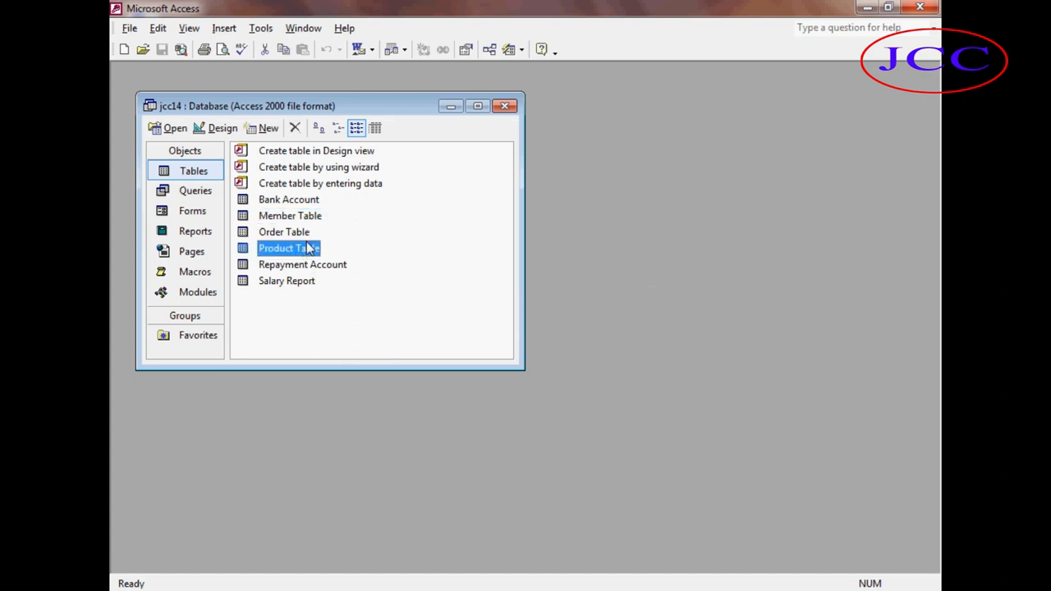
pyautogui.click(308, 234)
pyautogui.click(308, 265)
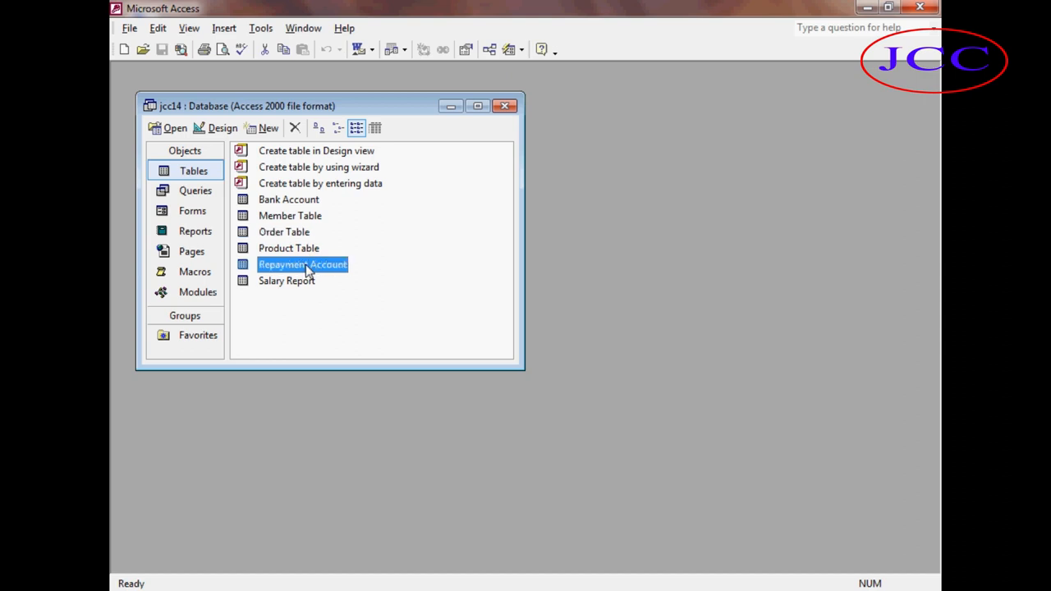
pyautogui.click(308, 280)
pyautogui.click(298, 205)
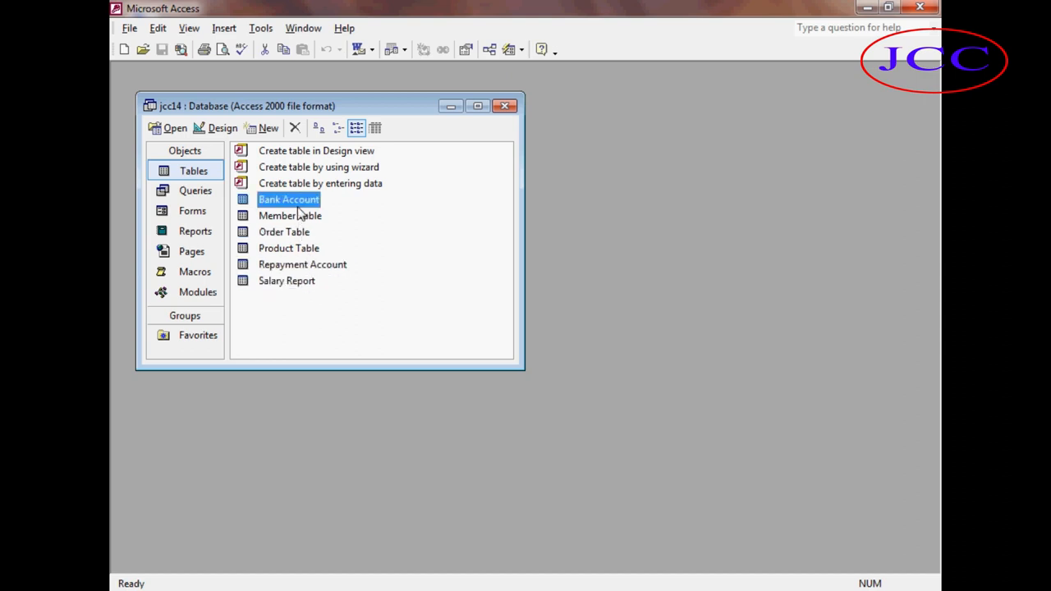
pyautogui.click(326, 316)
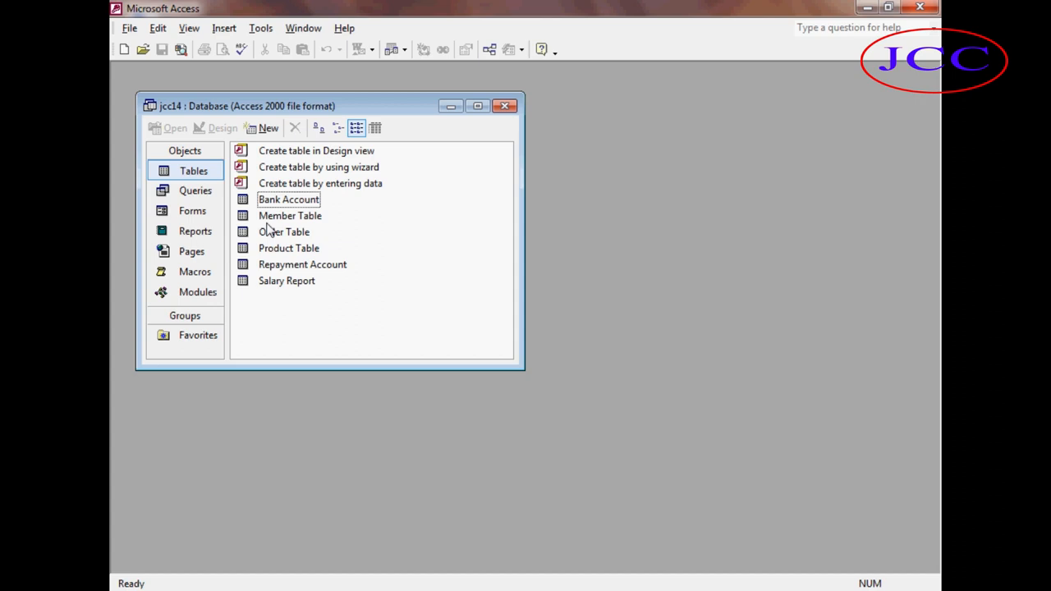
pyautogui.press('Down')
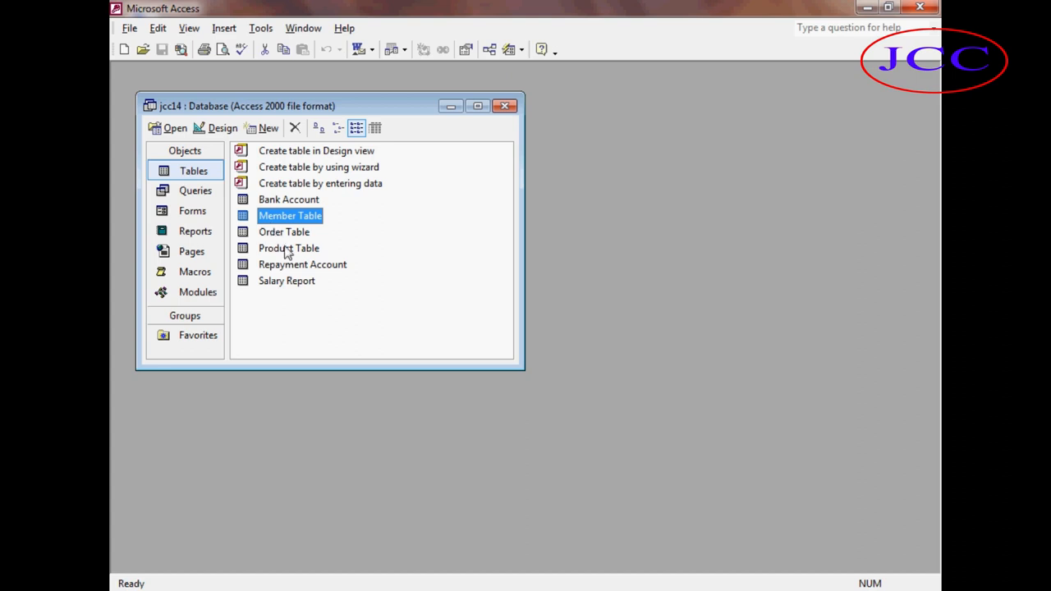
pyautogui.click(289, 255)
pyautogui.click(296, 236)
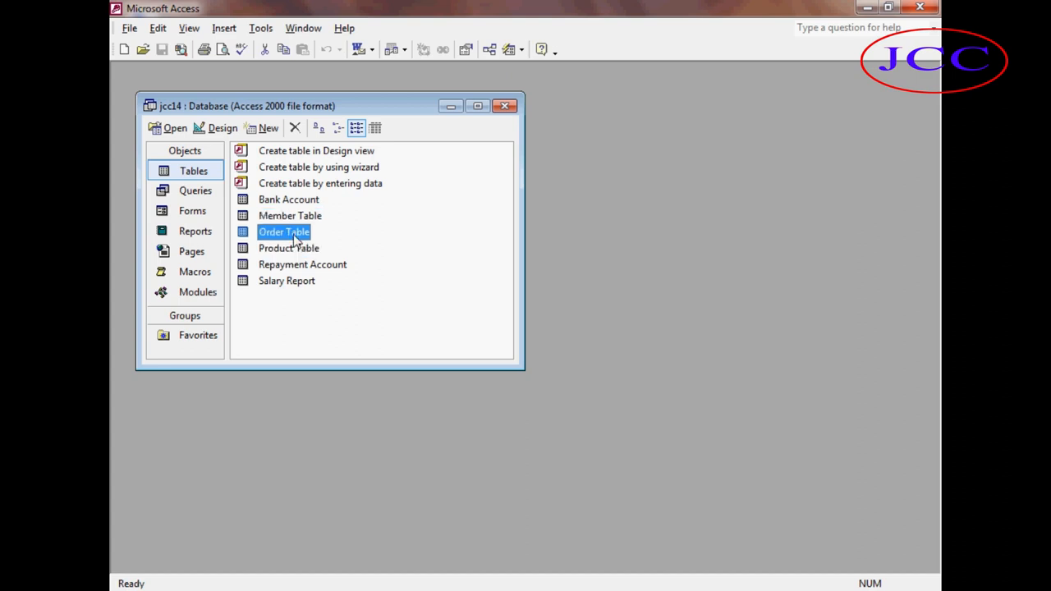
pyautogui.click(293, 267)
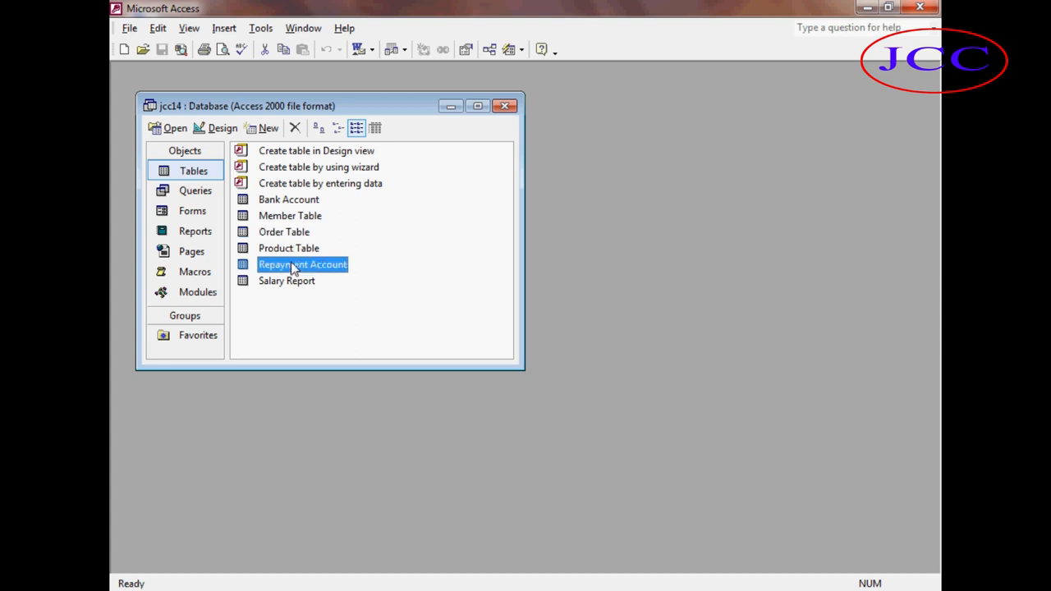